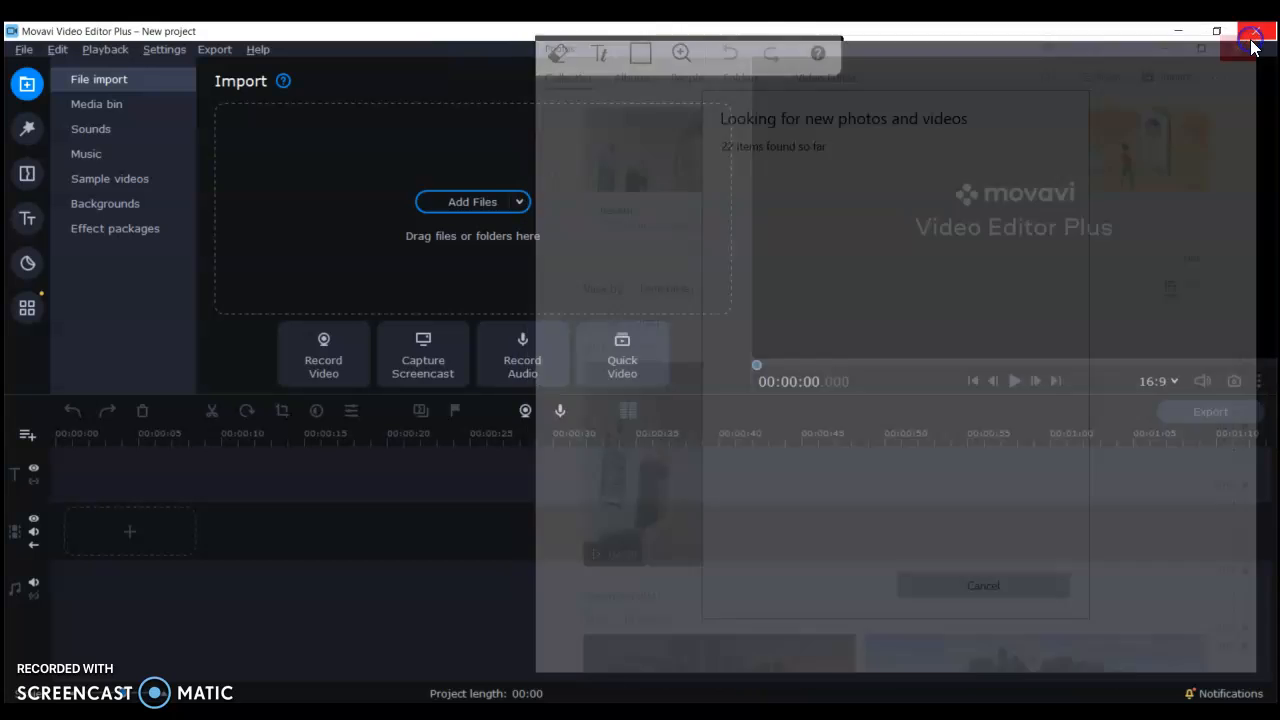
# - Shrink the editor window off full screen and open This PC in File Explorer over it
pyautogui.doubleClick(978, 36)
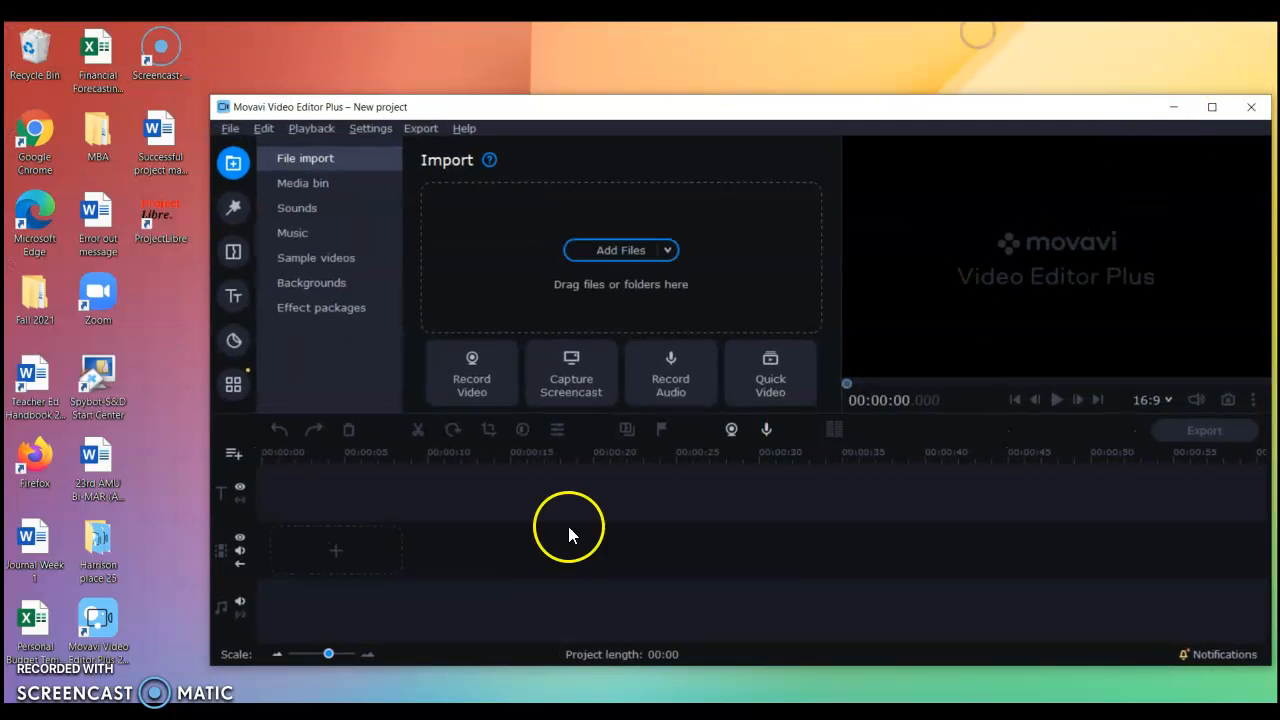
pyautogui.press('super')
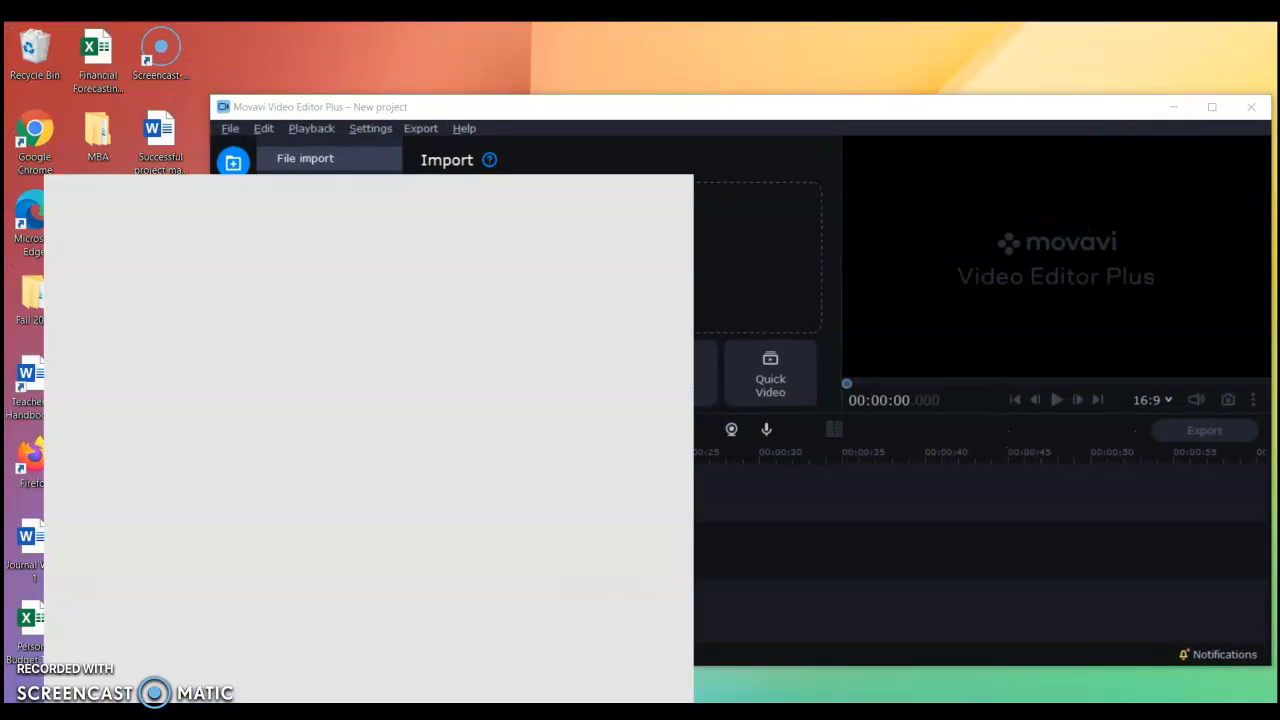
pyautogui.click(84, 500)
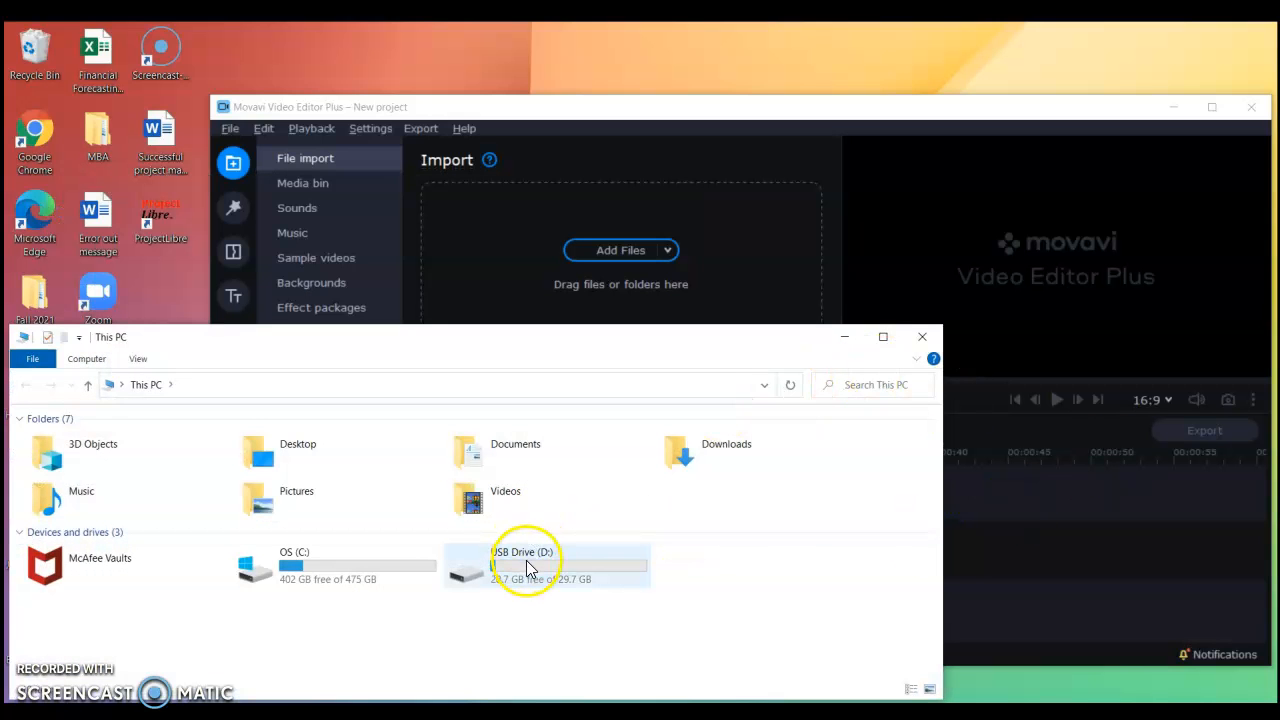
# - Import everything from USB Drive (D:) into the project's media bin and close File Explorer
pyautogui.moveTo(549, 573); pyautogui.dragTo(571, 288)
pyautogui.click(535, 557)
pyautogui.moveTo(535, 567); pyautogui.dragTo(625, 292)
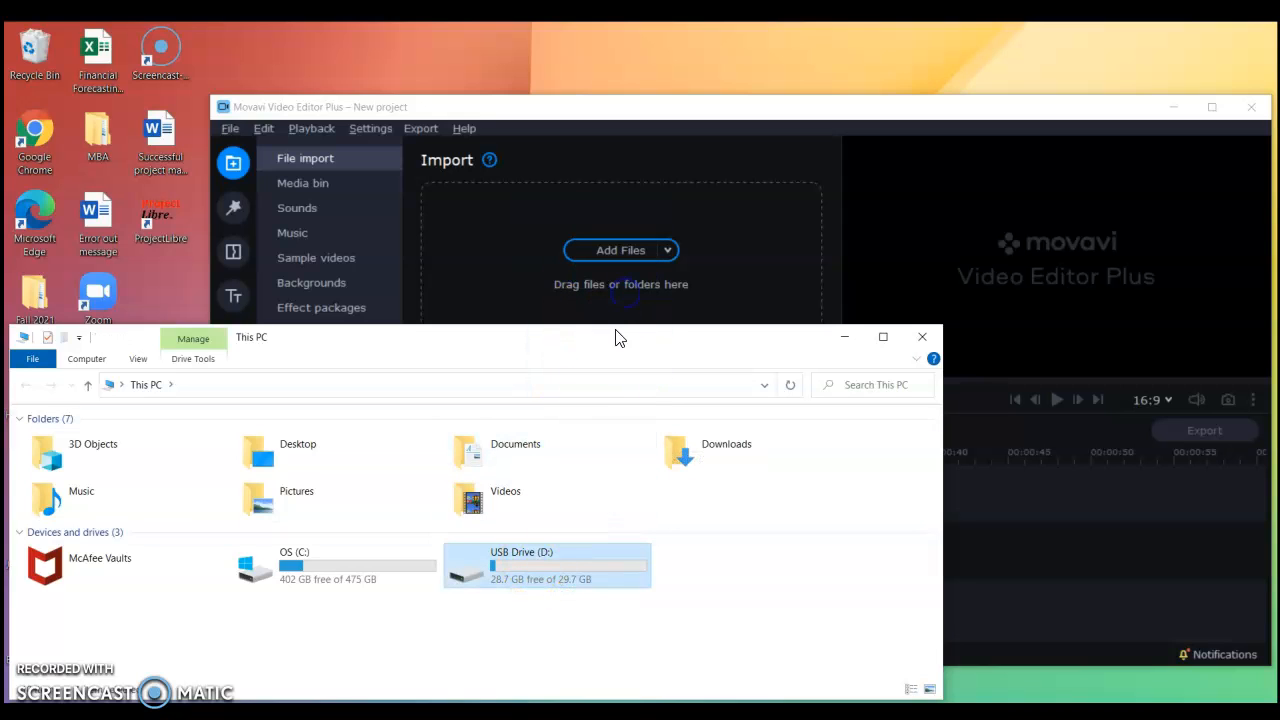
pyautogui.moveTo(785, 405); pyautogui.dragTo(786, 309)
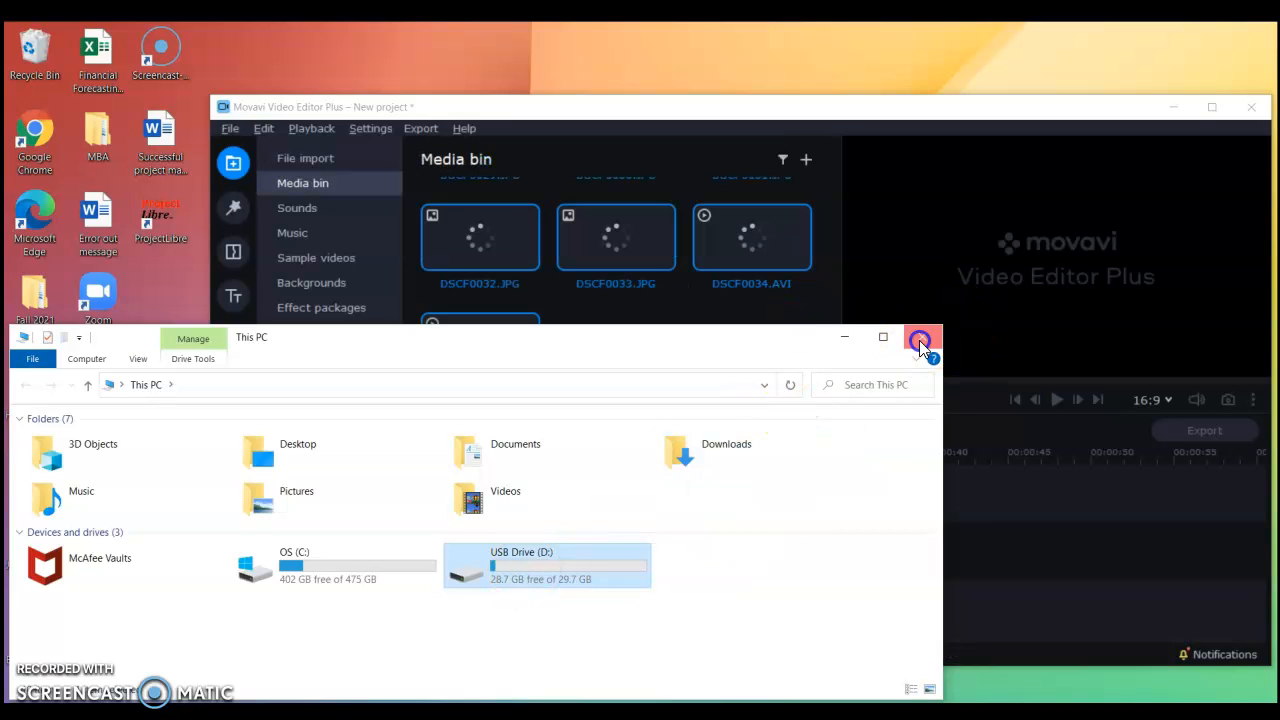
pyautogui.click(919, 340)
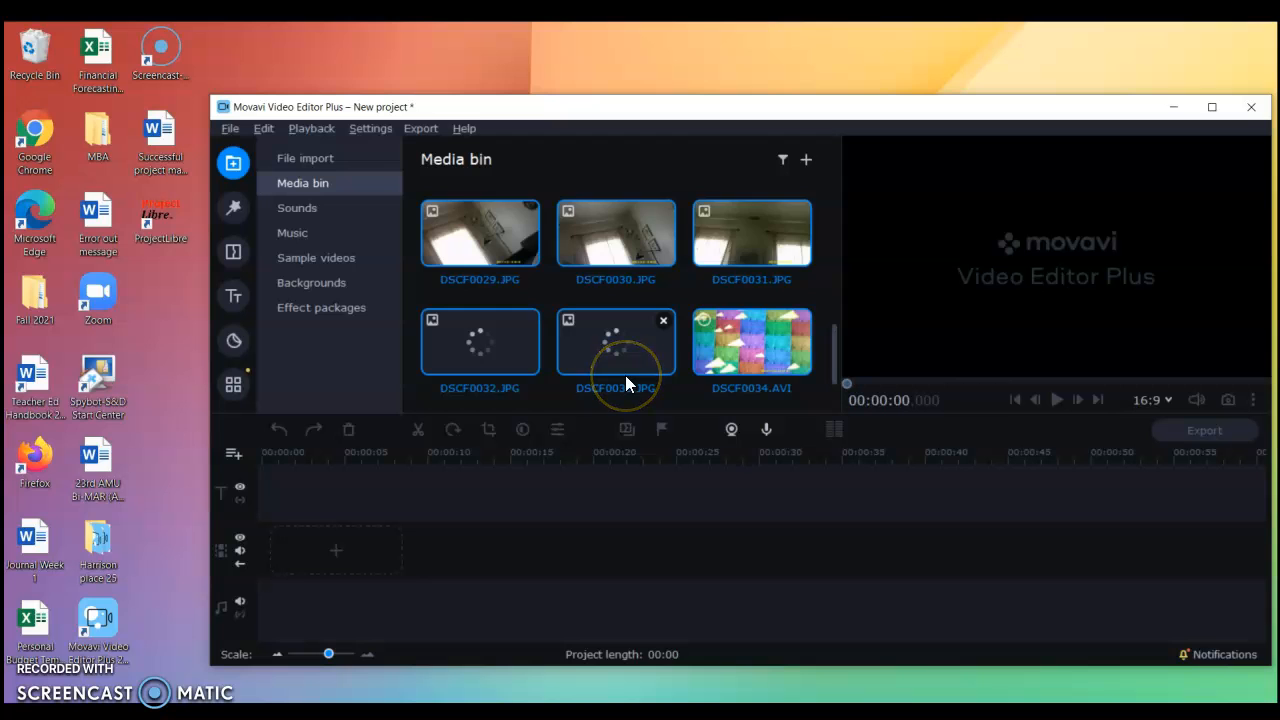
# - Place all the selected media bin clips and photos at the start of the video track and maximize the editor window
pyautogui.scroll(-3, 625, 376)
pyautogui.scroll(3, 625, 352)
pyautogui.scroll(-3, 627, 350)
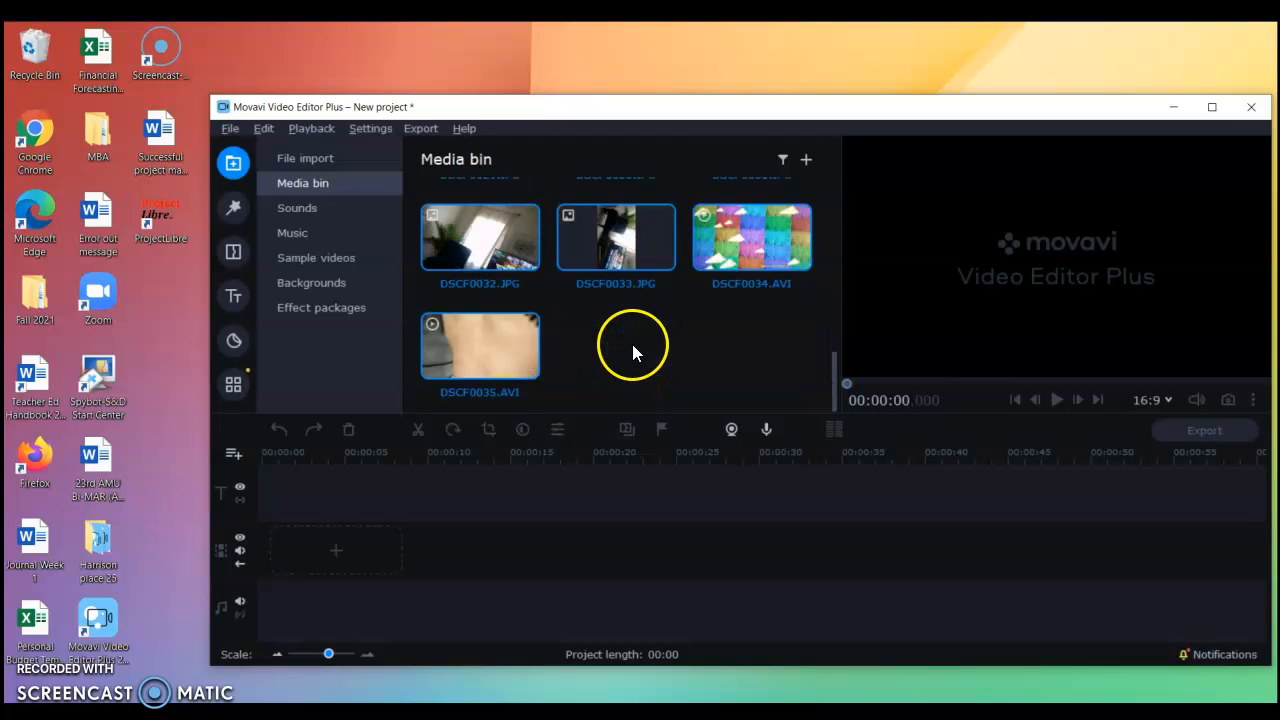
pyautogui.scroll(3, 640, 344)
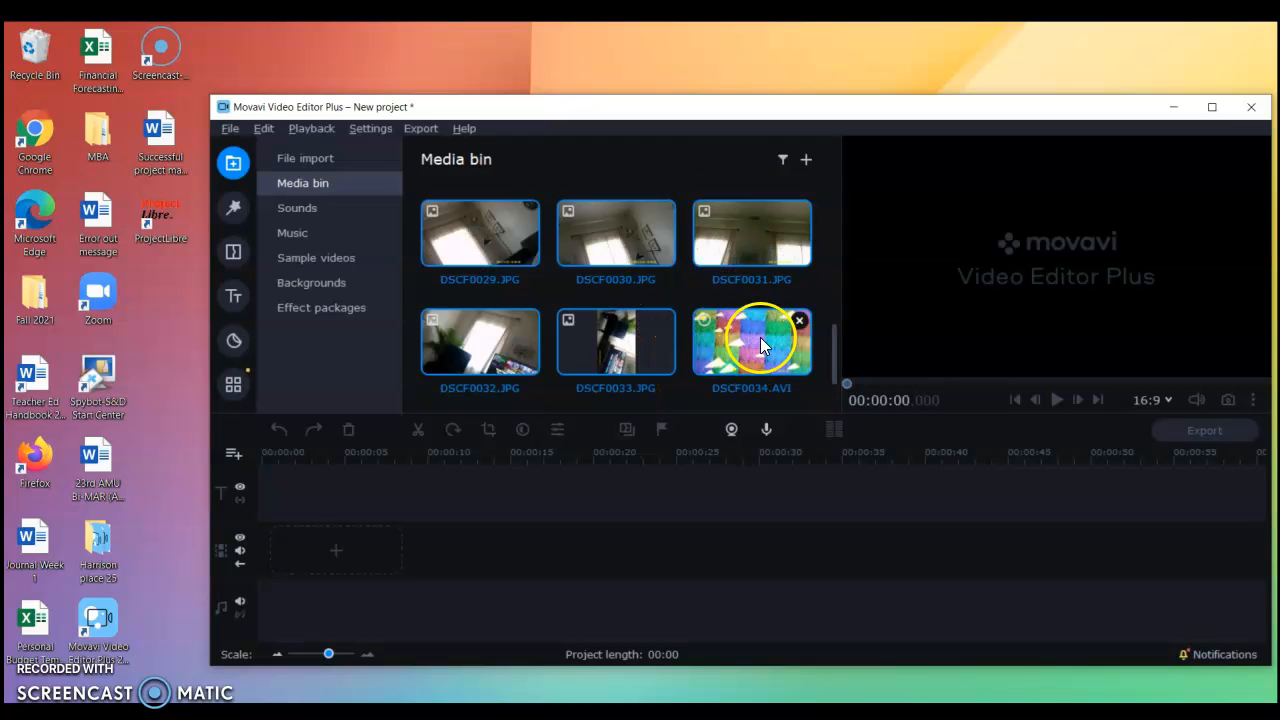
pyautogui.scroll(5, 589, 322)
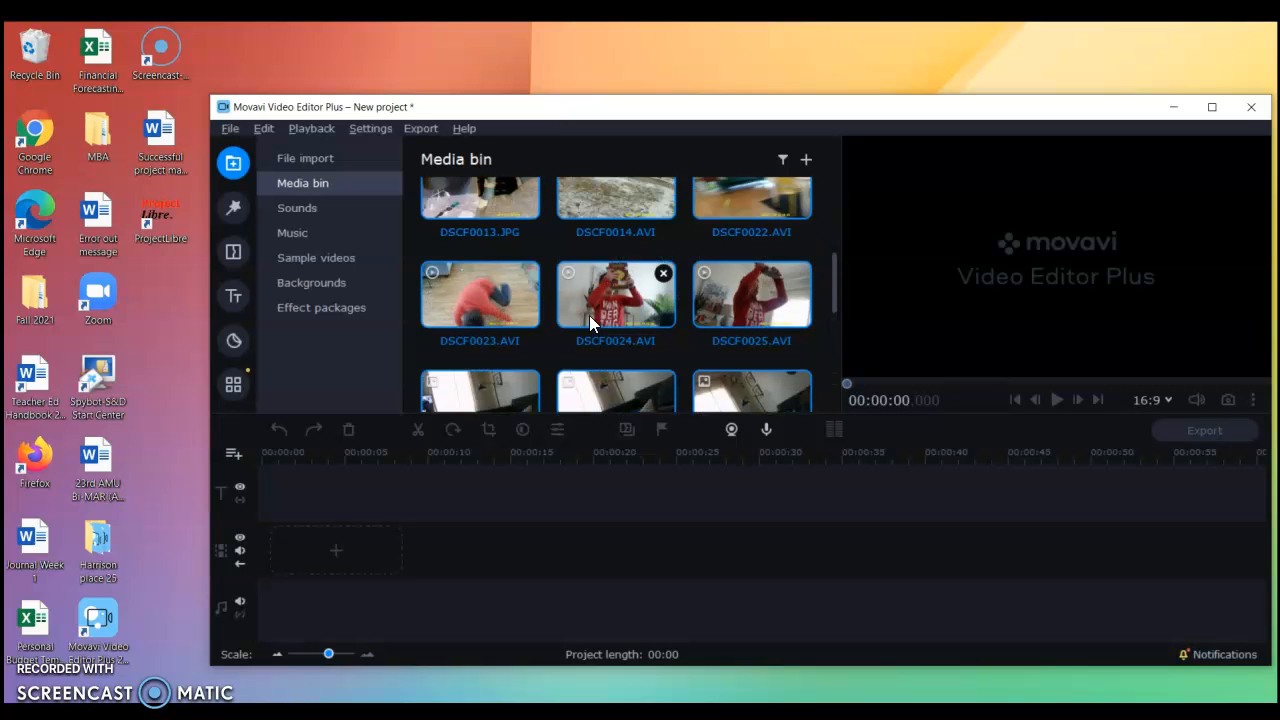
pyautogui.scroll(5, 589, 322)
pyautogui.scroll(1, 589, 315)
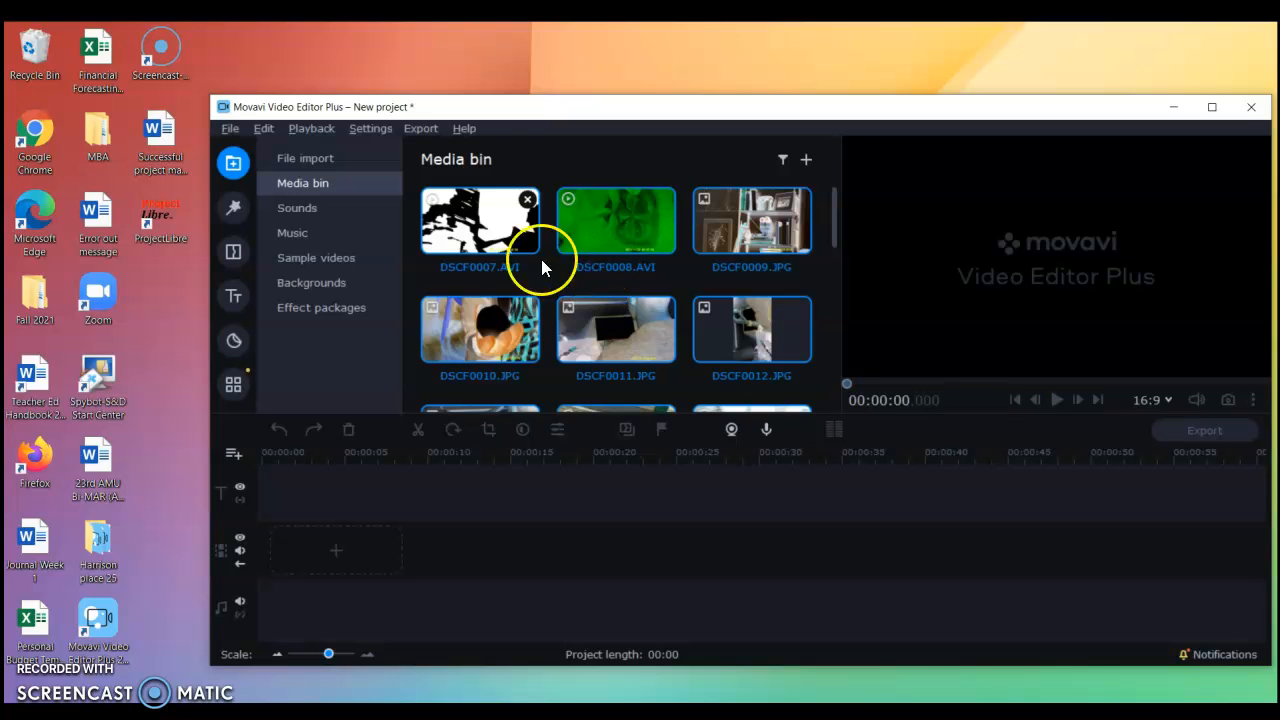
pyautogui.moveTo(491, 217); pyautogui.dragTo(337, 536)
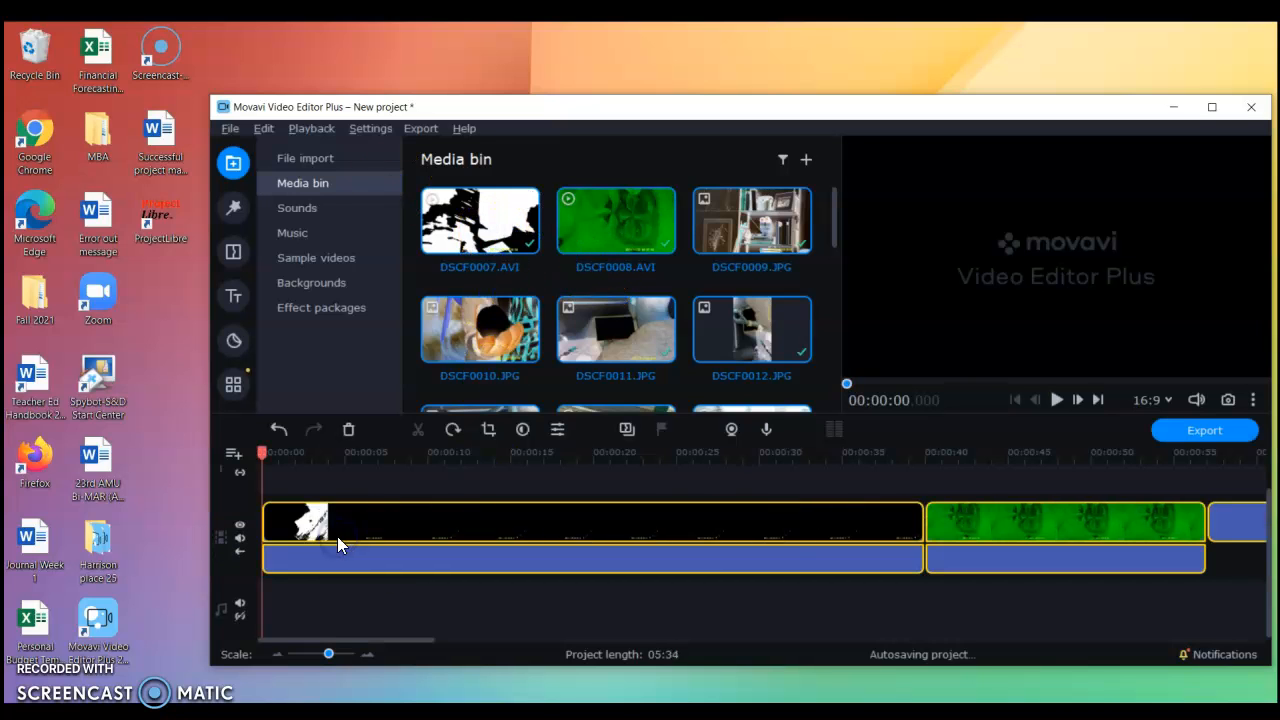
pyautogui.click(1213, 108)
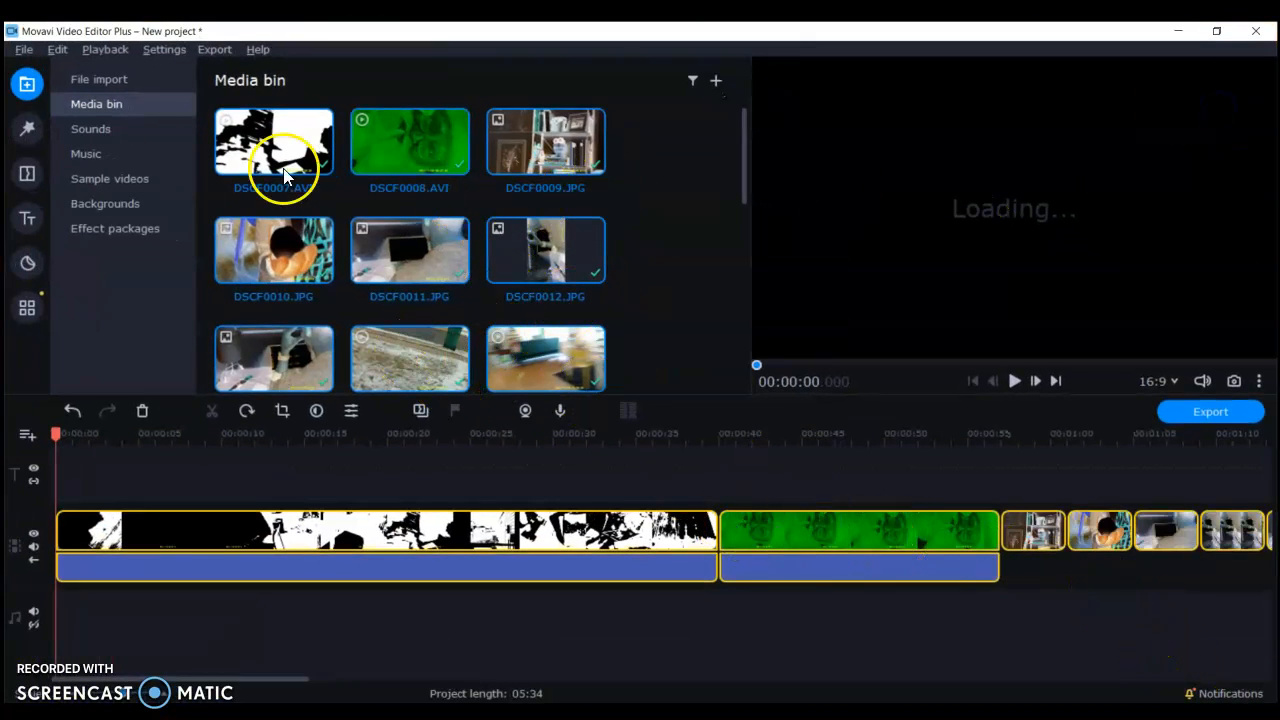
# - Play the timeline preview with the system volume at 100 and pause it in the green DSCF0008.AVI clip
pyautogui.click(1014, 381)
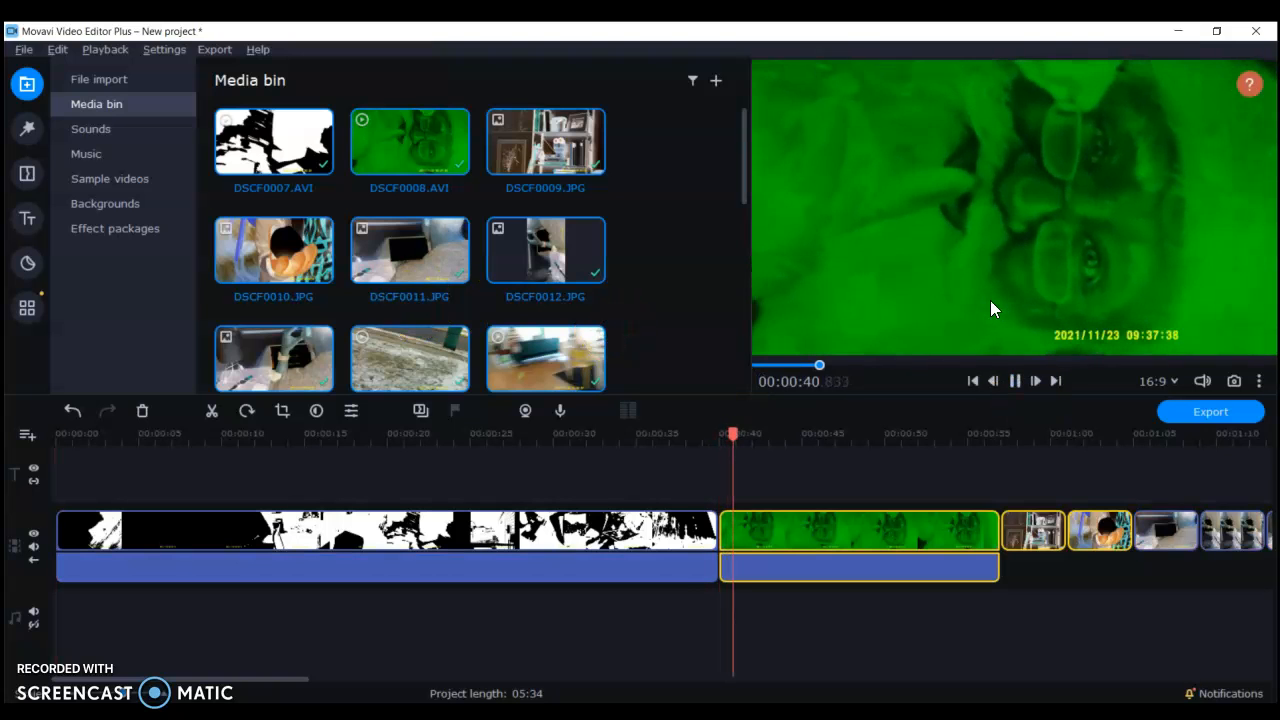
pyautogui.press('XF86AudioRaiseVolume')
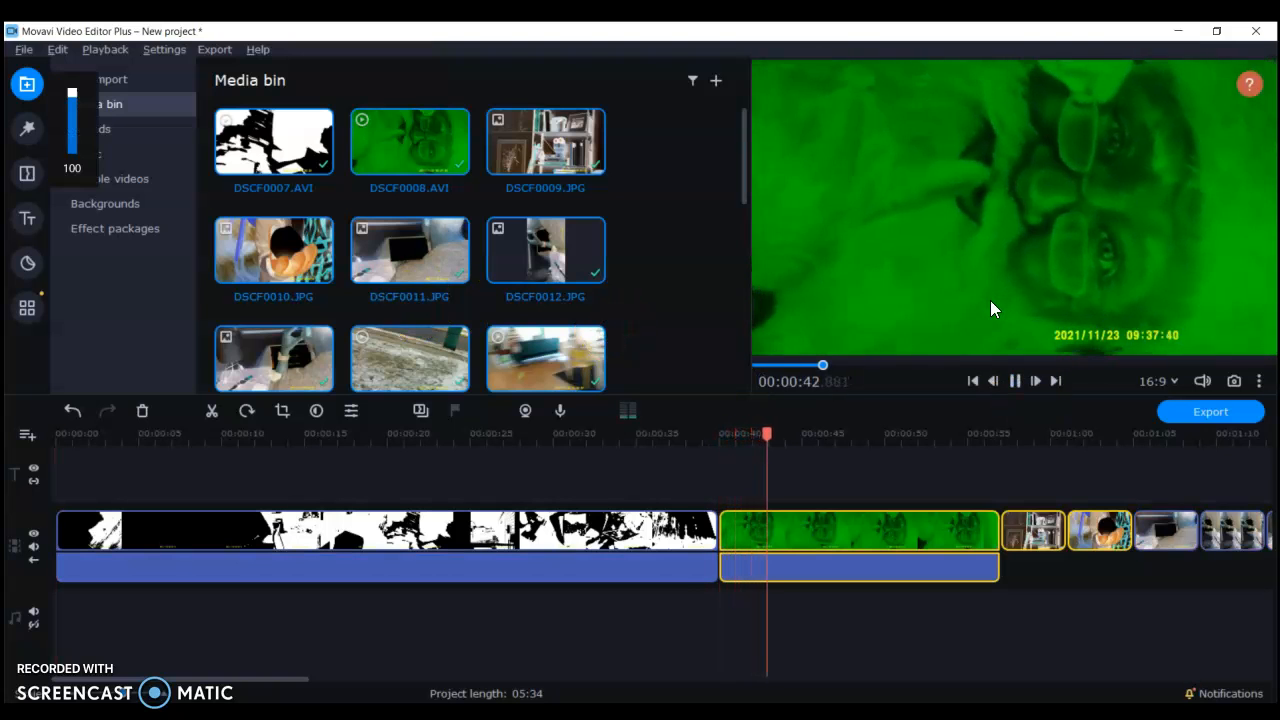
pyautogui.click(1037, 117)
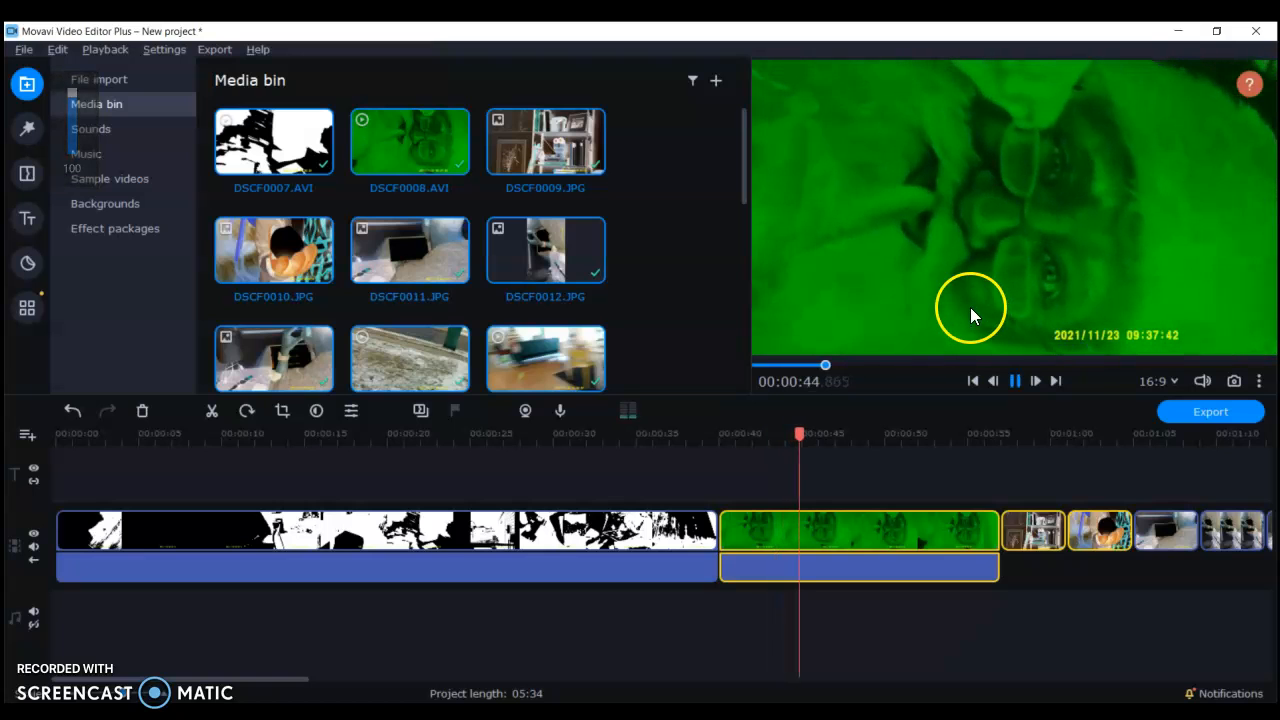
pyautogui.press('space')
# - Look through the featured and full filter collections, the media bin, the transitions and the titles
pyautogui.click(12, 144)
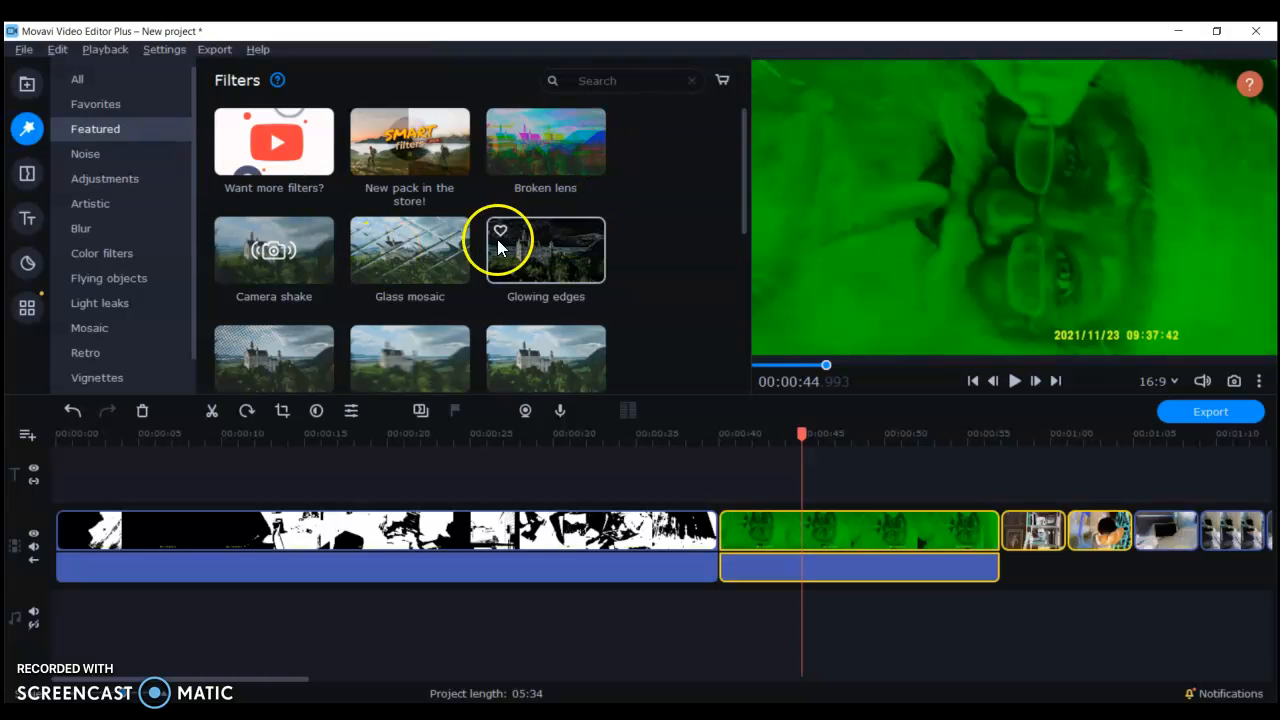
pyautogui.scroll(-5, 454, 287)
pyautogui.click(86, 82)
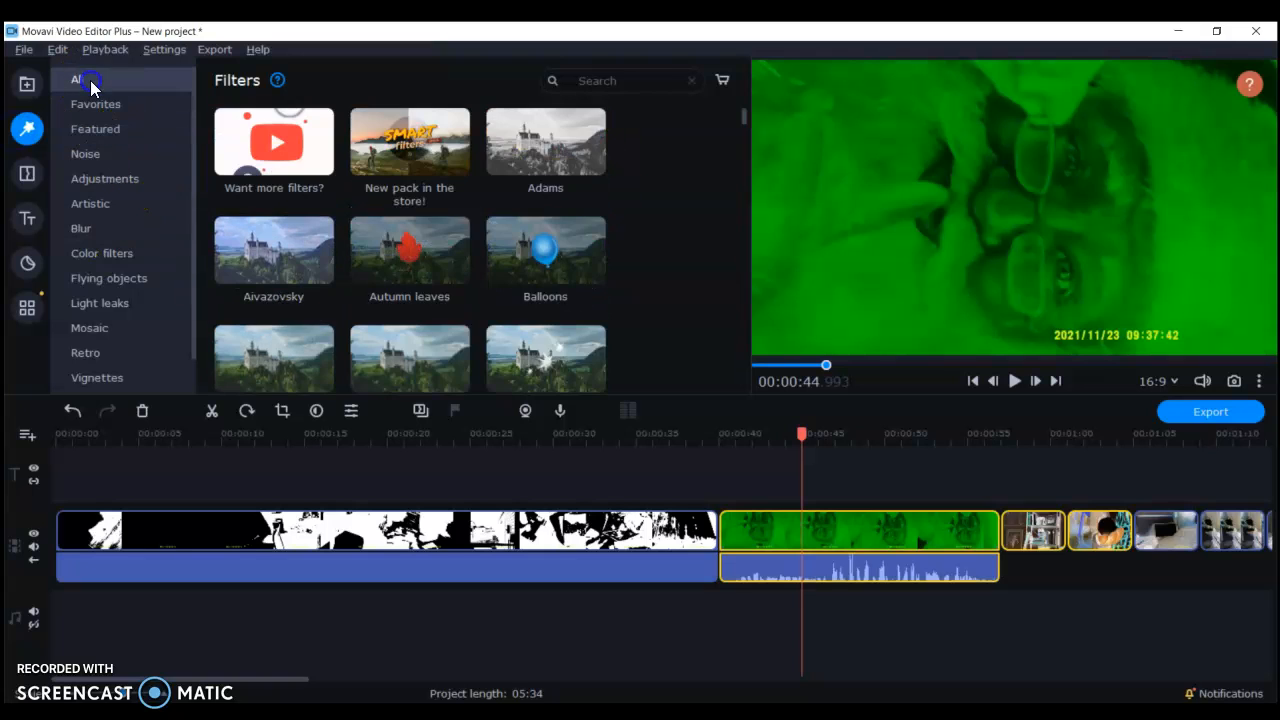
pyautogui.click(27, 85)
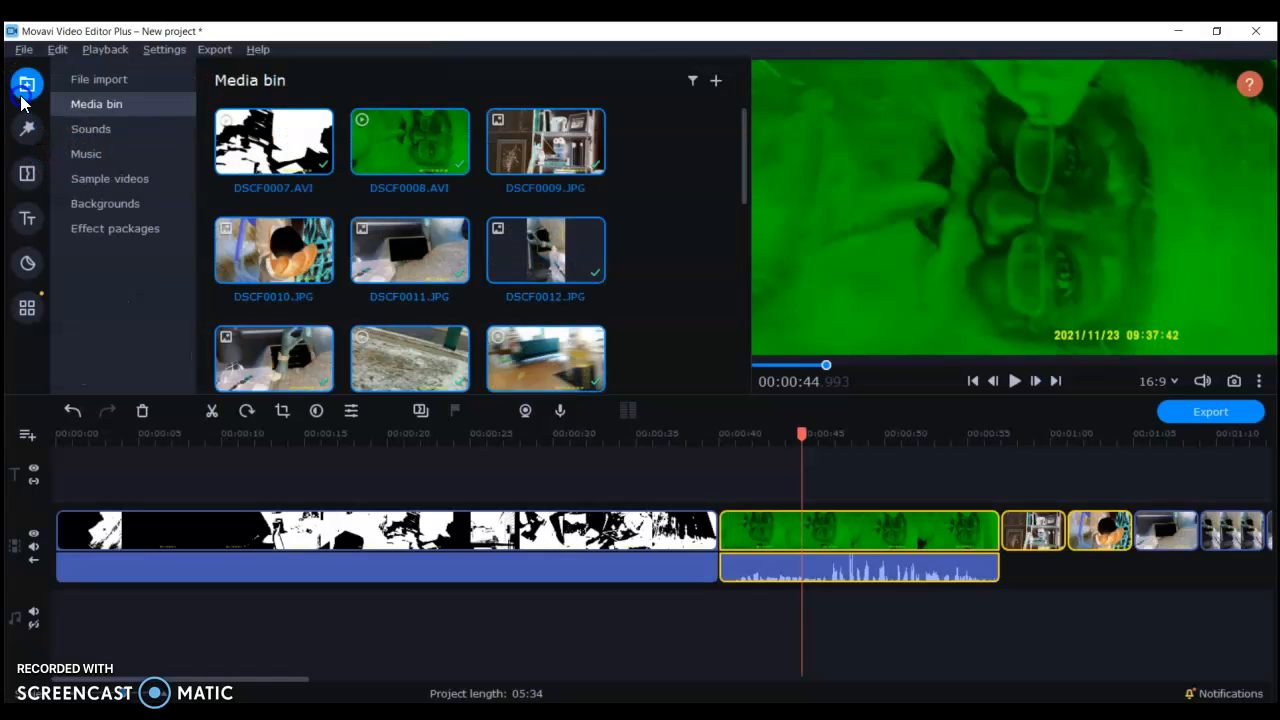
pyautogui.click(27, 128)
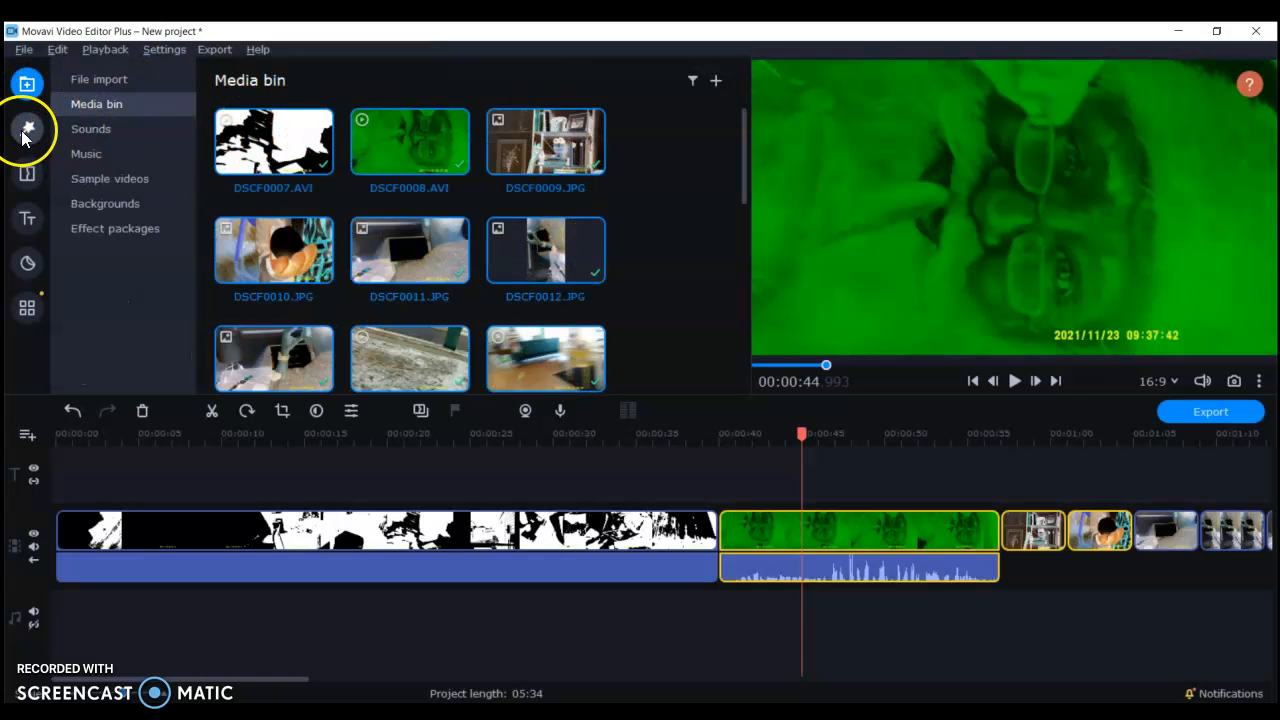
pyautogui.click(26, 173)
pyautogui.click(41, 221)
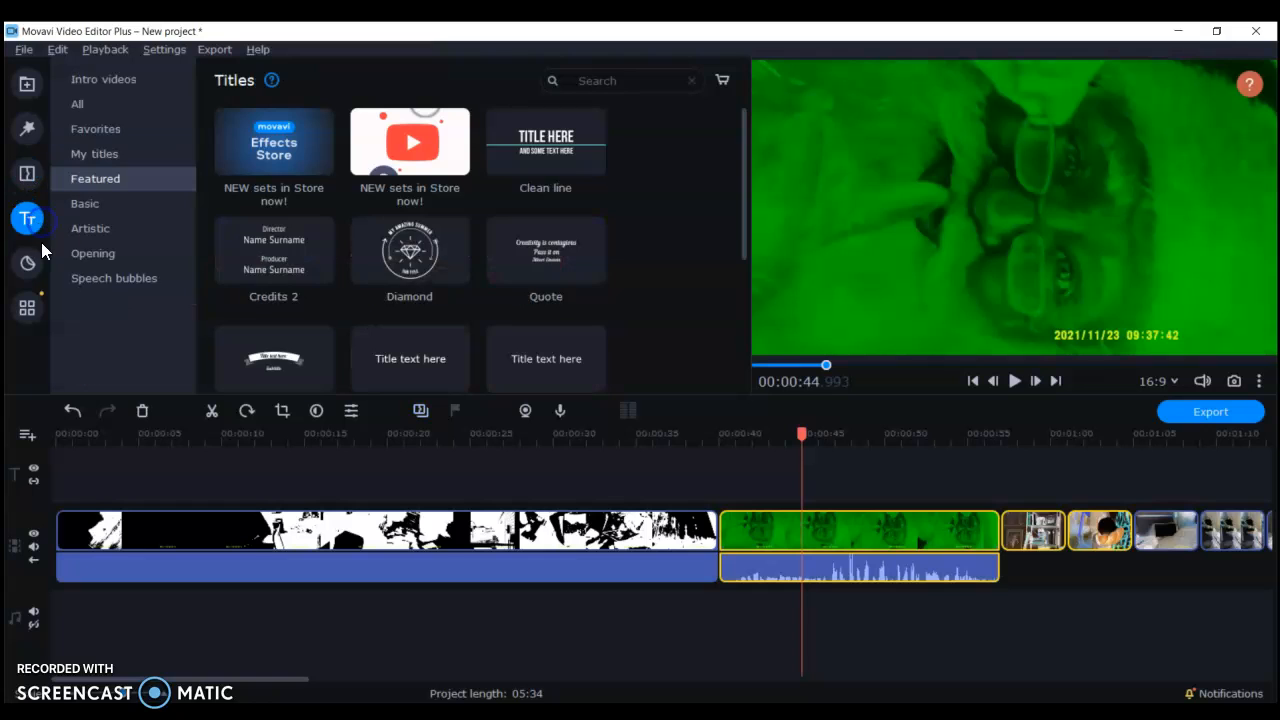
# - Add the Animated rectangle sticker above the first clip at about 12 seconds on the title track and preview it
pyautogui.click(40, 262)
pyautogui.click(43, 311)
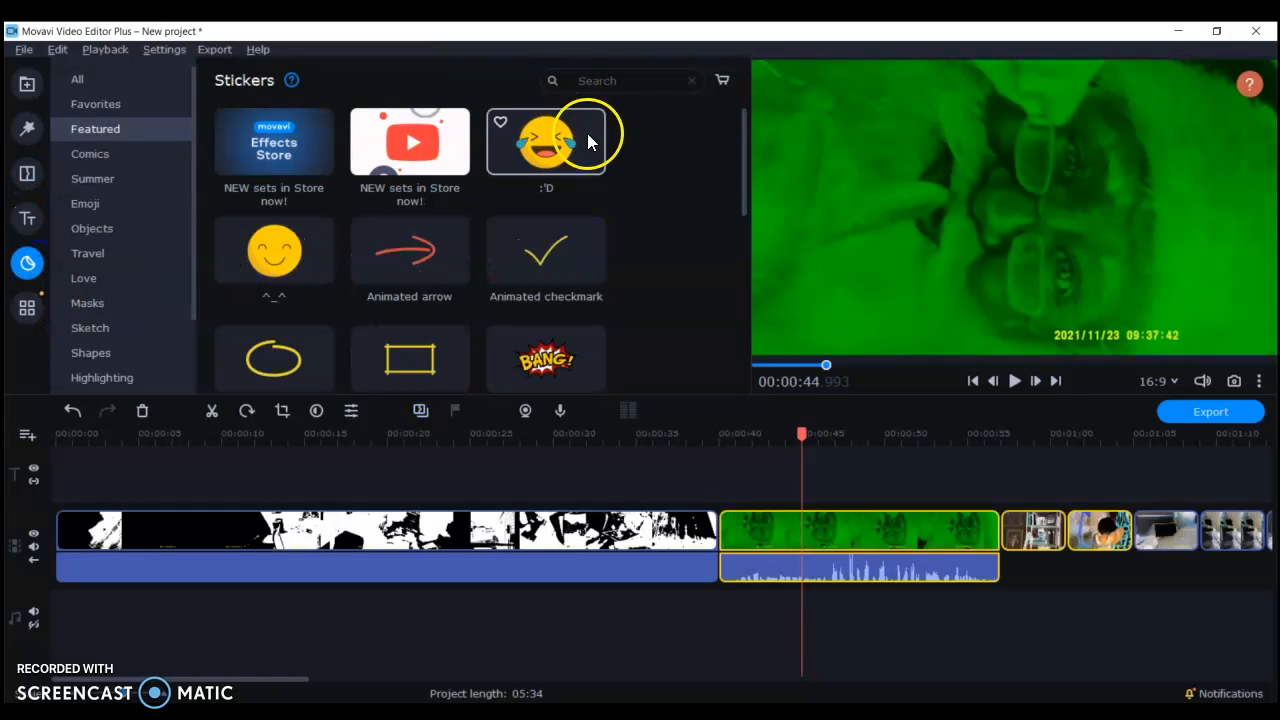
pyautogui.scroll(-3, 588, 200)
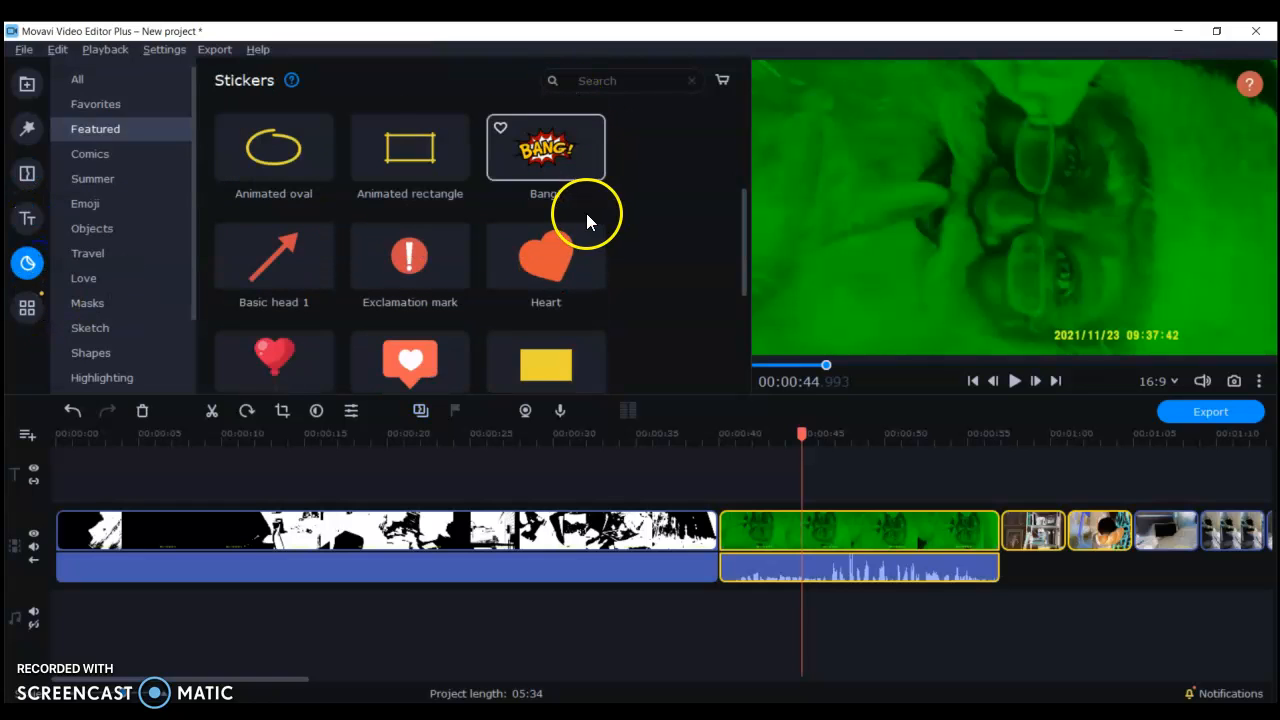
pyautogui.click(409, 162)
pyautogui.moveTo(409, 162); pyautogui.dragTo(174, 528)
pyautogui.moveTo(82, 534); pyautogui.dragTo(284, 505)
pyautogui.click(410, 447)
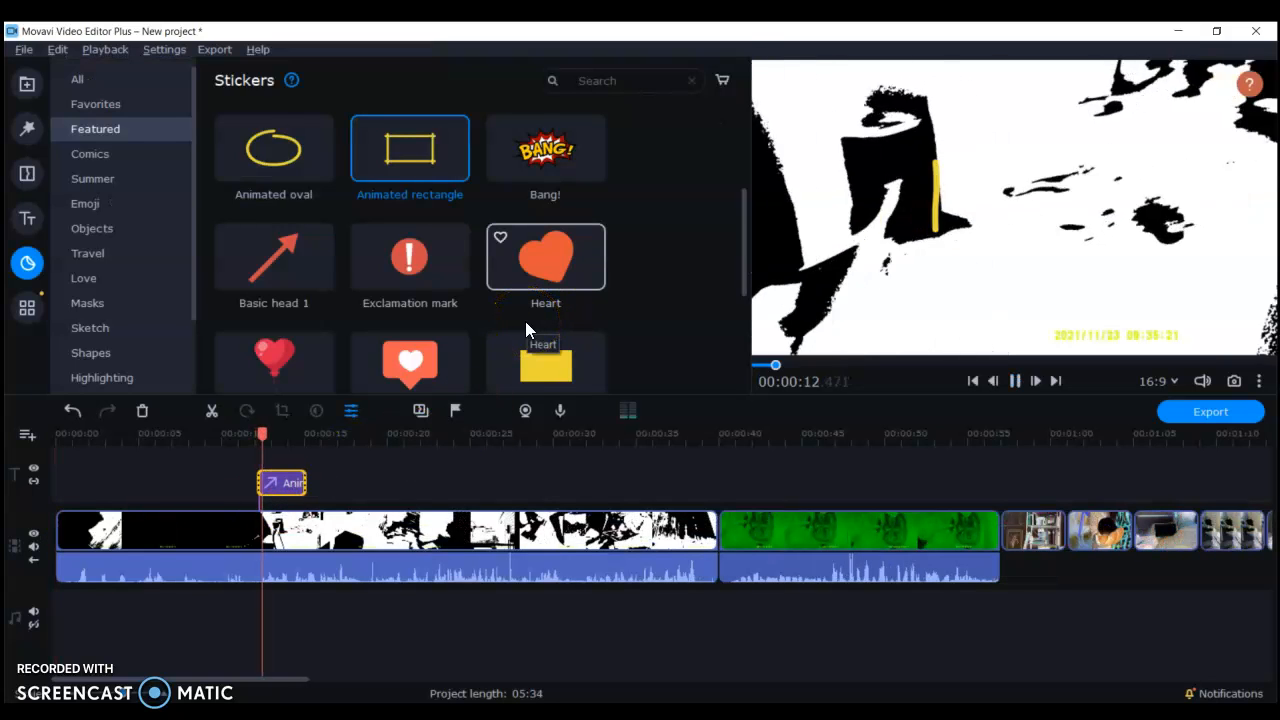
pyautogui.press('space')
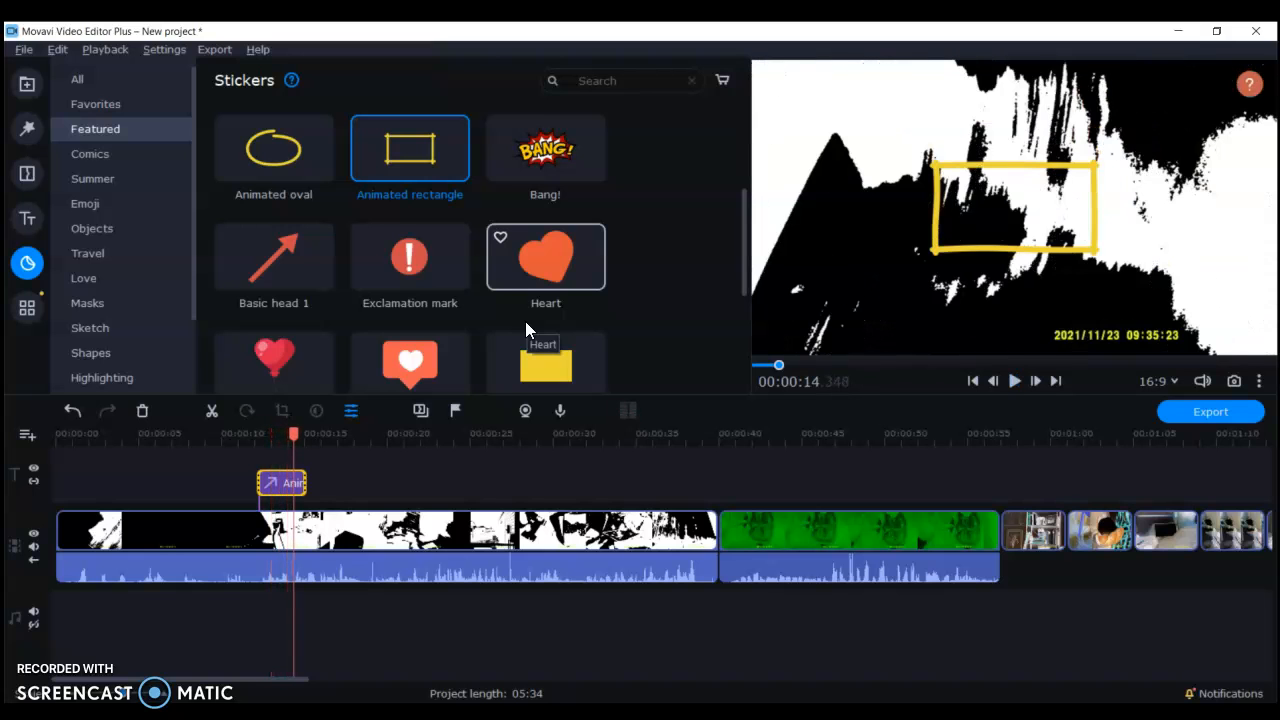
# - Add the Thumbs up sticker right after the animated rectangle and extend its end to about 18 seconds
pyautogui.scroll(-3, 477, 250)
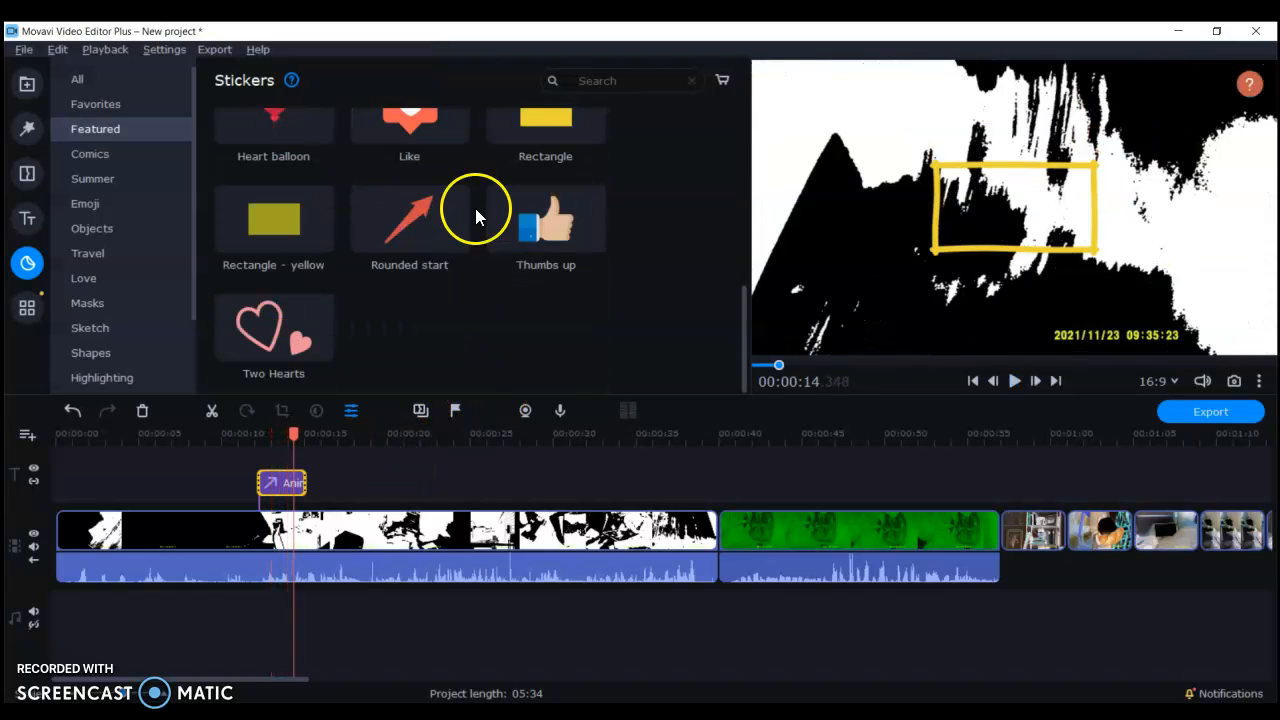
pyautogui.moveTo(560, 215); pyautogui.dragTo(324, 462)
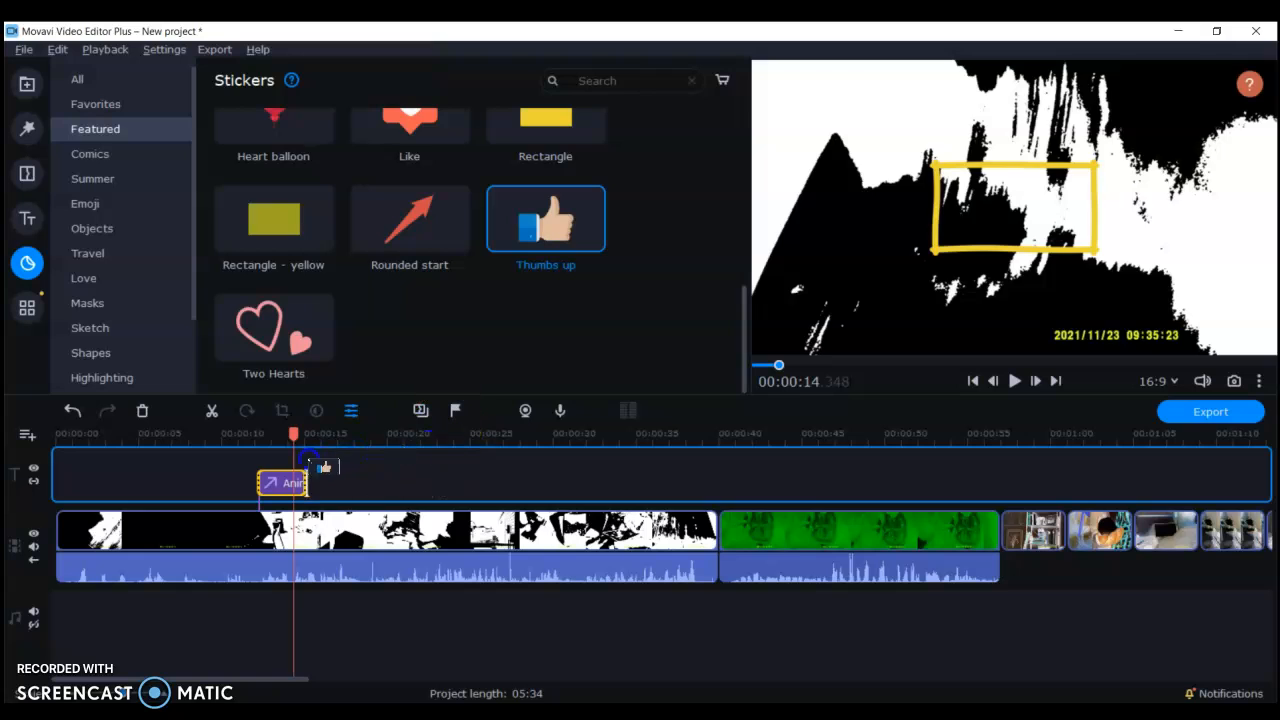
pyautogui.press('space')
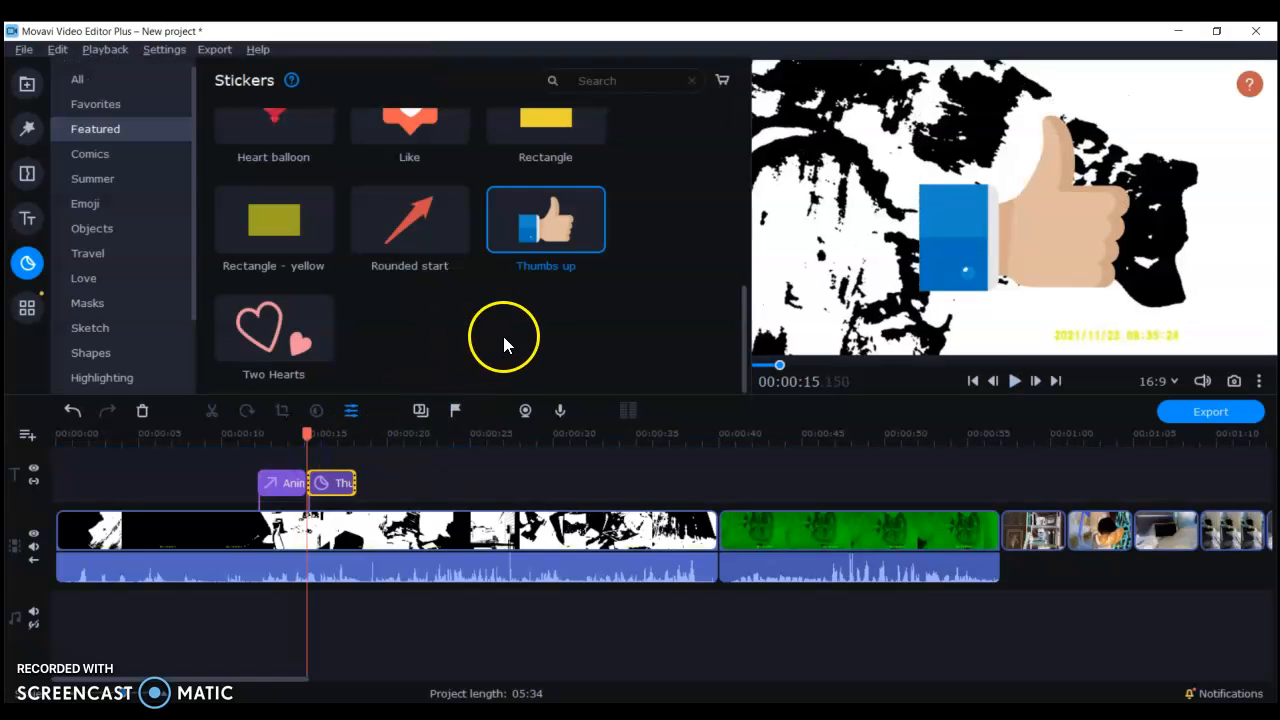
pyautogui.press('space')
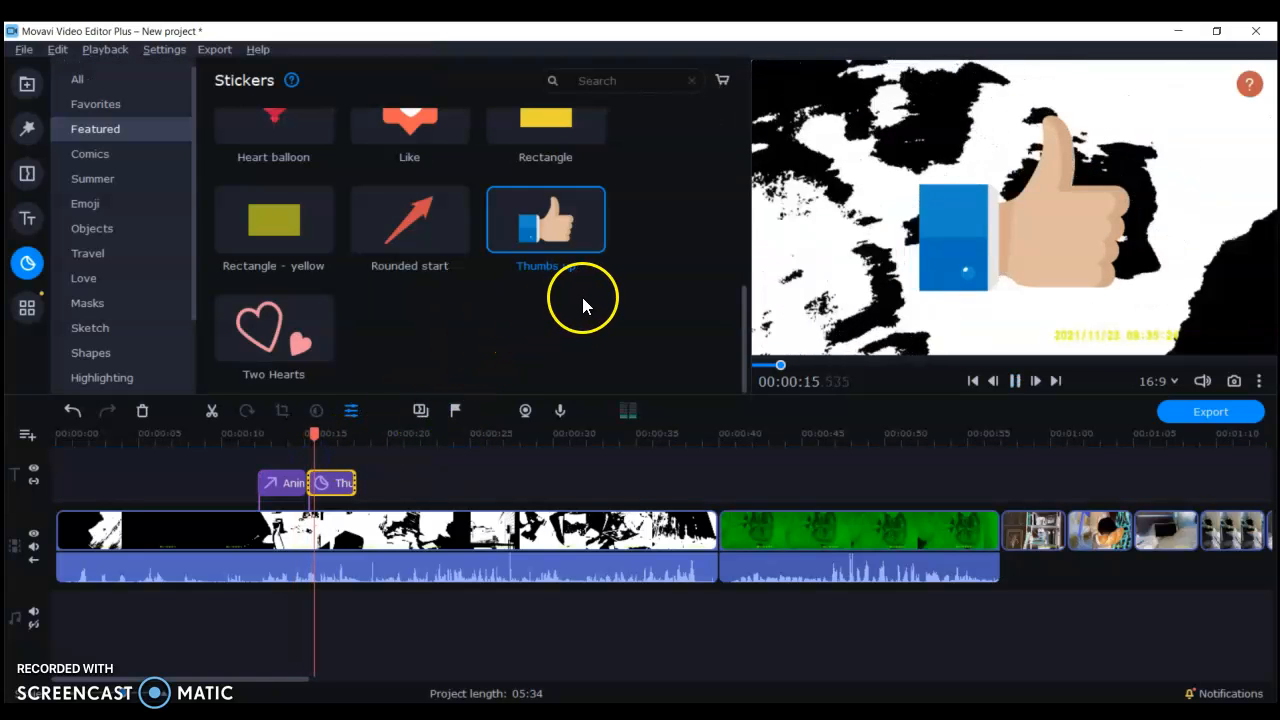
pyautogui.press('space')
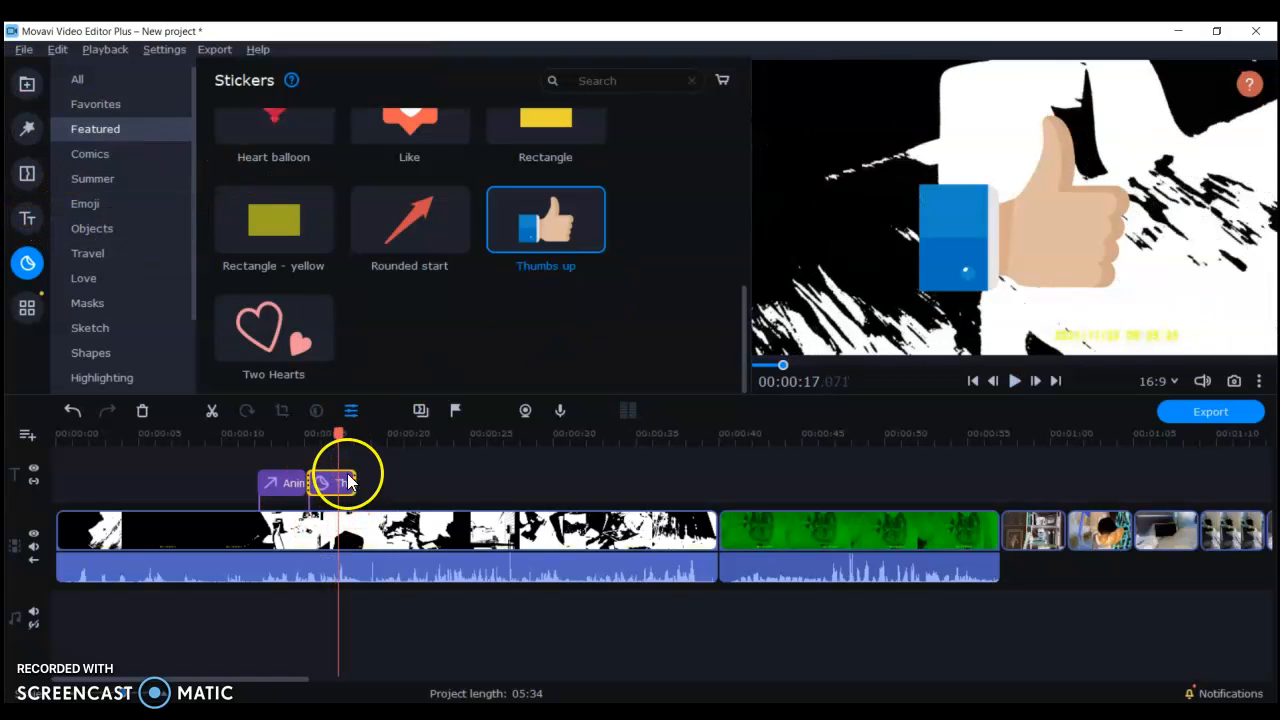
pyautogui.moveTo(353, 483)
pyautogui.mouseDown()
pyautogui.moveTo(332, 485)
pyautogui.moveTo(353, 490)
pyautogui.mouseUp()
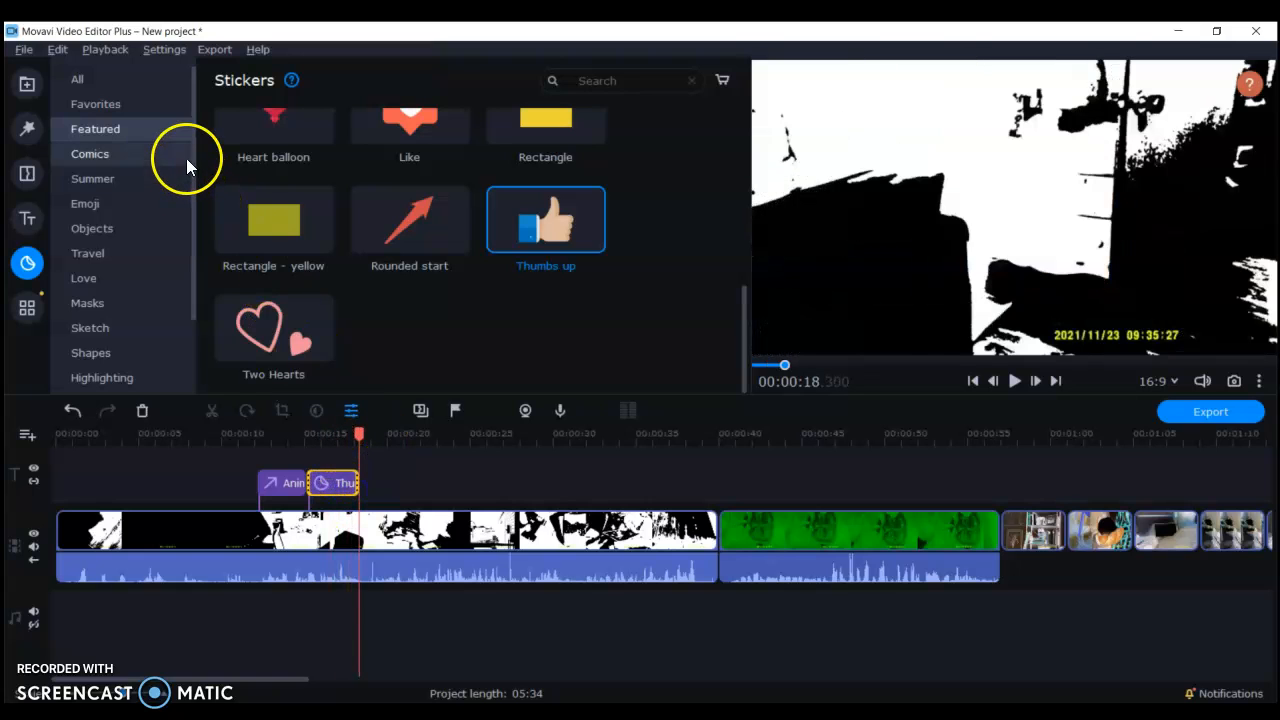
# - Browse the Noise filters and preview the Static - high effect
pyautogui.click(26, 132)
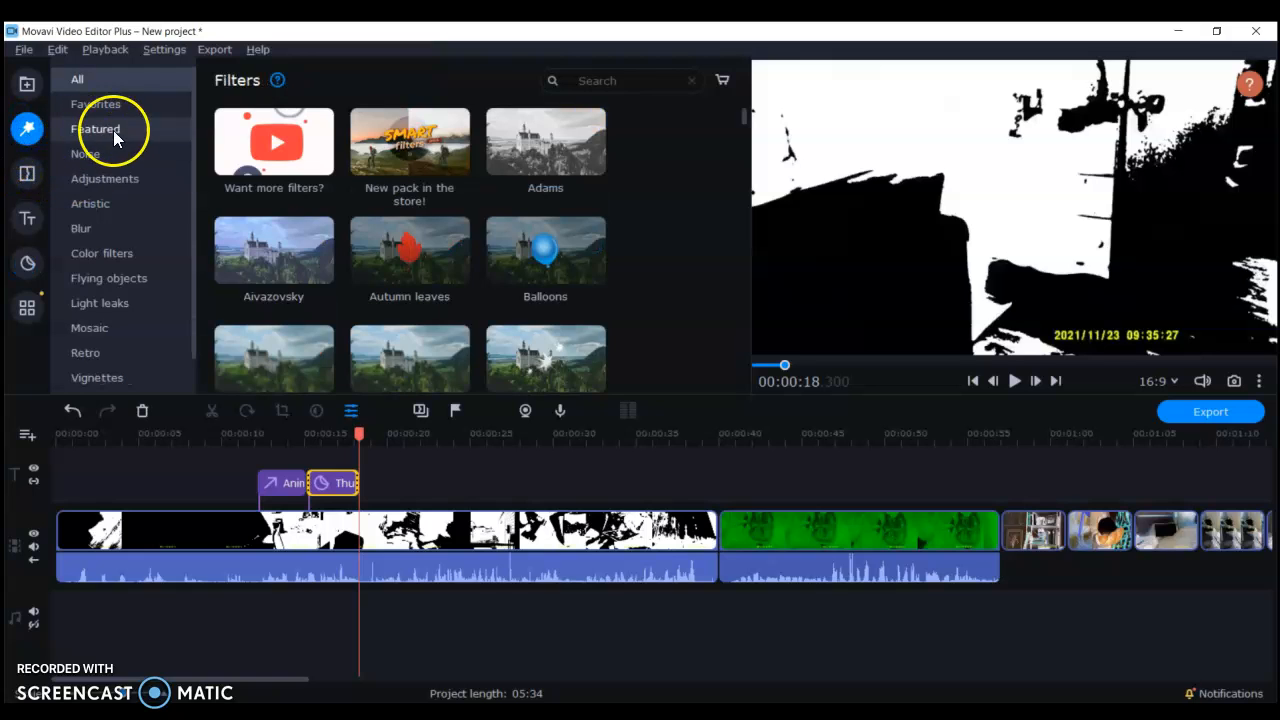
pyautogui.click(113, 160)
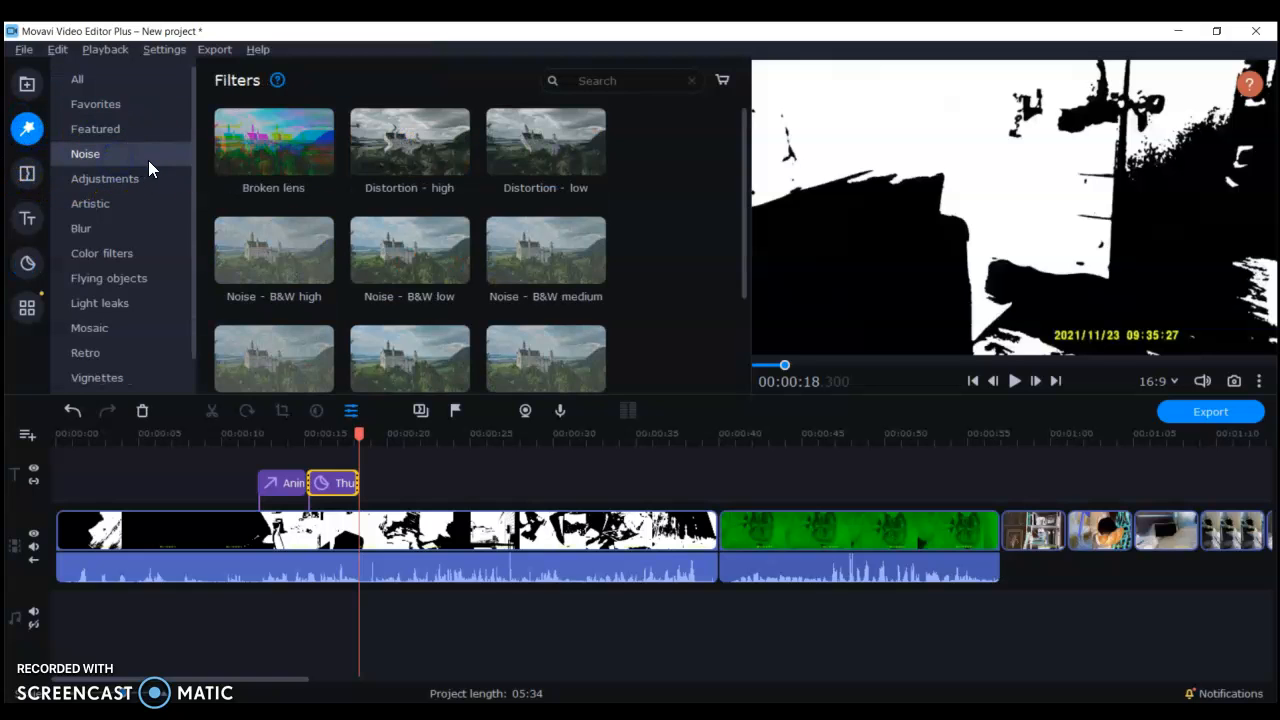
pyautogui.scroll(-1, 457, 123)
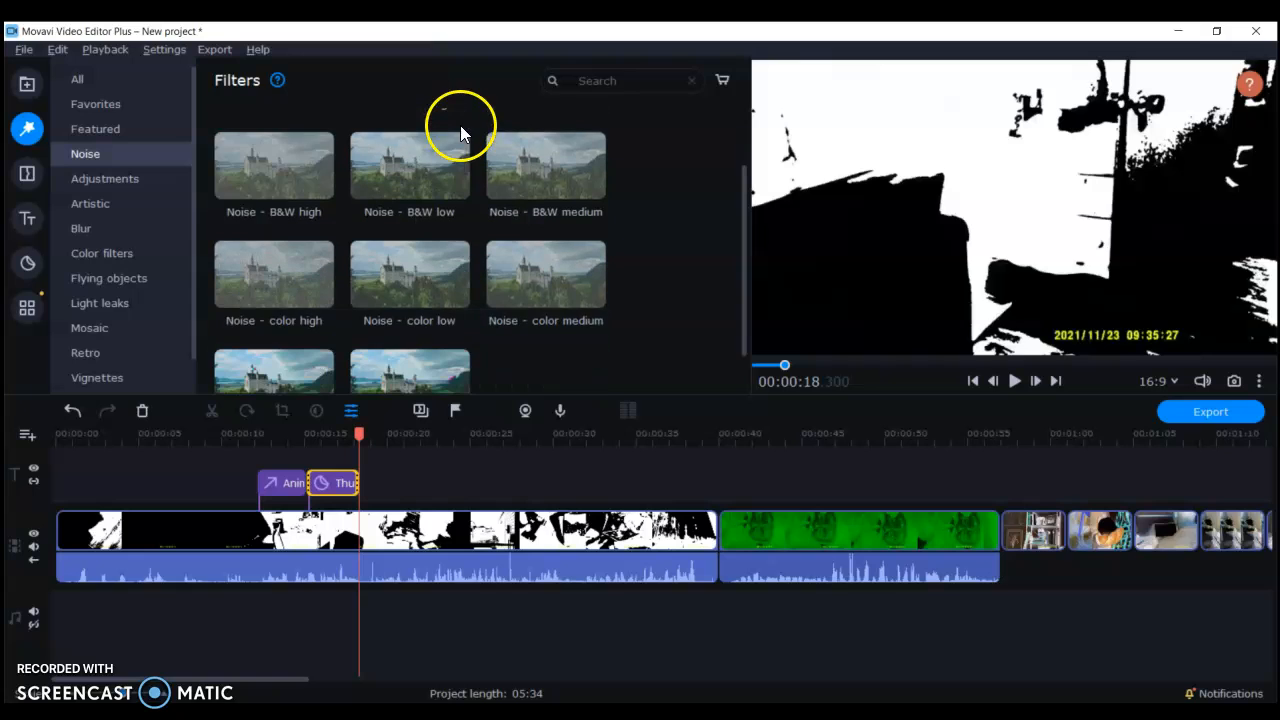
pyautogui.scroll(-1, 367, 179)
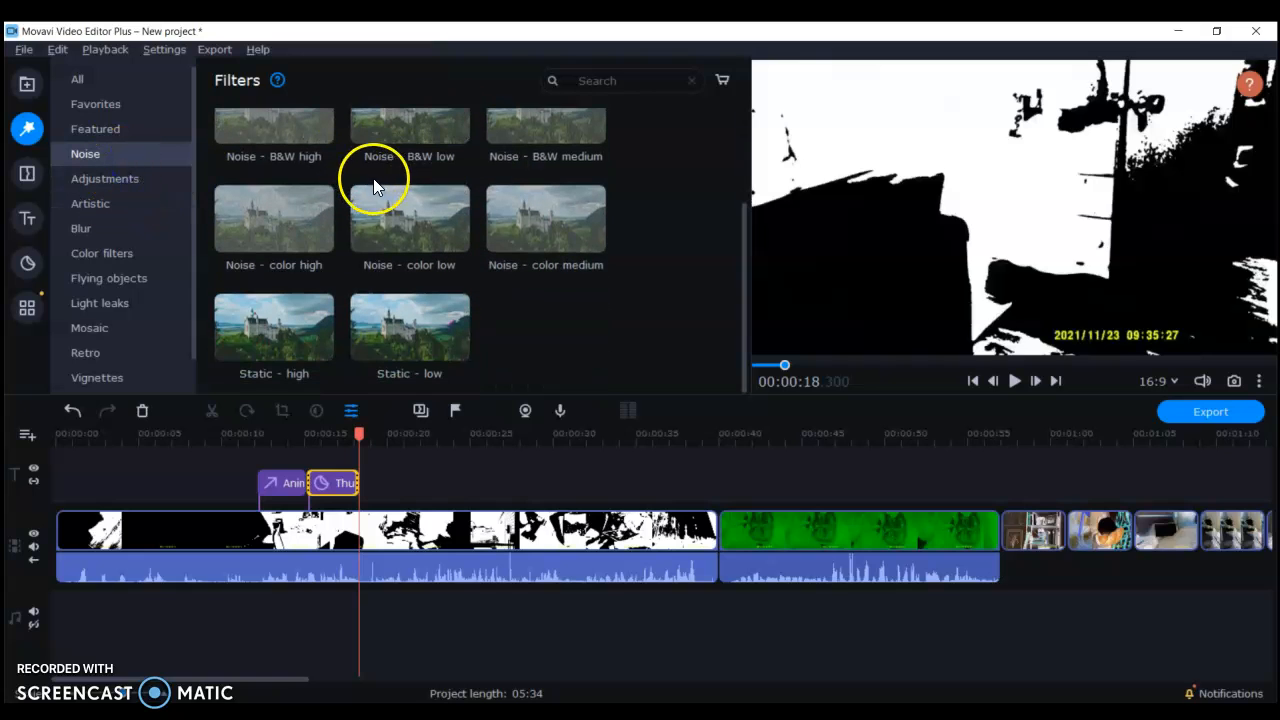
pyautogui.click(253, 314)
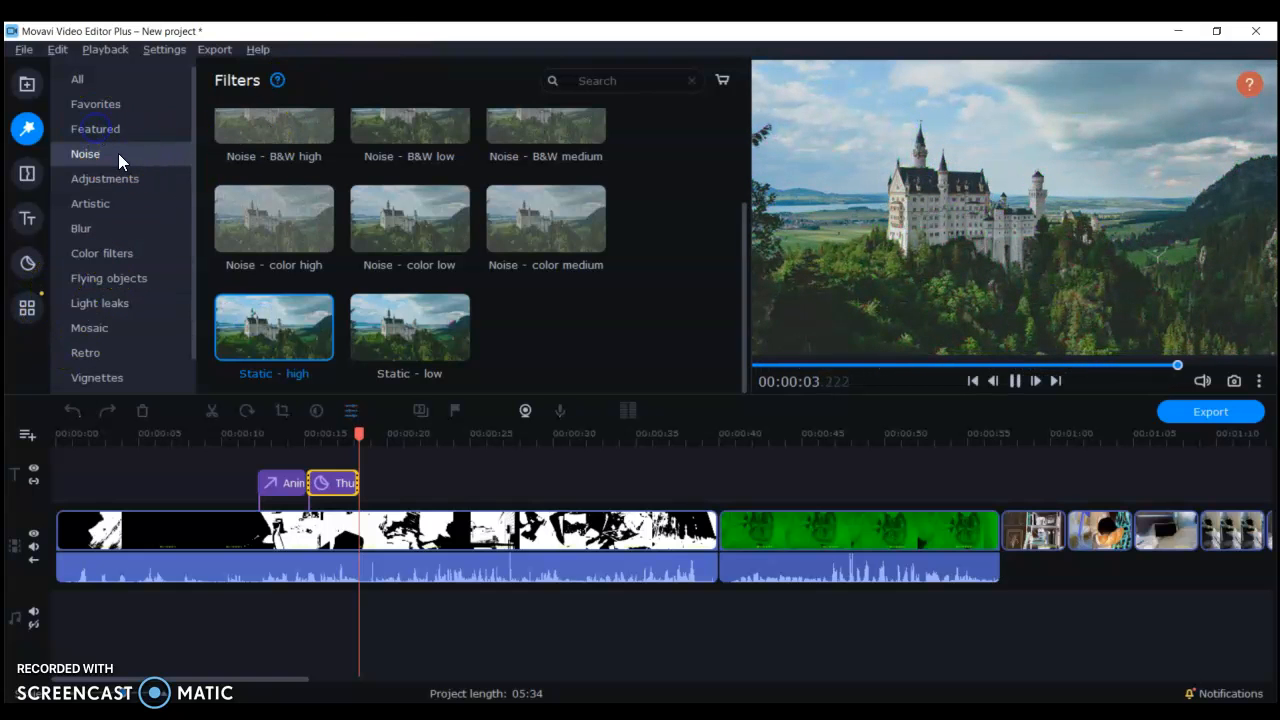
# - Find the Applause effect among the built-in sounds and preview it
pyautogui.click(28, 173)
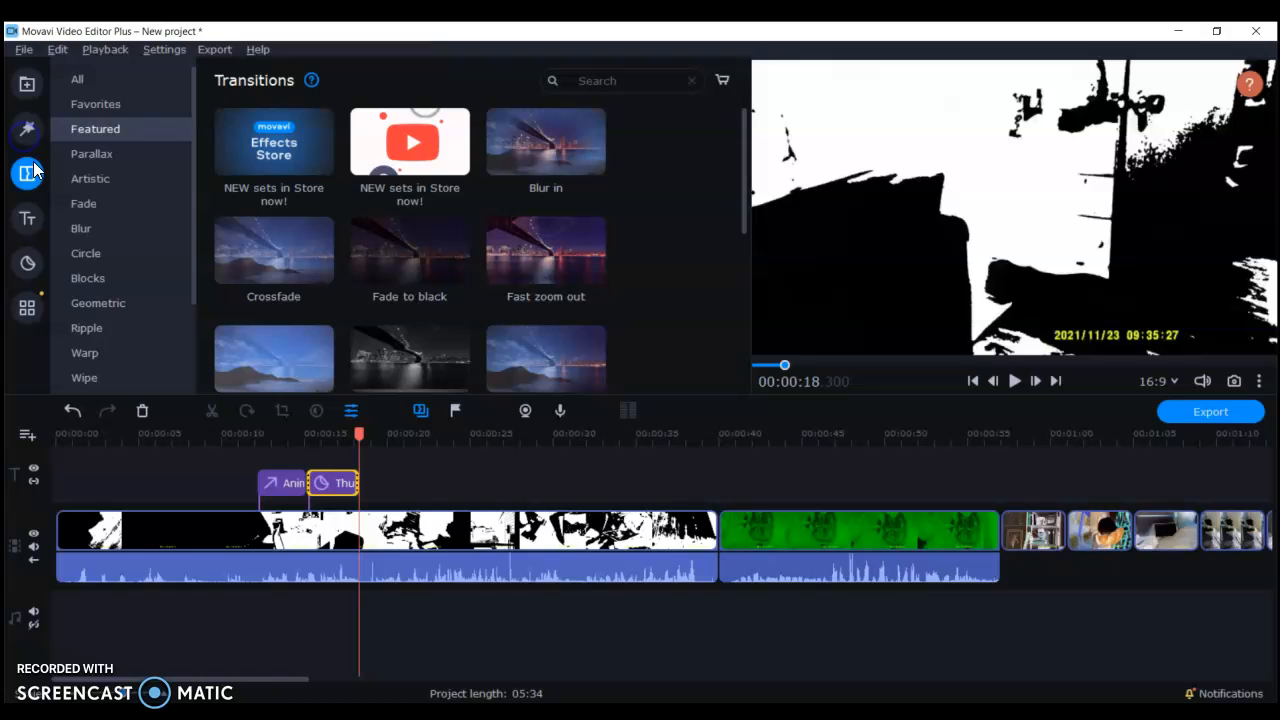
pyautogui.click(27, 82)
pyautogui.click(120, 131)
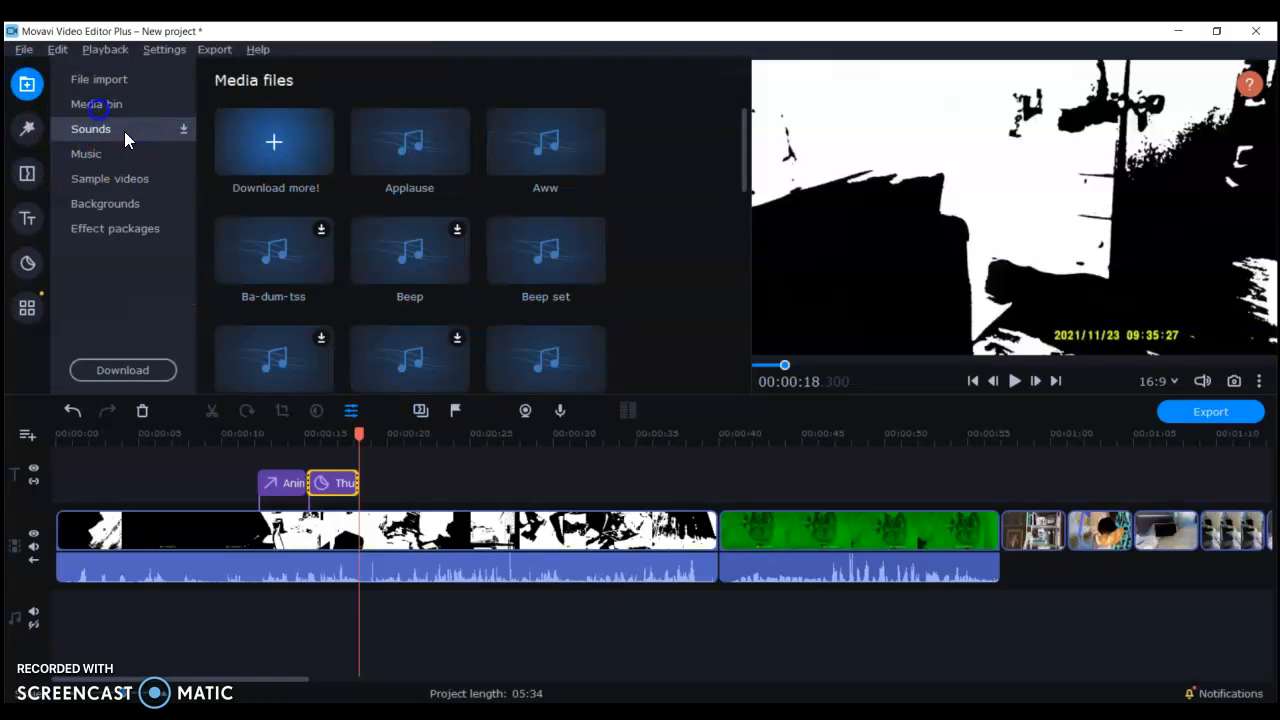
pyautogui.click(410, 158)
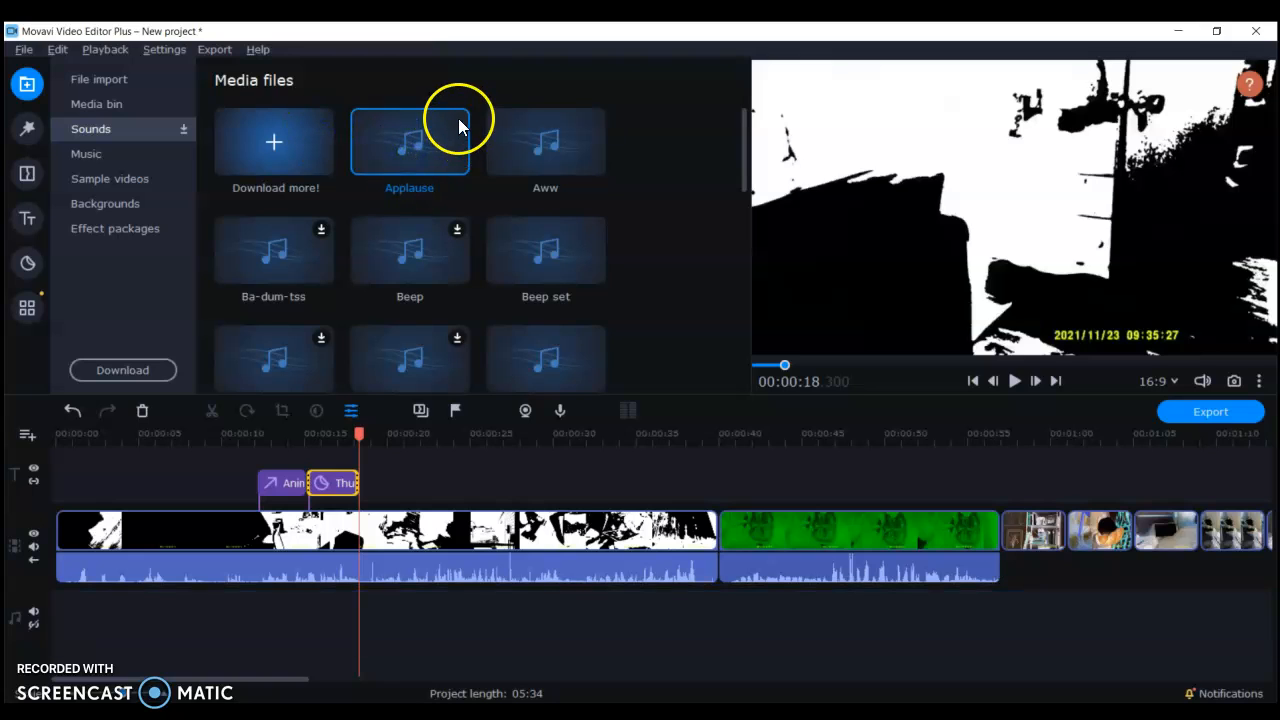
pyautogui.click(433, 140)
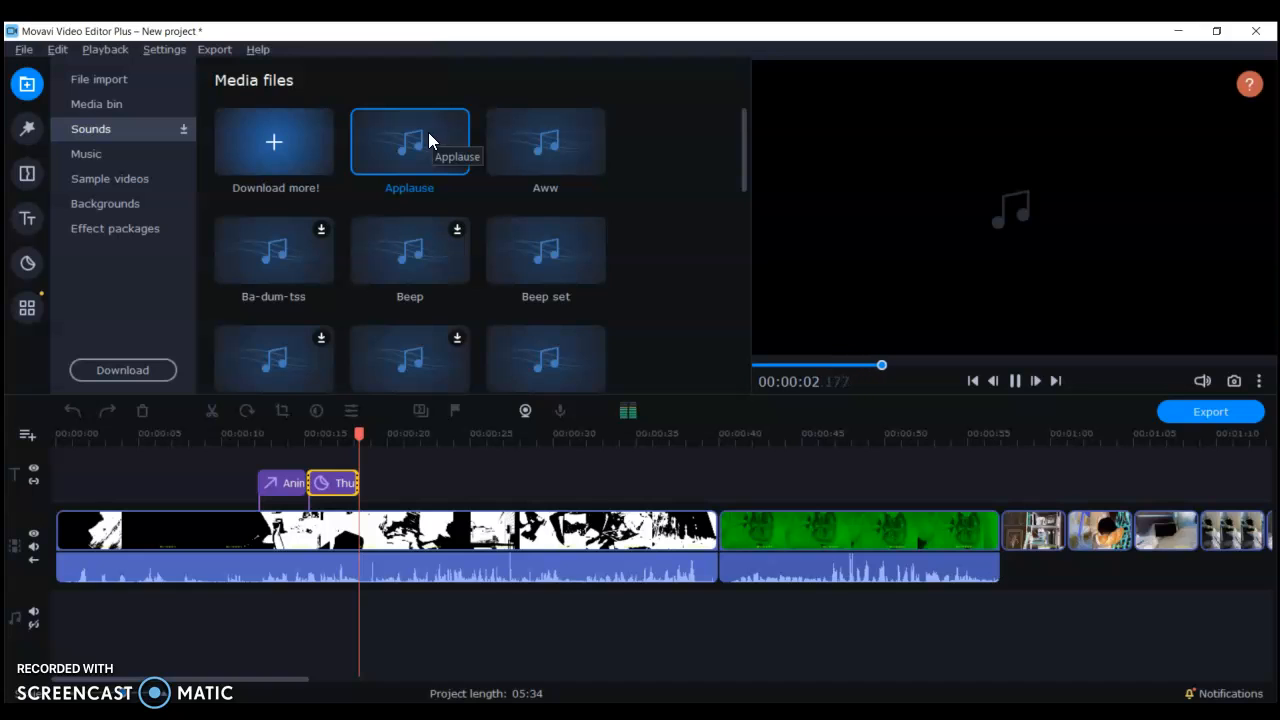
pyautogui.click(428, 134)
pyautogui.click(345, 112)
pyautogui.click(1015, 381)
pyautogui.click(553, 249)
# - Place the Applause sound on the audio track at the Thumbs up sticker's start, about 15 seconds, and play that section
pyautogui.moveTo(386, 143); pyautogui.dragTo(327, 612)
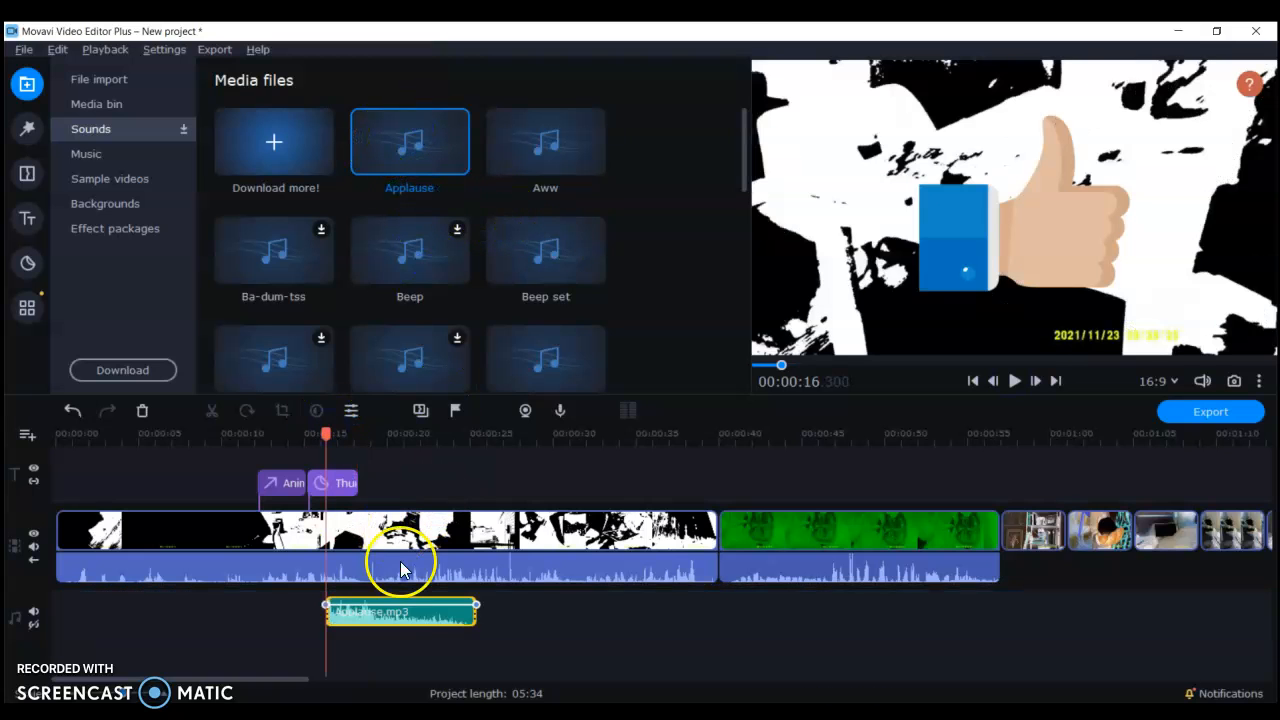
pyautogui.moveTo(420, 608); pyautogui.dragTo(409, 614)
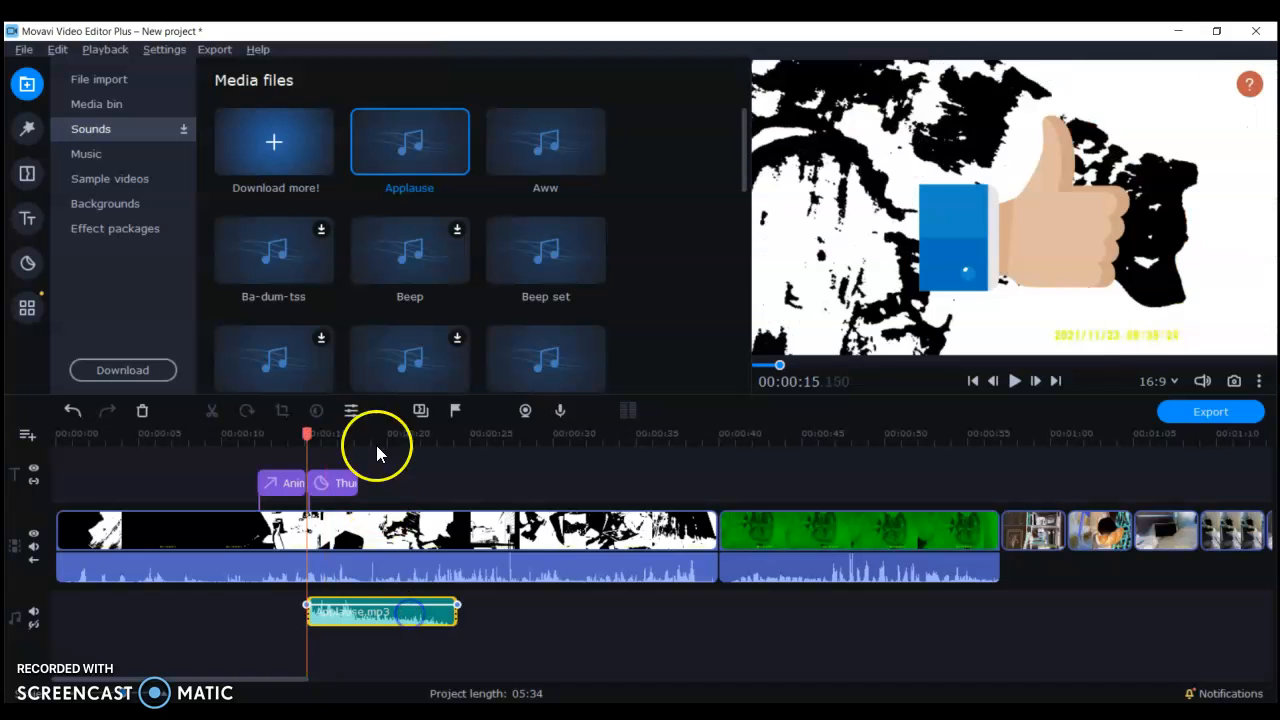
pyautogui.moveTo(306, 434); pyautogui.dragTo(285, 437)
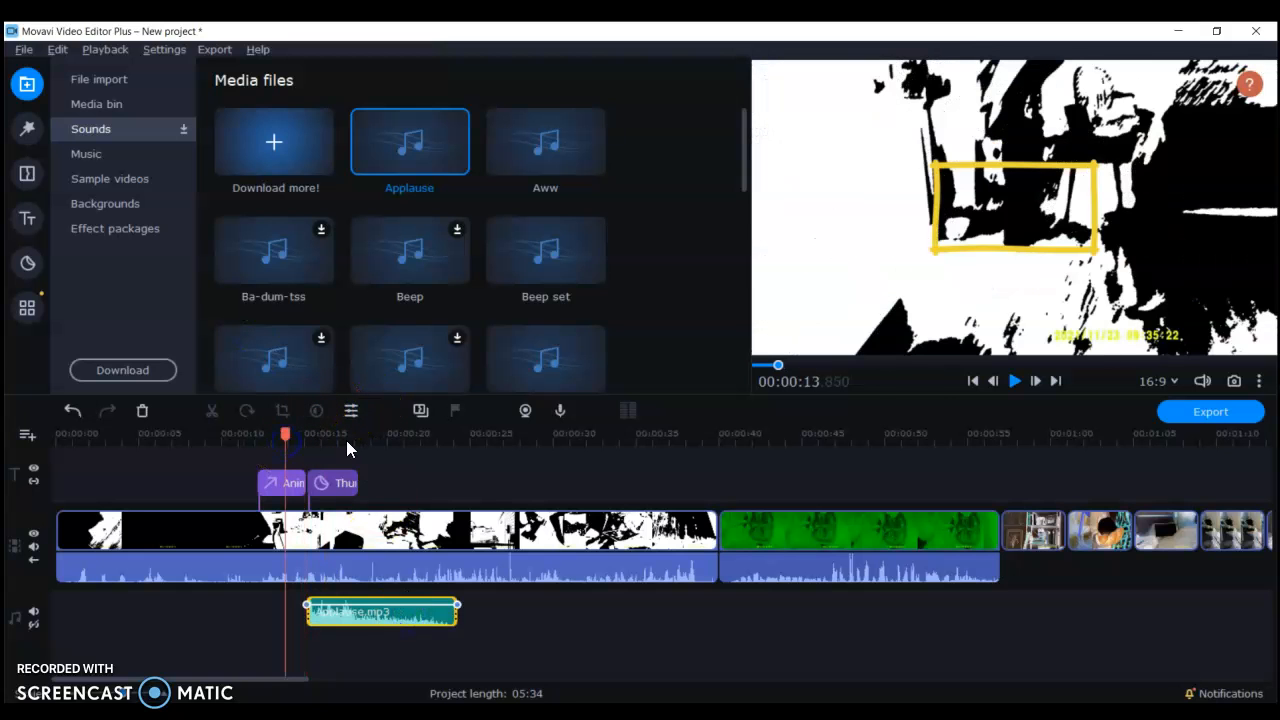
pyautogui.press('space')
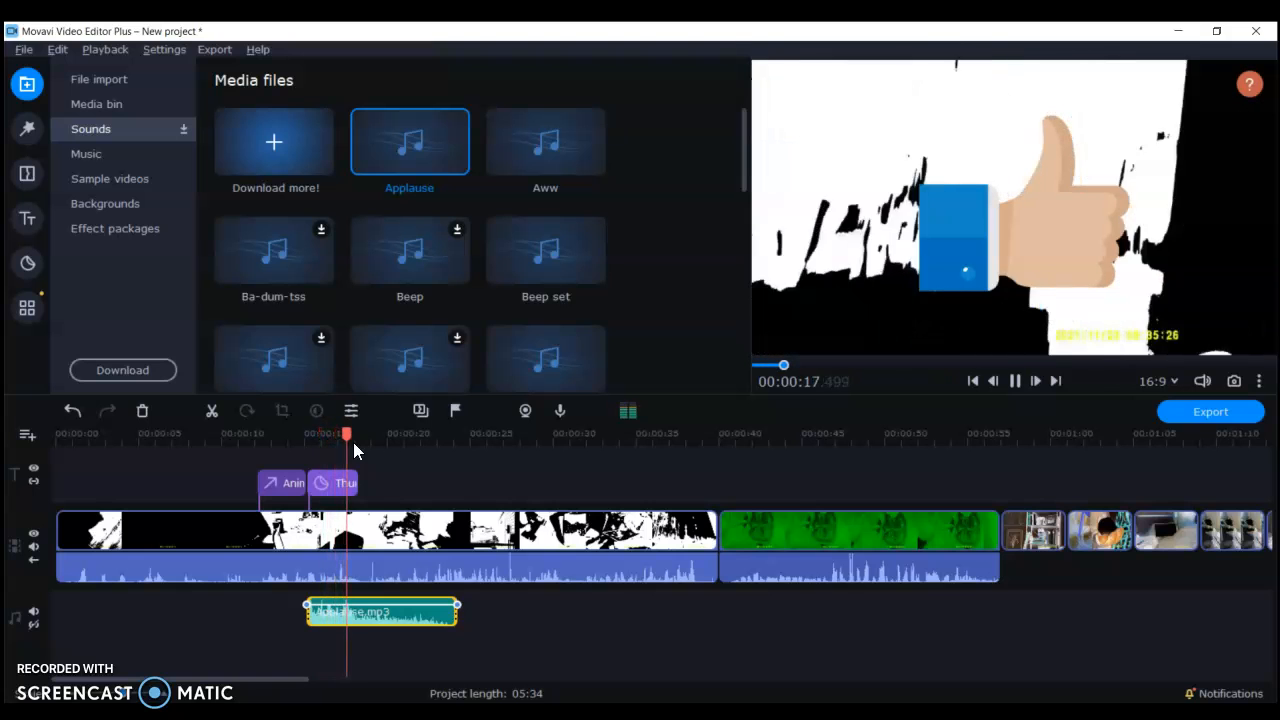
pyautogui.press('space')
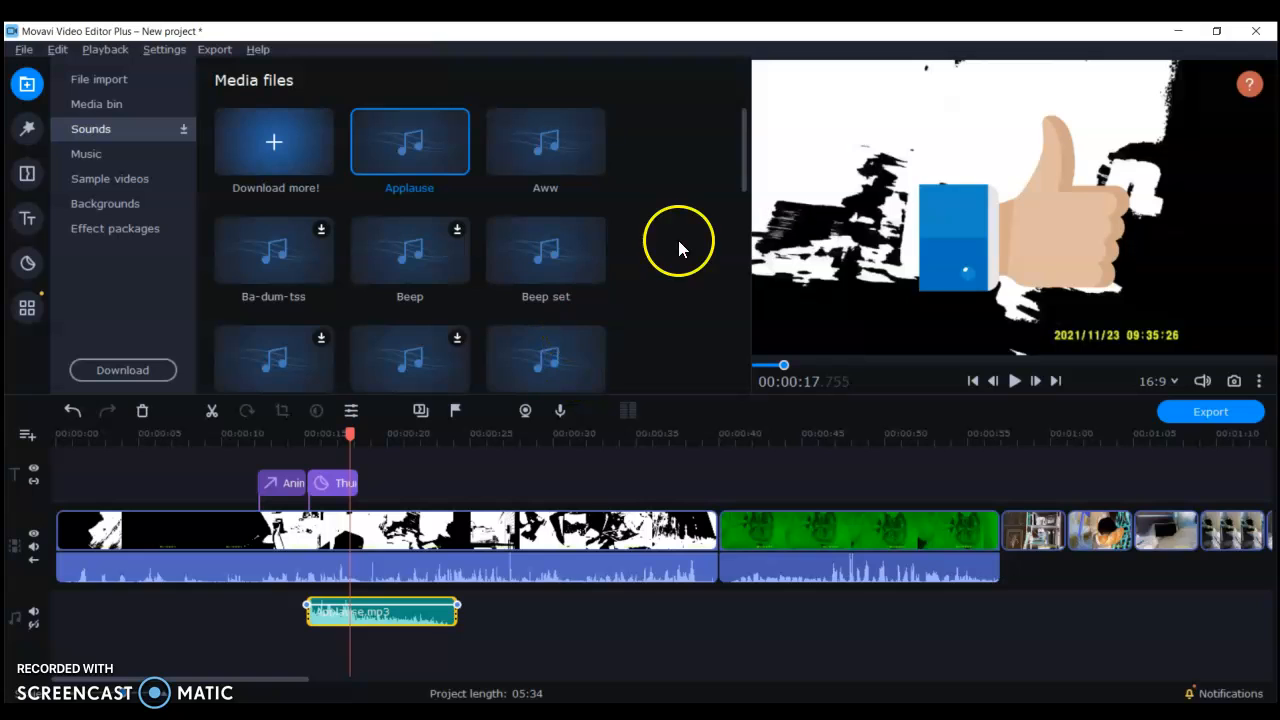
# - Move the Thumbs up sticker onto a separate title track below the animated rectangle, starting at about 15 seconds
pyautogui.scroll(-1, 430, 280)
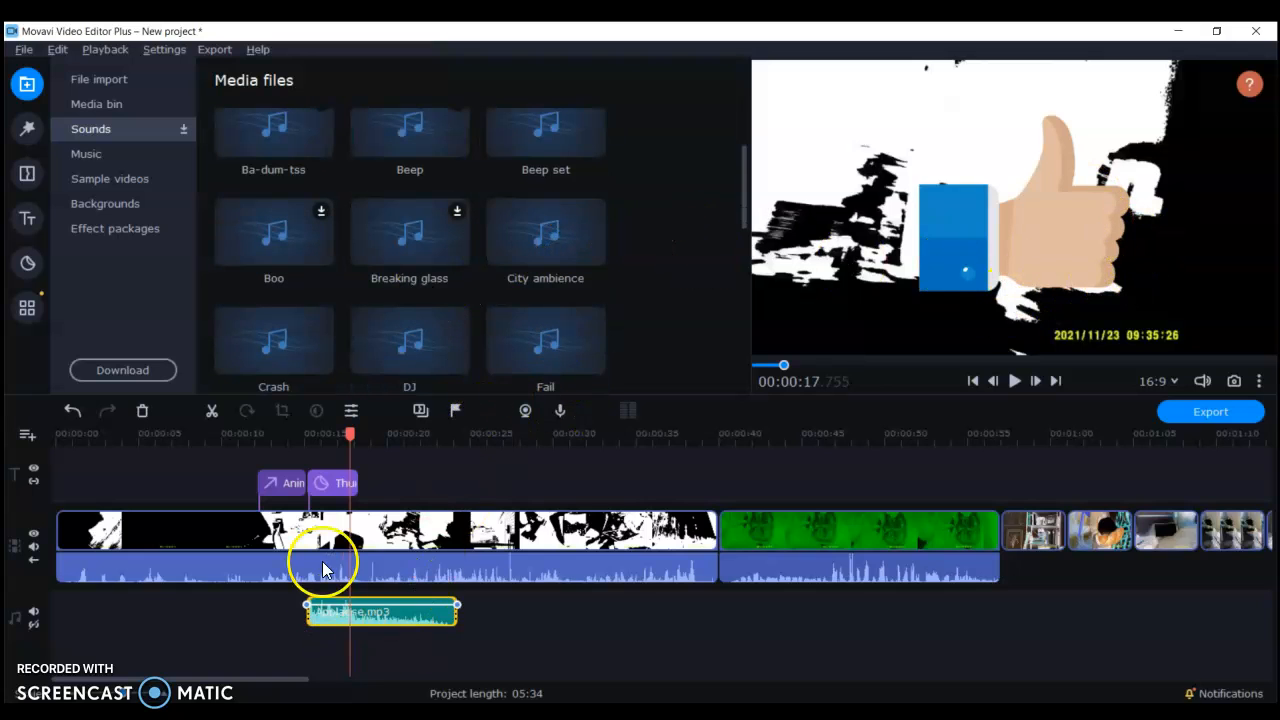
pyautogui.moveTo(355, 487); pyautogui.dragTo(330, 504)
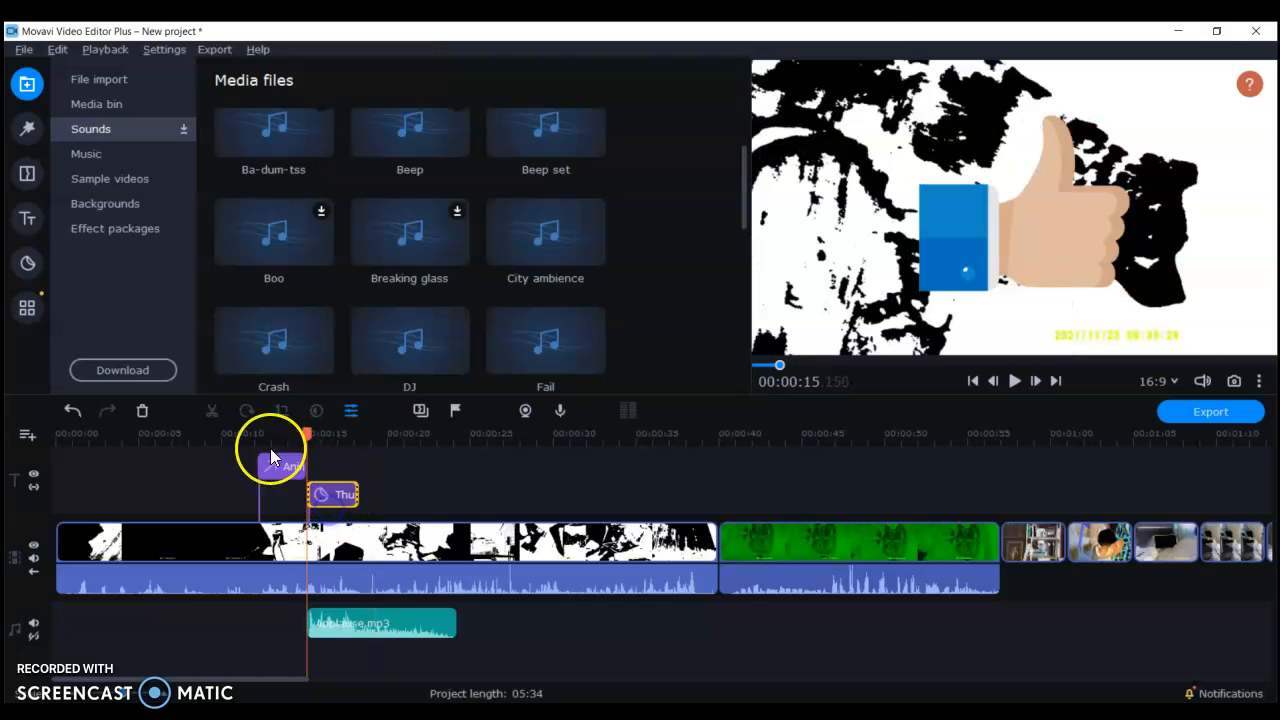
# - Download the Flames clip from the sample videos and look through the rest of that collection
pyautogui.click(129, 226)
pyautogui.scroll(-3, 548, 266)
pyautogui.click(90, 179)
pyautogui.scroll(-5, 390, 214)
pyautogui.click(419, 158)
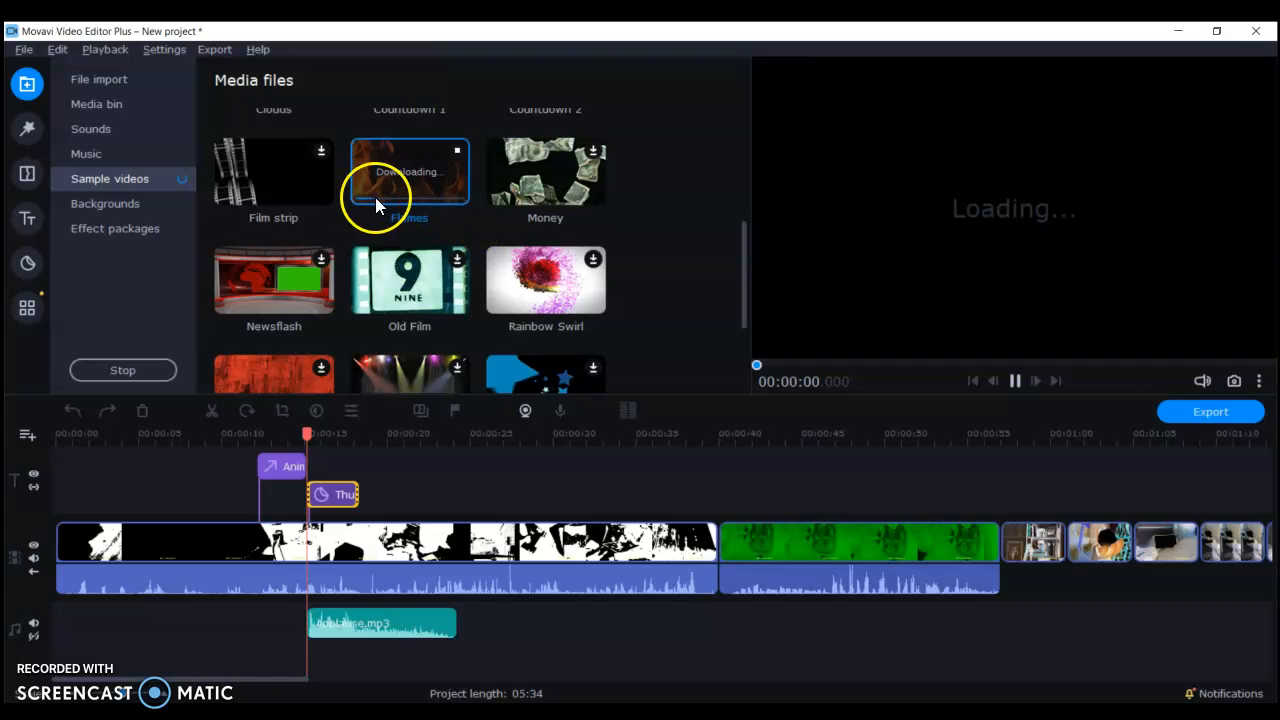
pyautogui.scroll(3, 619, 280)
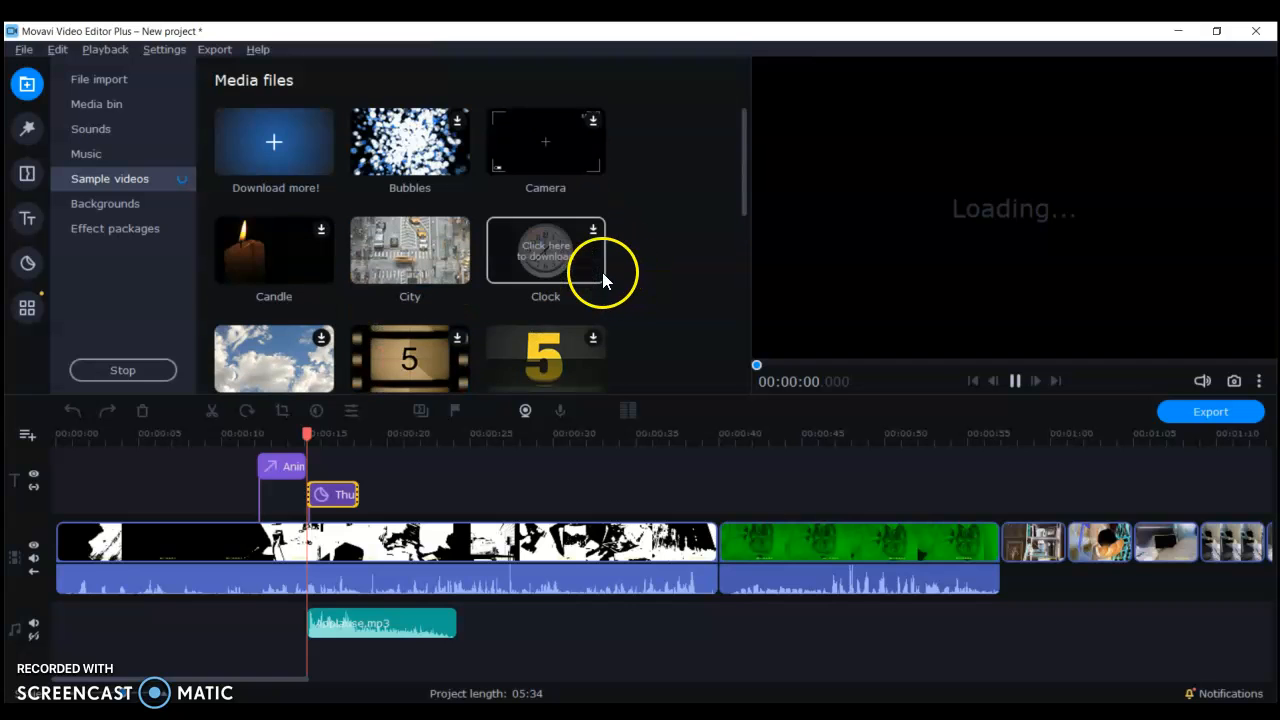
pyautogui.scroll(-5, 600, 255)
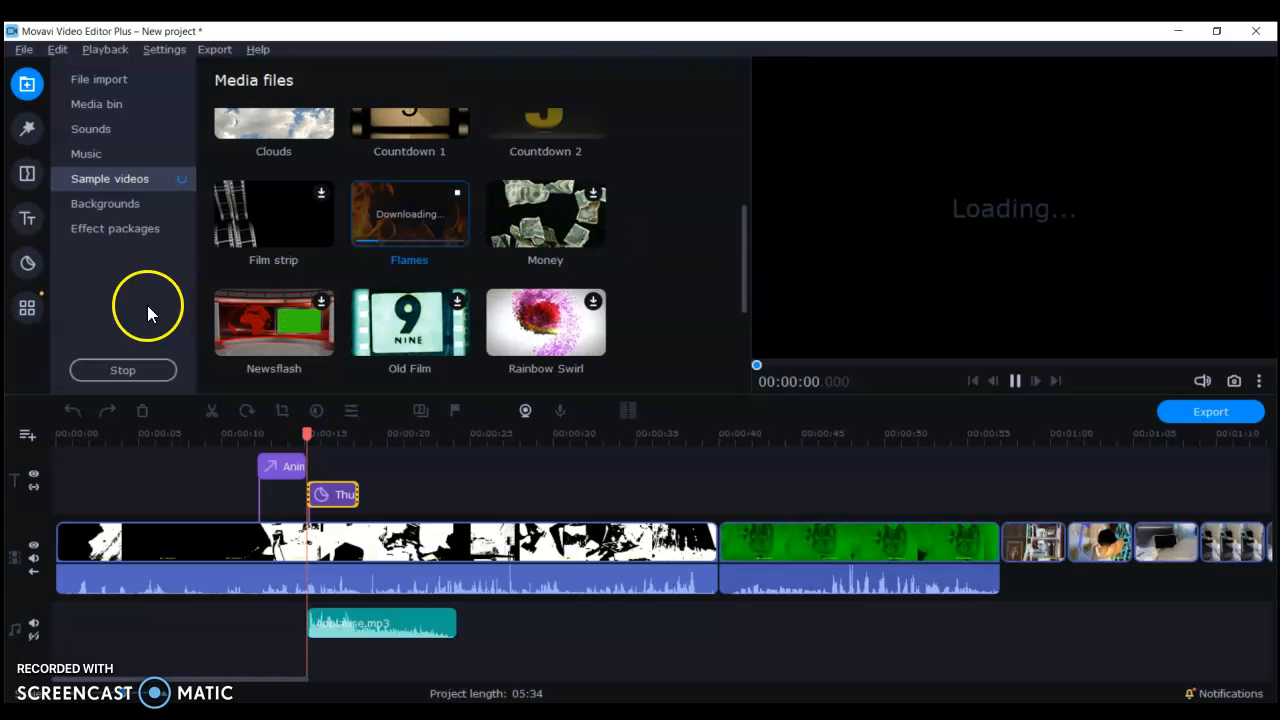
# - Apply the featured Broken lens filter to the first clip on the video track
pyautogui.click(32, 180)
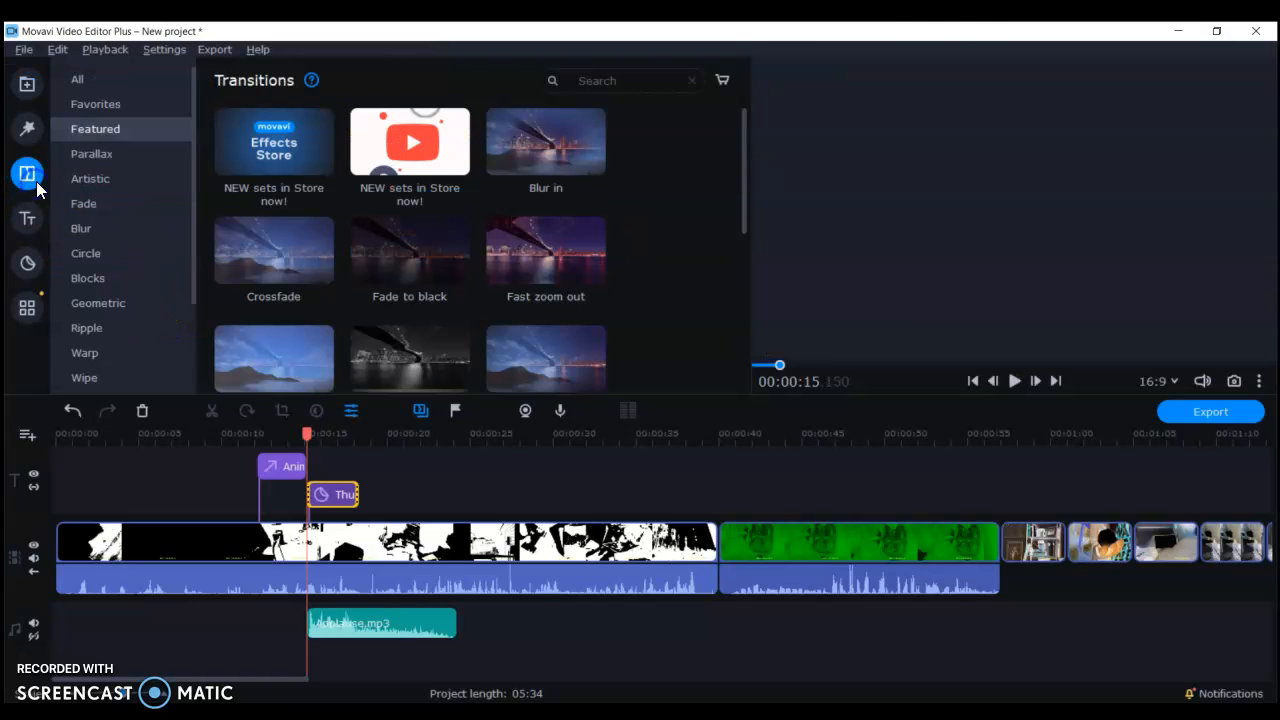
pyautogui.click(111, 203)
pyautogui.click(124, 133)
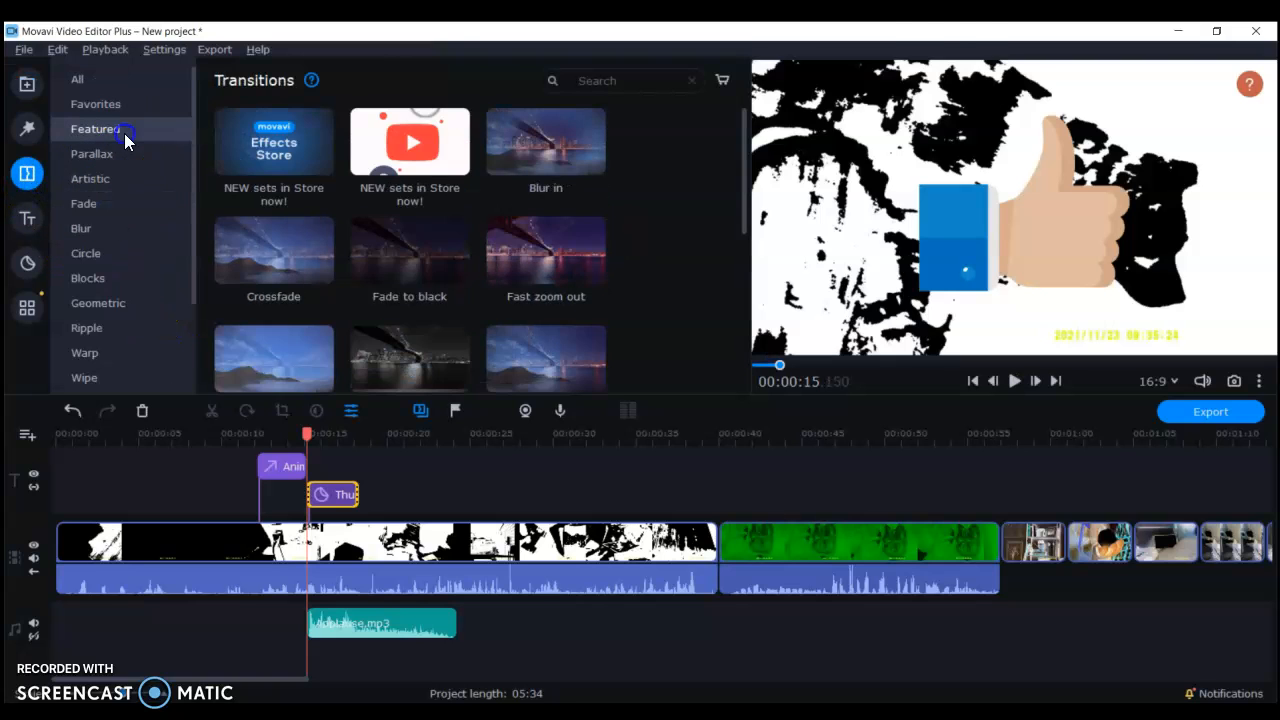
pyautogui.click(30, 128)
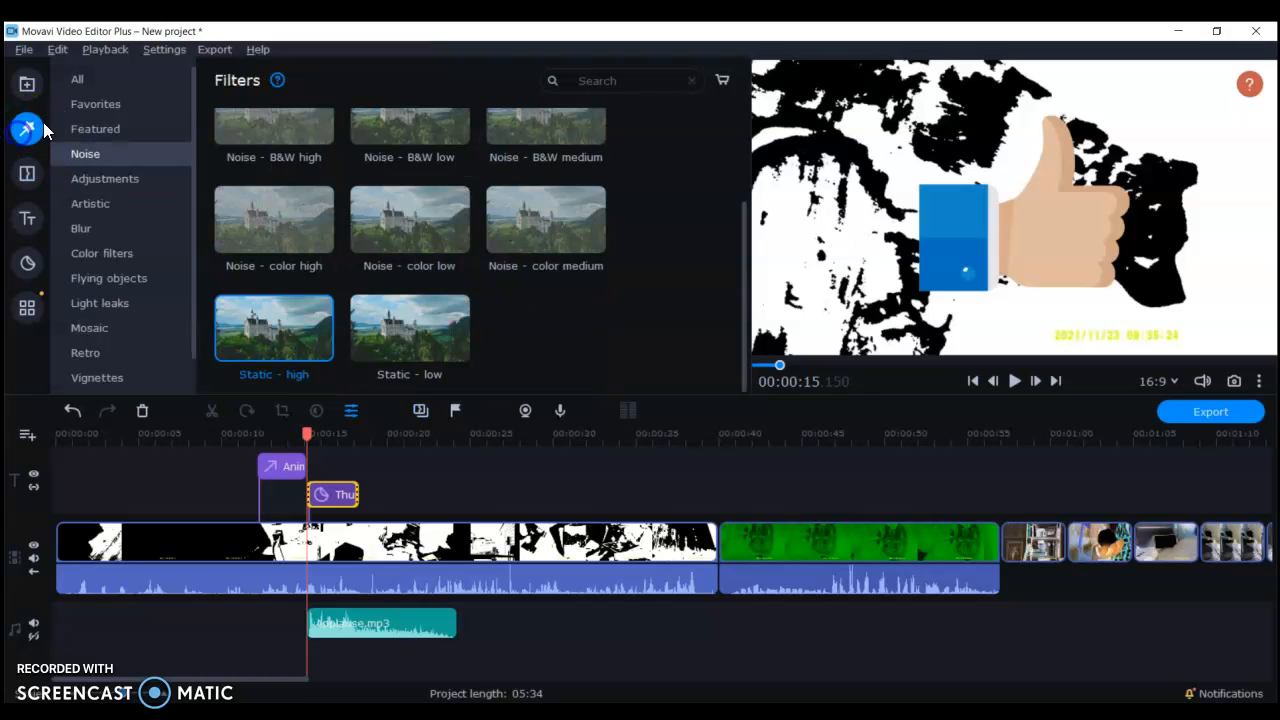
pyautogui.click(88, 128)
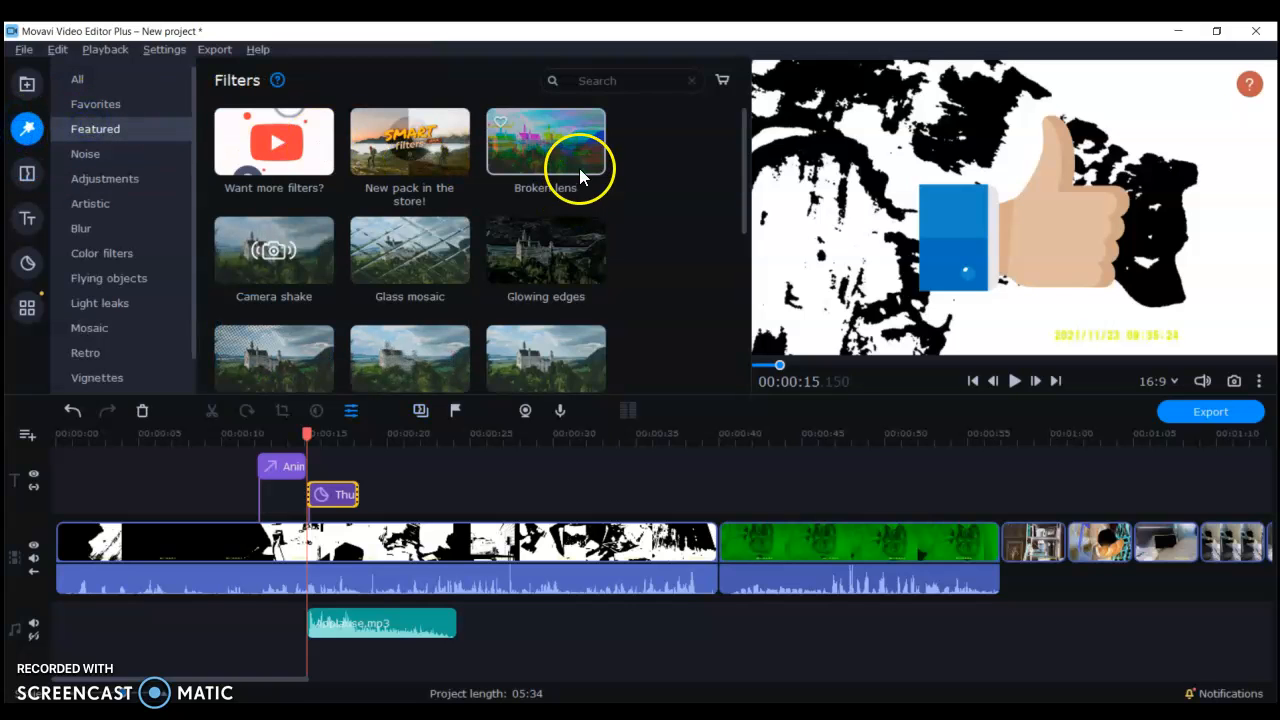
pyautogui.moveTo(538, 152); pyautogui.dragTo(150, 535)
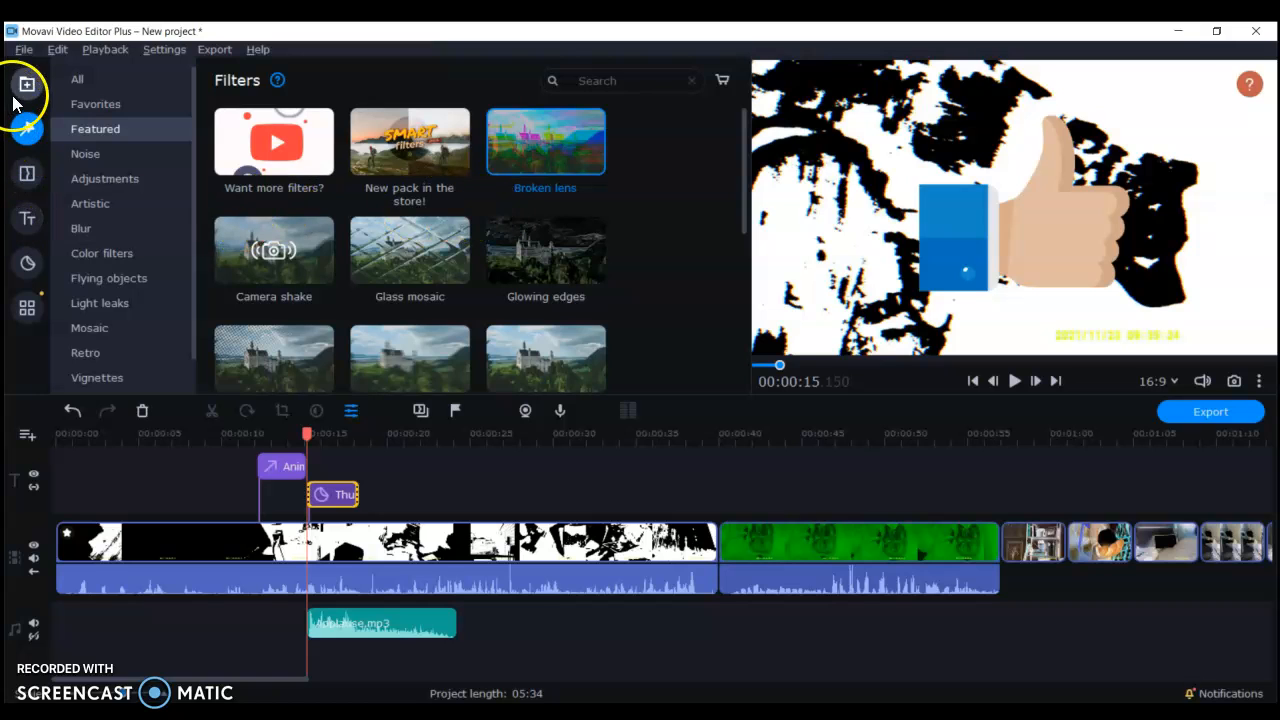
# - Look through the featured transitions, the sample videos and the web page offering more sample videos
pyautogui.click(31, 173)
pyautogui.scroll(-3, 344, 211)
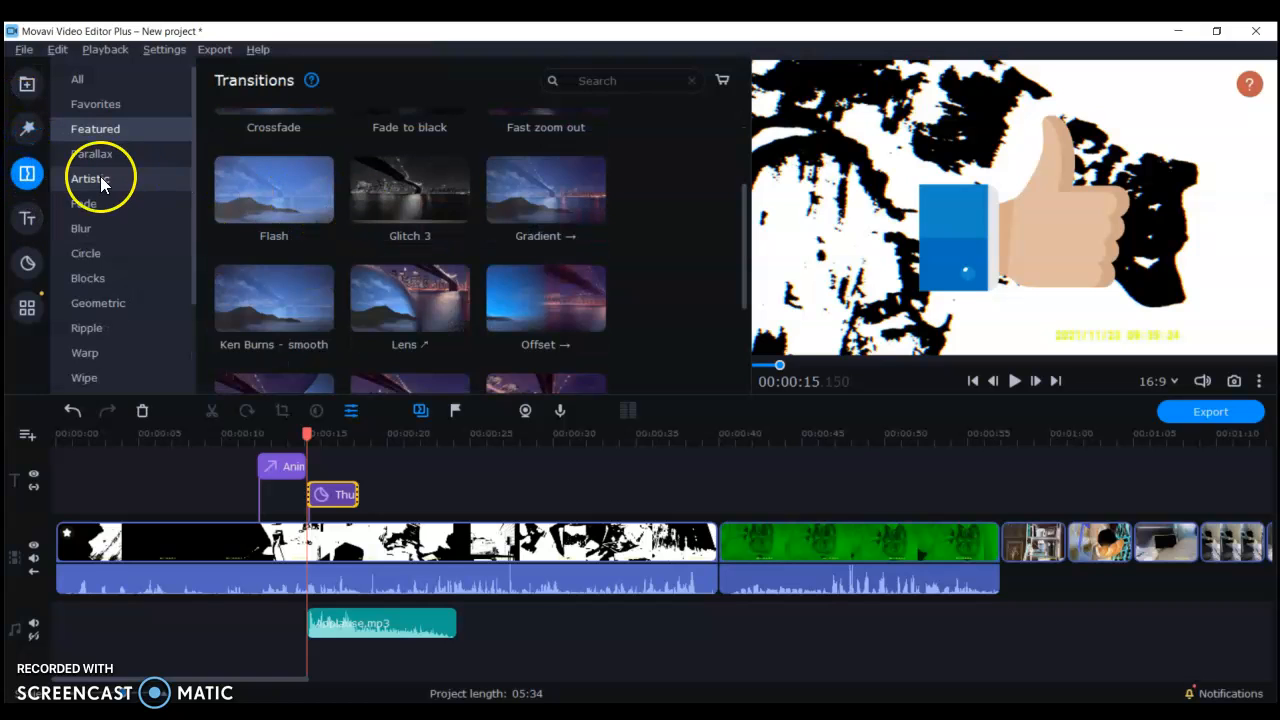
pyautogui.click(27, 84)
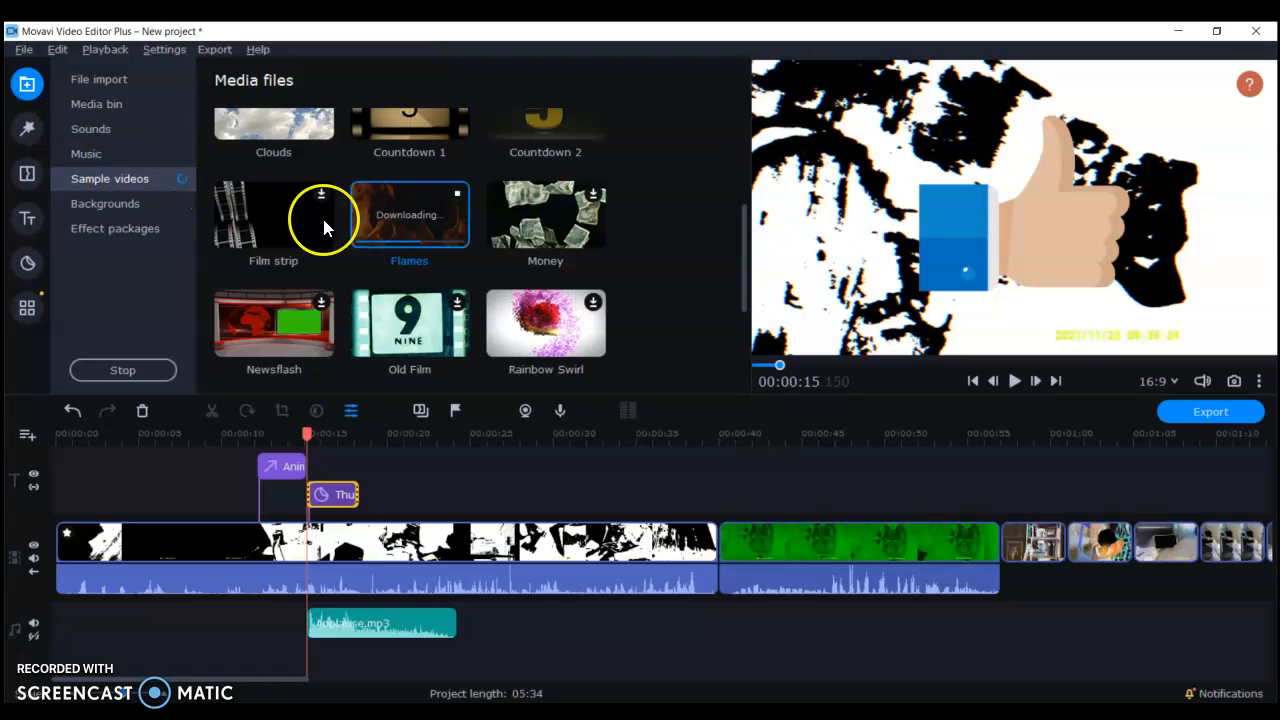
pyautogui.scroll(-4, 576, 246)
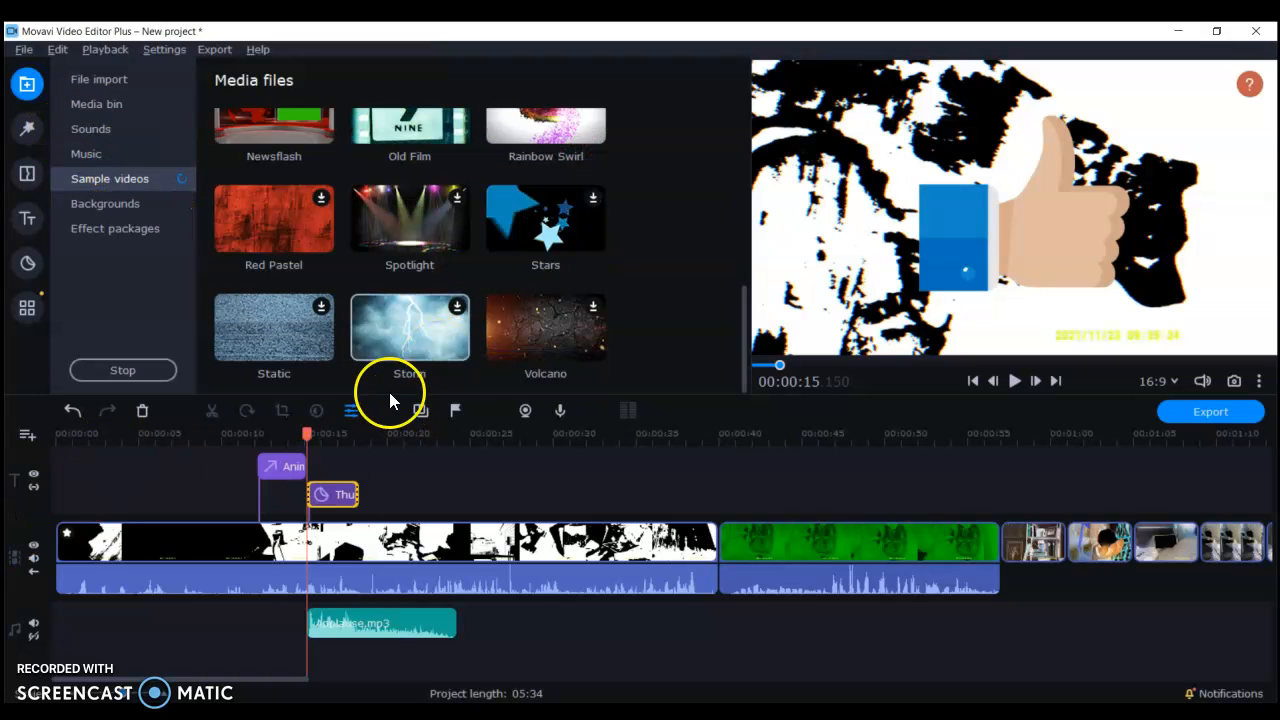
pyautogui.scroll(2, 393, 379)
pyautogui.scroll(6, 438, 286)
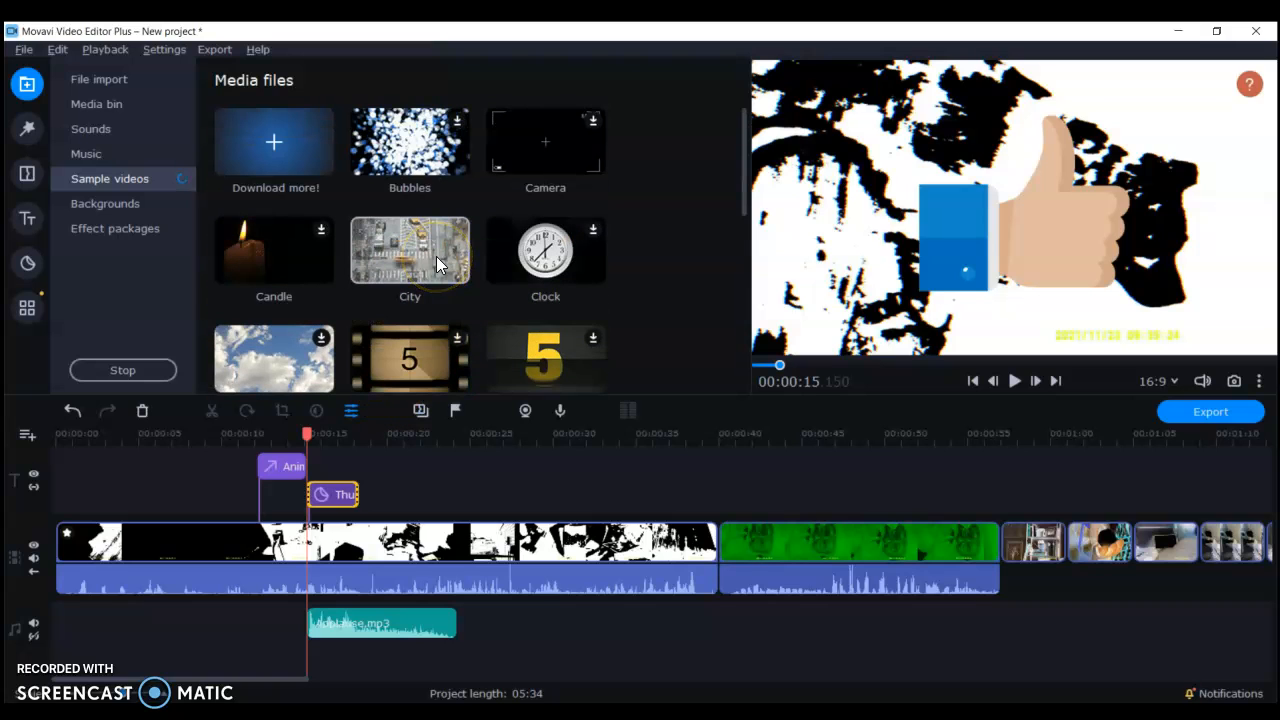
pyautogui.click(275, 160)
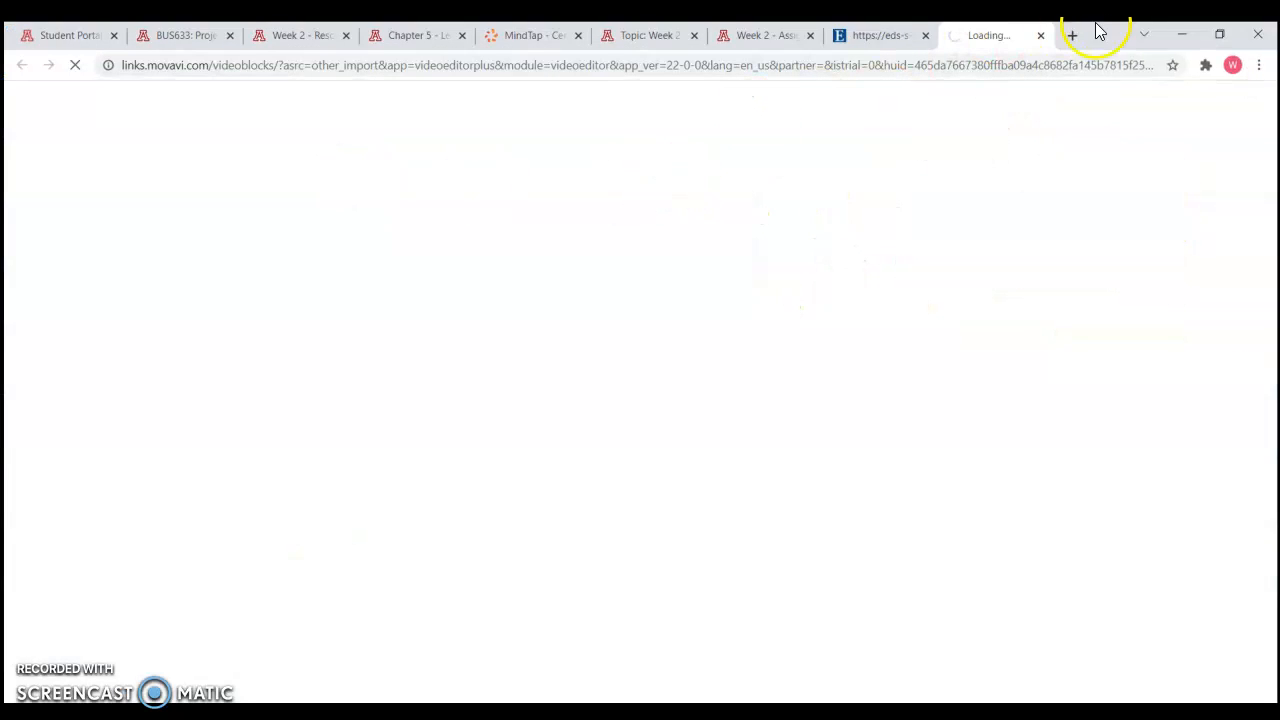
pyautogui.click(1182, 35)
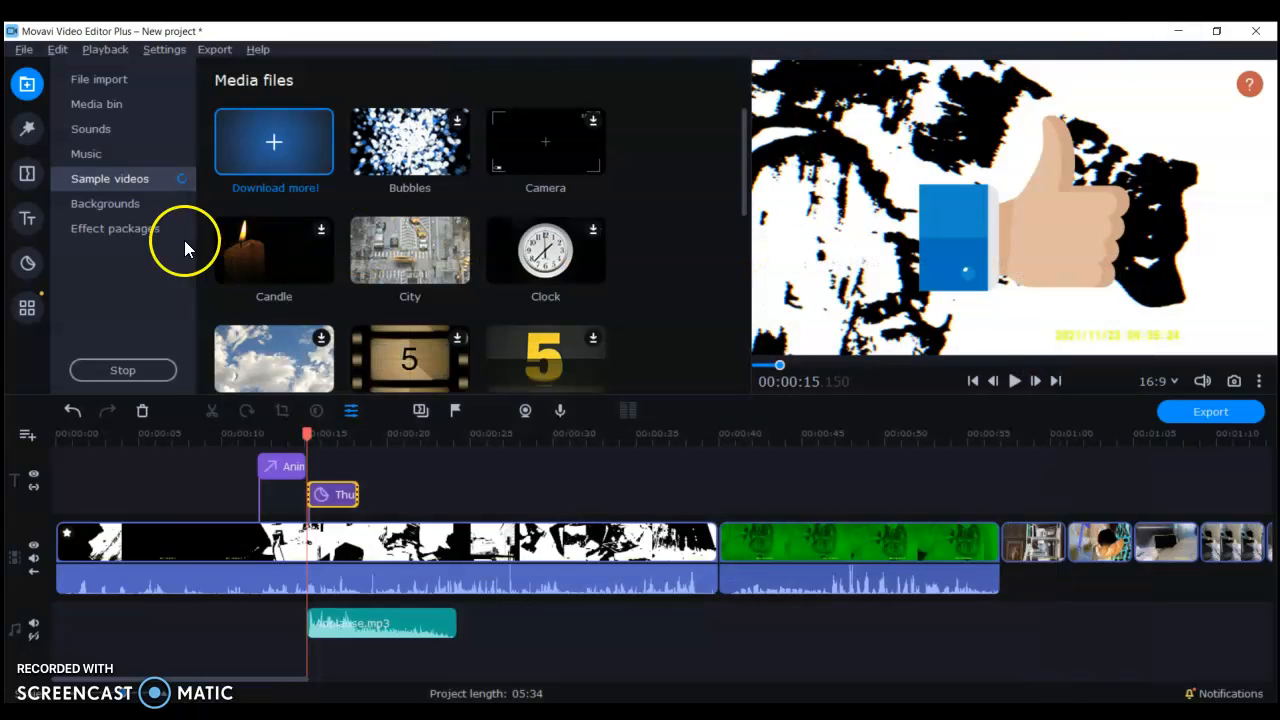
# - Insert the Flames sample video between the first clip and the green clip at about 40 seconds and preview it
pyautogui.scroll(-2, 385, 241)
pyautogui.click(464, 286)
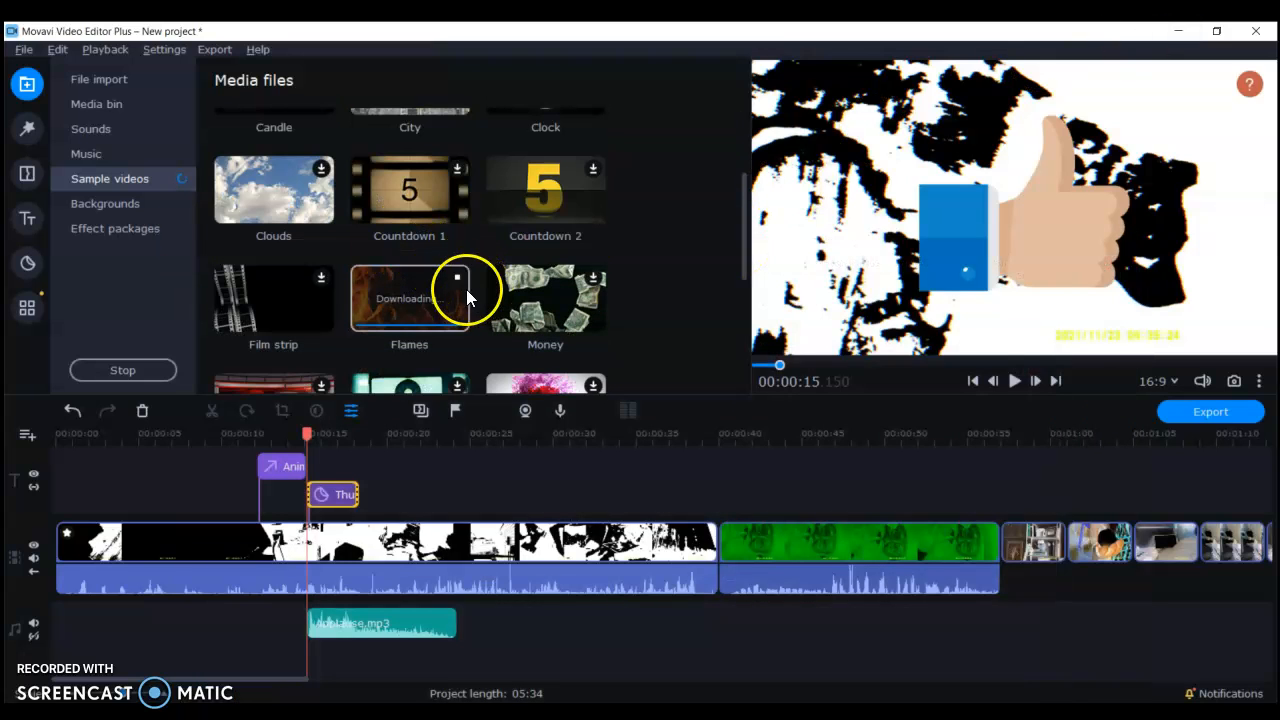
pyautogui.scroll(-1, 390, 300)
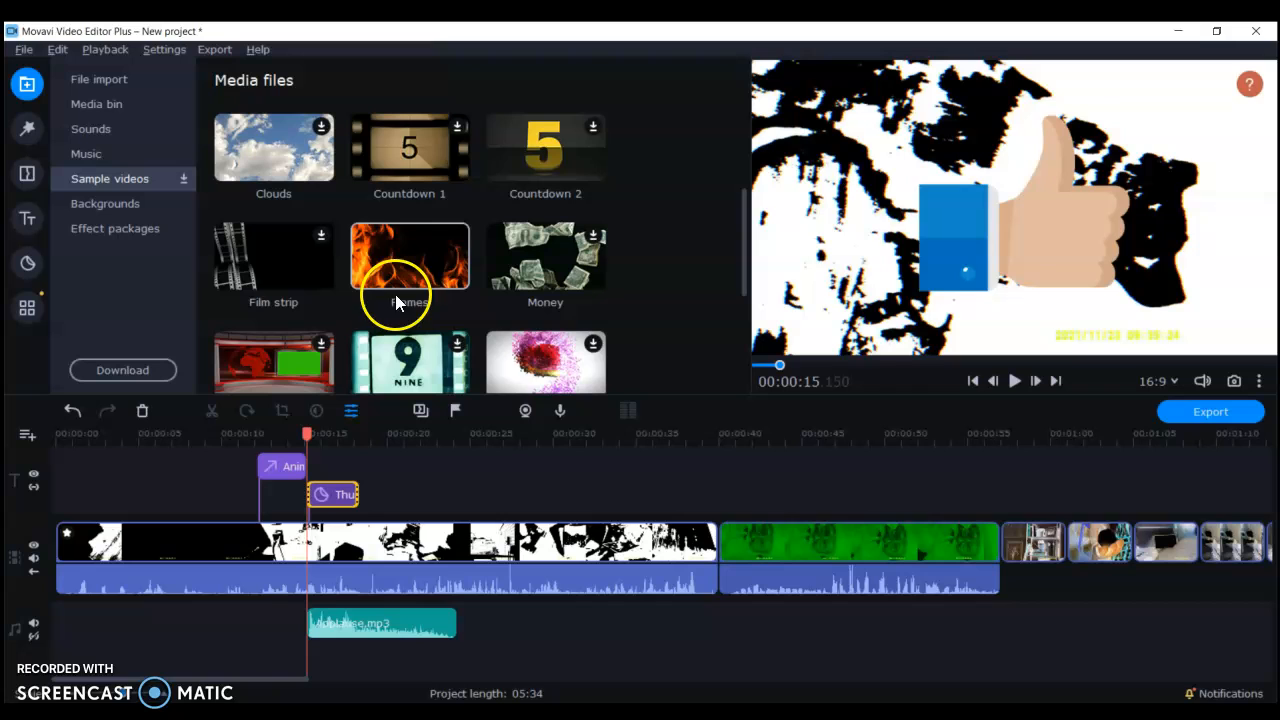
pyautogui.moveTo(424, 262); pyautogui.dragTo(468, 578)
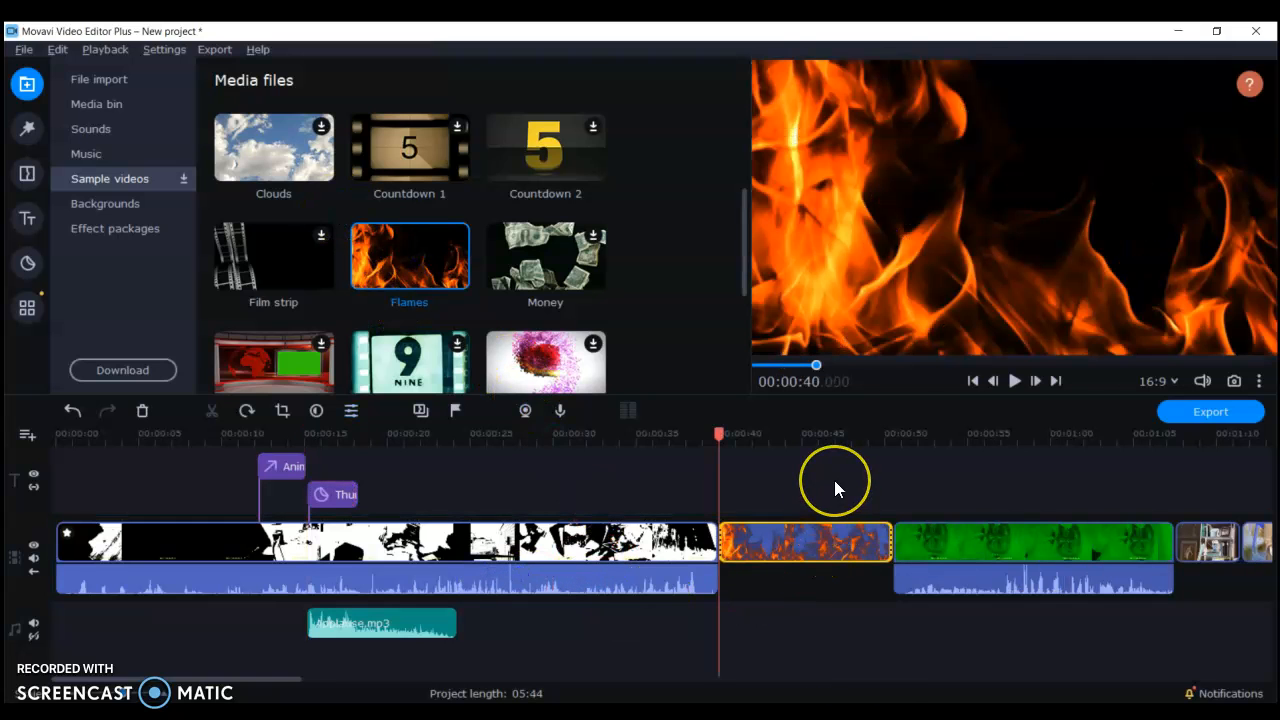
pyautogui.press('space')
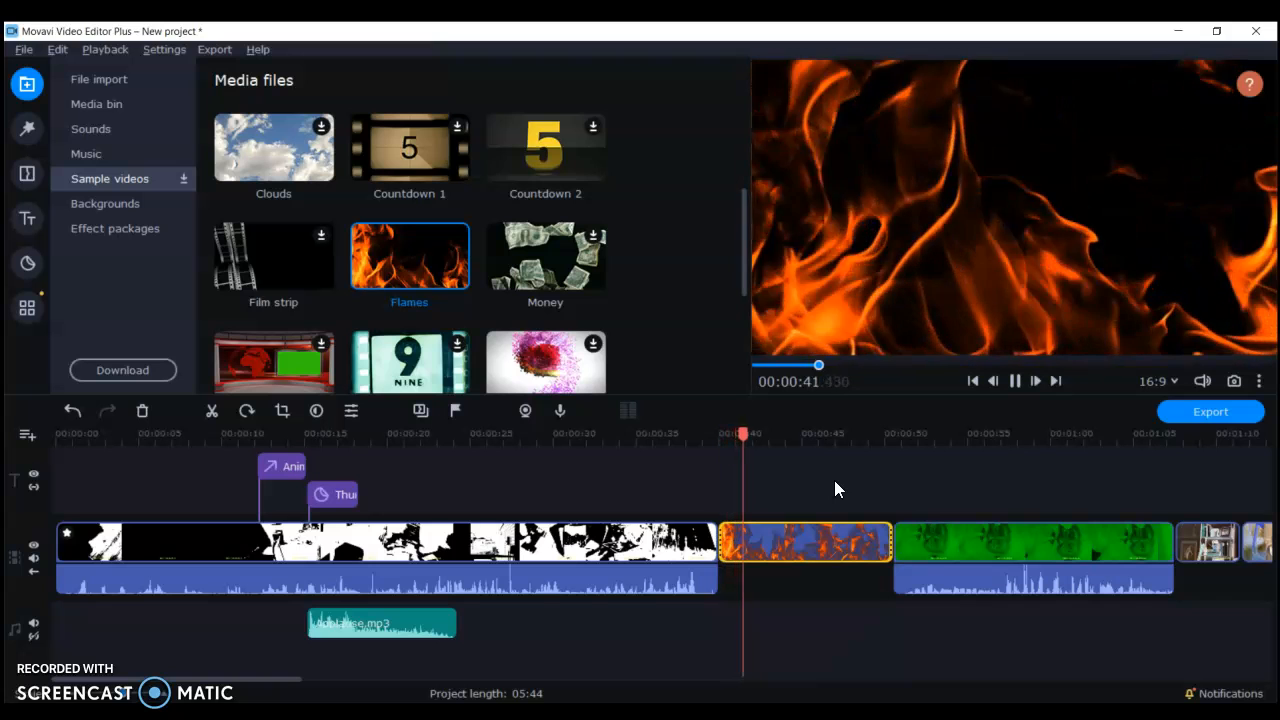
pyautogui.press('space')
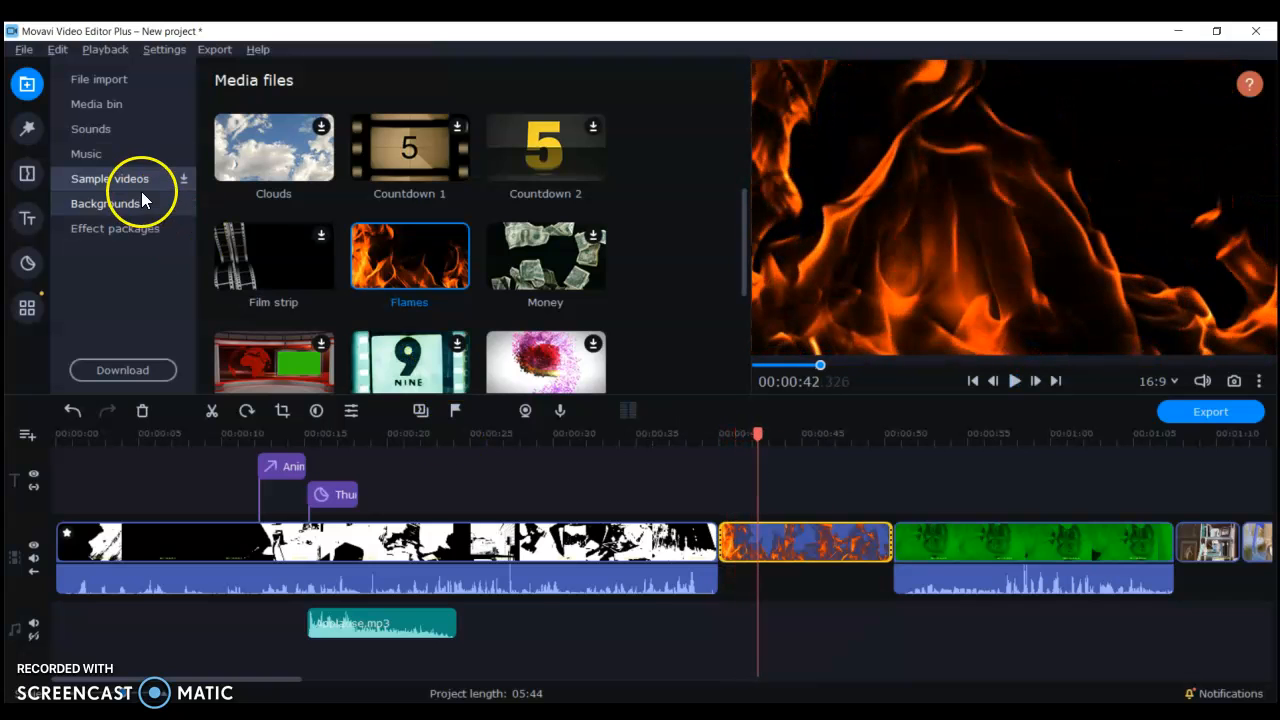
# - Start downloading the Money clip from the sample videos
pyautogui.scroll(-1, 532, 219)
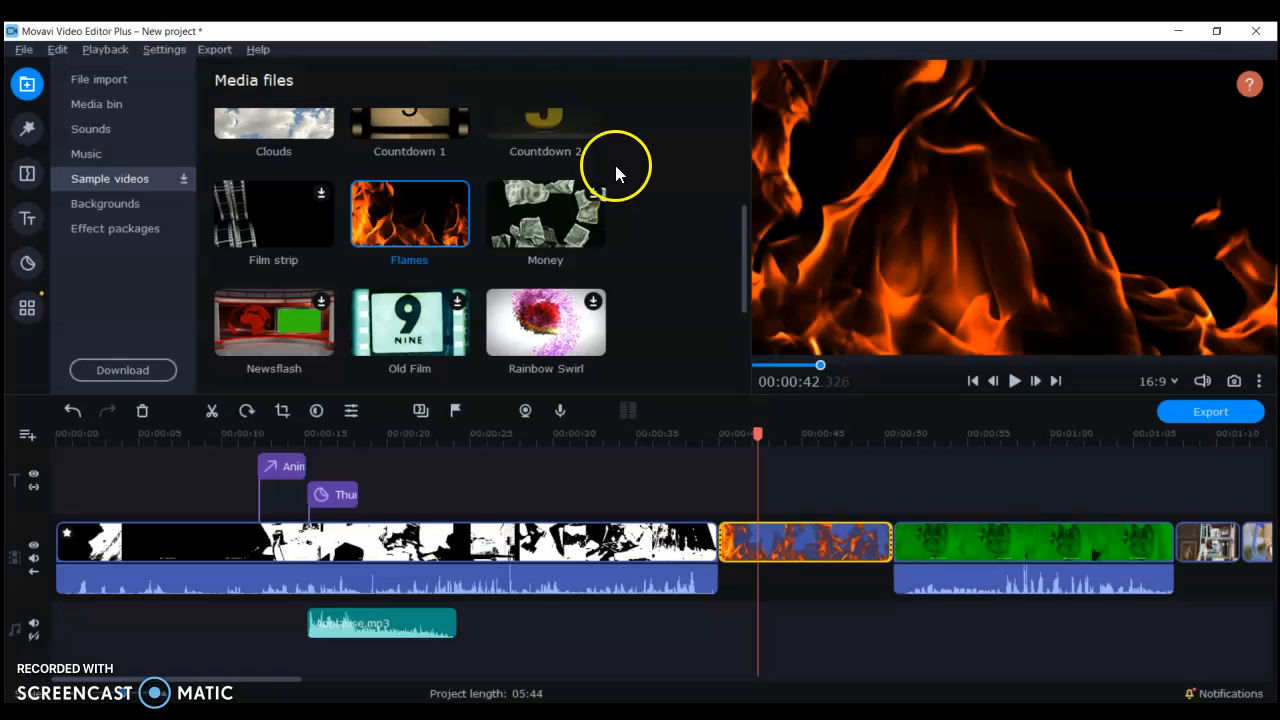
pyautogui.click(595, 193)
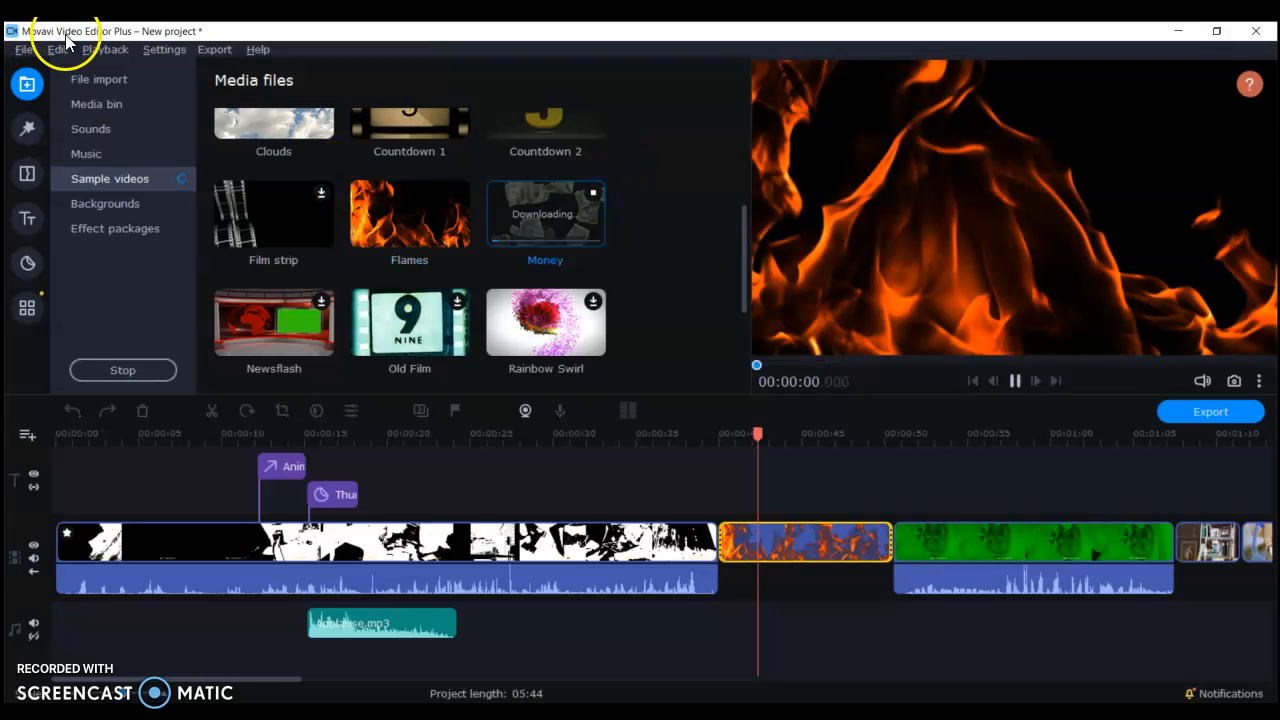
# - Download the Shutter sound effect from the sound library and listen to it
pyautogui.click(27, 128)
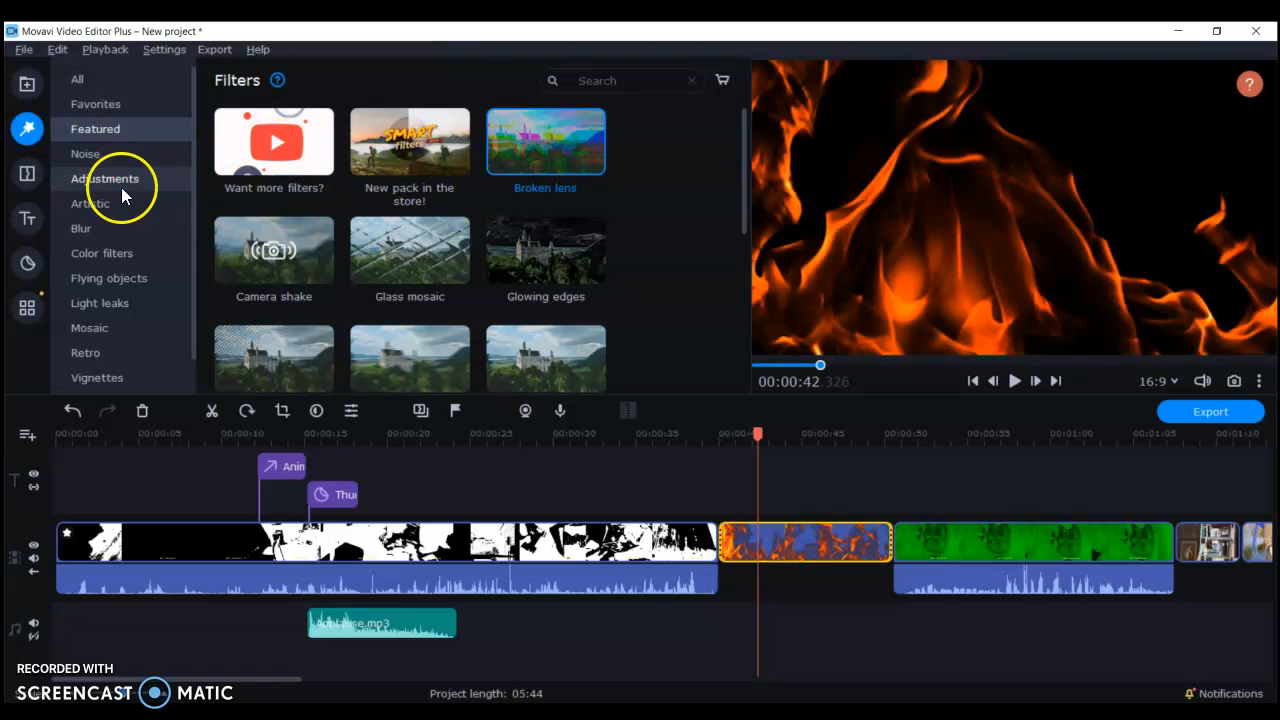
pyautogui.click(88, 155)
pyautogui.click(27, 86)
pyautogui.click(111, 125)
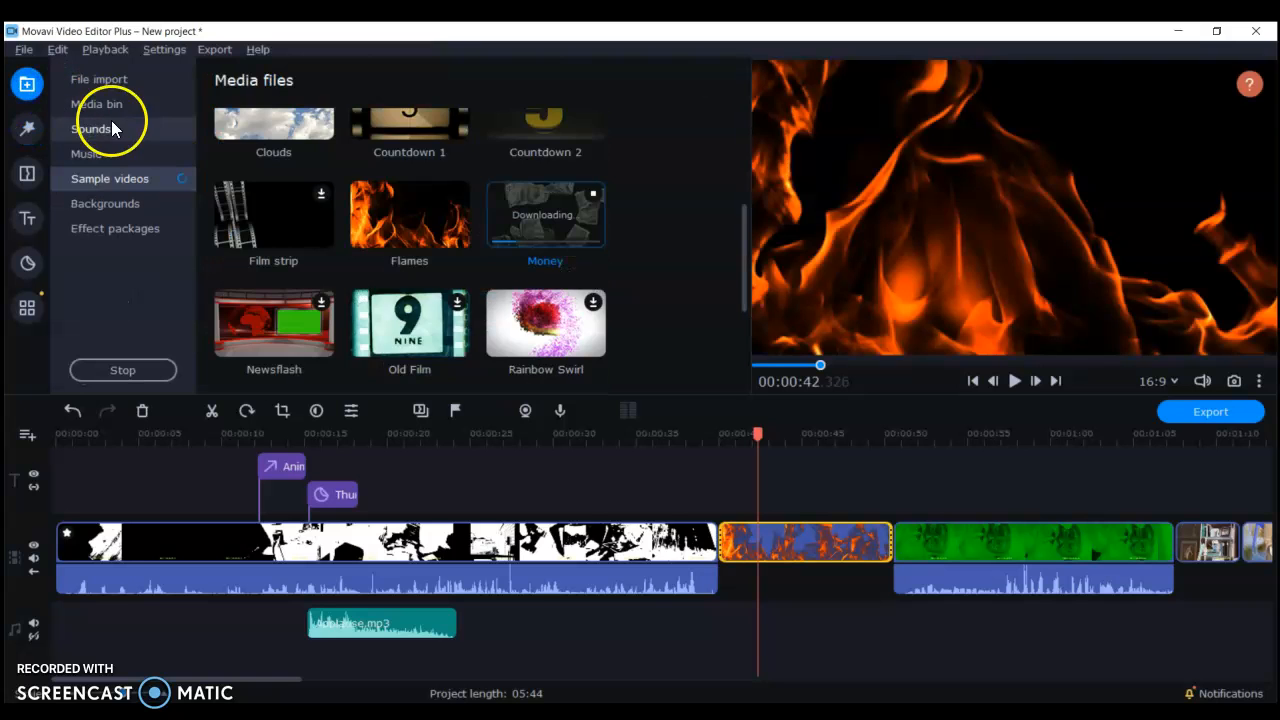
pyautogui.scroll(-2, 460, 210)
pyautogui.scroll(-8, 531, 254)
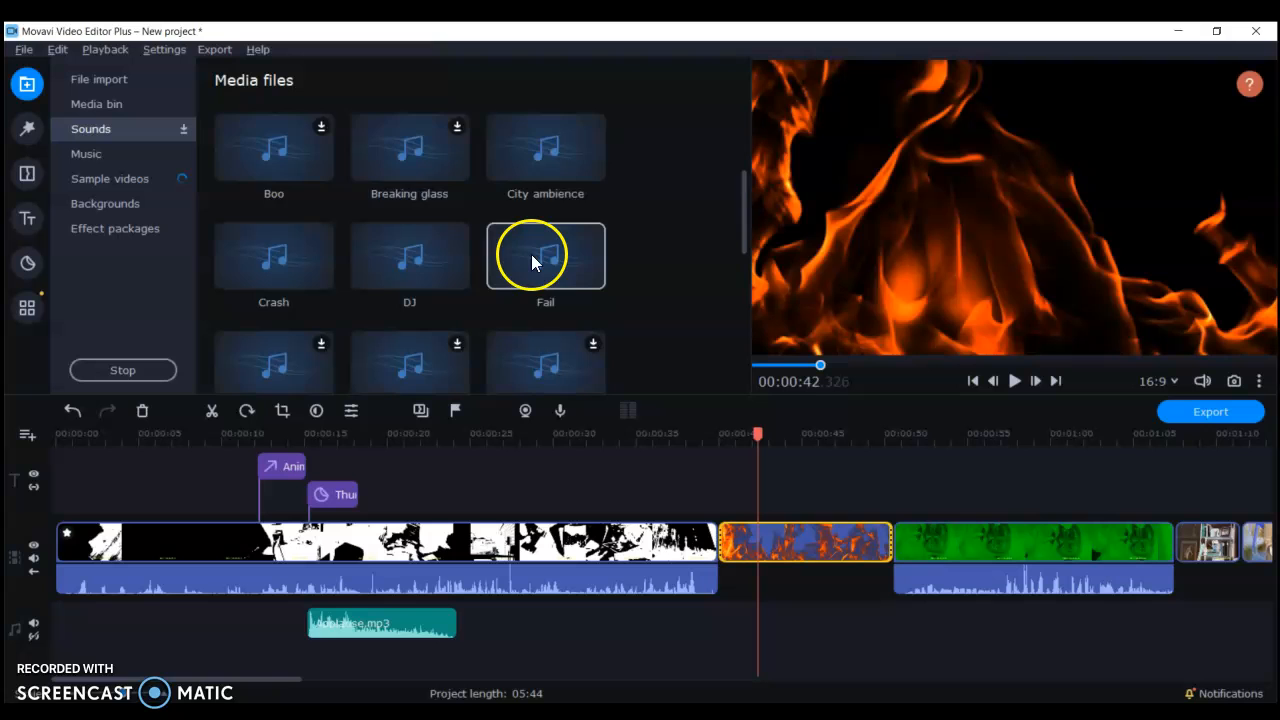
pyautogui.scroll(-3, 533, 262)
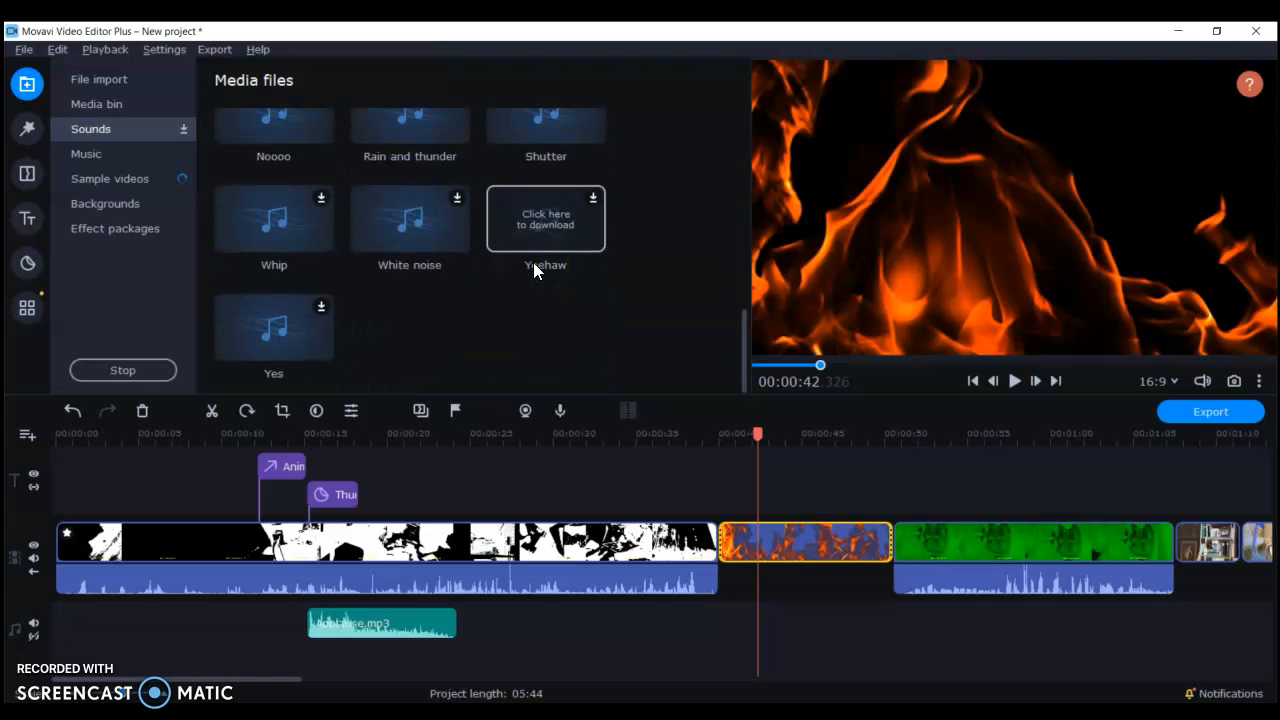
pyautogui.scroll(3, 271, 349)
pyautogui.scroll(1, 515, 355)
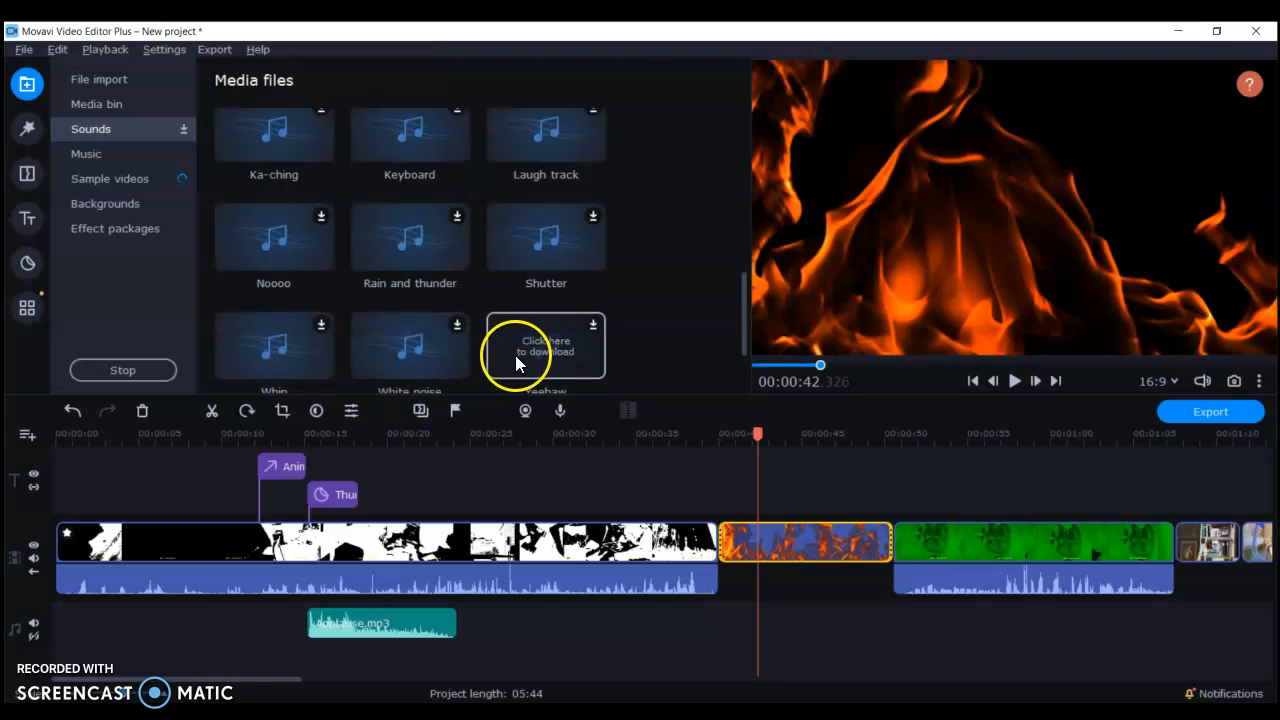
pyautogui.click(572, 234)
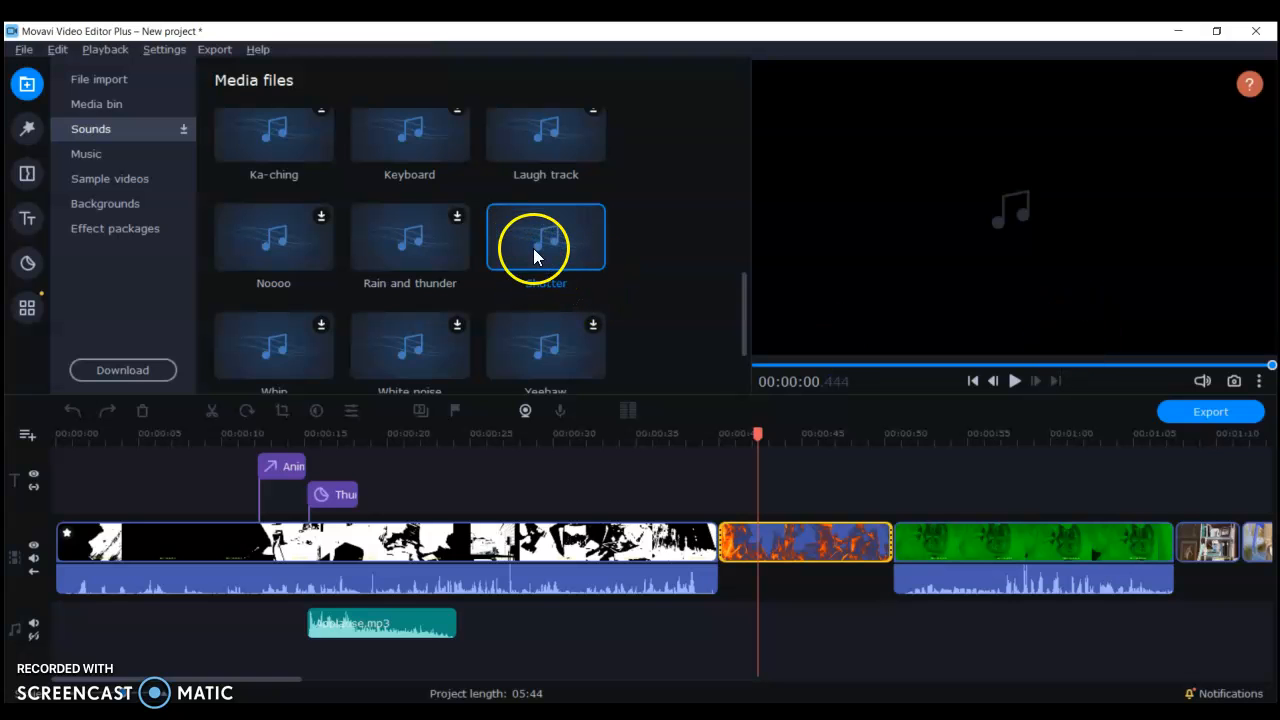
# - Download the Ka-ching sound effect and listen to it
pyautogui.scroll(1, 535, 250)
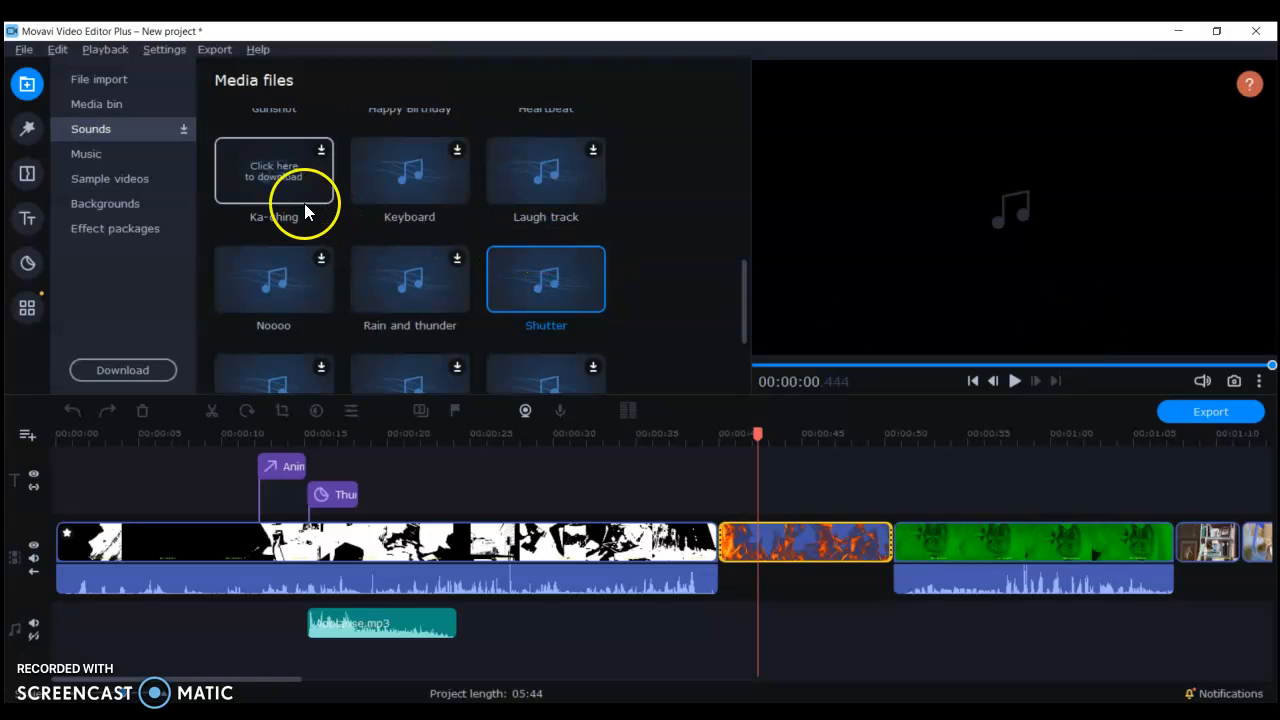
pyautogui.scroll(2, 491, 122)
pyautogui.click(317, 283)
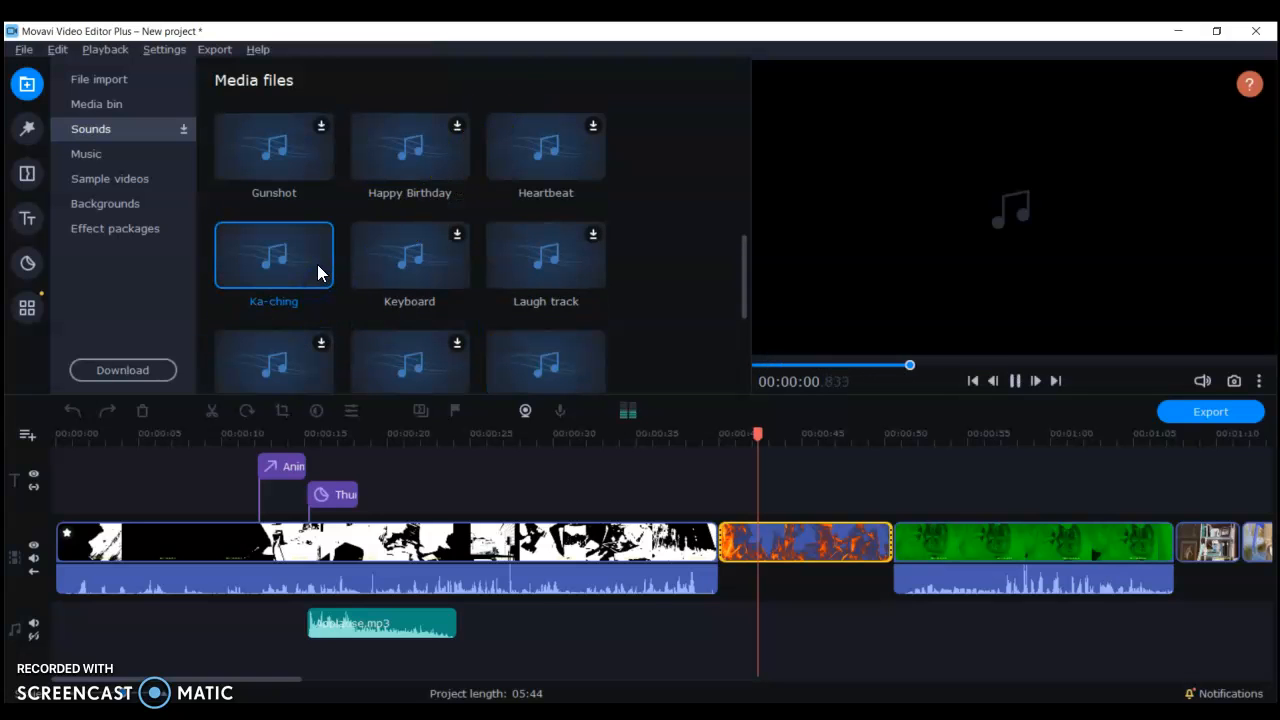
# - Insert the Money sample video on the video track between the first clip and the Flames clip, at about 40 seconds
pyautogui.click(27, 128)
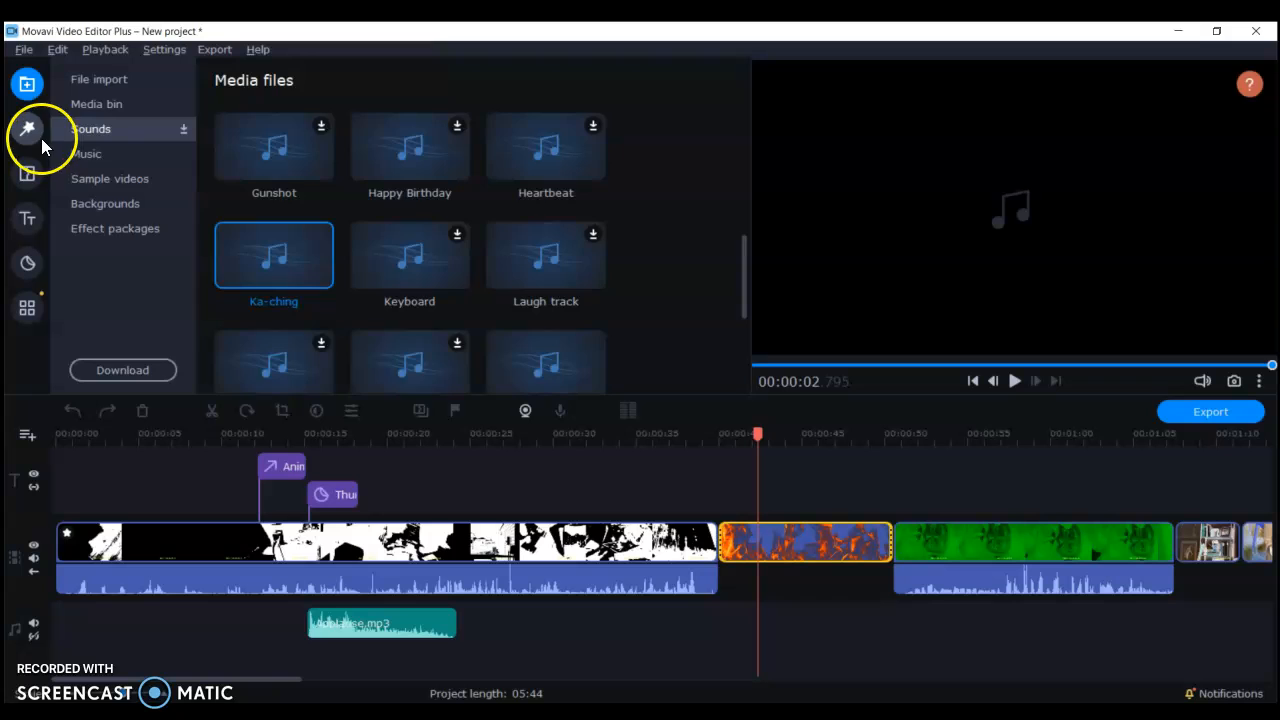
pyautogui.click(85, 153)
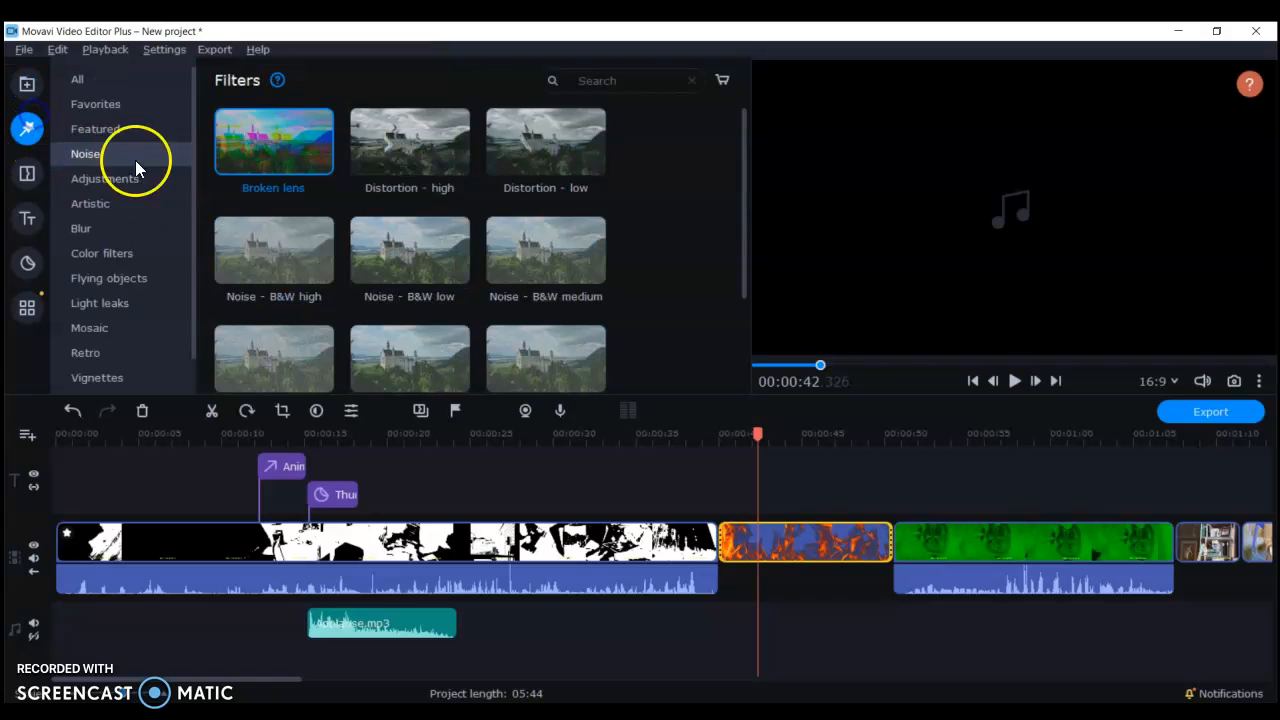
pyautogui.click(37, 90)
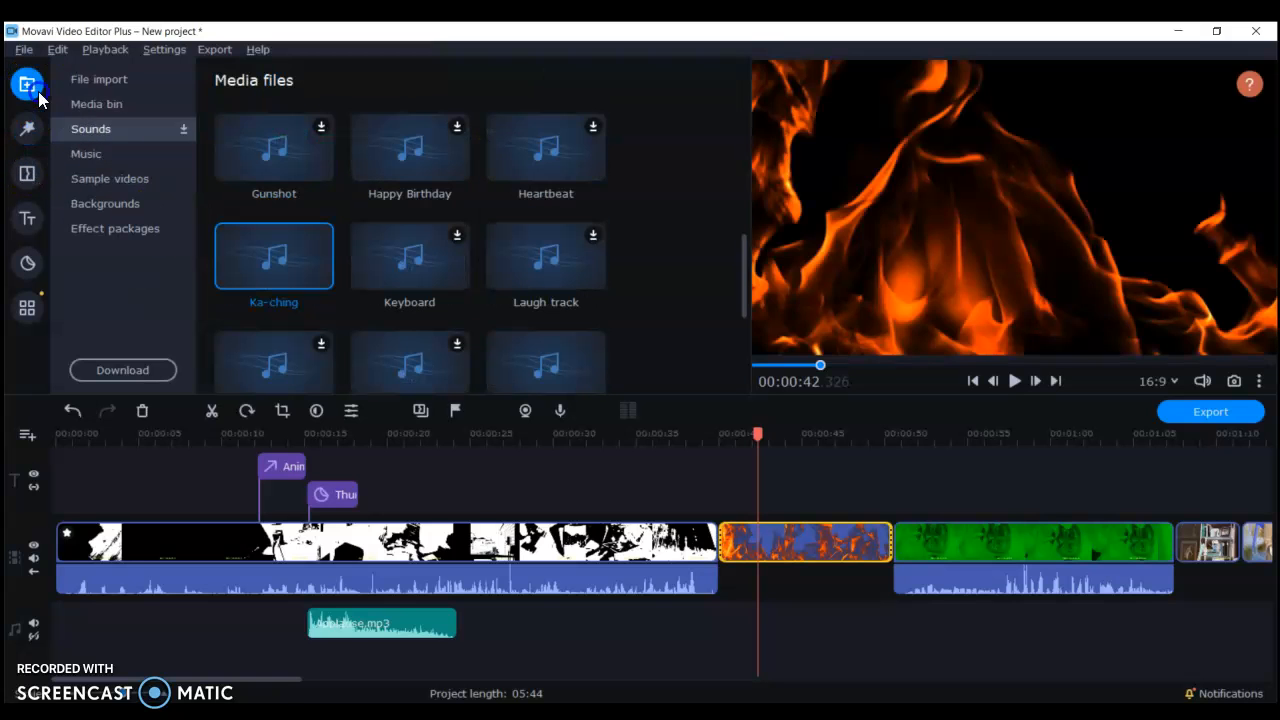
pyautogui.click(112, 176)
pyautogui.scroll(-3, 418, 215)
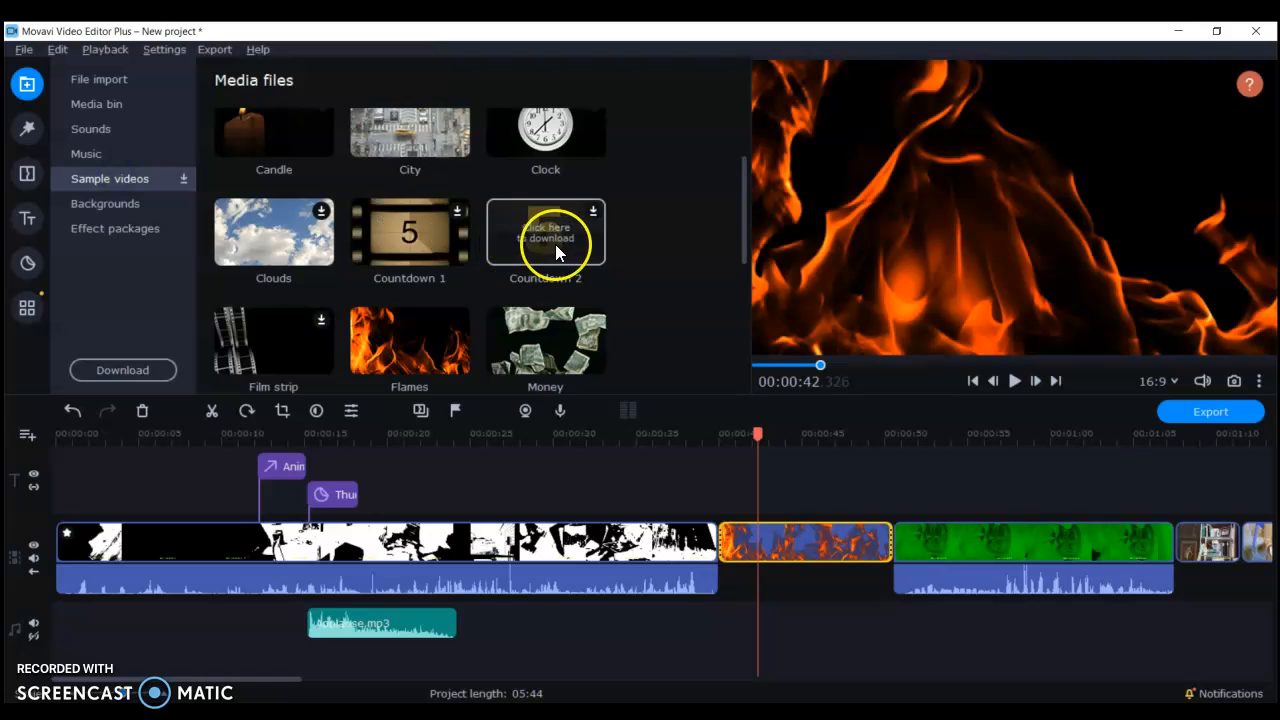
pyautogui.moveTo(548, 317); pyautogui.dragTo(737, 591)
pyautogui.click(940, 548)
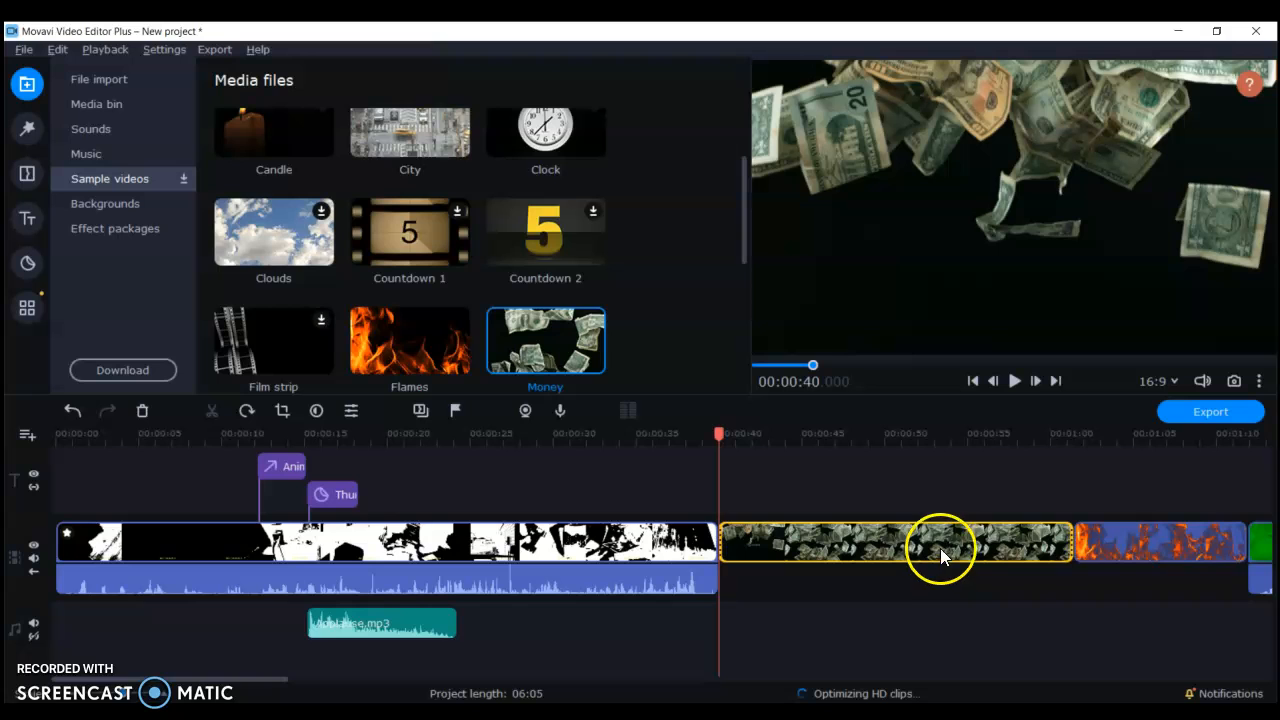
pyautogui.click(27, 128)
pyautogui.click(113, 160)
pyautogui.click(155, 184)
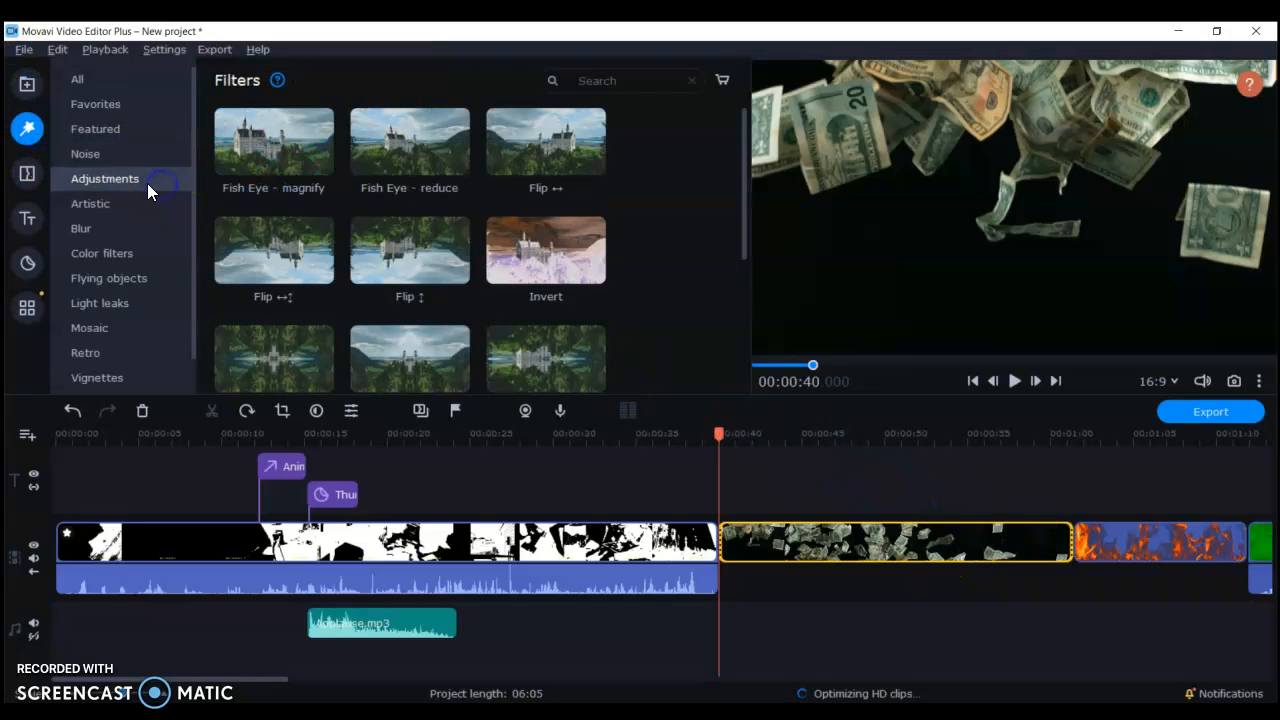
pyautogui.click(107, 127)
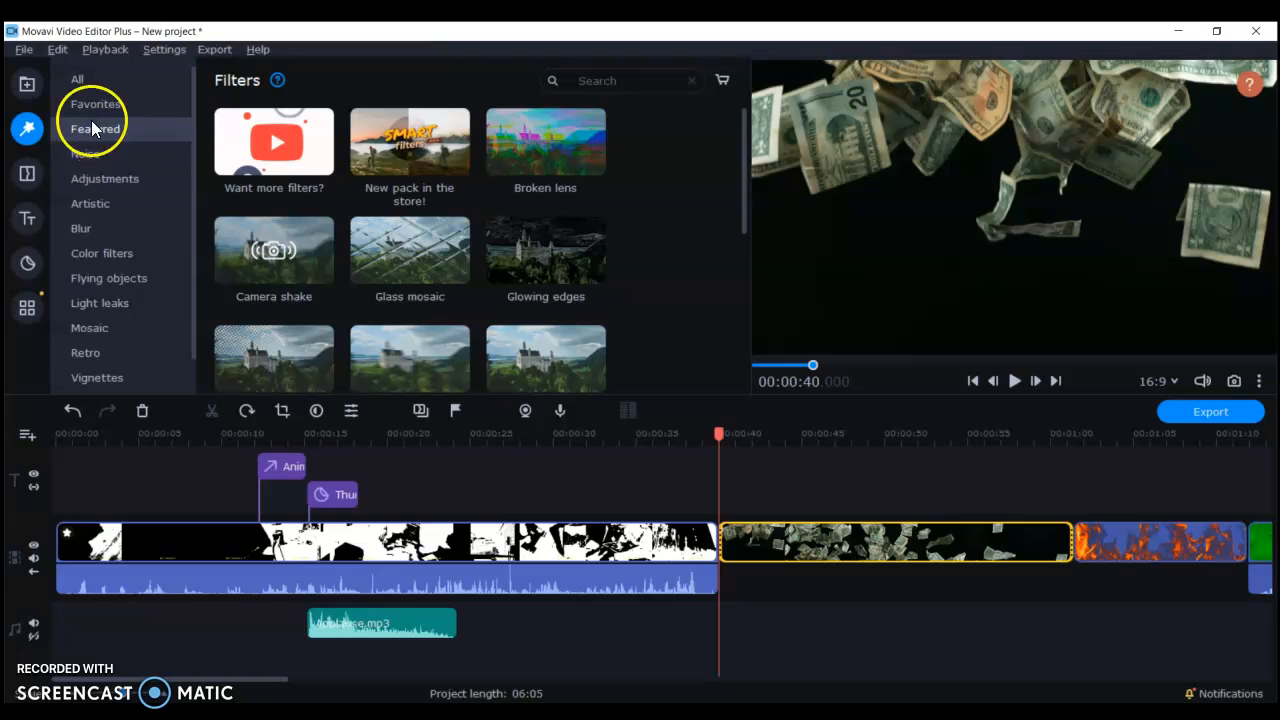
# - Place the Ka-ching sound on the audio track at the start of the Money clip, at about 40 seconds
pyautogui.click(27, 84)
pyautogui.click(100, 131)
pyautogui.scroll(-5, 478, 292)
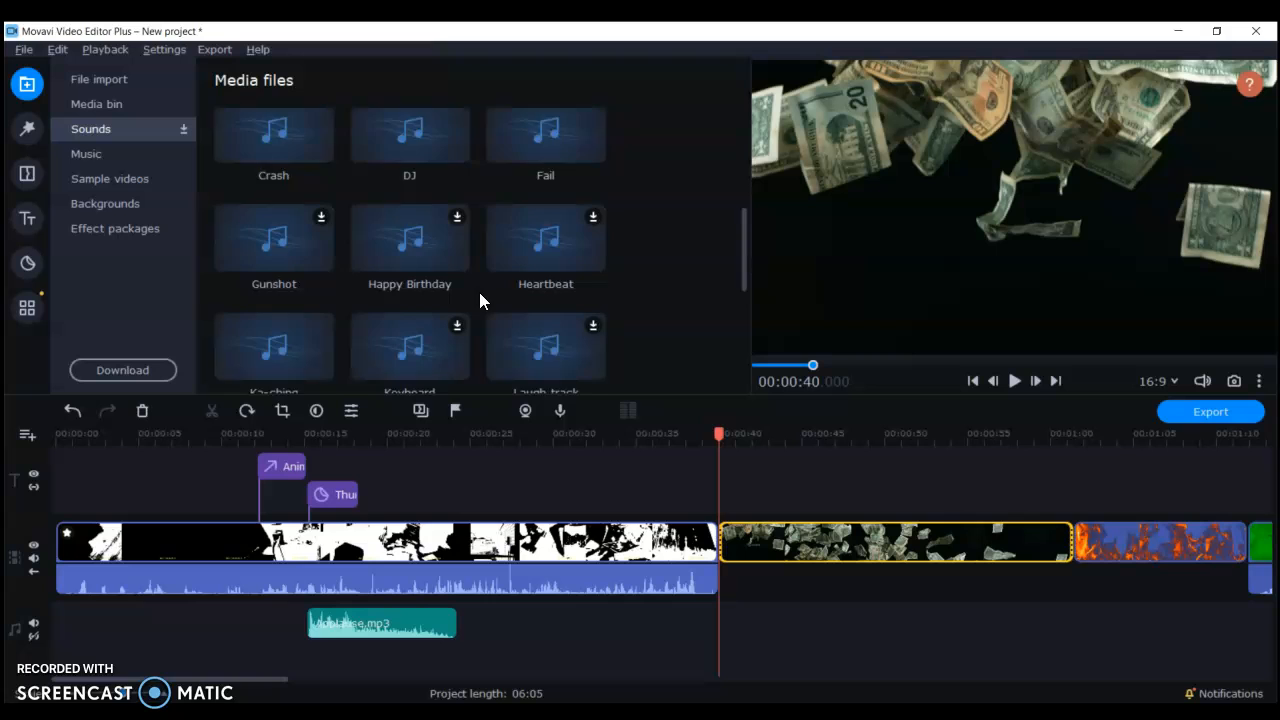
pyautogui.scroll(-2, 479, 292)
pyautogui.moveTo(300, 228); pyautogui.dragTo(768, 588)
pyautogui.click(766, 615)
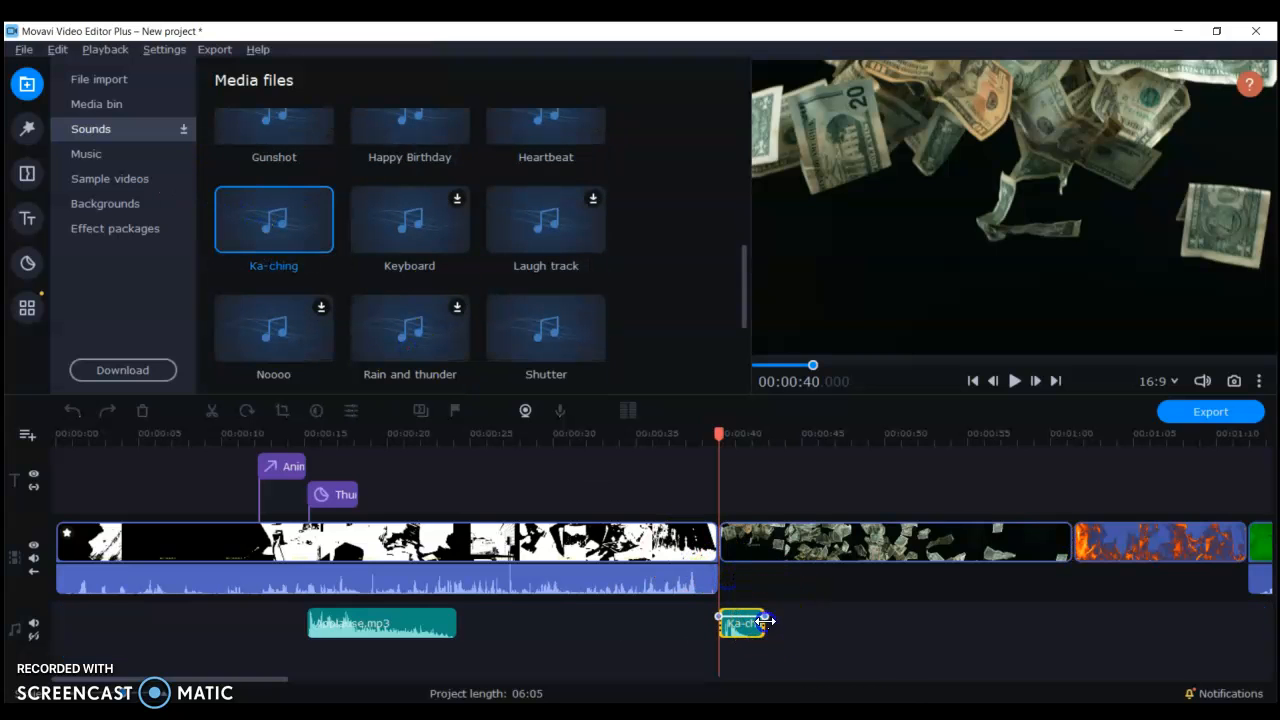
# - Add seven more Ka-ching sounds end to end after the first one to run beneath the whole Money clip
pyautogui.moveTo(268, 250); pyautogui.dragTo(769, 607)
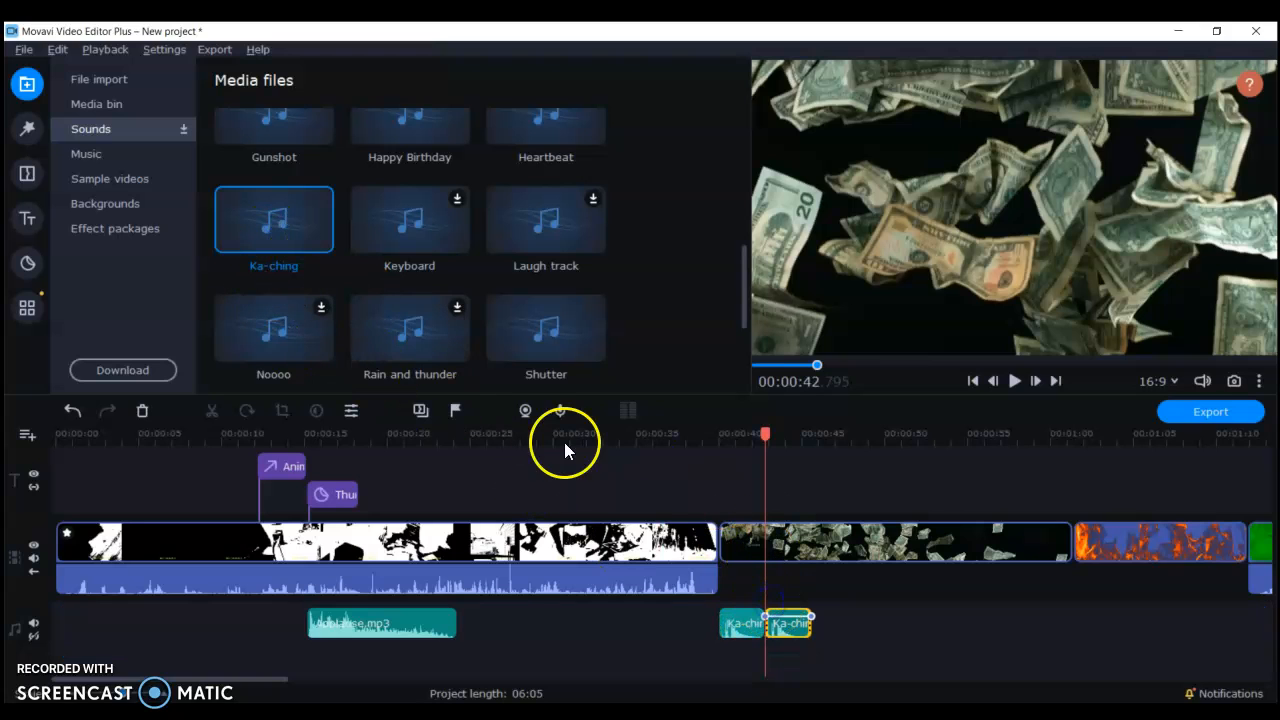
pyautogui.moveTo(284, 240); pyautogui.dragTo(815, 612)
pyautogui.moveTo(329, 219); pyautogui.dragTo(910, 650)
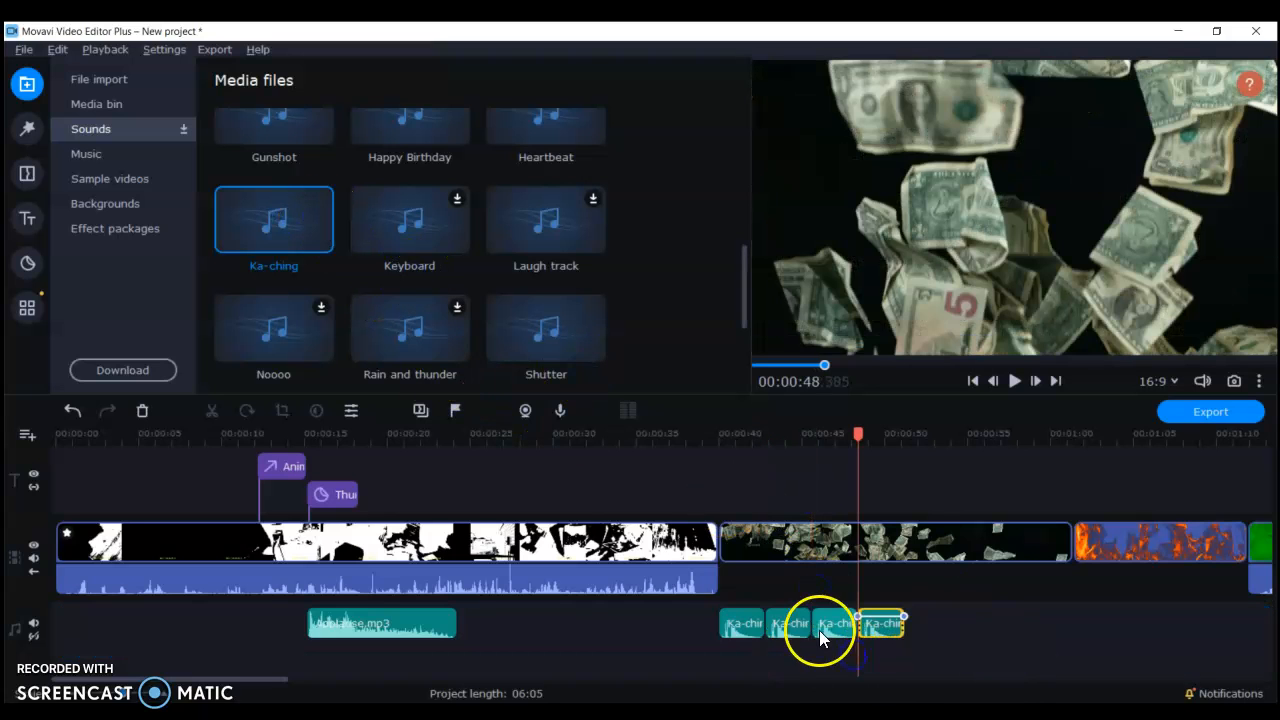
pyautogui.moveTo(514, 309); pyautogui.dragTo(906, 634)
pyautogui.moveTo(300, 250); pyautogui.dragTo(948, 630)
pyautogui.moveTo(371, 258); pyautogui.dragTo(997, 612)
pyautogui.moveTo(259, 186); pyautogui.dragTo(1068, 606)
pyautogui.click(1156, 613)
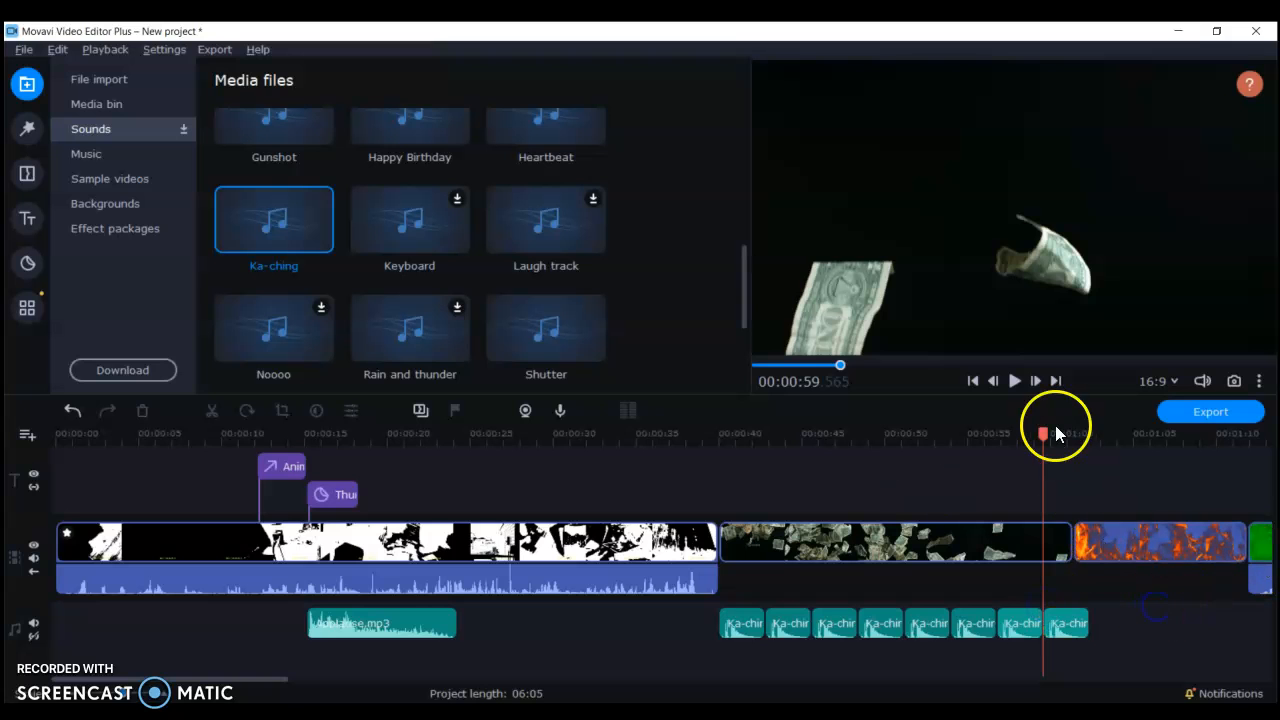
# - Play the timeline from the start of the Money clip to preview it with the Ka-ching sounds
pyautogui.moveTo(1043, 440); pyautogui.dragTo(716, 518)
pyautogui.press('space')
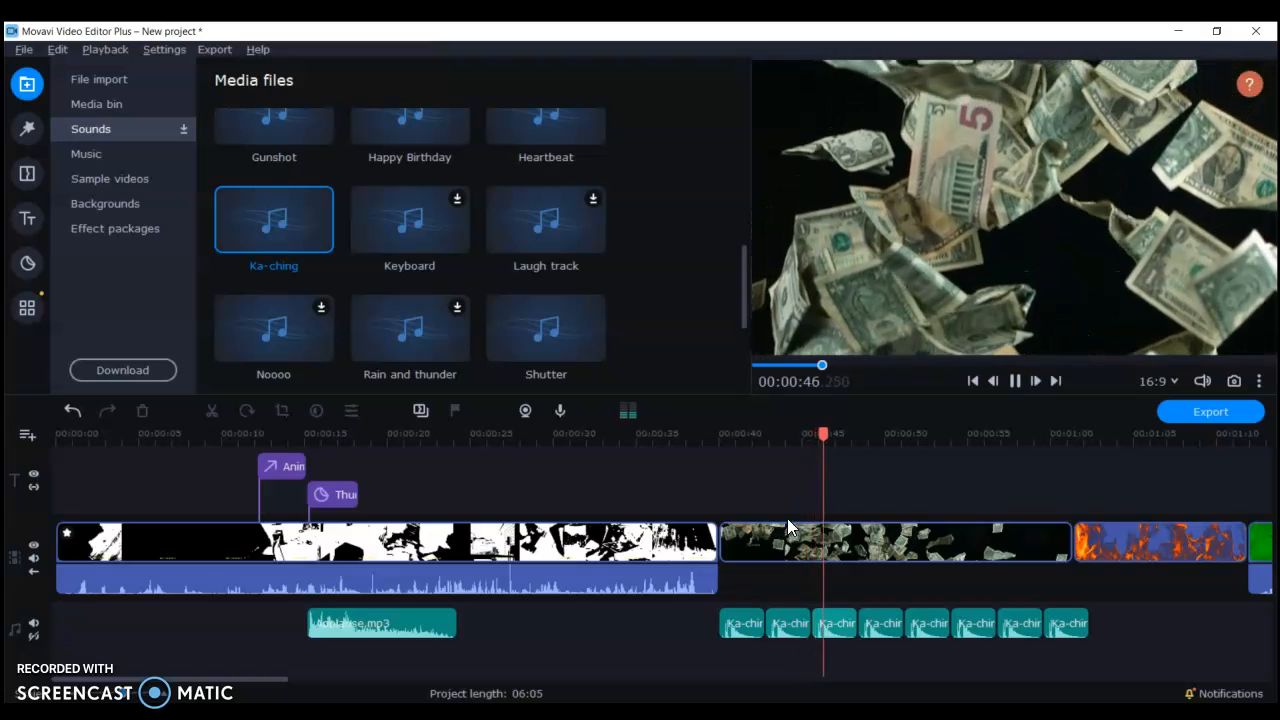
pyautogui.press('space')
# - Search the stickers for "mo" and clear the search
pyautogui.click(28, 265)
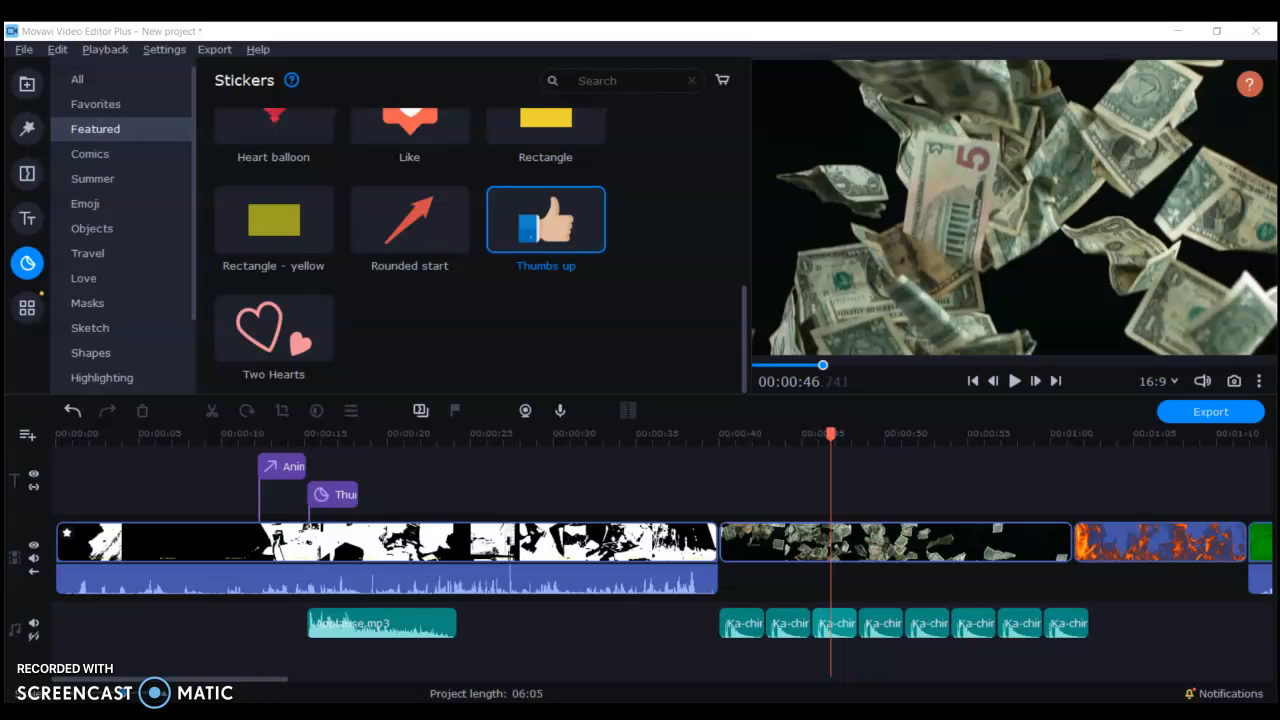
pyautogui.click(612, 81)
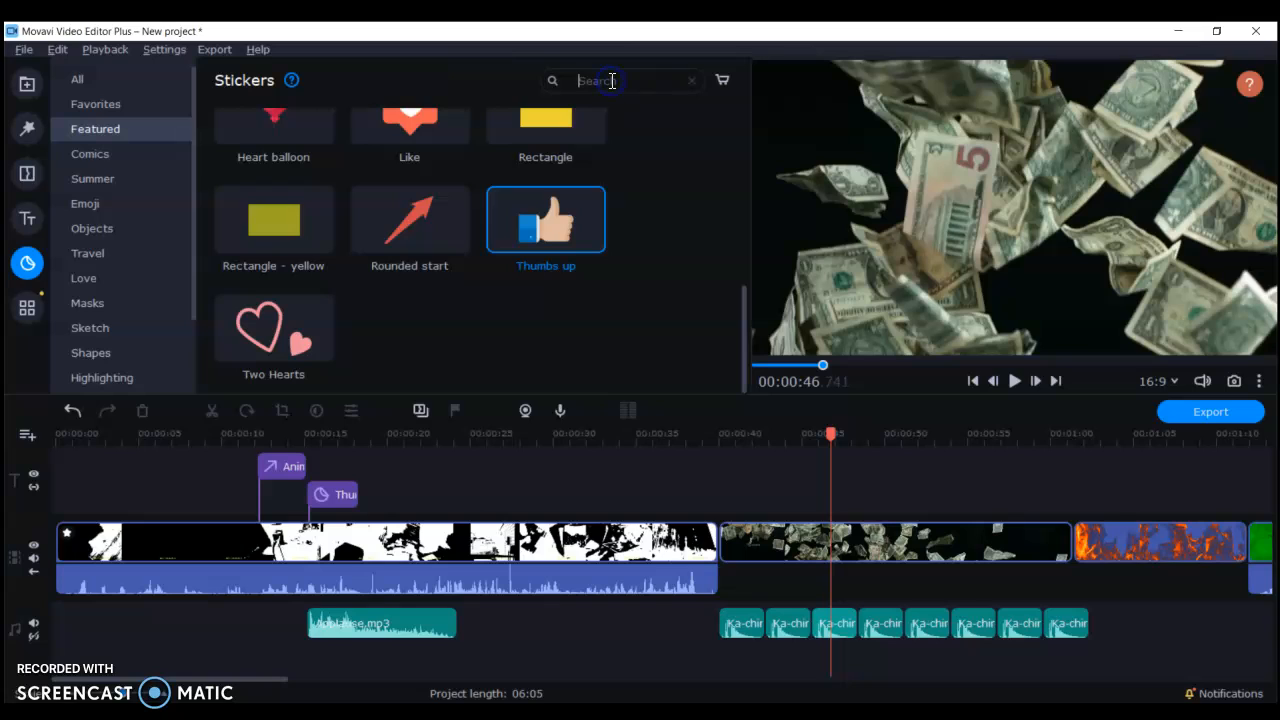
pyautogui.write('mo')
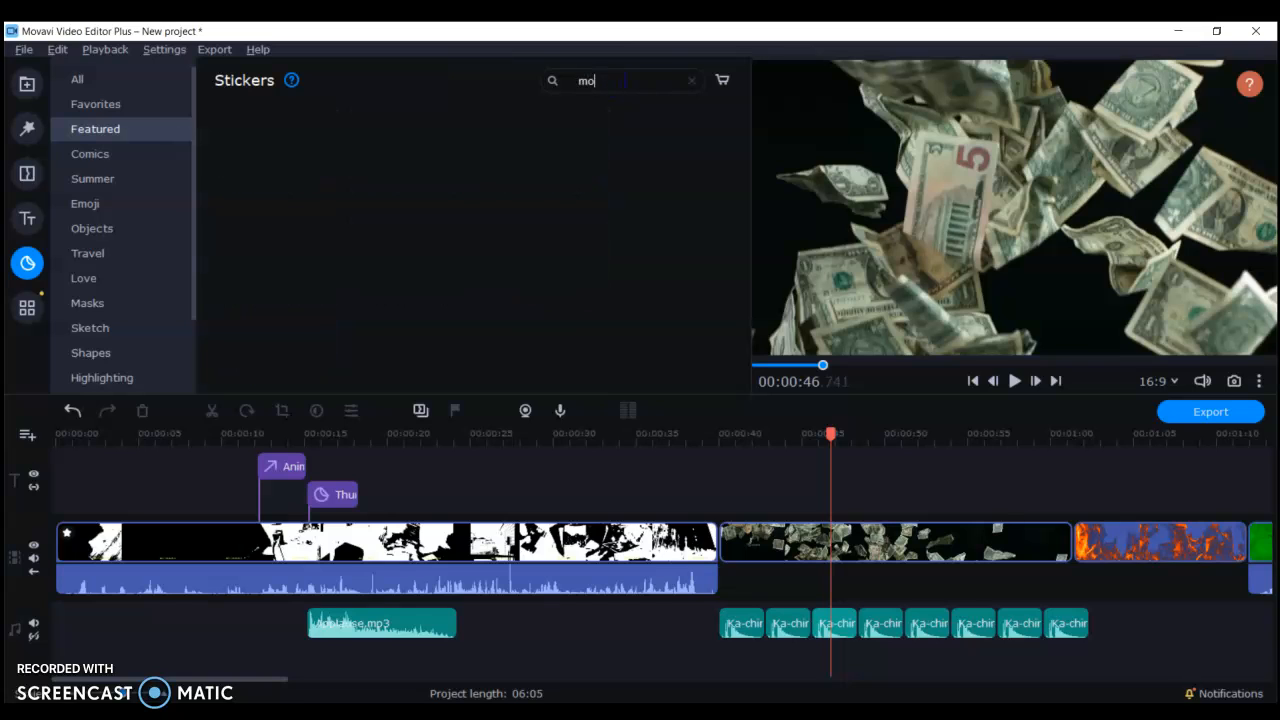
pyautogui.press('BackSpace')
pyautogui.press('BackSpace')
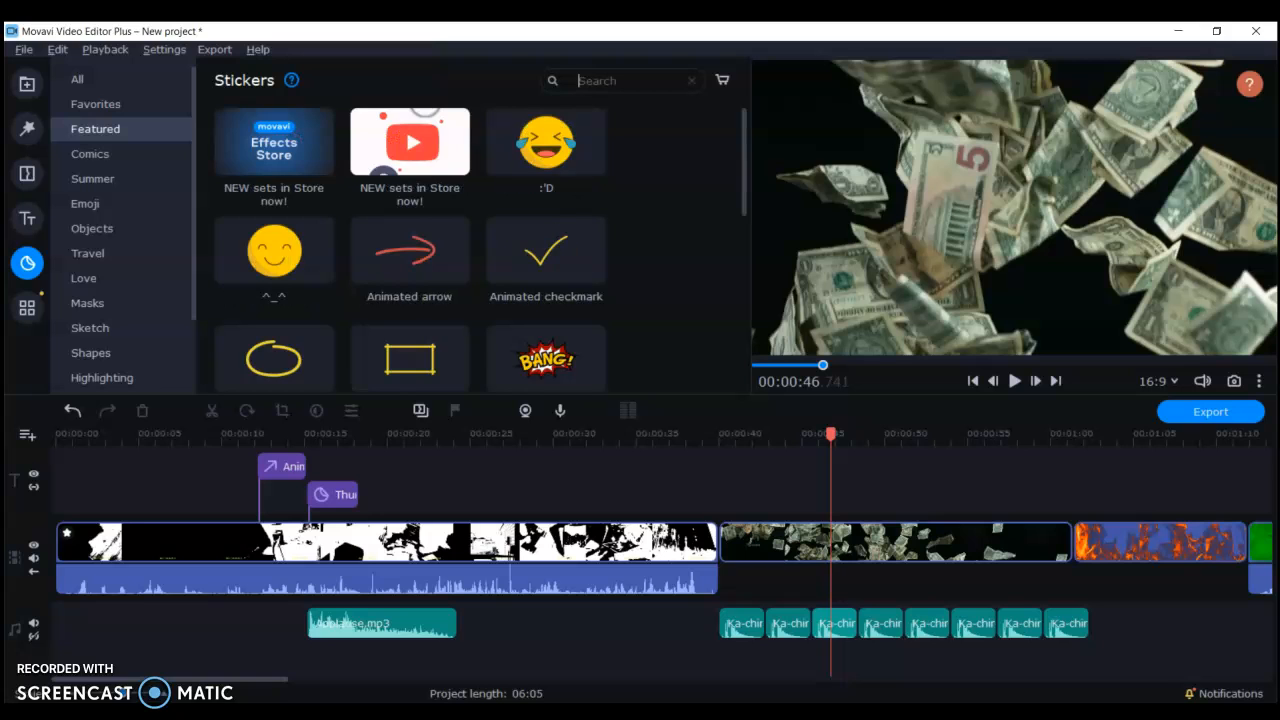
# - Look through the featured stickers and the Signs, Arrows, Highlighting, Shapes, Sketch, Masks, Love, Travel and Objects sticker categories
pyautogui.scroll(-5, 582, 163)
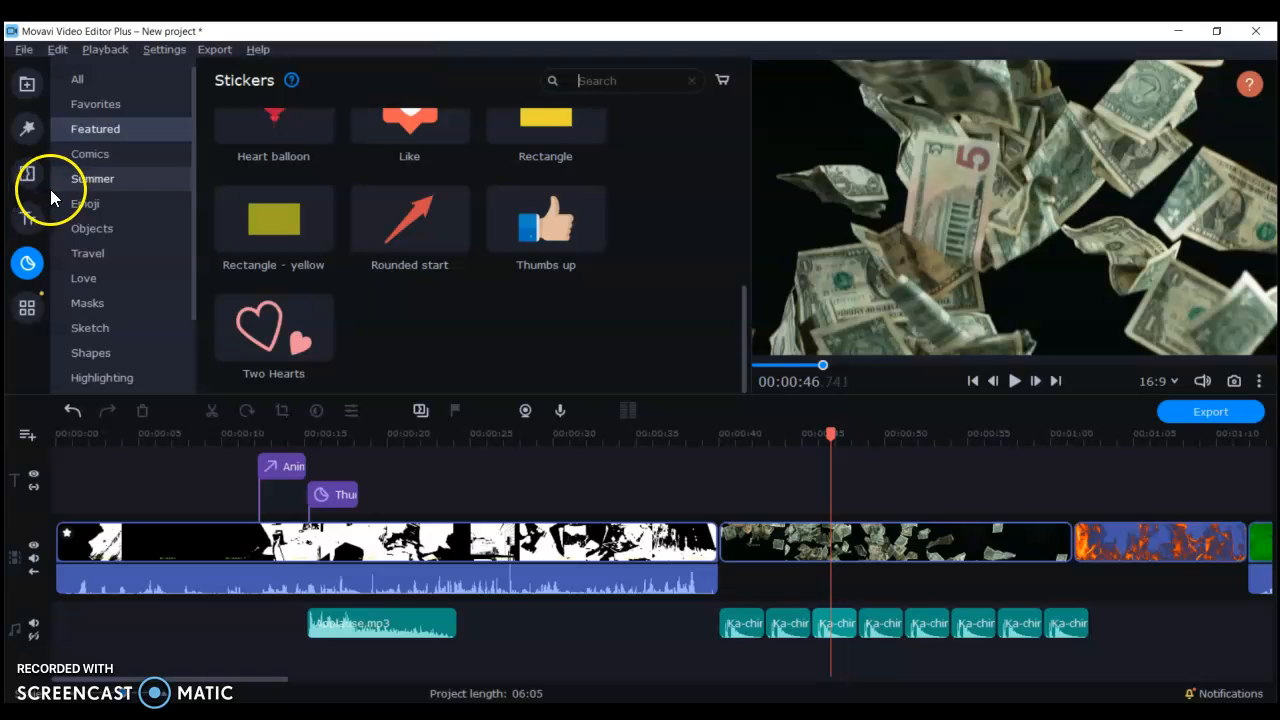
pyautogui.scroll(-2, 137, 237)
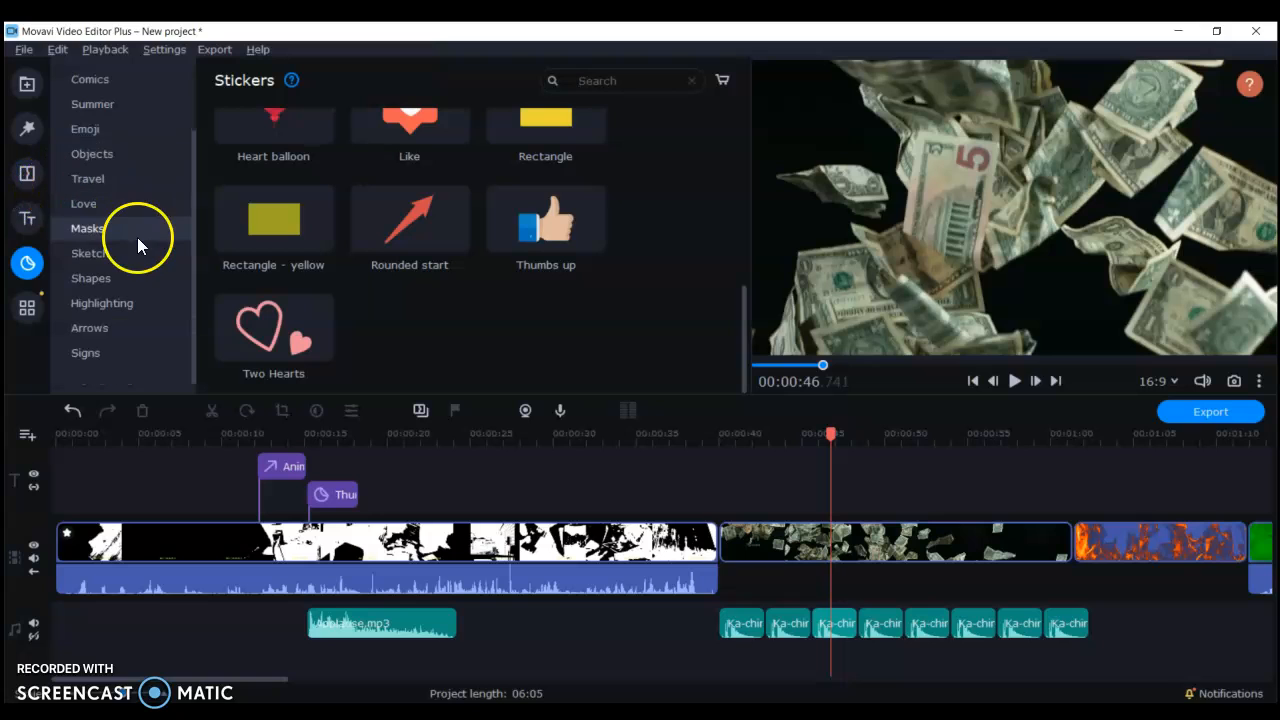
pyautogui.click(126, 353)
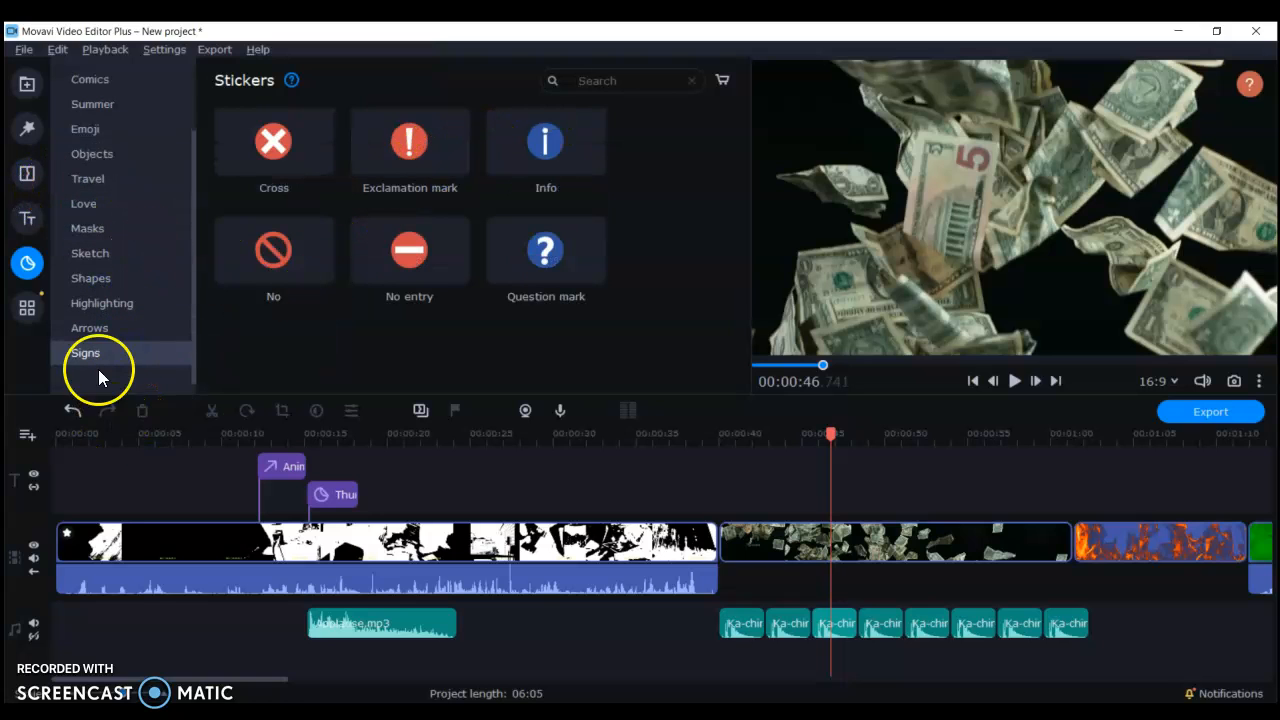
pyautogui.click(91, 328)
pyautogui.scroll(-3, 336, 250)
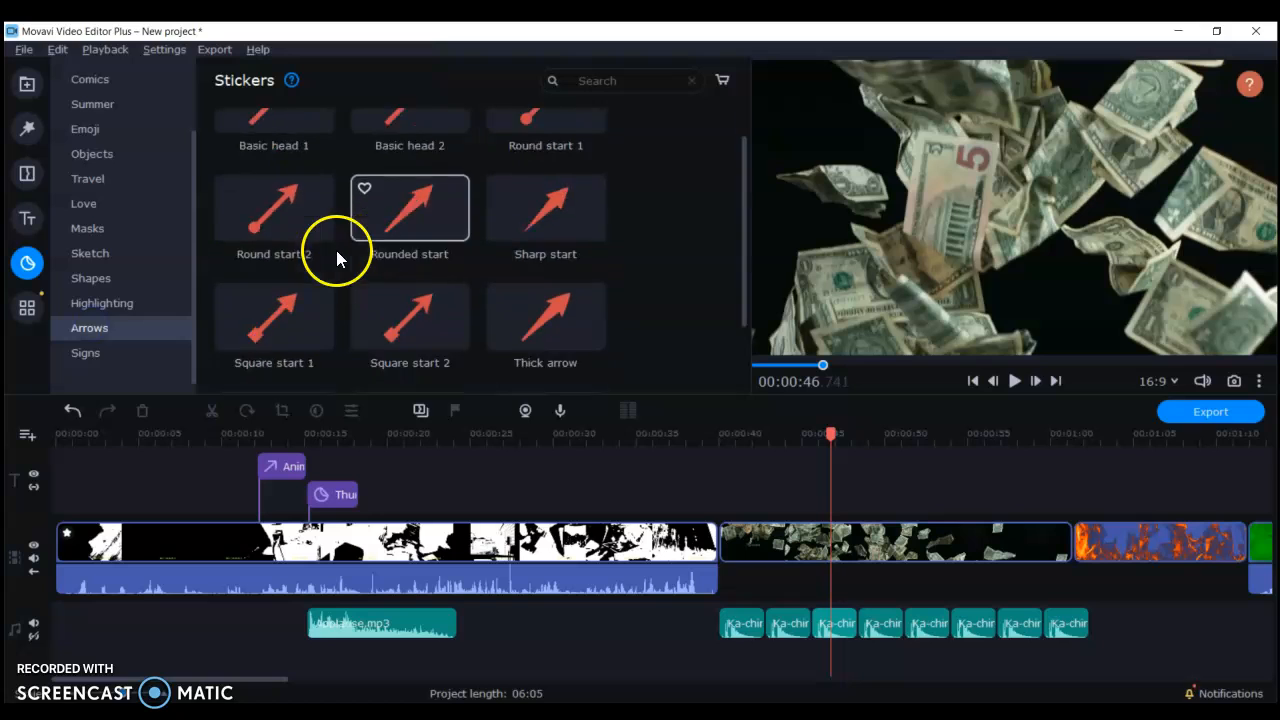
pyautogui.click(158, 313)
pyautogui.click(127, 277)
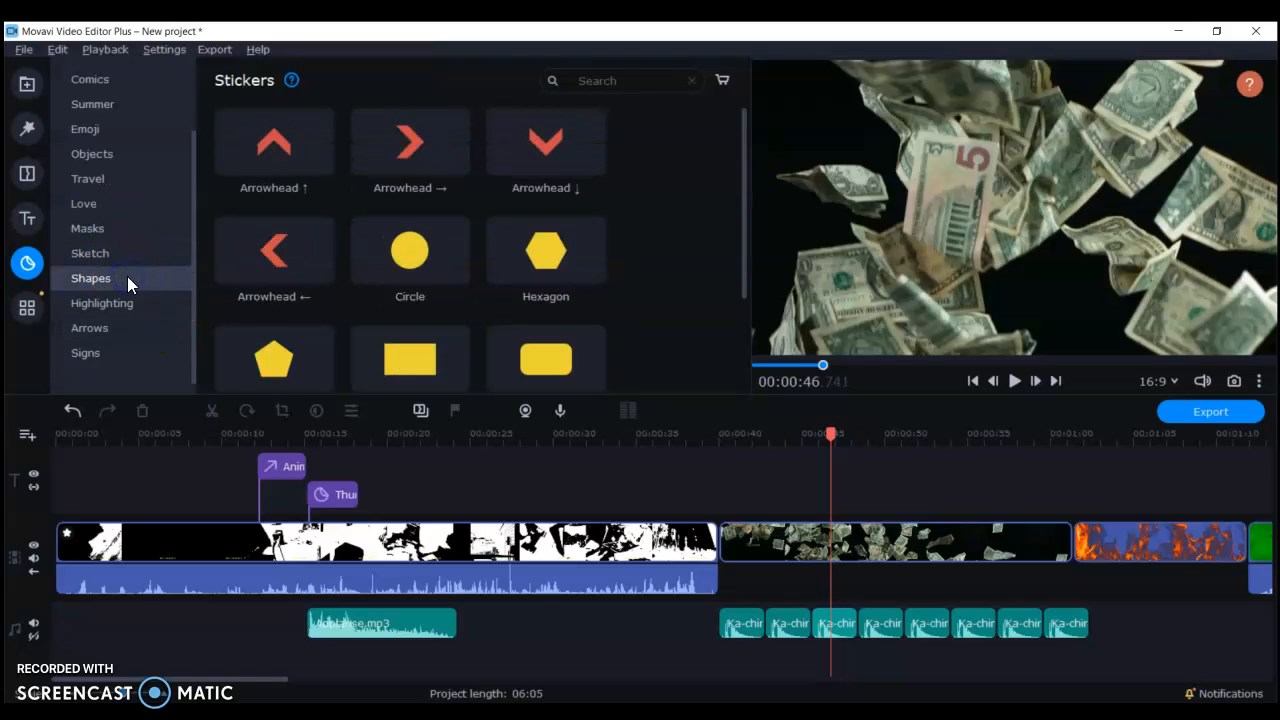
pyautogui.click(114, 255)
pyautogui.click(116, 231)
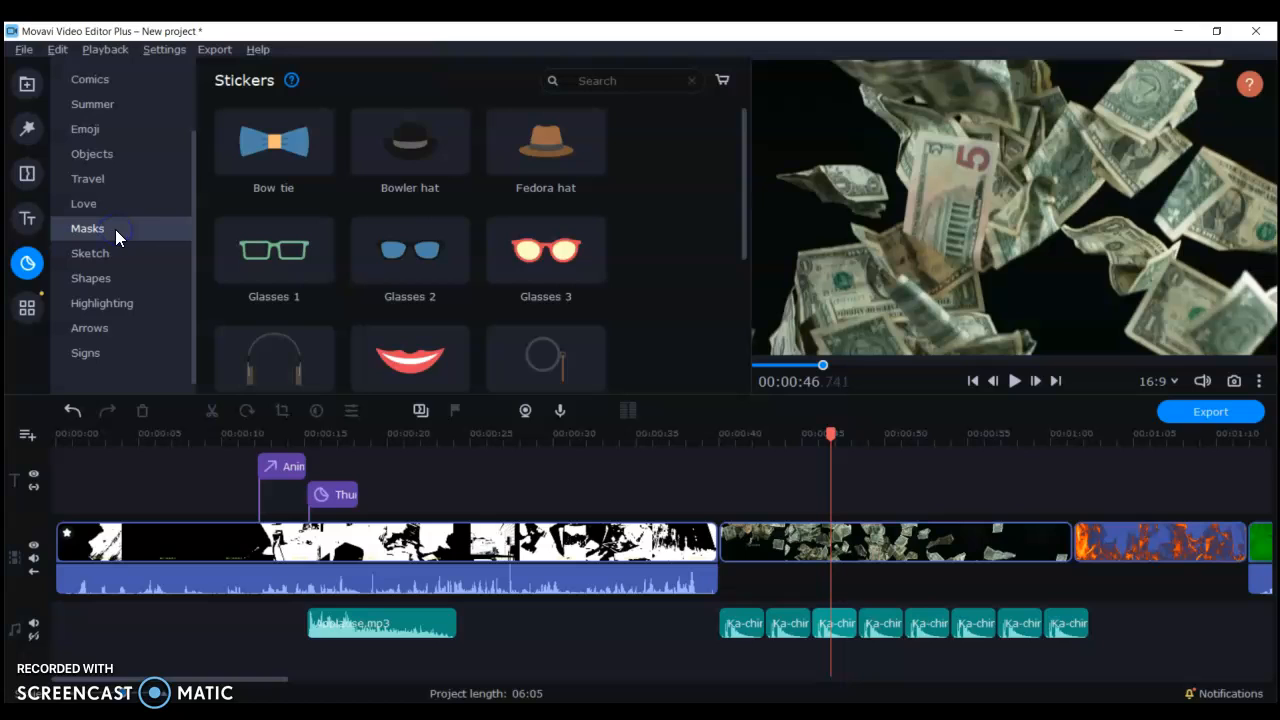
pyautogui.click(105, 204)
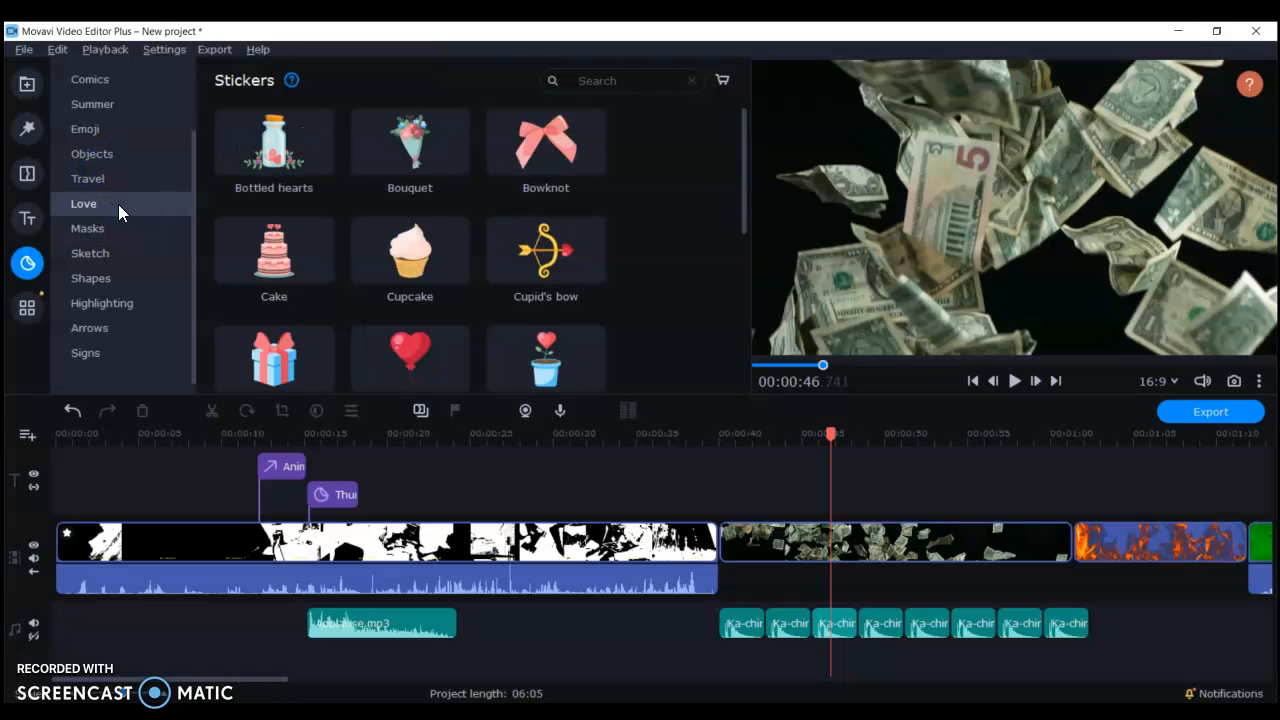
pyautogui.click(137, 237)
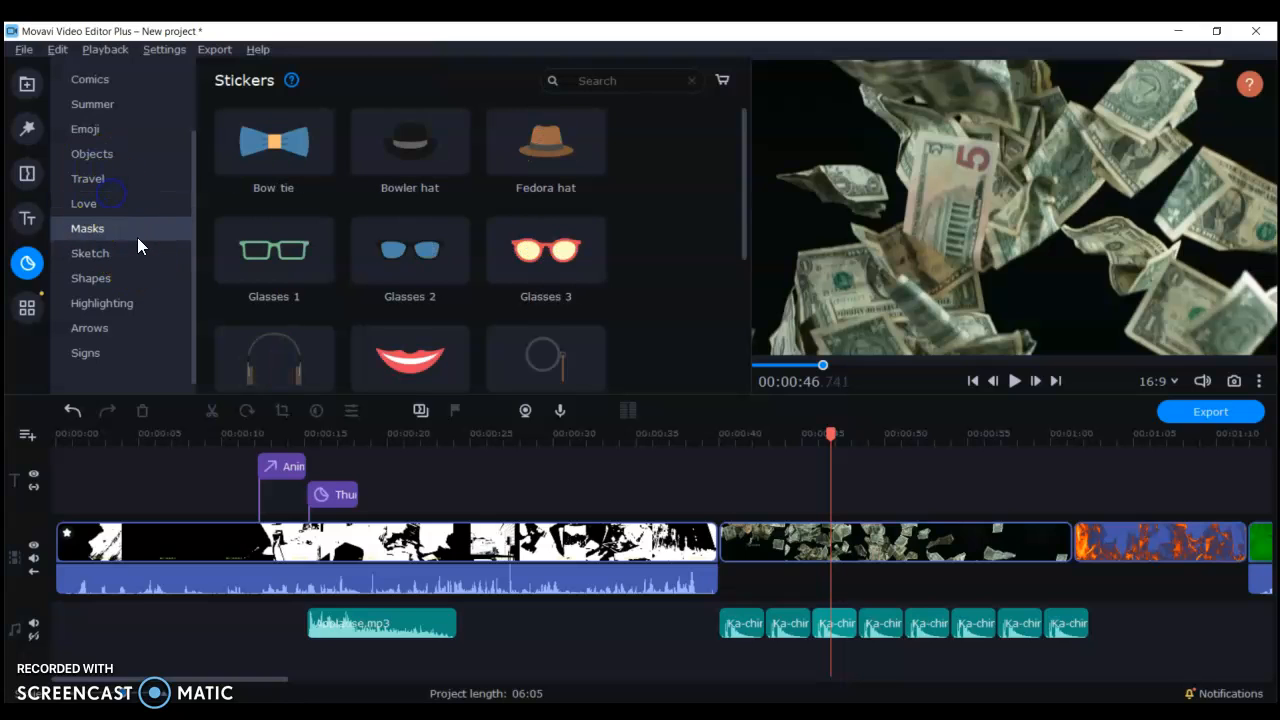
pyautogui.click(125, 180)
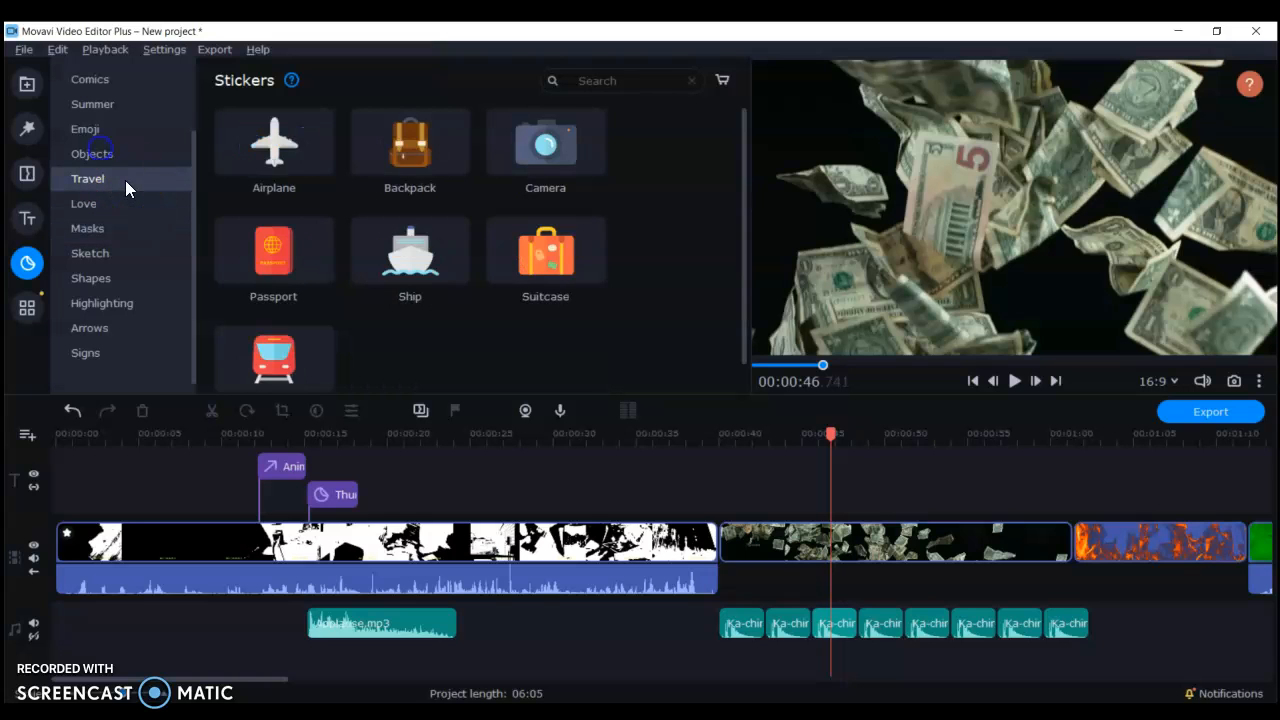
pyautogui.click(122, 155)
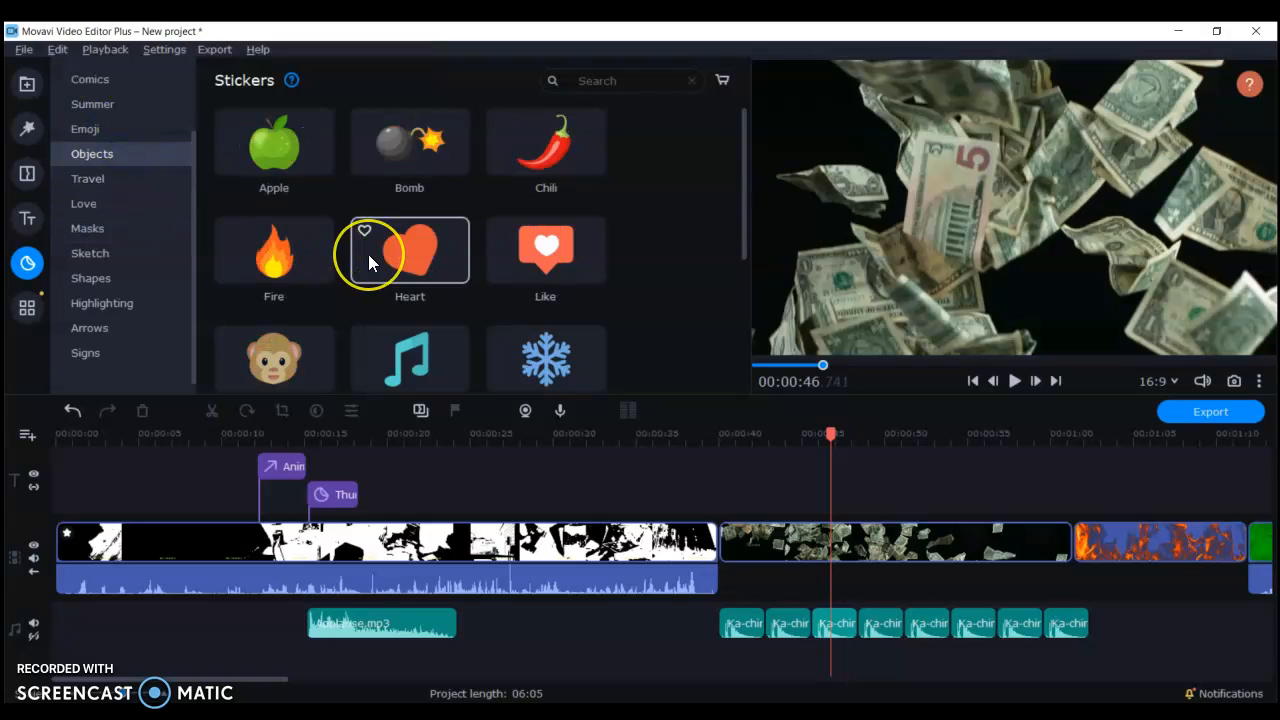
# - Add the Fire sticker from the object stickers to the titles track at the playhead above the Money clip
pyautogui.scroll(-3, 368, 254)
pyautogui.scroll(3, 369, 254)
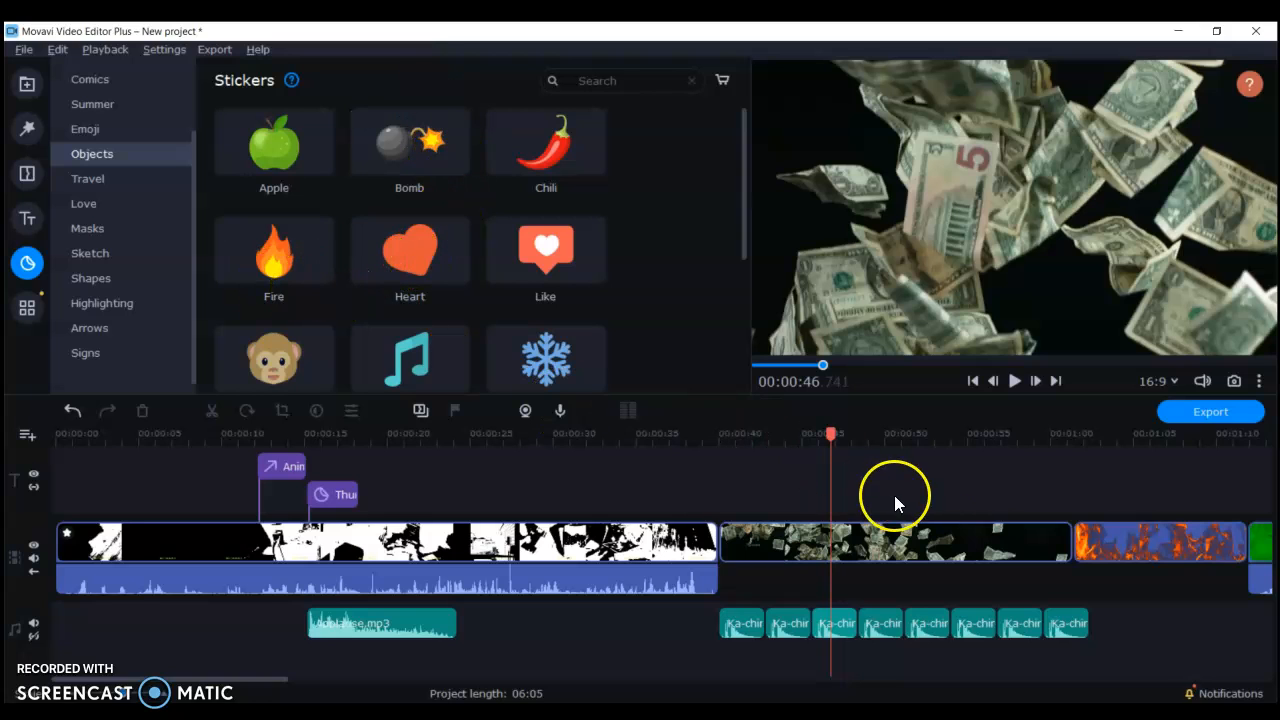
pyautogui.moveTo(232, 233); pyautogui.dragTo(852, 494)
# - Shrink the Fire sticker, place it in the left part of the picture, and lengthen its clip to about 6 seconds
pyautogui.moveTo(1037, 227); pyautogui.dragTo(923, 237)
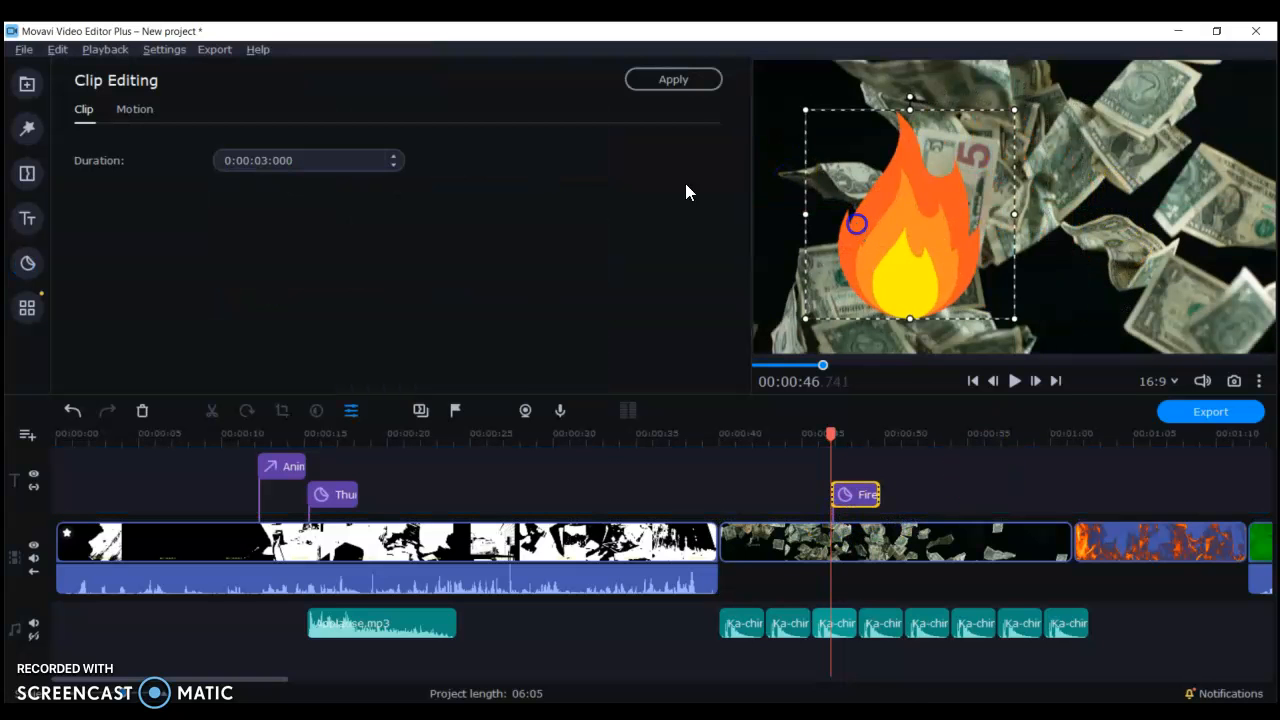
pyautogui.moveTo(1013, 319); pyautogui.dragTo(961, 266)
pyautogui.moveTo(893, 218); pyautogui.dragTo(880, 239)
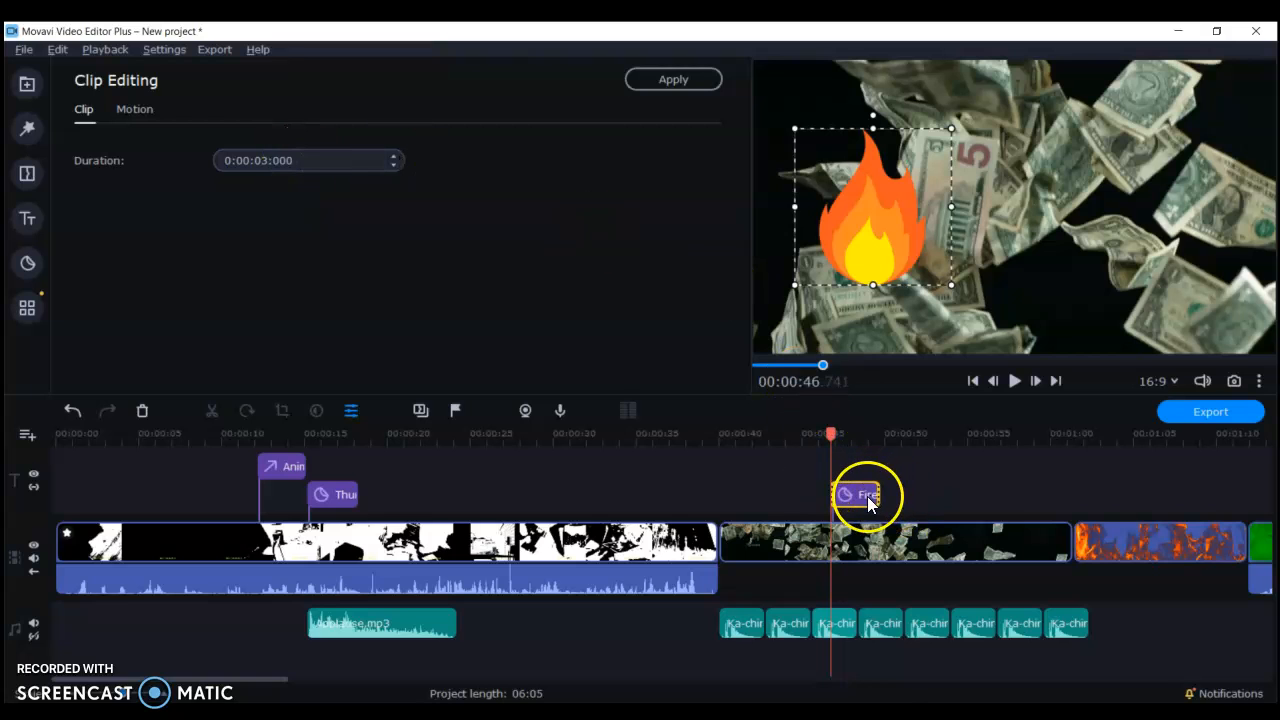
pyautogui.moveTo(875, 497); pyautogui.dragTo(932, 495)
pyautogui.click(838, 461)
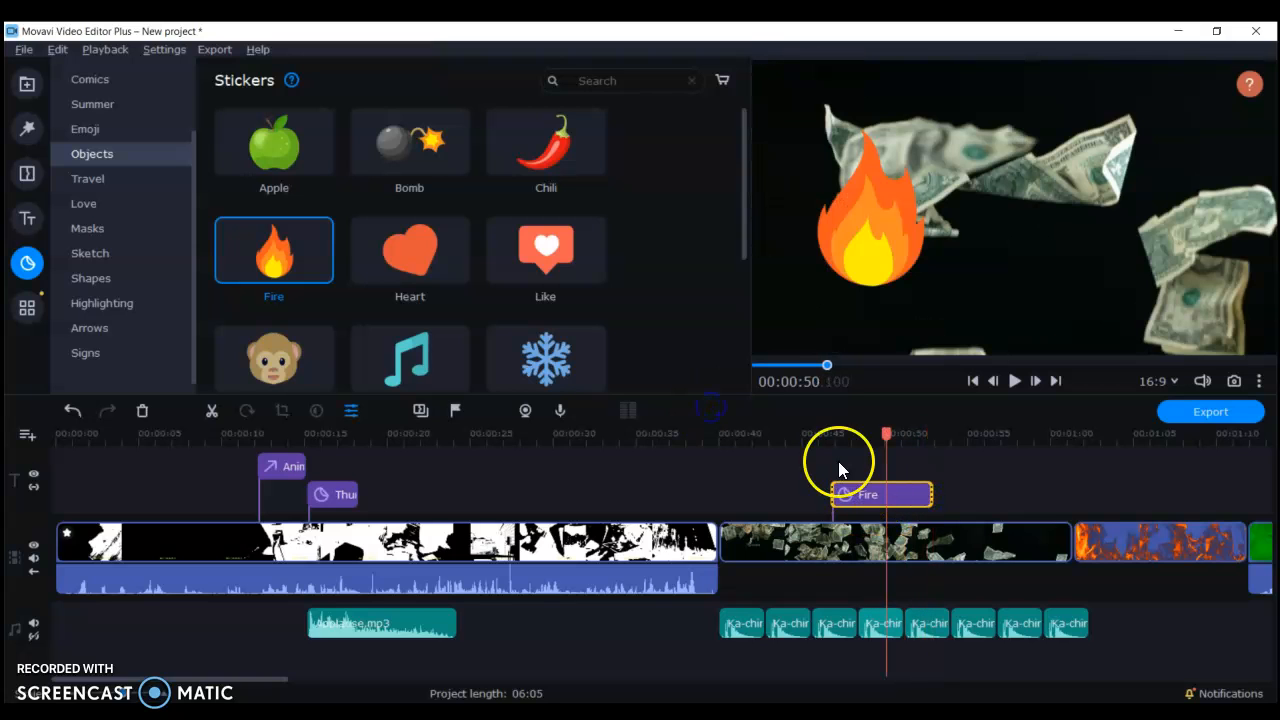
# - Add the featured Glitch 3 transition between the first video clip and the Money clip
pyautogui.click(107, 303)
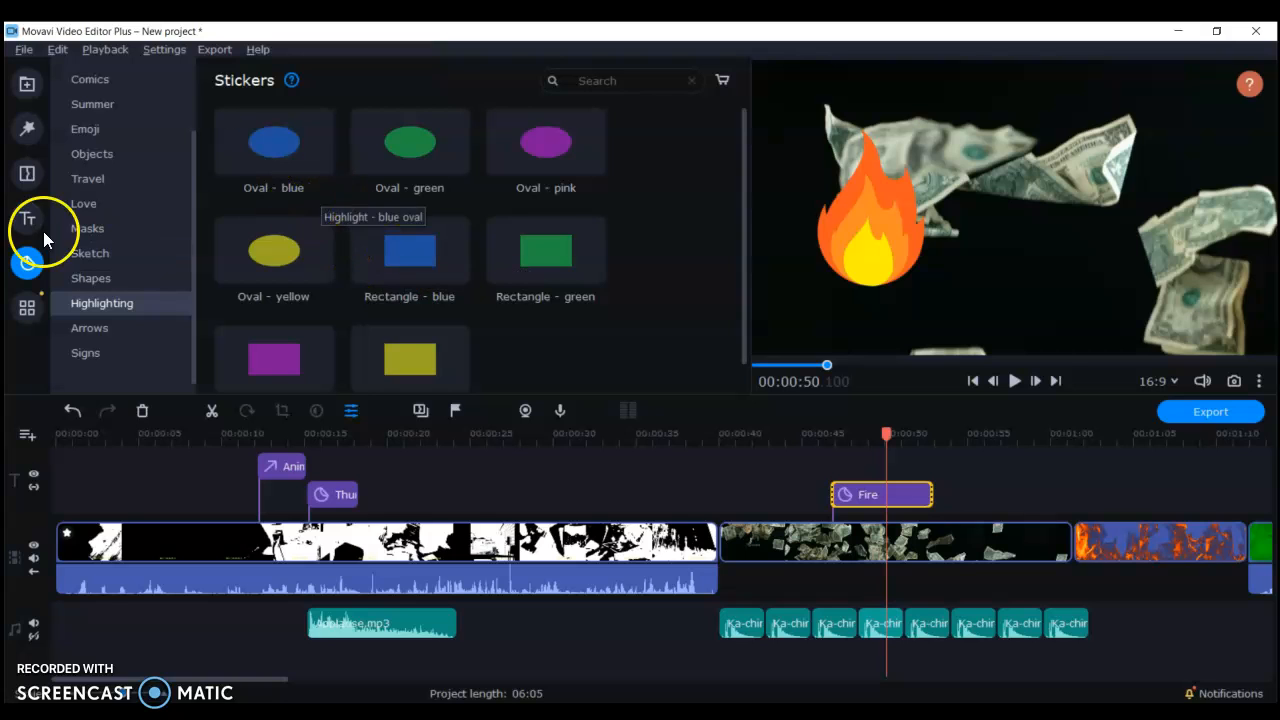
pyautogui.click(27, 174)
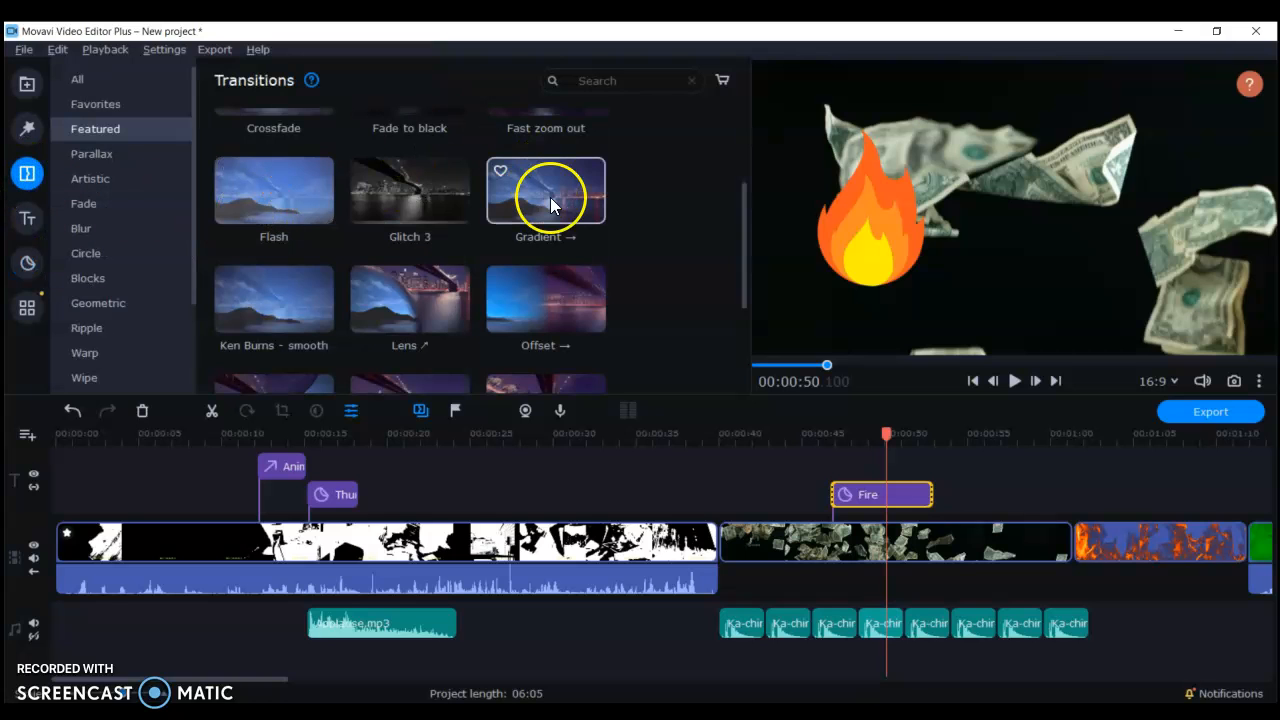
pyautogui.scroll(2, 473, 252)
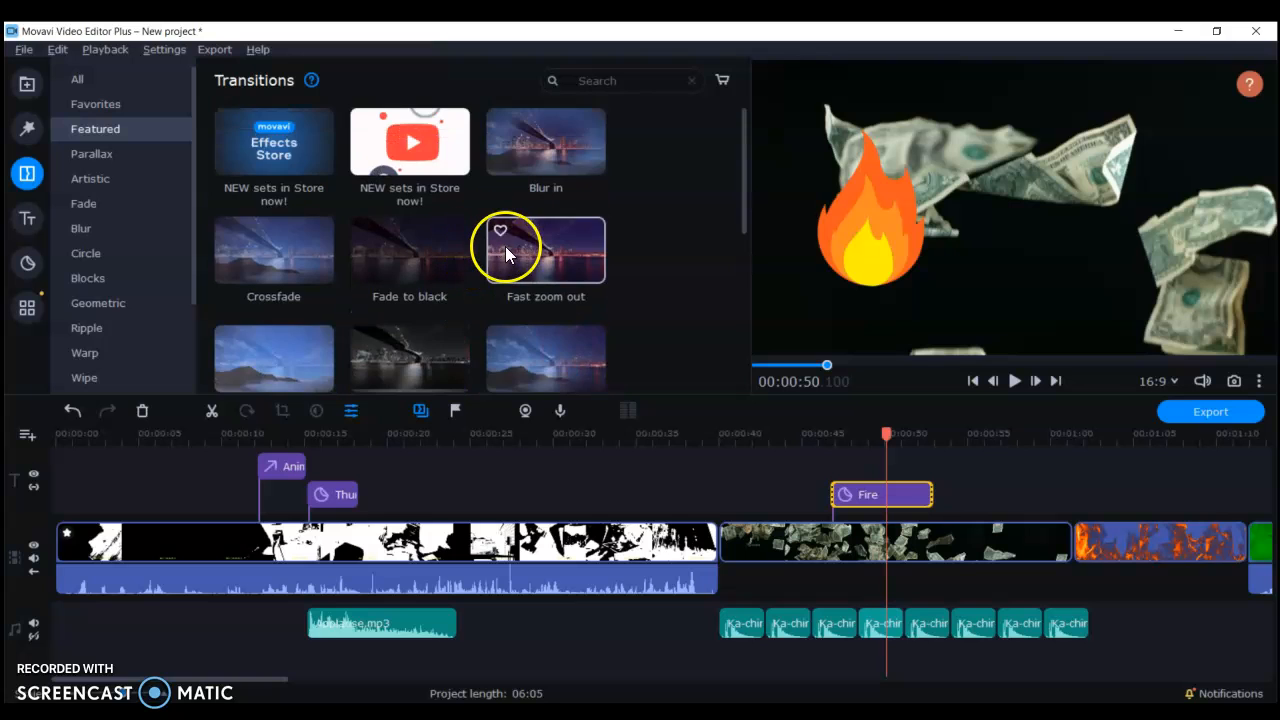
pyautogui.scroll(-3, 505, 246)
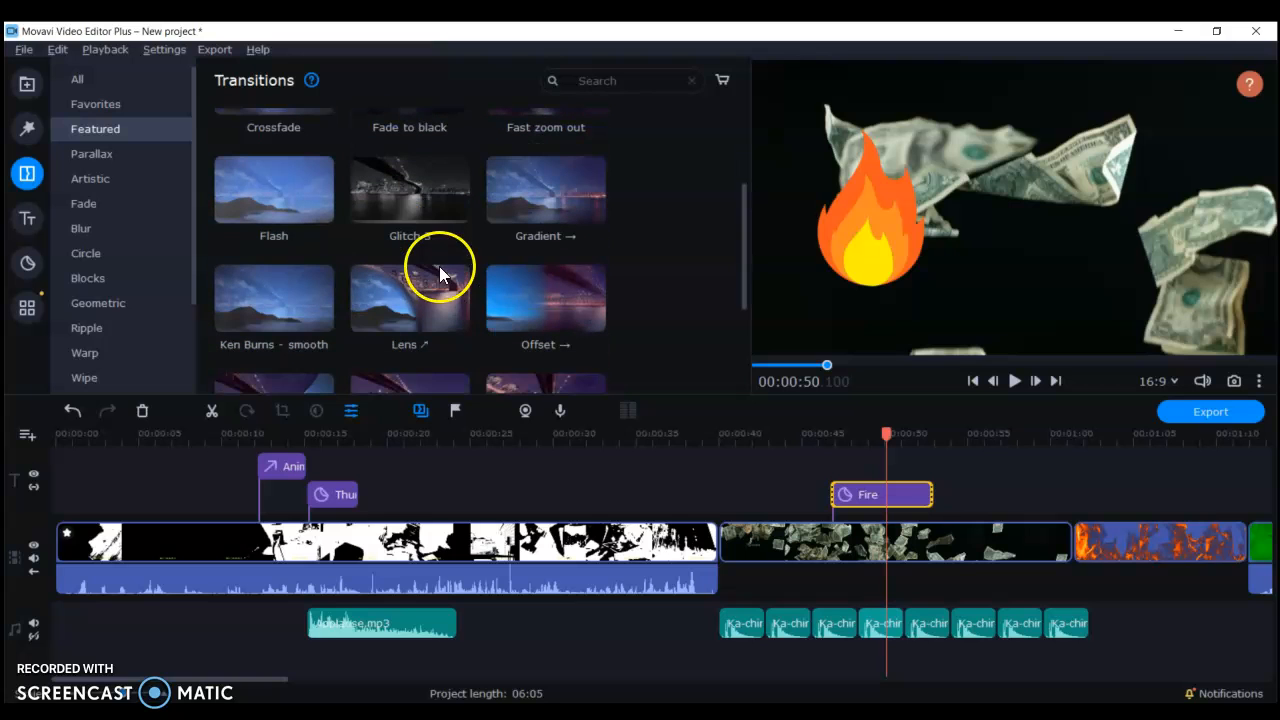
pyautogui.moveTo(382, 187); pyautogui.dragTo(716, 556)
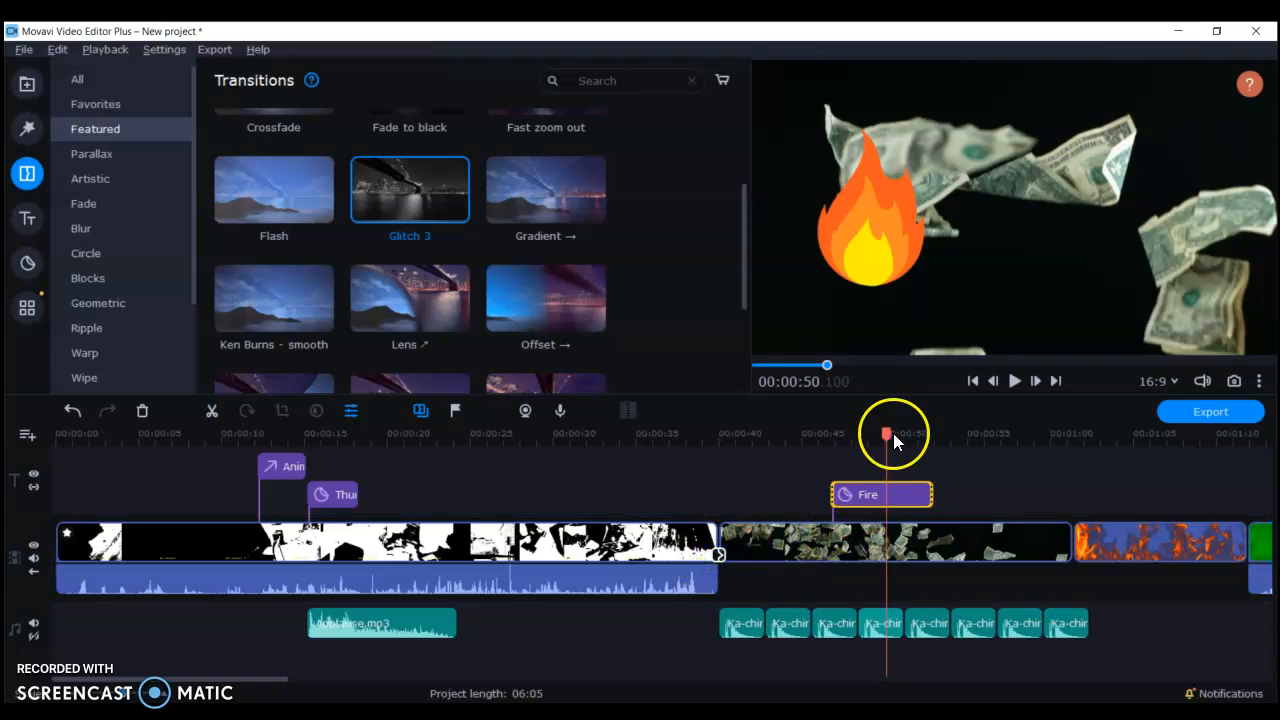
# - Play the end of the first clip into the Money clip to preview the Glitch 3 transition
pyautogui.click(660, 440)
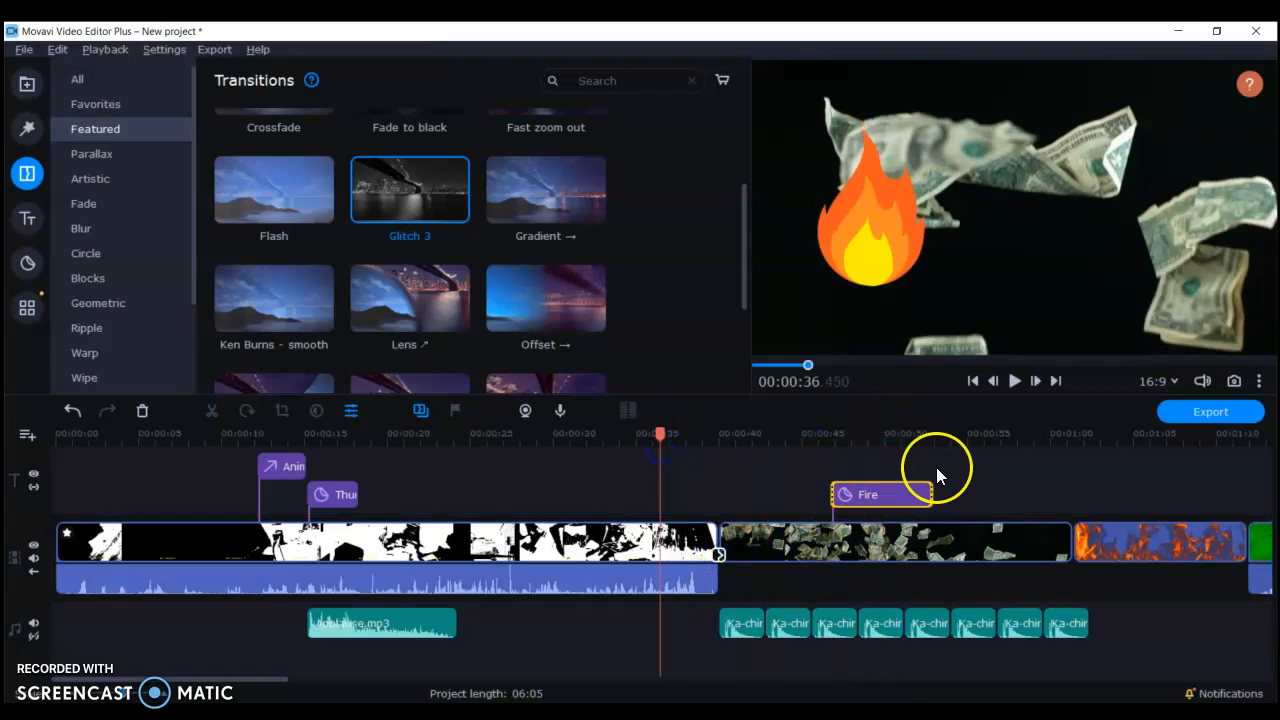
pyautogui.moveTo(659, 432); pyautogui.dragTo(703, 432)
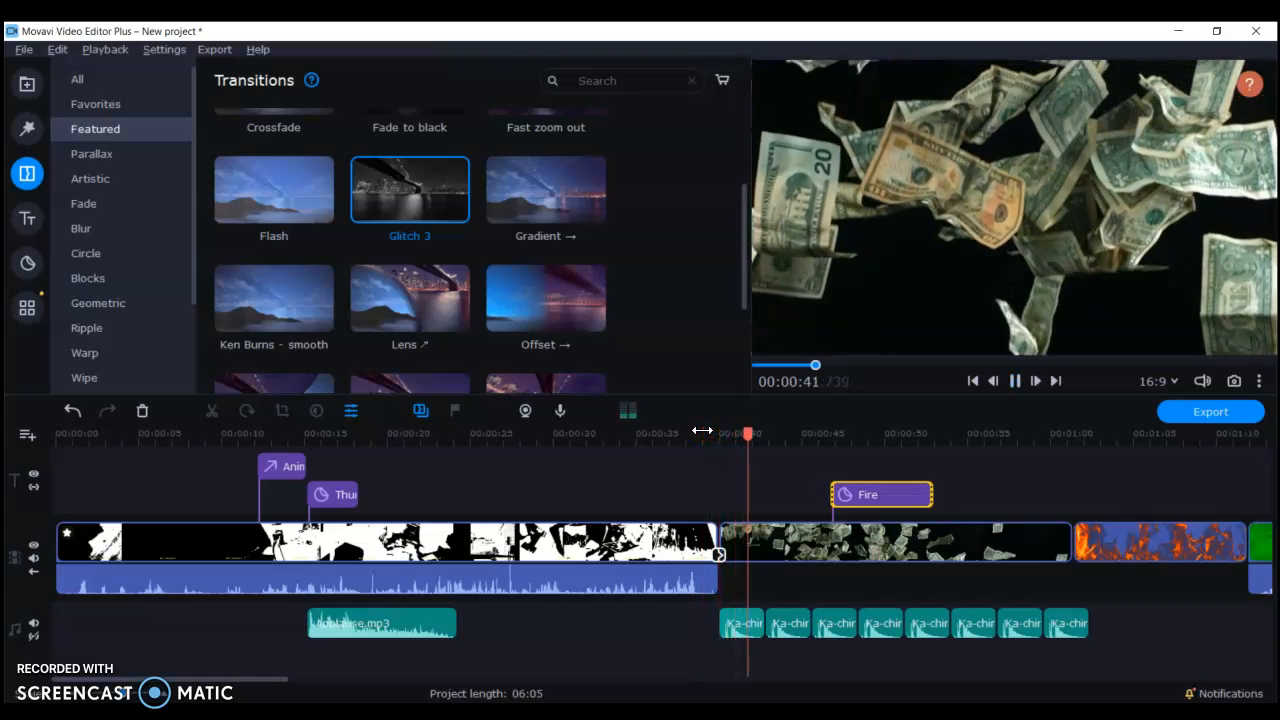
pyautogui.press('space')
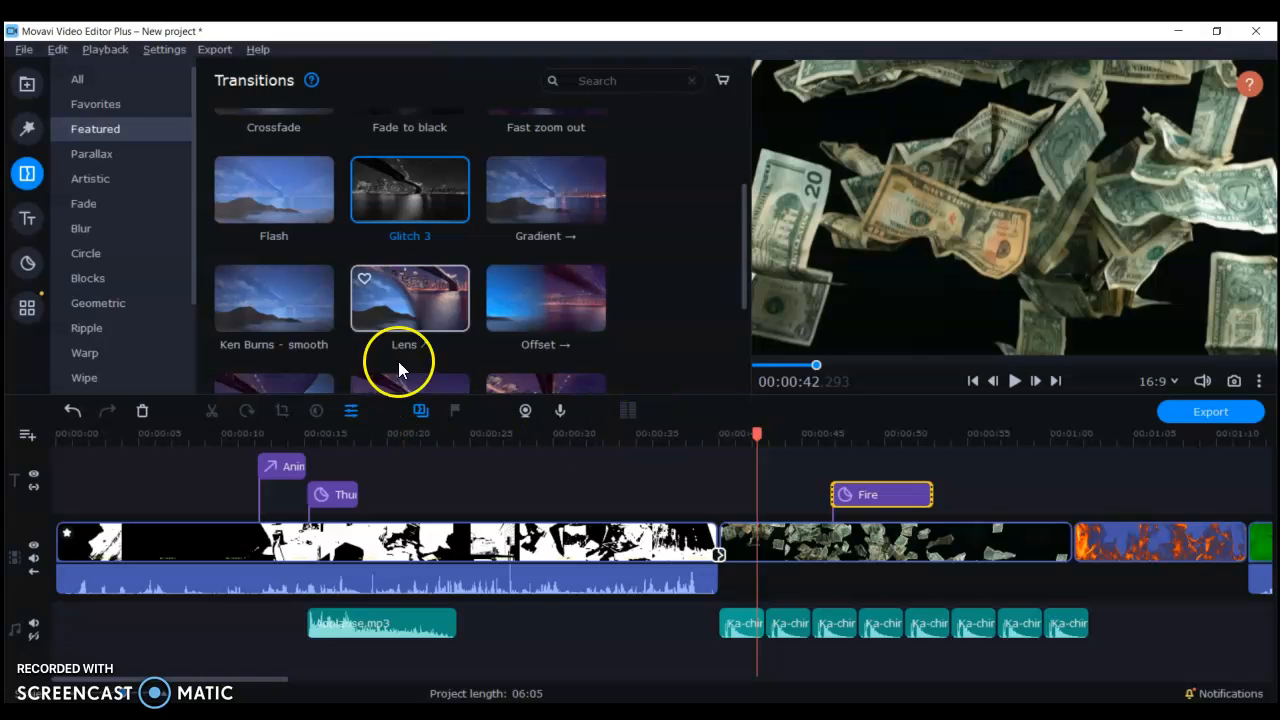
# - Look through the remaining featured transitions and the featured filters
pyautogui.scroll(-2, 433, 246)
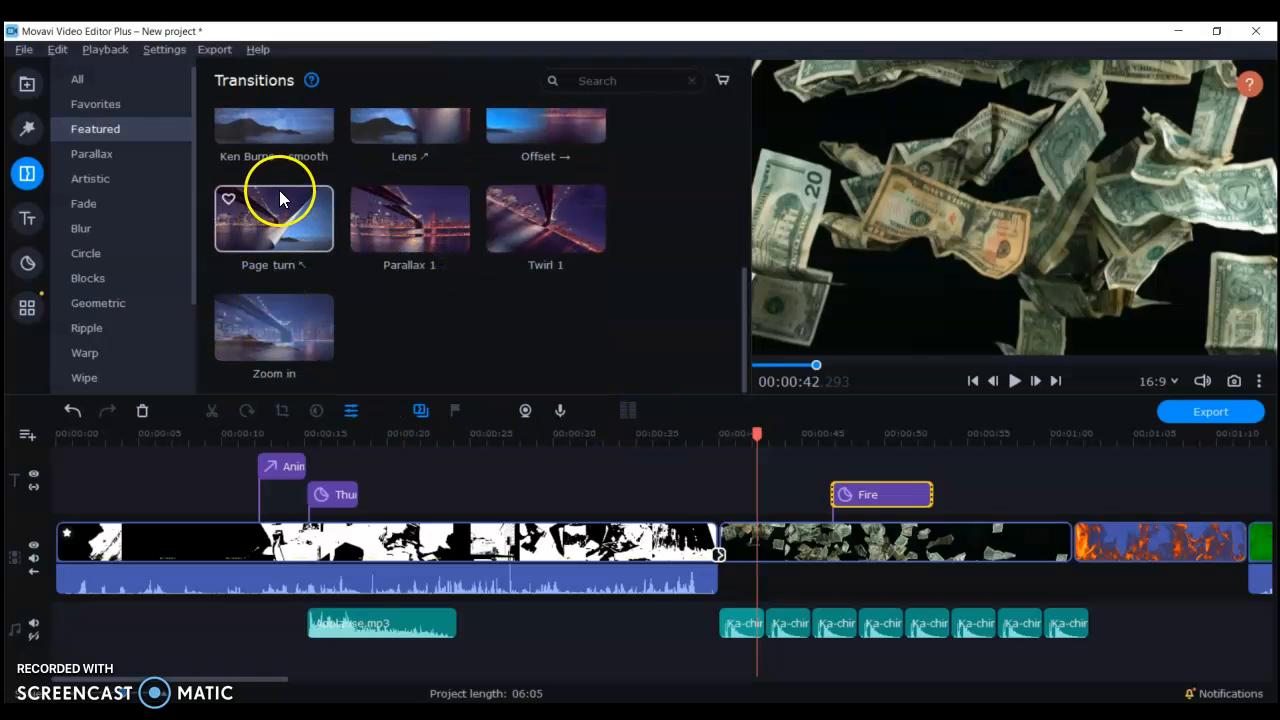
pyautogui.click(27, 128)
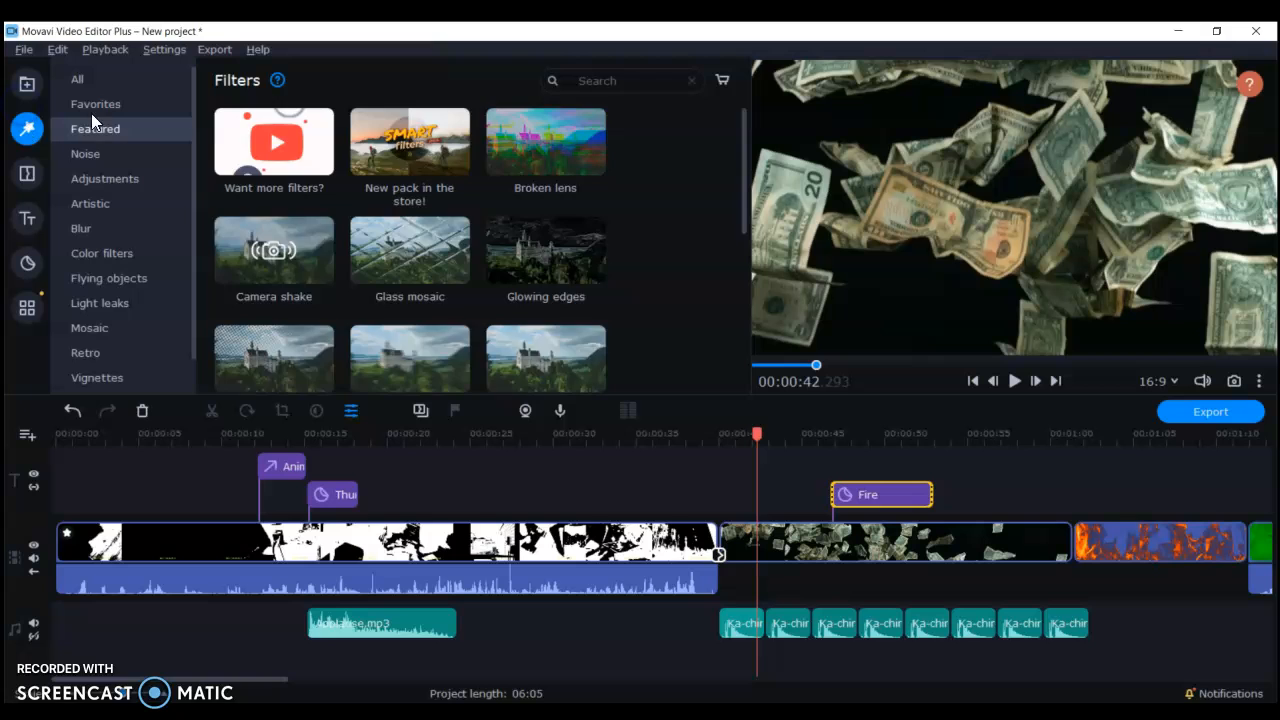
pyautogui.scroll(-3, 295, 183)
pyautogui.scroll(1, 296, 190)
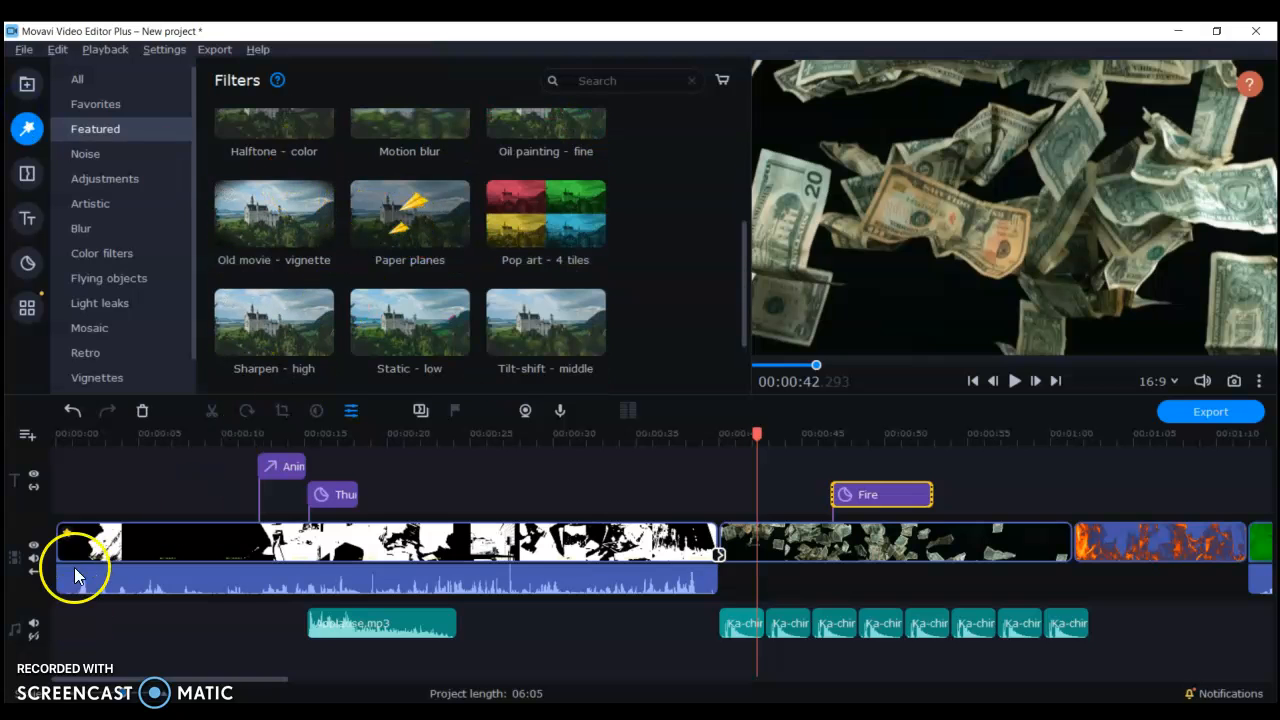
# - Play the timeline from near the beginning of the first clip to preview its filter effects
pyautogui.moveTo(757, 434); pyautogui.dragTo(108, 434)
pyautogui.press('space')
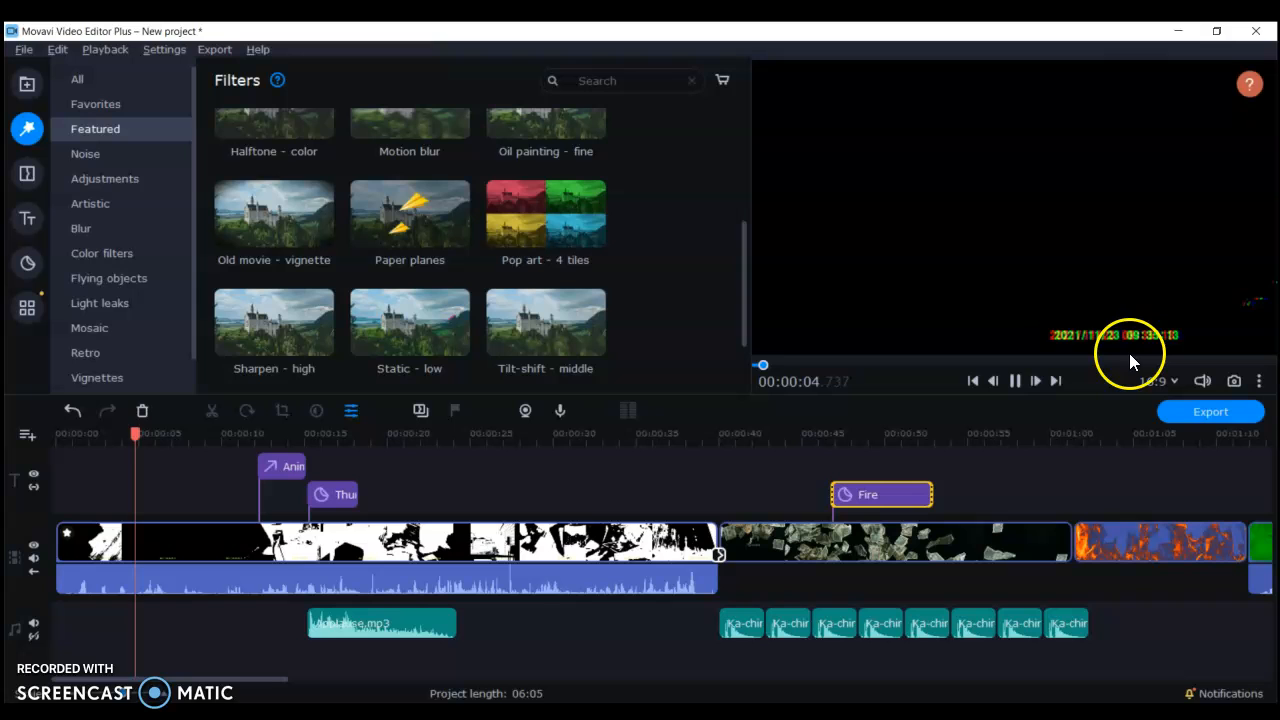
pyautogui.click(992, 321)
# - Look through the Noise, Adjustments, Artistic and Color filters categories
pyautogui.click(85, 154)
pyautogui.click(120, 186)
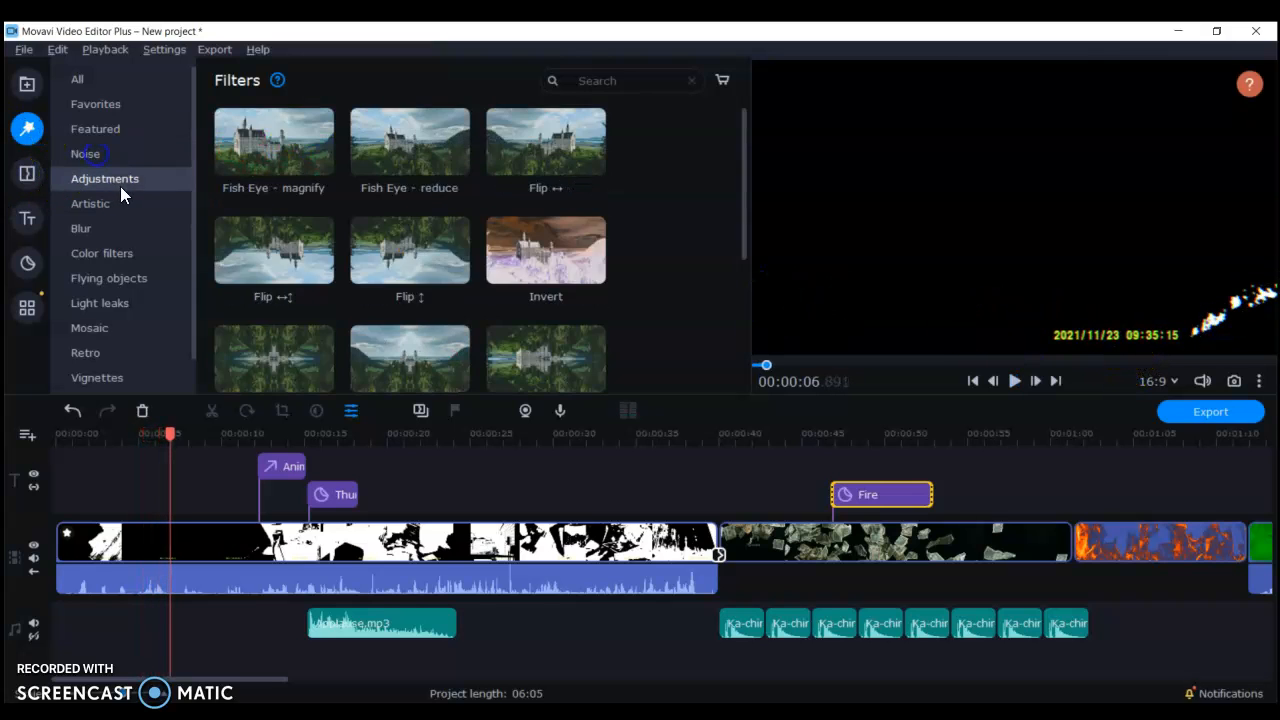
pyautogui.click(122, 203)
pyautogui.click(95, 253)
# - Add the Basic head 2 arrow sticker at the playhead over the first clip, pointing at the date stamp
pyautogui.click(32, 263)
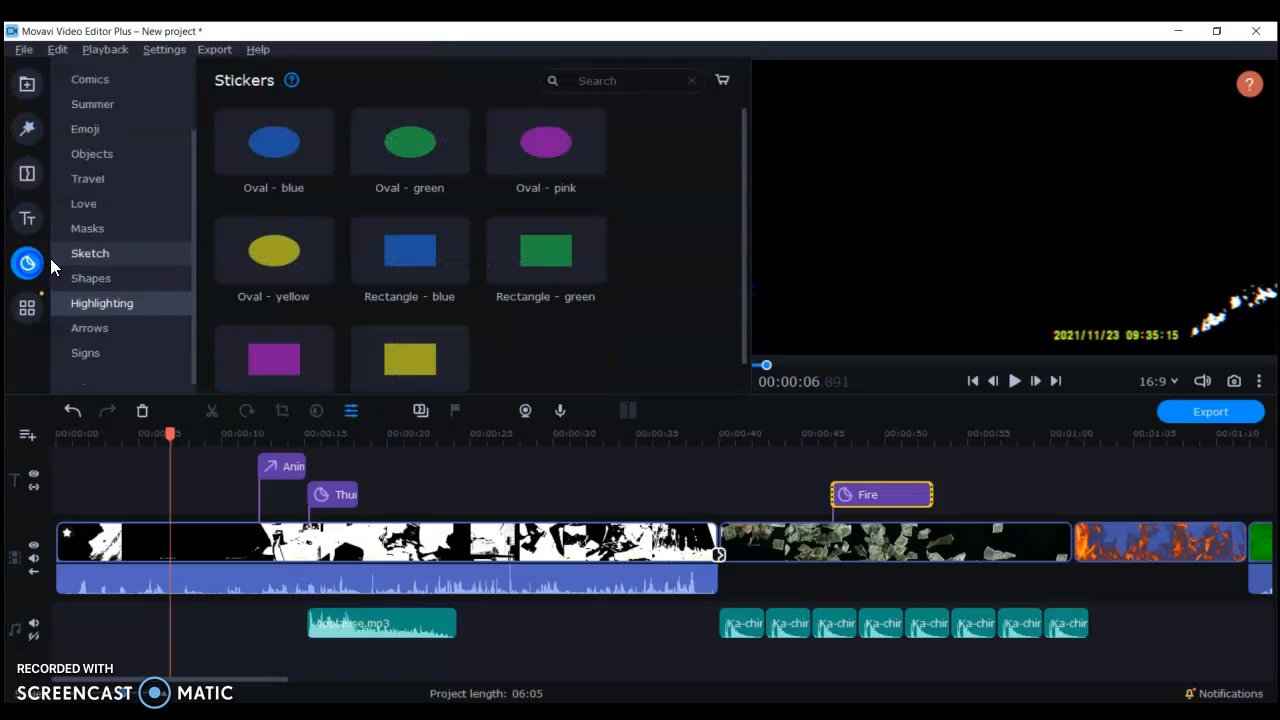
pyautogui.click(150, 272)
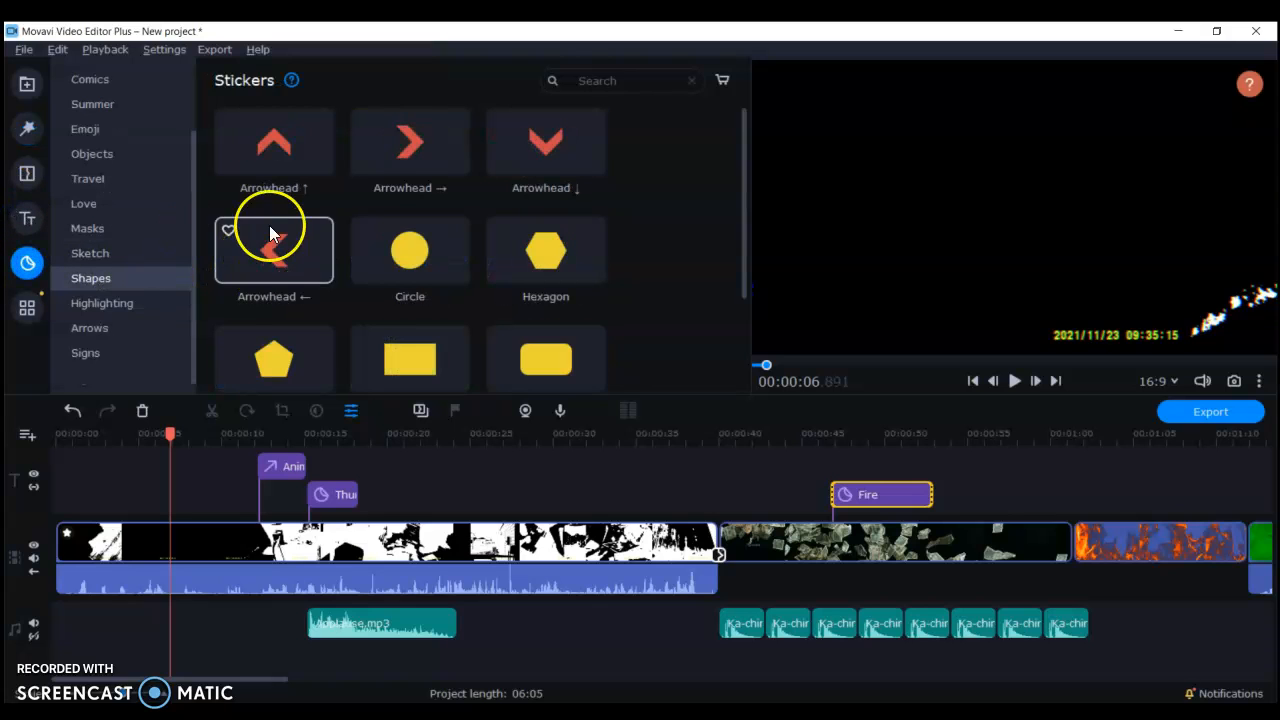
pyautogui.click(125, 253)
pyautogui.click(110, 329)
pyautogui.moveTo(407, 203); pyautogui.dragTo(945, 452)
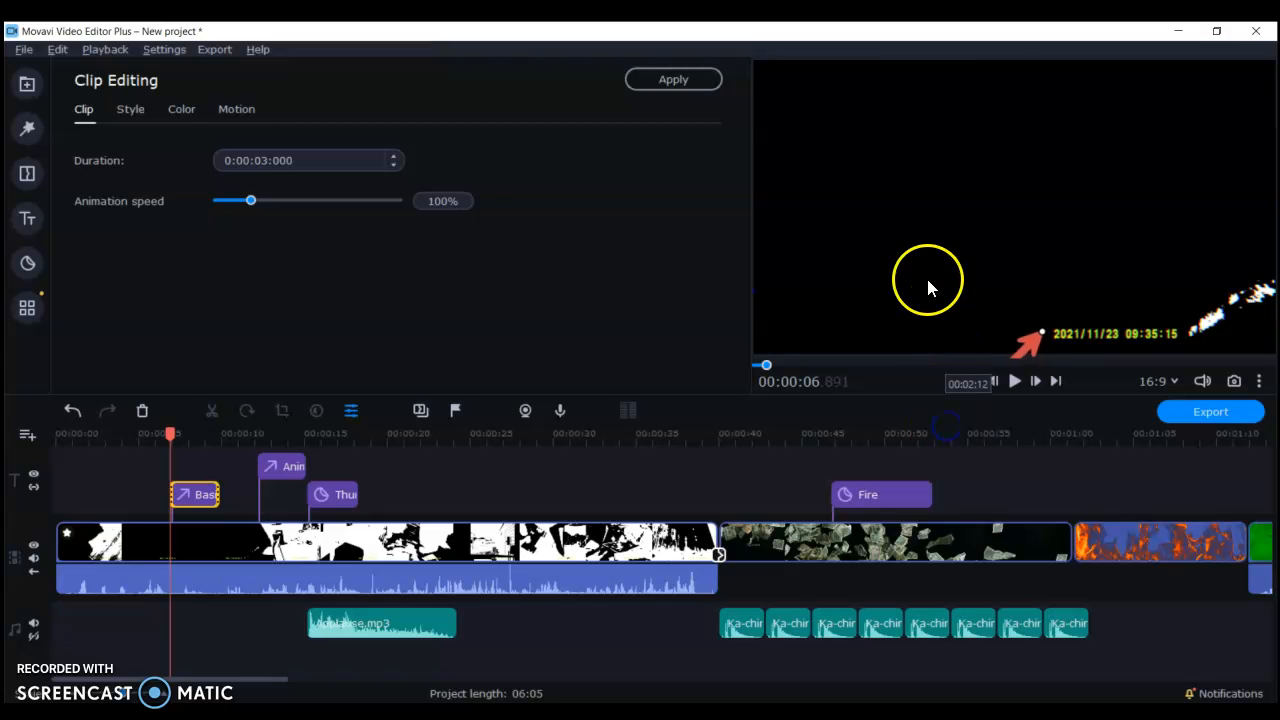
# - Play the first clip to preview the arrow sticker and look through the other arrow stickers
pyautogui.click(904, 262)
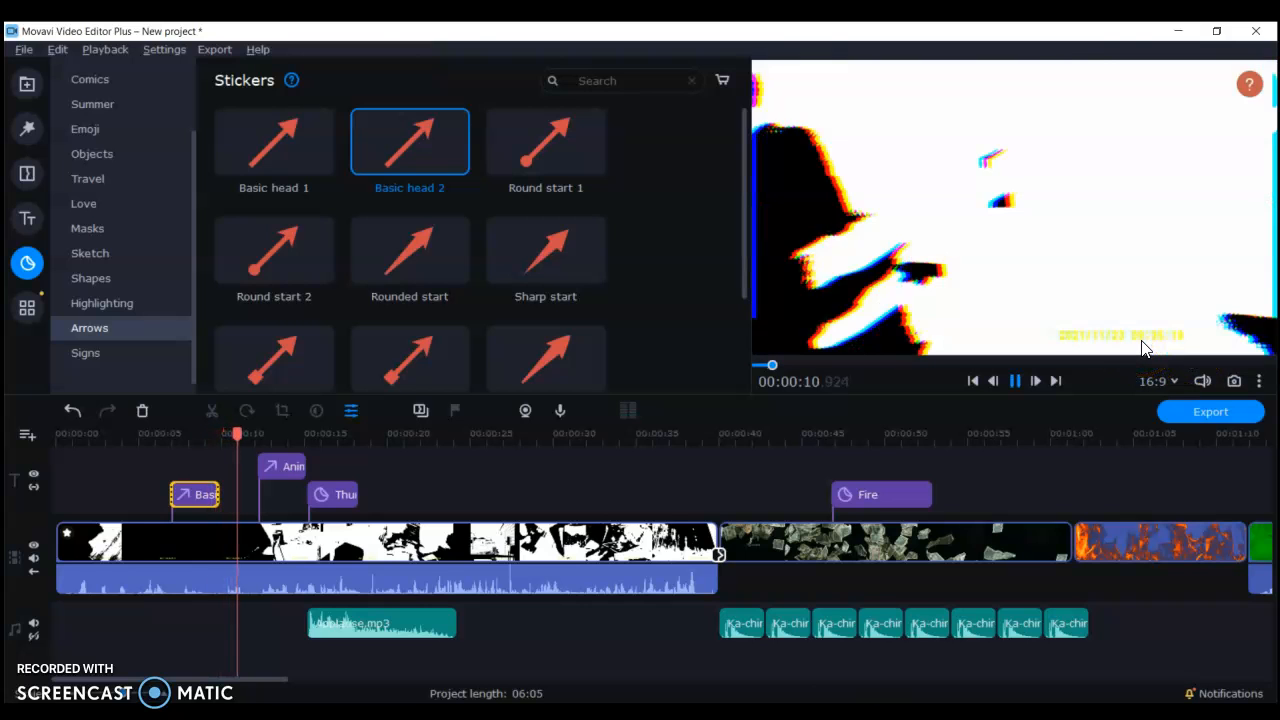
pyautogui.press('space')
pyautogui.scroll(-3, 455, 355)
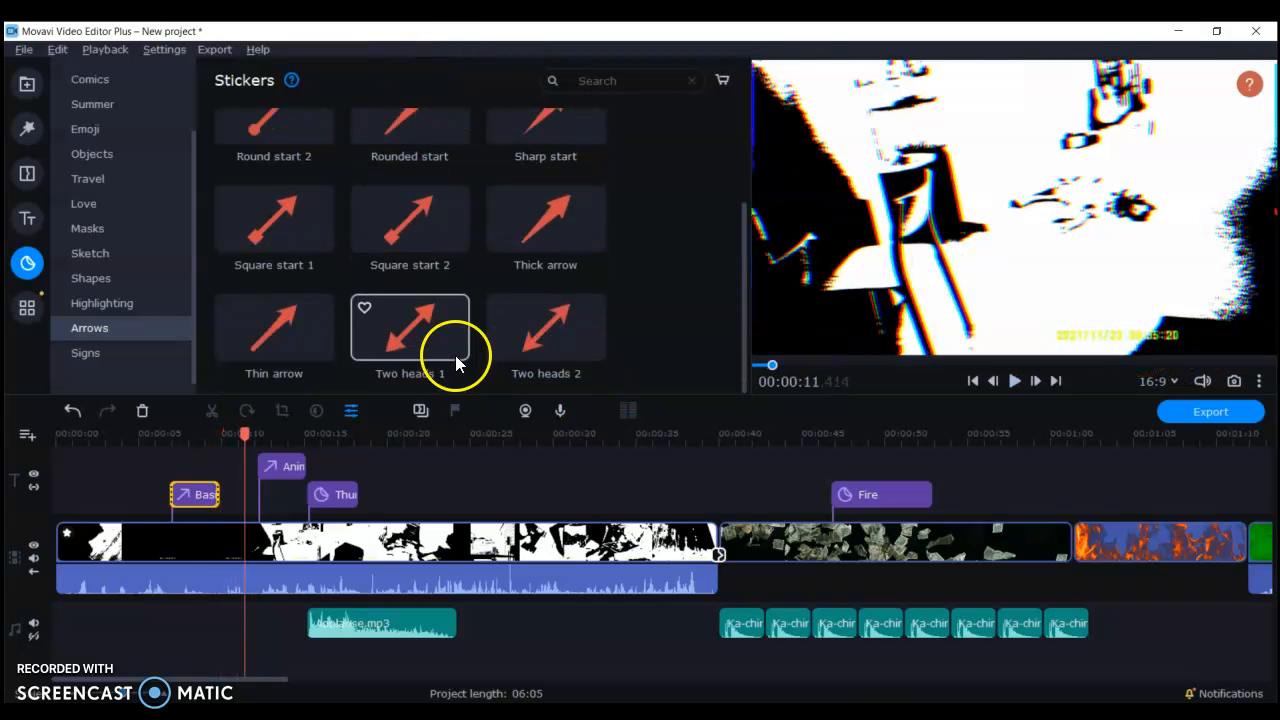
pyautogui.scroll(3, 455, 354)
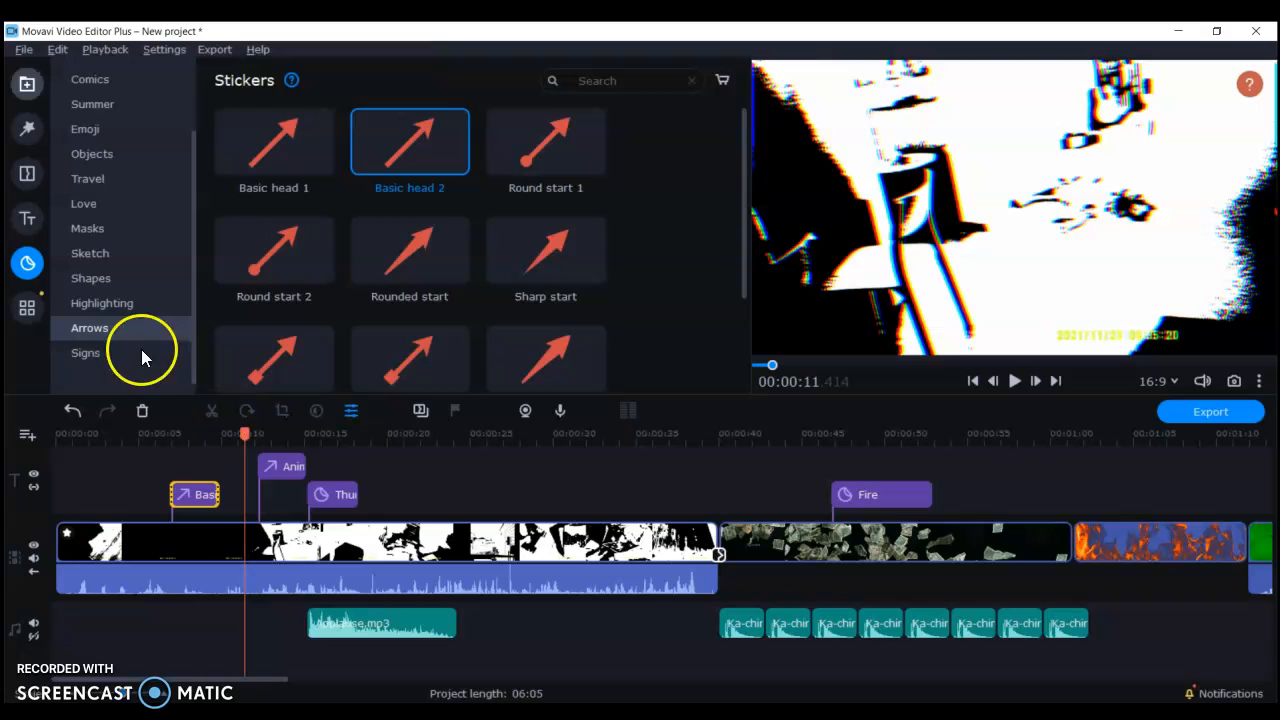
# - Look through the video editing tools and open the Overlay options for the first clip
pyautogui.click(27, 307)
pyautogui.scroll(-3, 480, 230)
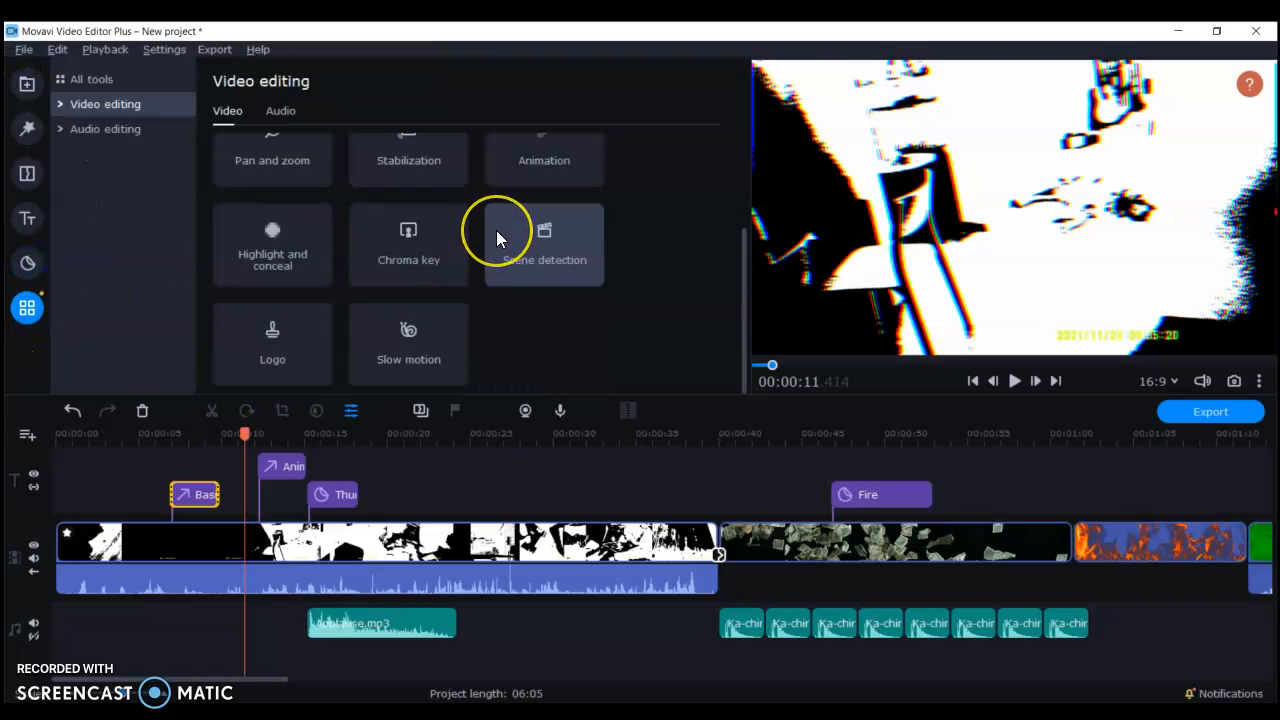
pyautogui.click(538, 184)
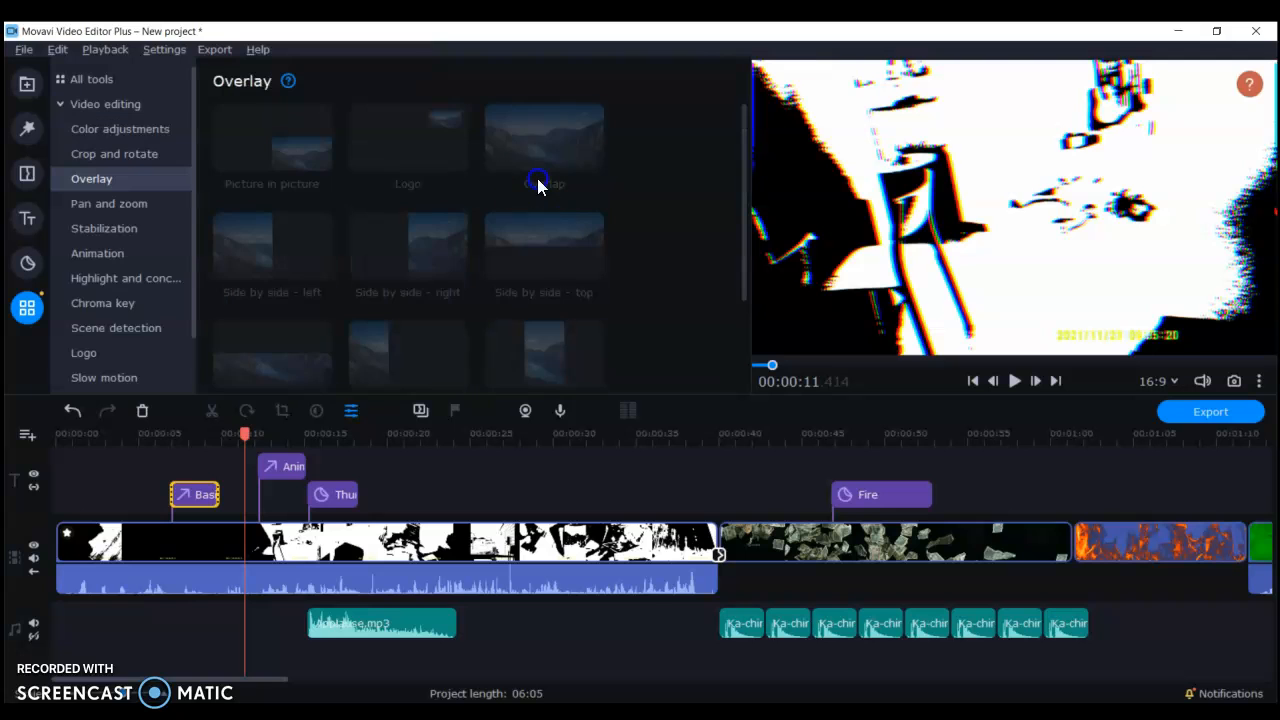
pyautogui.click(331, 540)
pyautogui.click(28, 265)
pyautogui.click(36, 310)
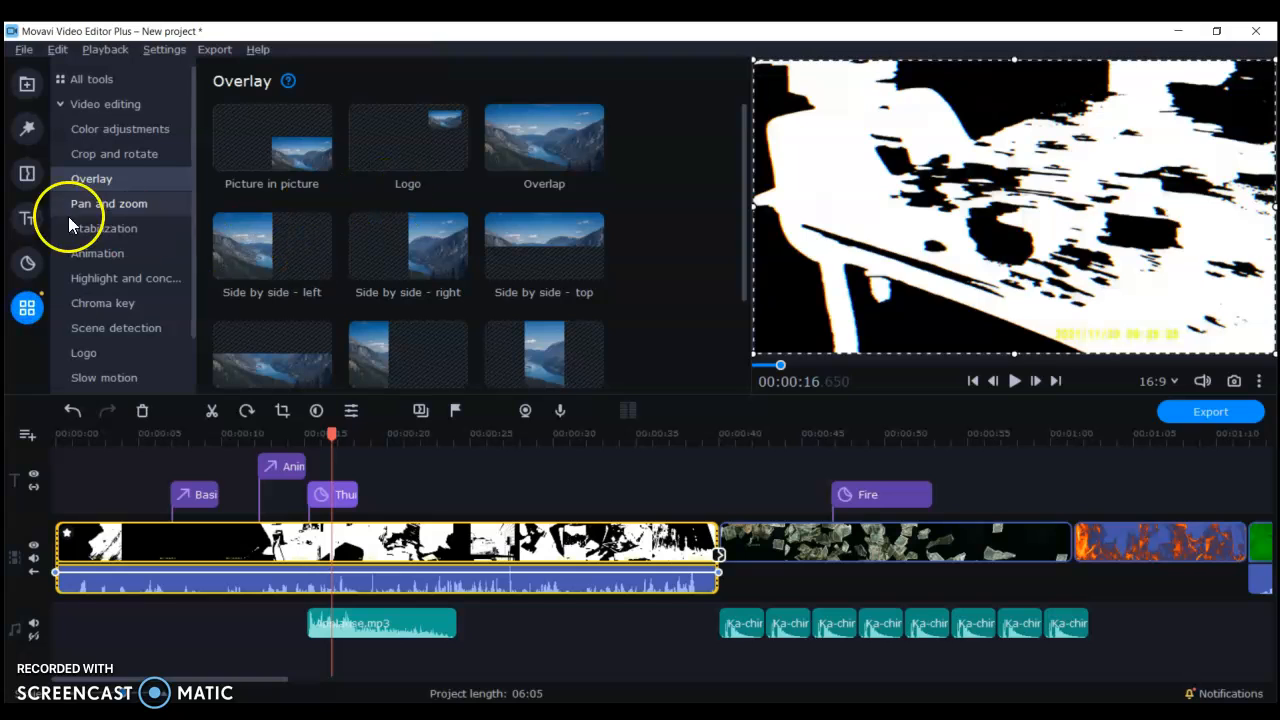
# - Look through the Stabilization, Pan and zoom, Chroma key, Highlight and conceal, and Animation tools for the first clip
pyautogui.click(96, 235)
pyautogui.click(98, 205)
pyautogui.click(106, 228)
pyautogui.click(122, 300)
pyautogui.click(150, 278)
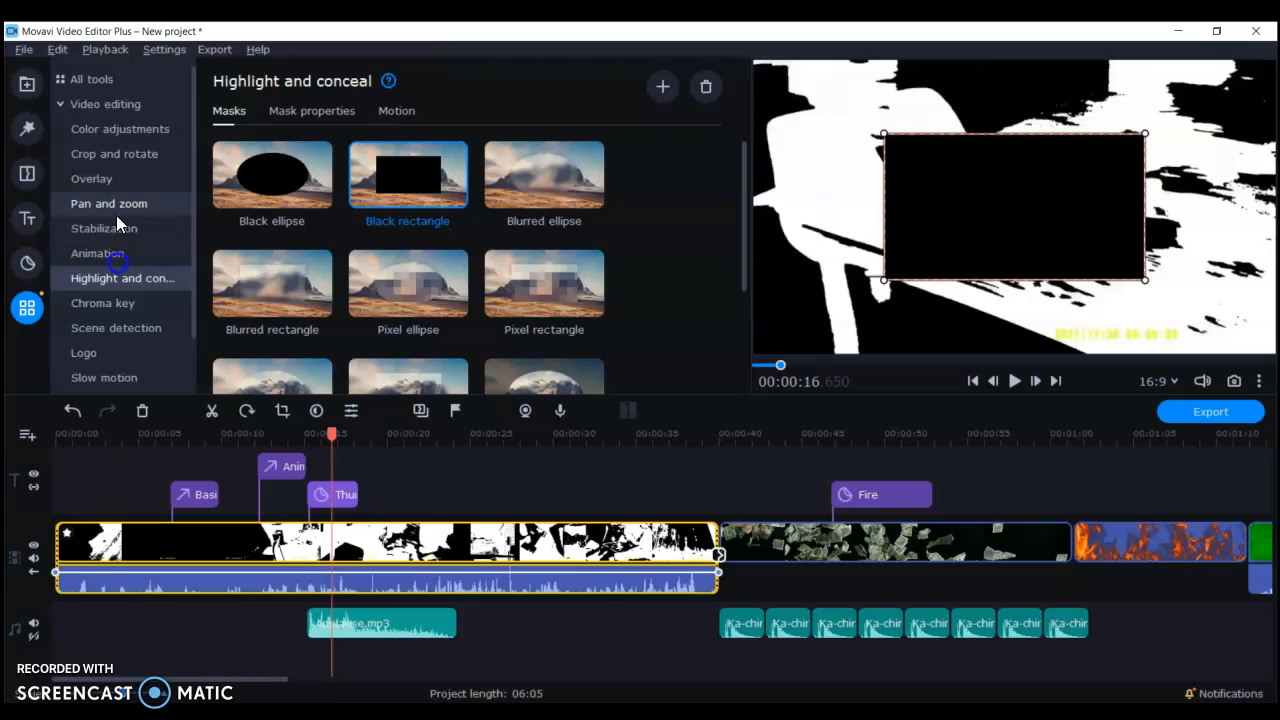
pyautogui.click(101, 200)
pyautogui.click(97, 253)
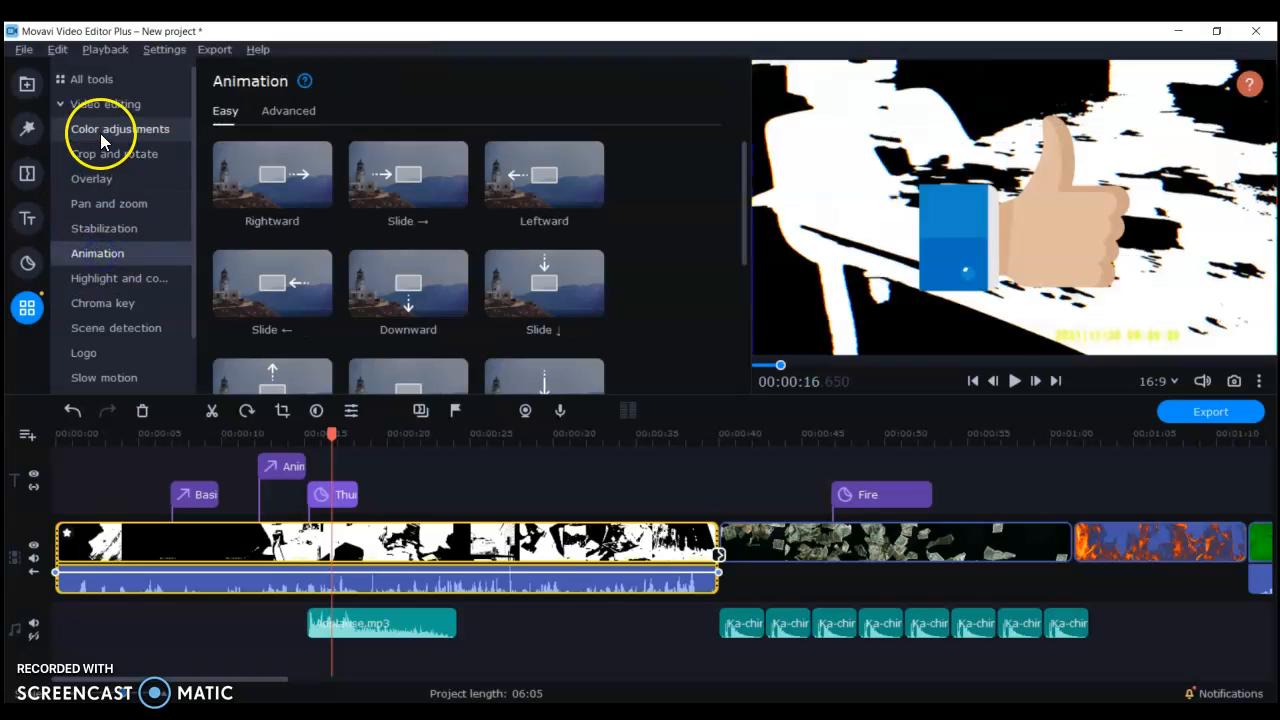
# - Examine the Color adjustments, Crop and rotate, and Overlay tools for the first clip
pyautogui.click(100, 105)
pyautogui.click(119, 130)
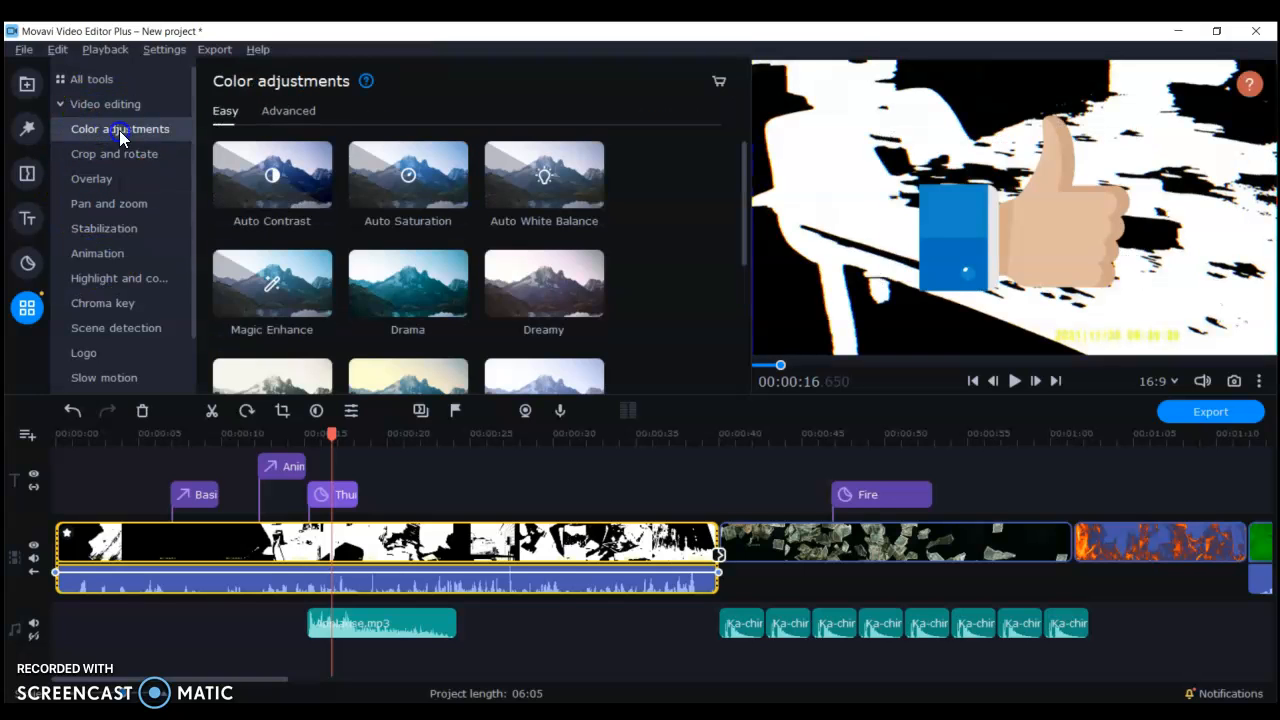
pyautogui.click(128, 154)
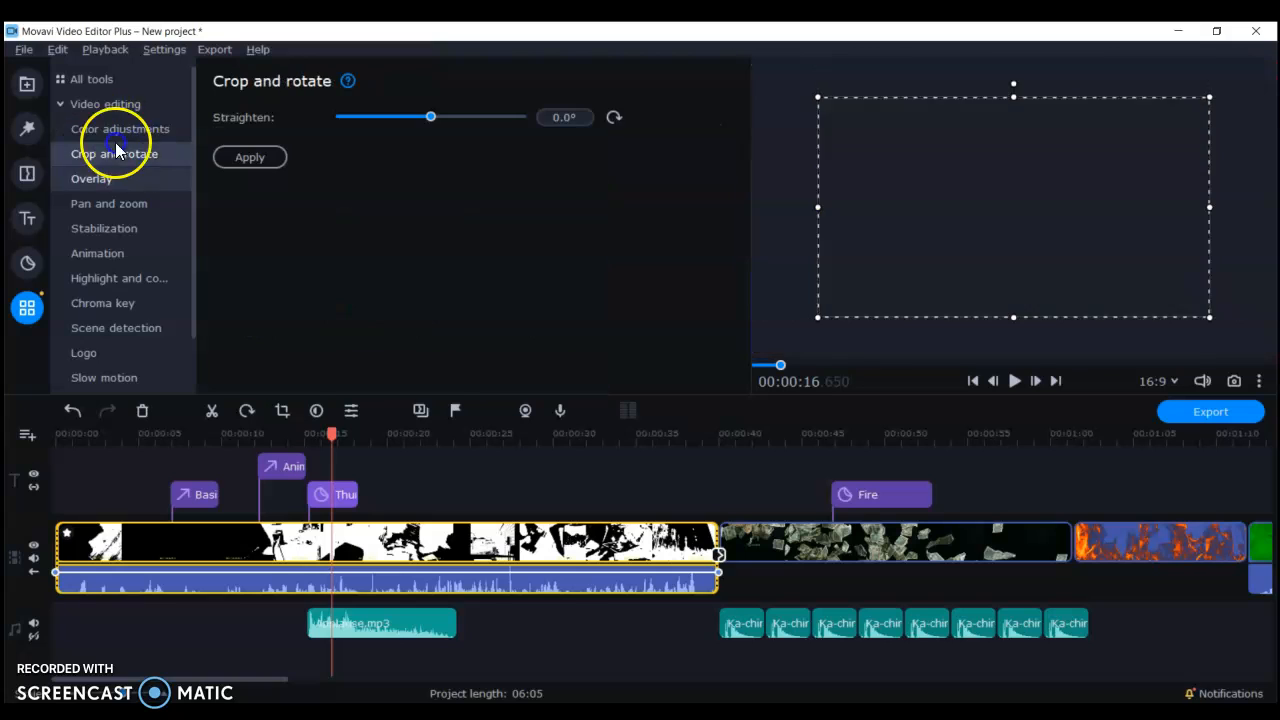
pyautogui.click(143, 177)
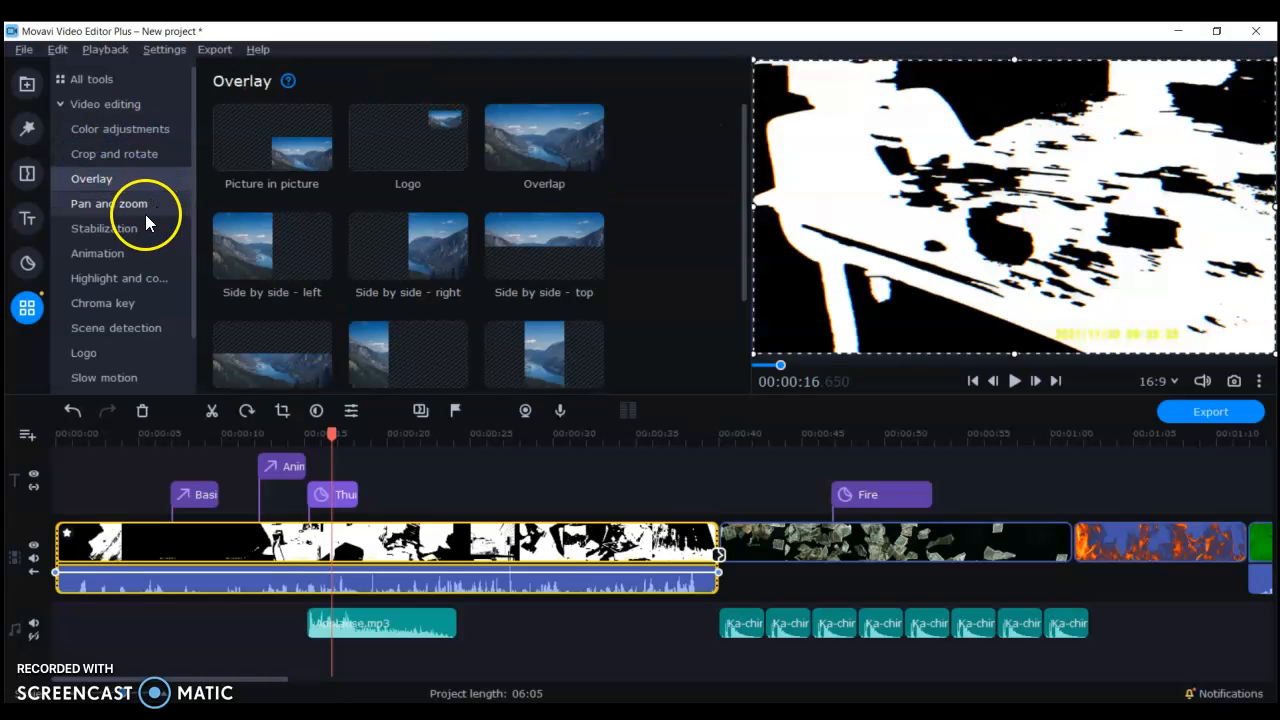
# - Try to apply the Top to bottom pan and zoom effect to the first clip and scrub just before the thumbs-up sticker
pyautogui.click(146, 210)
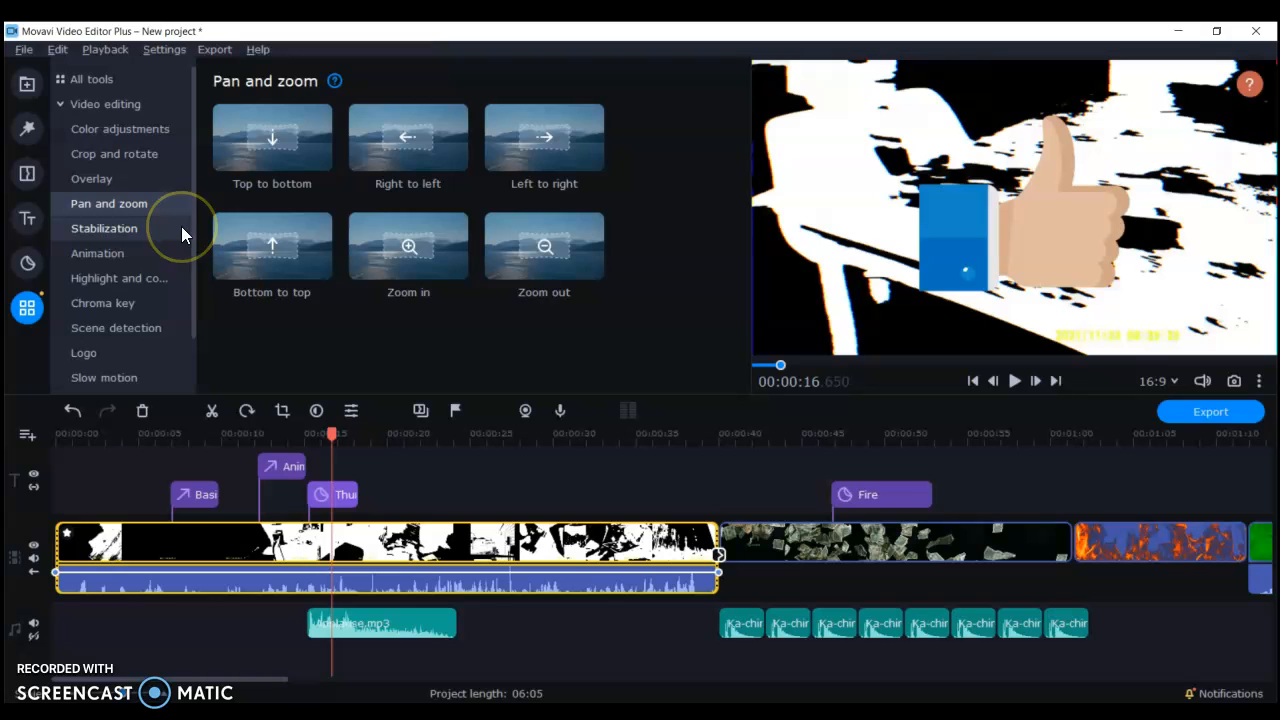
pyautogui.moveTo(328, 128); pyautogui.dragTo(271, 595)
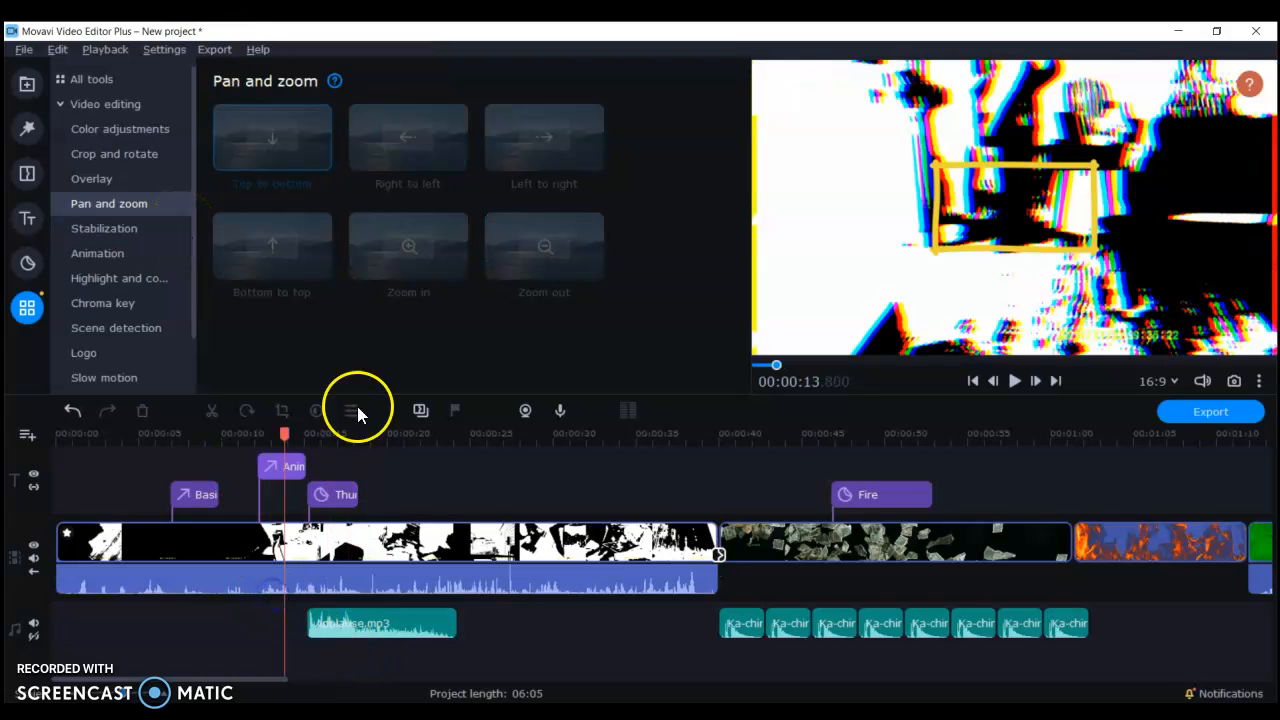
pyautogui.click(326, 565)
pyautogui.click(323, 494)
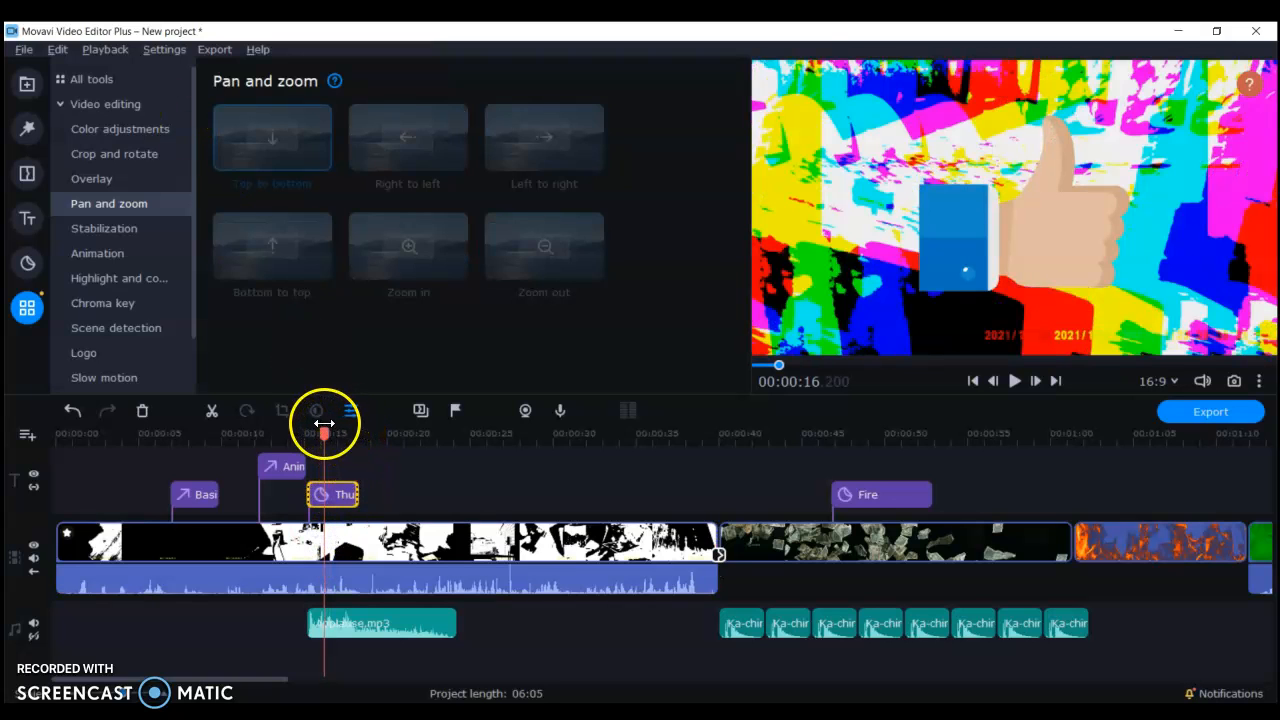
pyautogui.moveTo(320, 432); pyautogui.dragTo(298, 432)
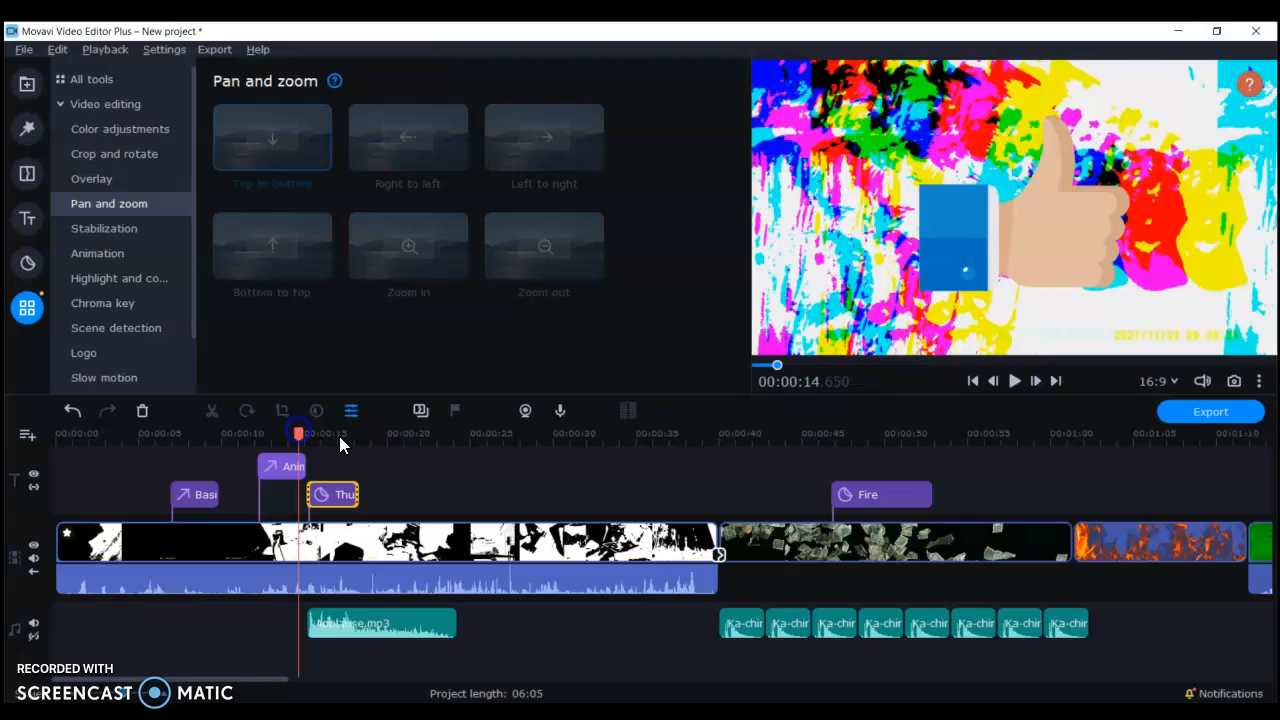
# - Play the section with the thumbs-up sticker and open the clip properties of the Applause sound
pyautogui.press('space')
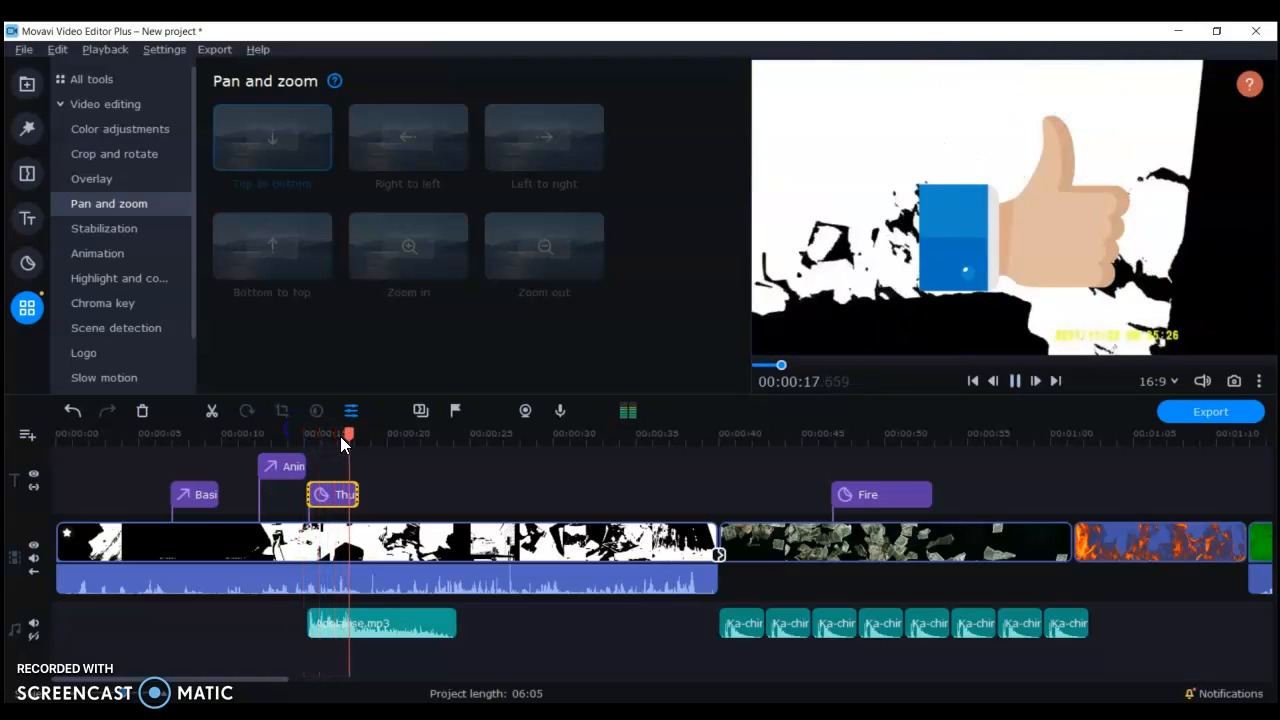
pyautogui.click(68, 432)
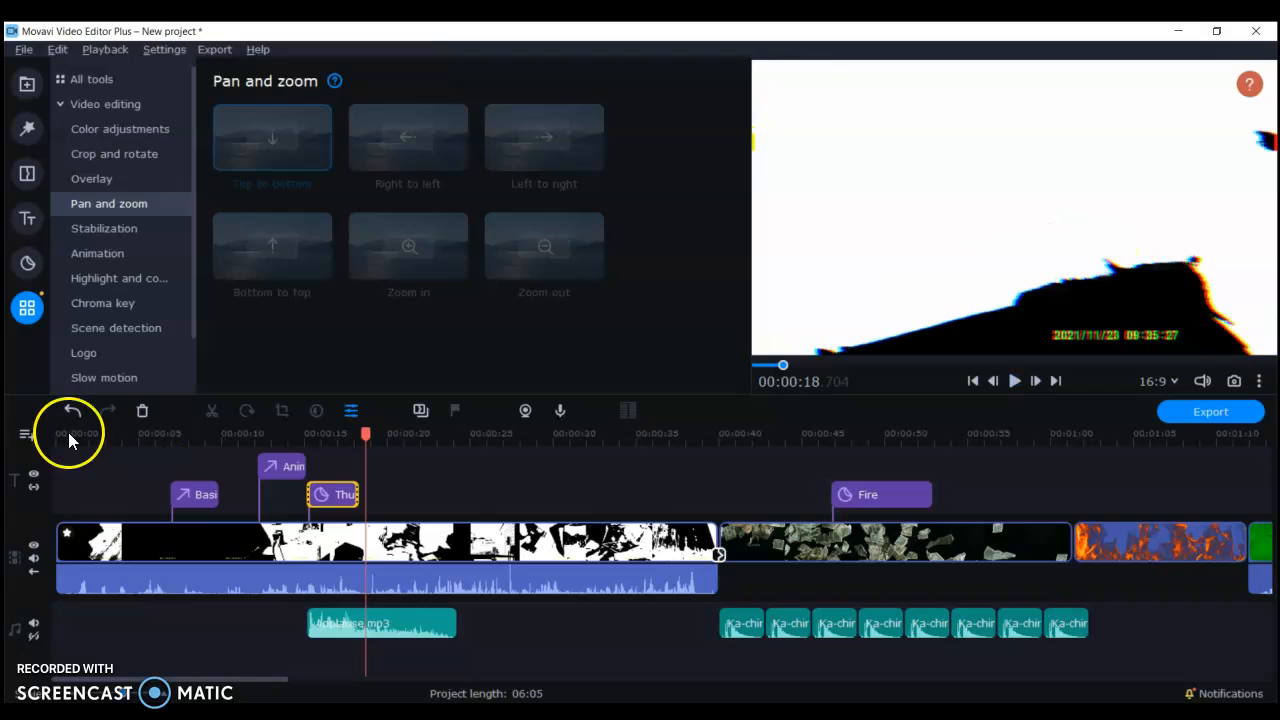
pyautogui.click(374, 620)
pyautogui.doubleClick(377, 622)
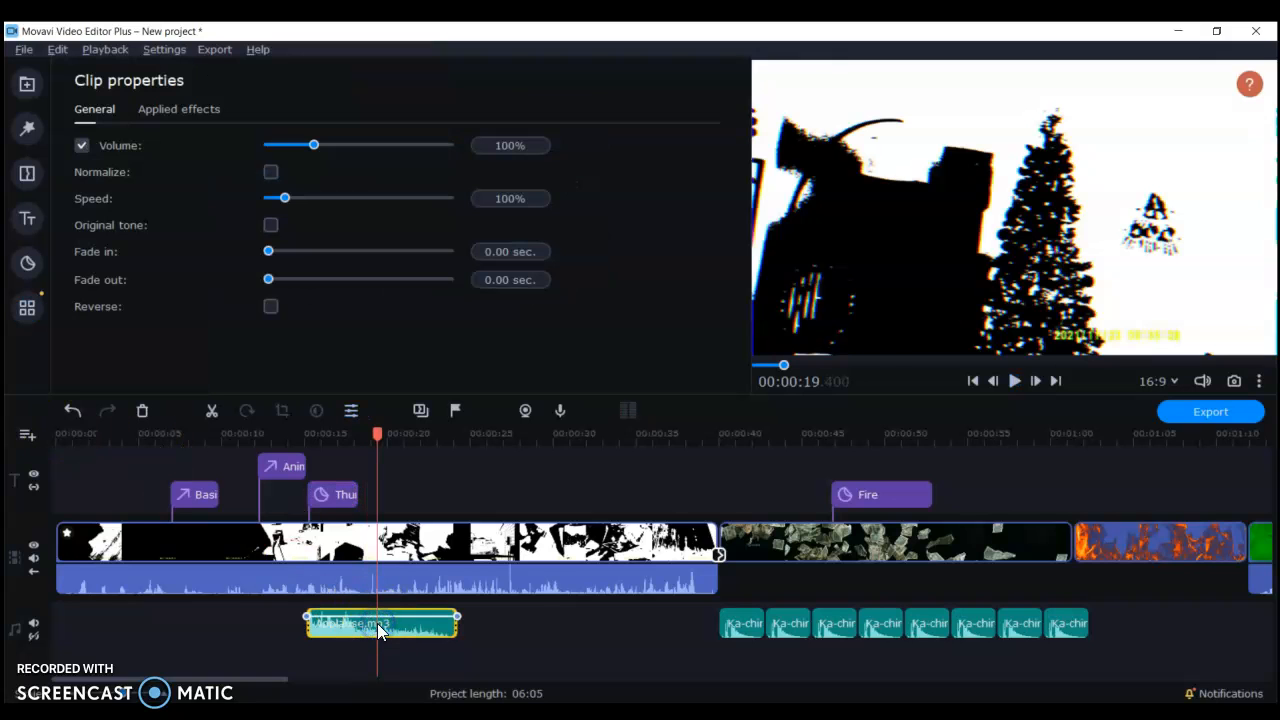
# - Preview the Applause sound at 400% volume and settle its volume at 62%
pyautogui.moveTo(320, 147); pyautogui.dragTo(534, 165)
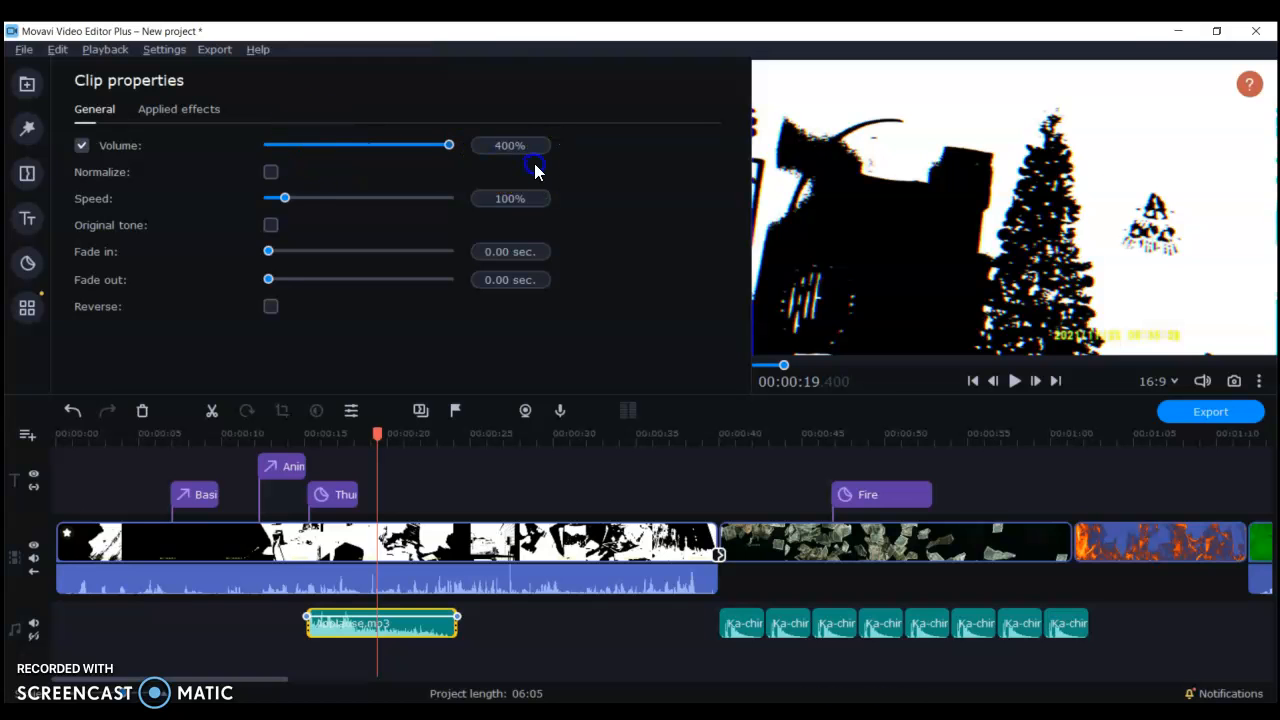
pyautogui.press('space')
pyautogui.press('space')
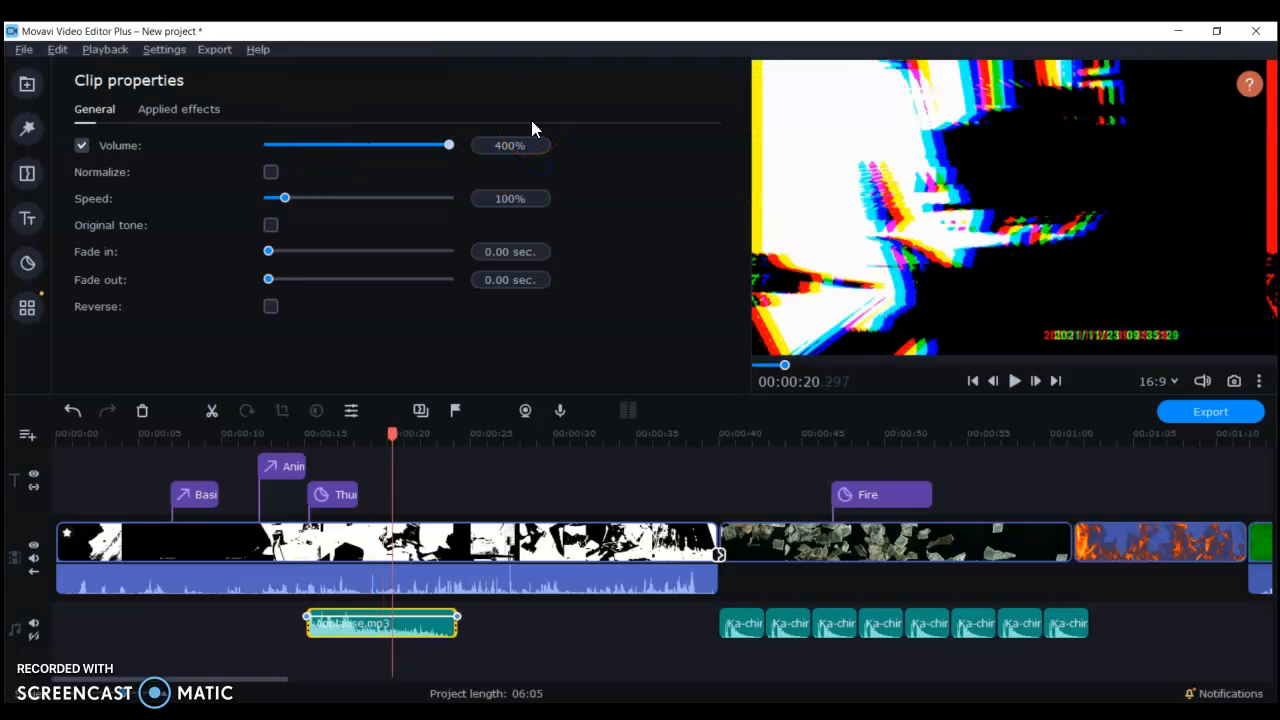
pyautogui.moveTo(461, 148); pyautogui.dragTo(318, 172)
pyautogui.press('space')
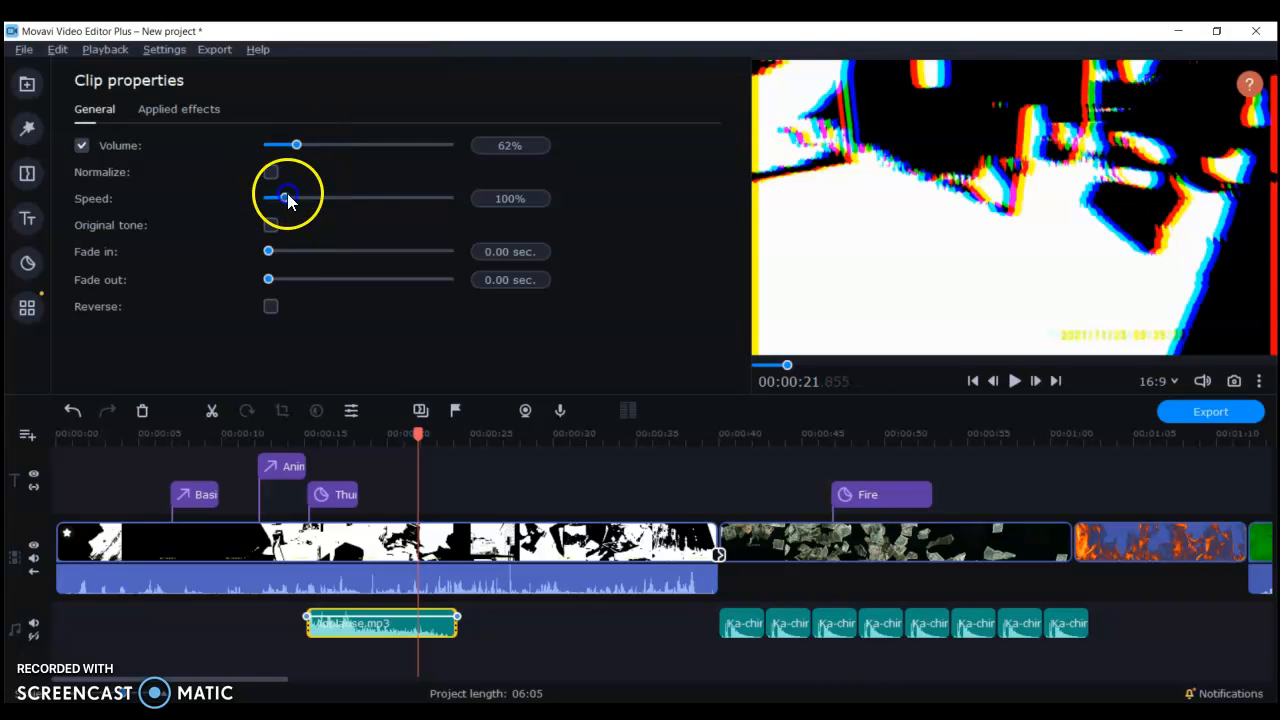
# - Try a speed of 1000% on the Applause sound and play it back from just before the thumbs-up sticker
pyautogui.moveTo(287, 197); pyautogui.dragTo(524, 228)
pyautogui.press('space')
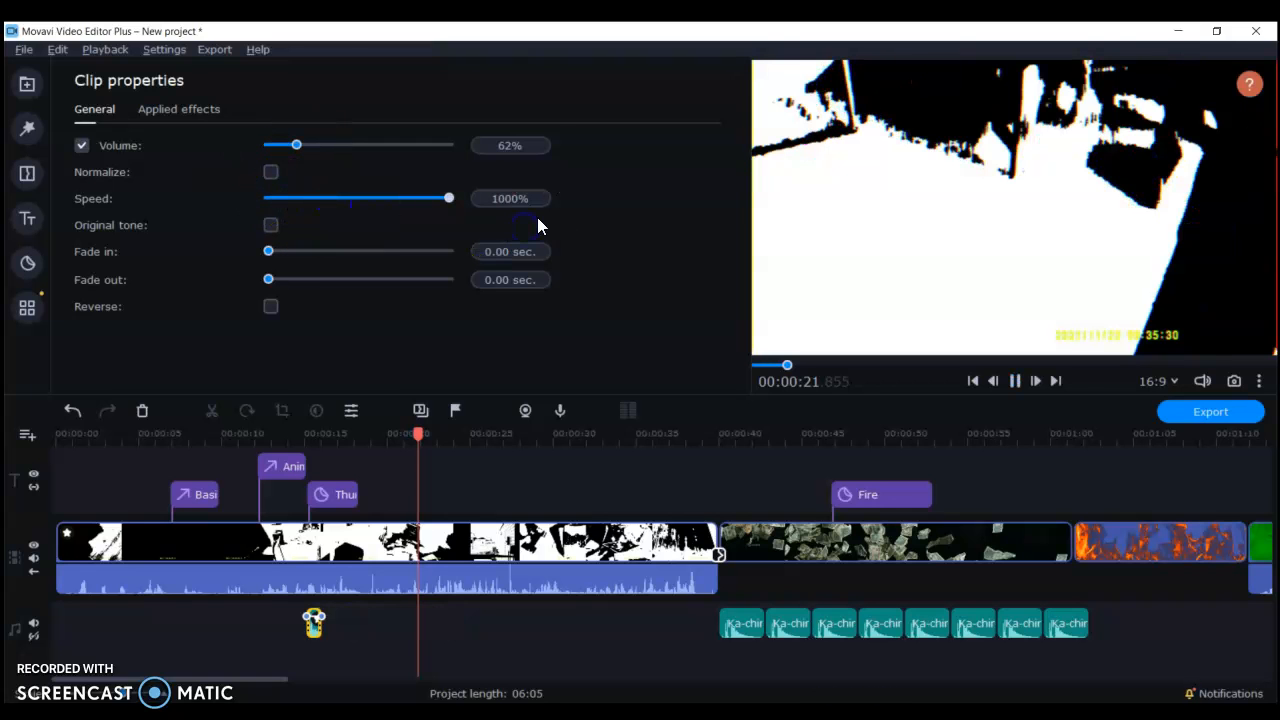
pyautogui.press('space')
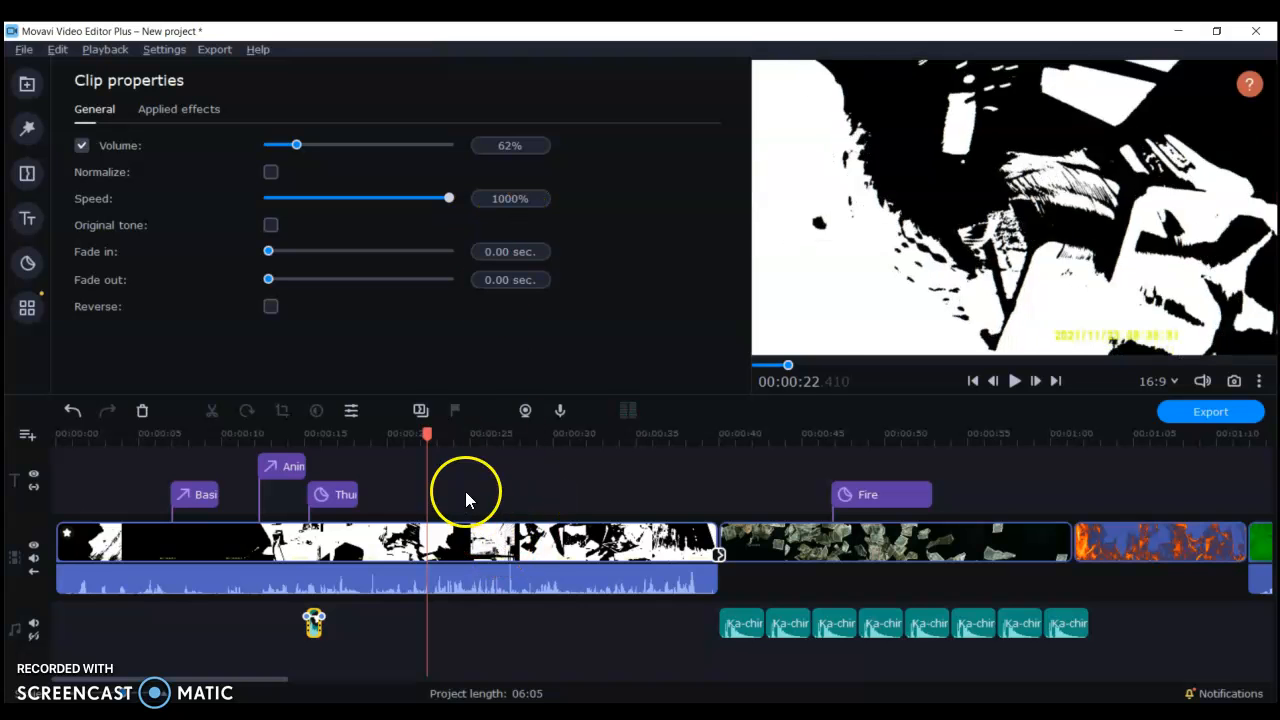
pyautogui.moveTo(430, 432); pyautogui.dragTo(280, 438)
pyautogui.press('space')
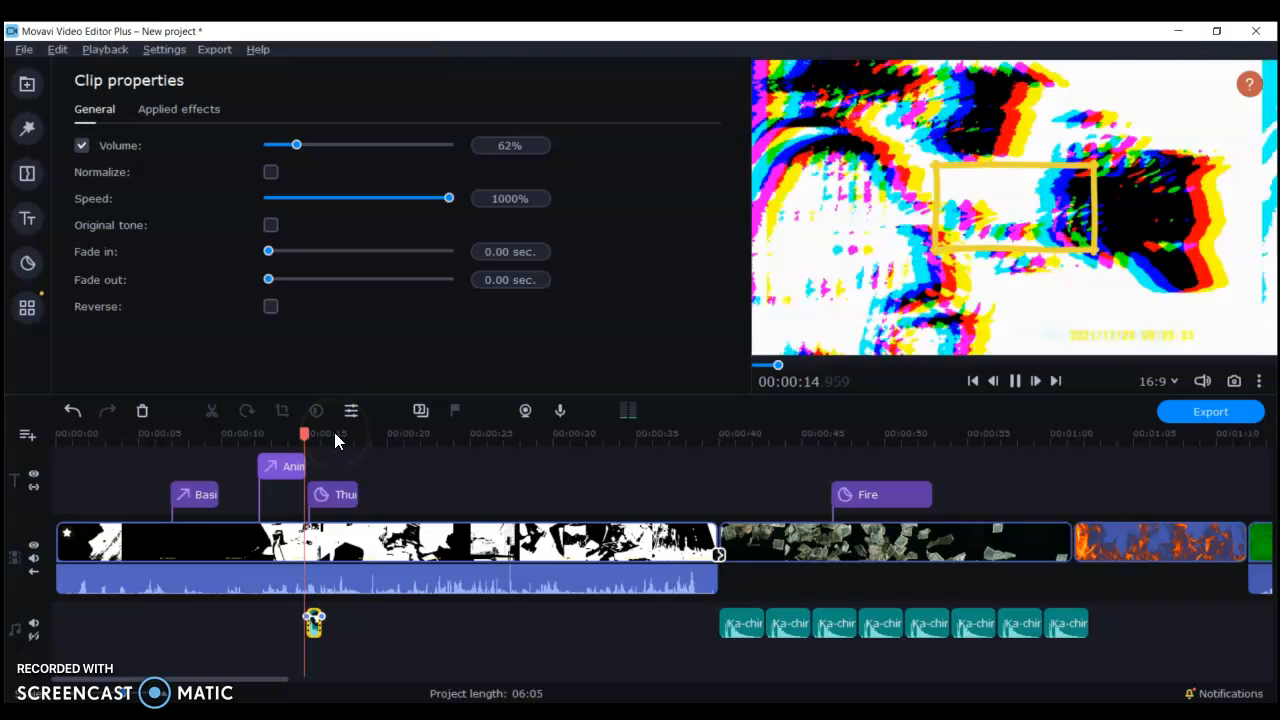
pyautogui.press('space')
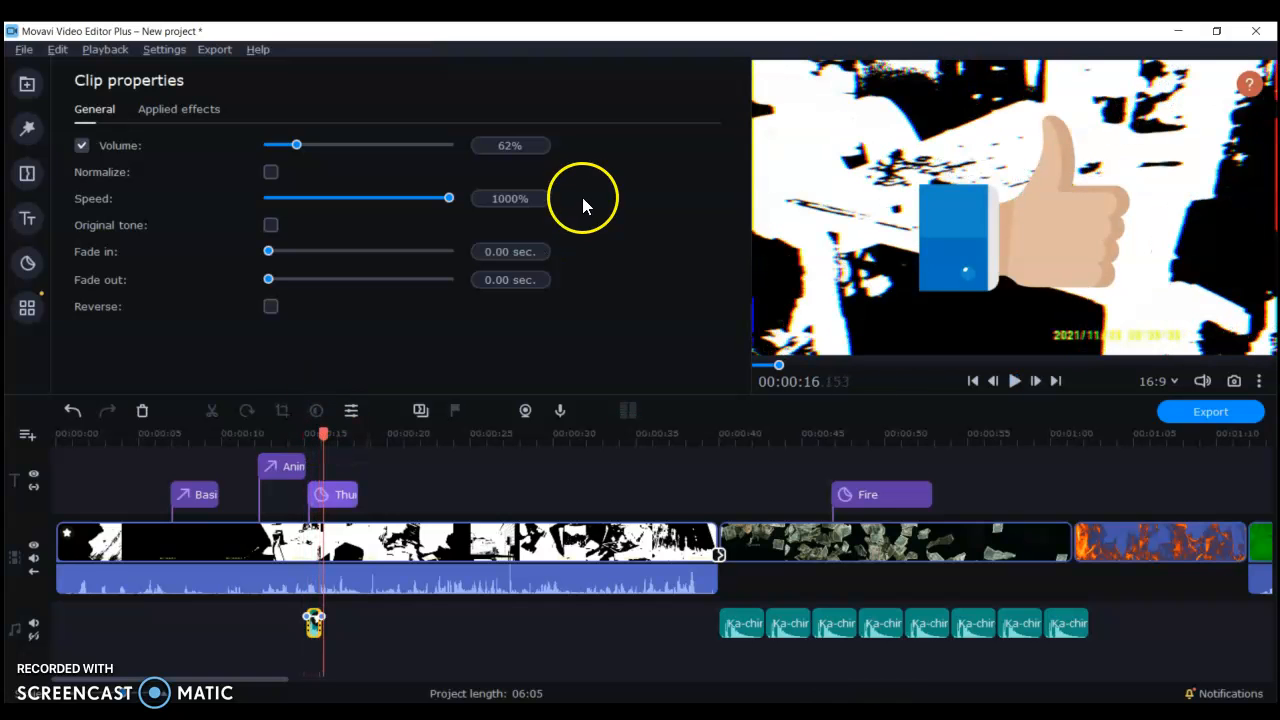
# - Try a speed of 10% on the Applause sound and play it back
pyautogui.moveTo(449, 197); pyautogui.dragTo(265, 226)
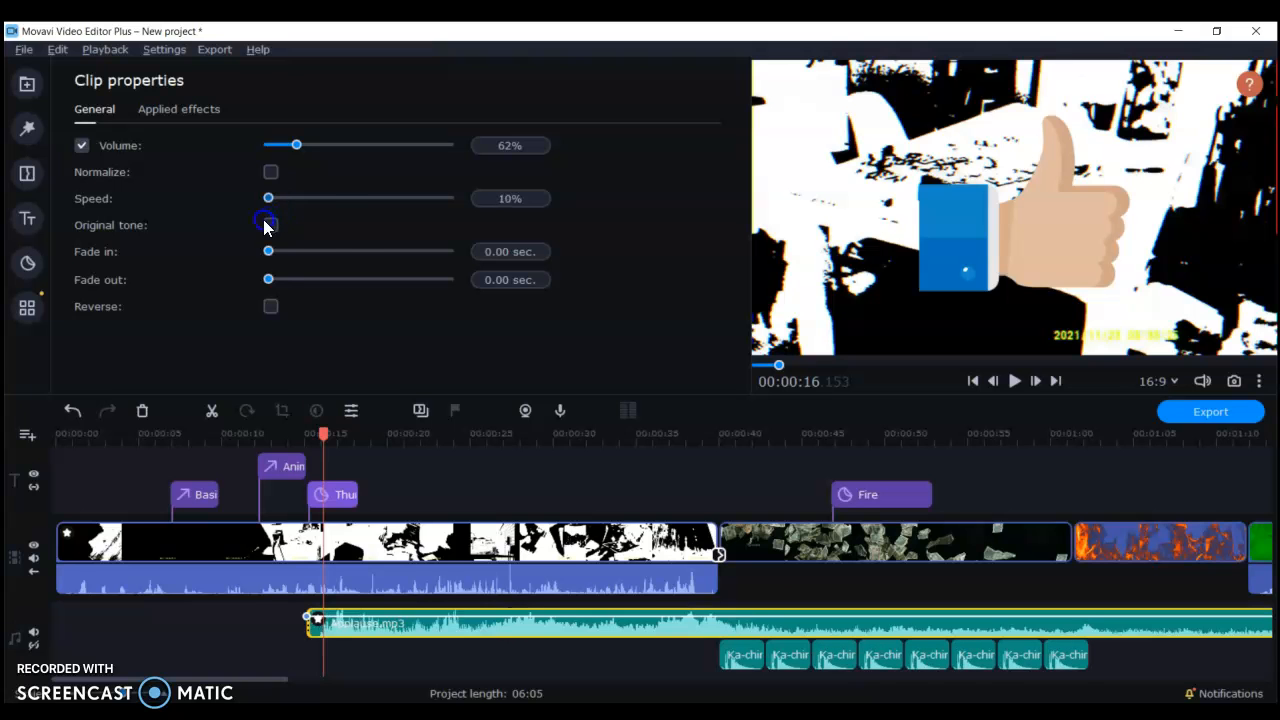
pyautogui.press('space')
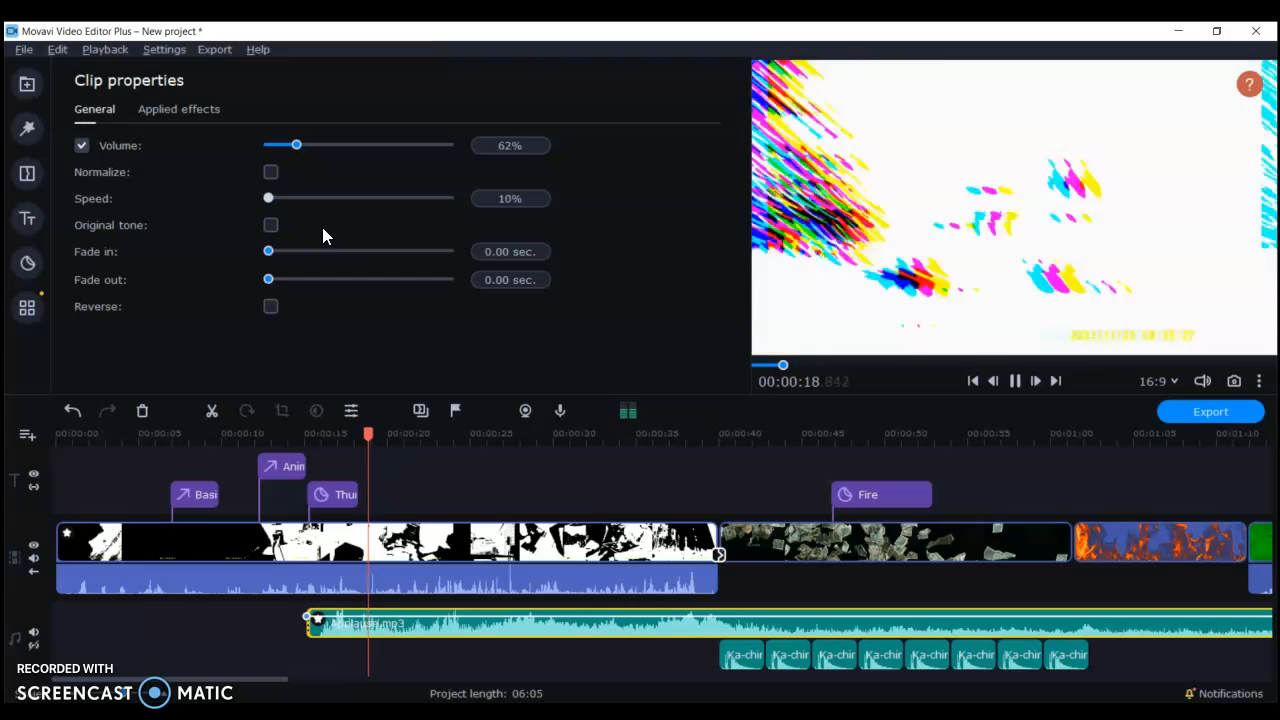
pyautogui.press('space')
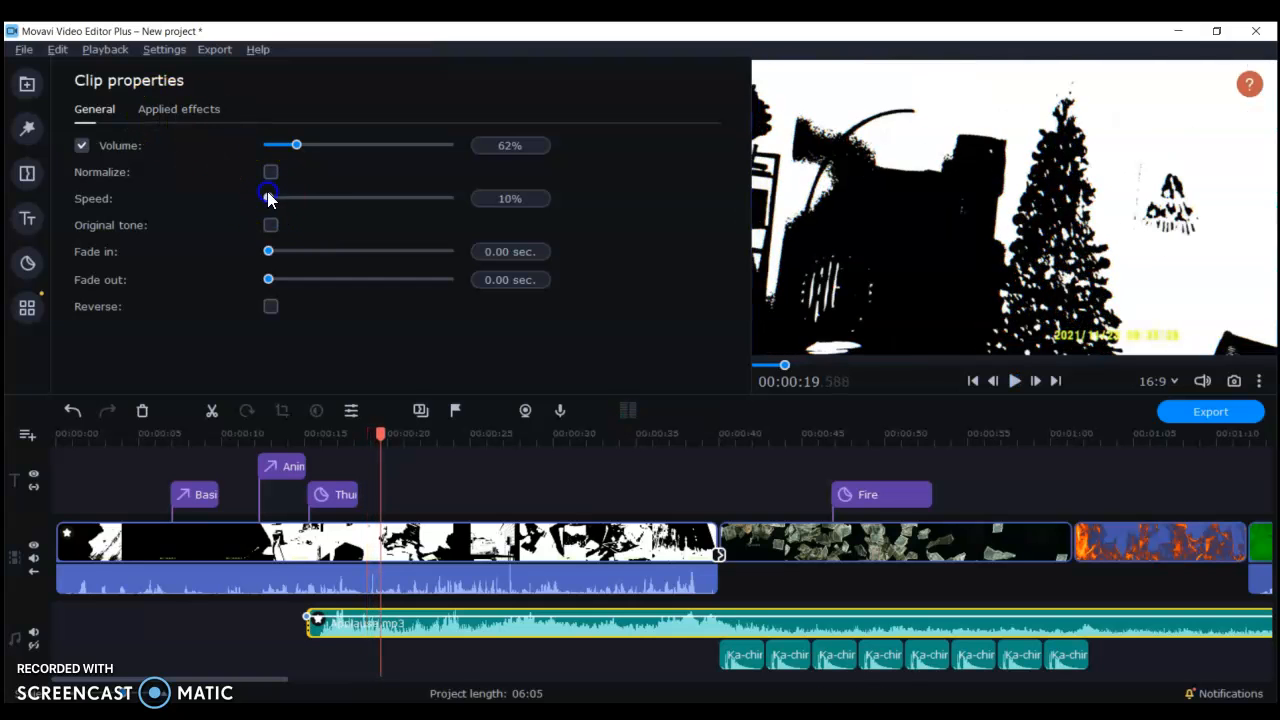
# - Try a speed of 110% on the Applause sound, preview it, and slow it down to about 92%
pyautogui.moveTo(270, 198)
pyautogui.mouseDown()
pyautogui.moveTo(287, 199)
pyautogui.moveTo(285, 217)
pyautogui.mouseUp()
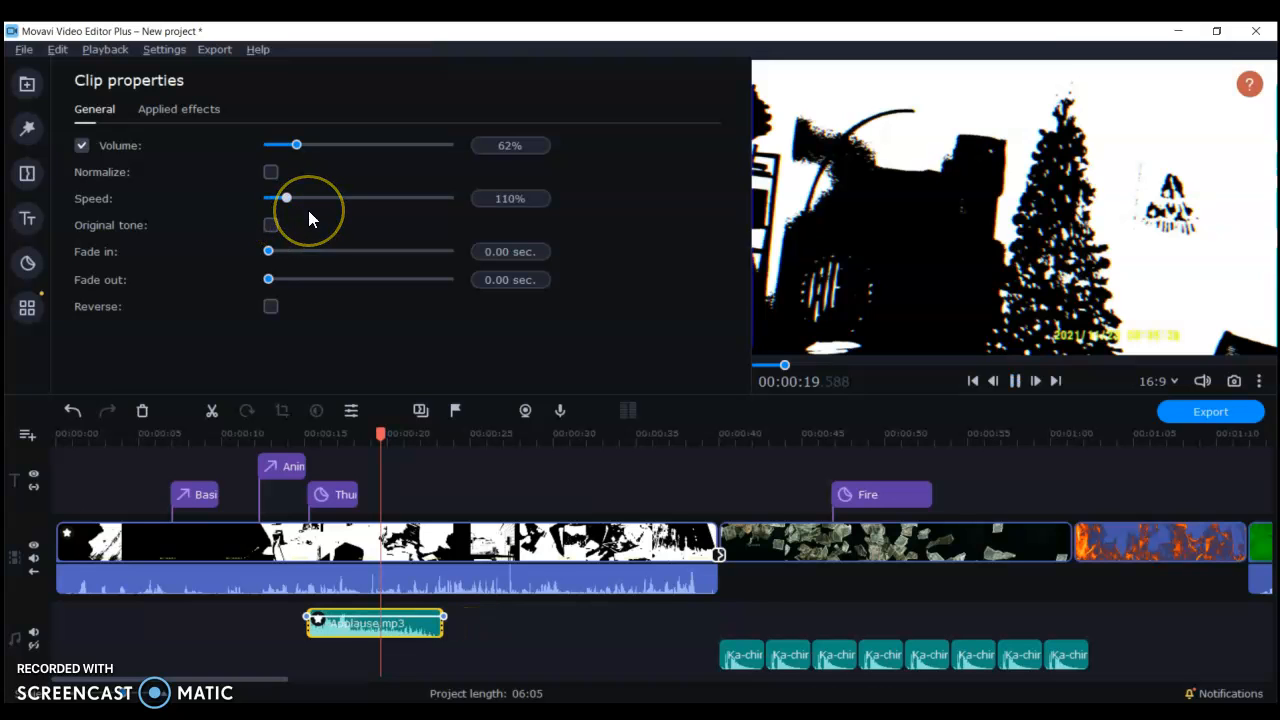
pyautogui.press('space')
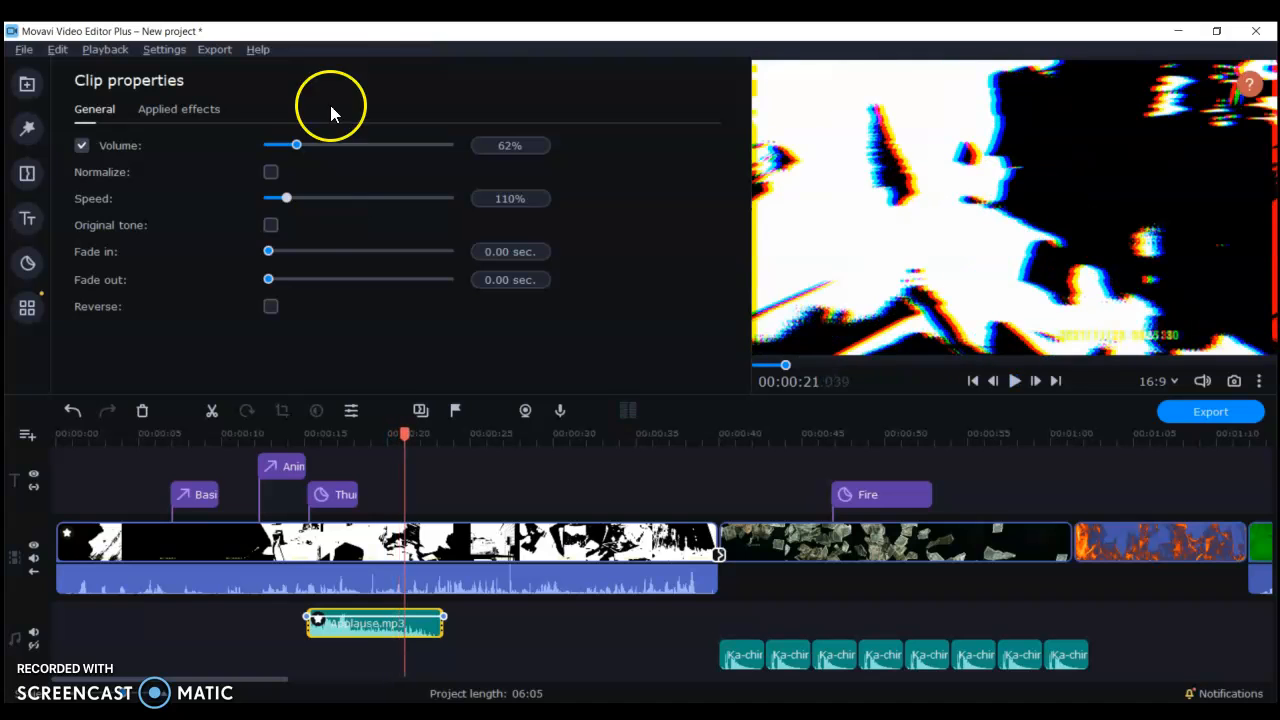
pyautogui.click(280, 197)
pyautogui.moveTo(280, 196); pyautogui.dragTo(283, 197)
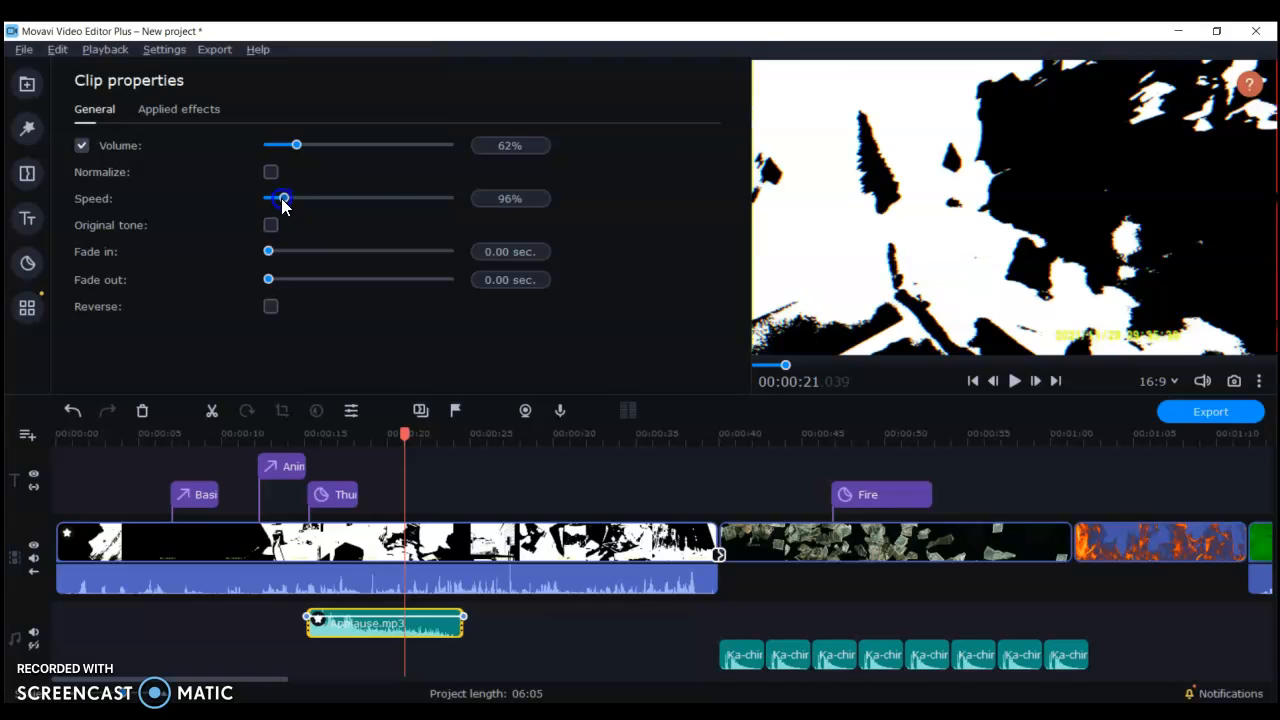
# - Set the speed of the Applause sound to exactly 100%
pyautogui.click(510, 198)
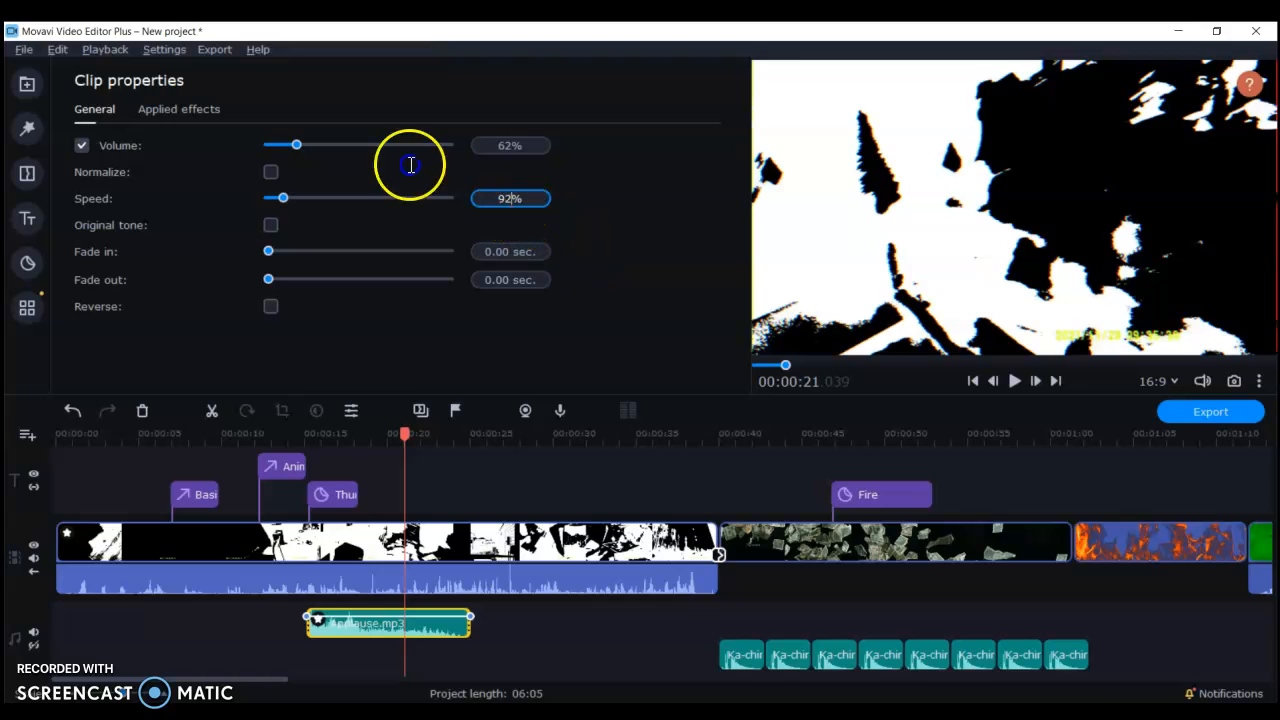
pyautogui.press('BackSpace')
pyautogui.press('BackSpace')
pyautogui.write('1')
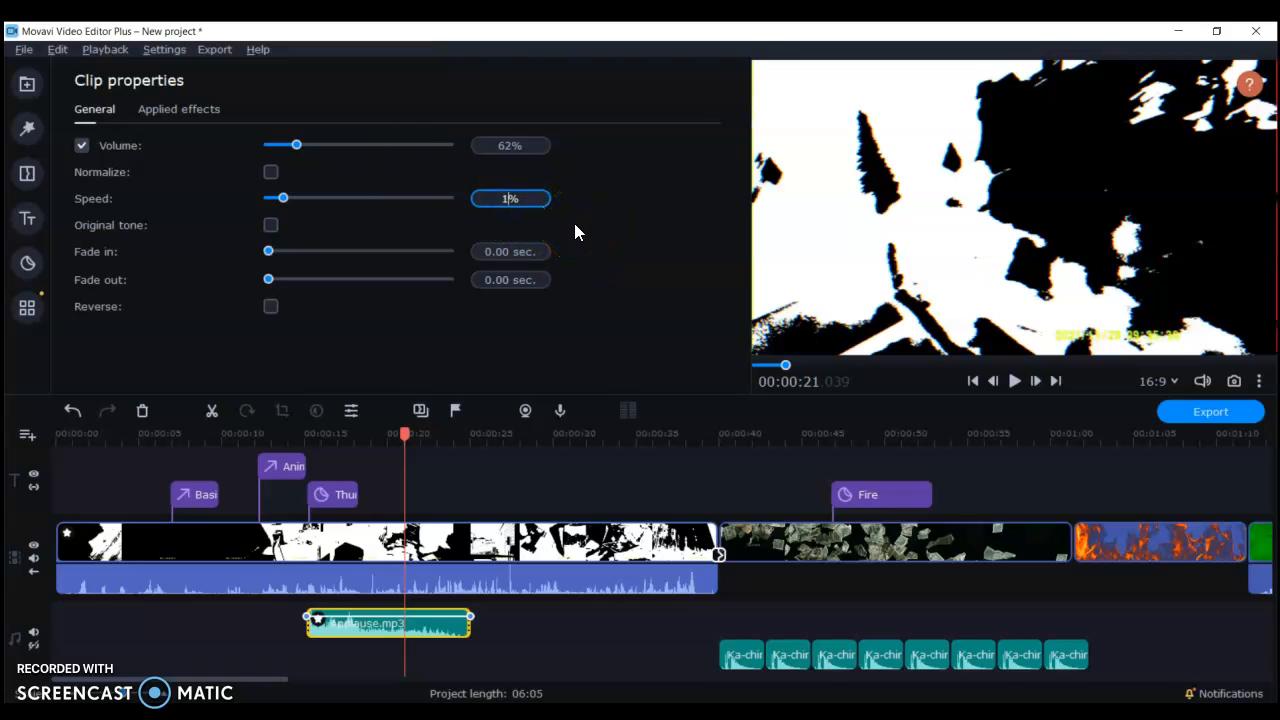
pyautogui.write('00')
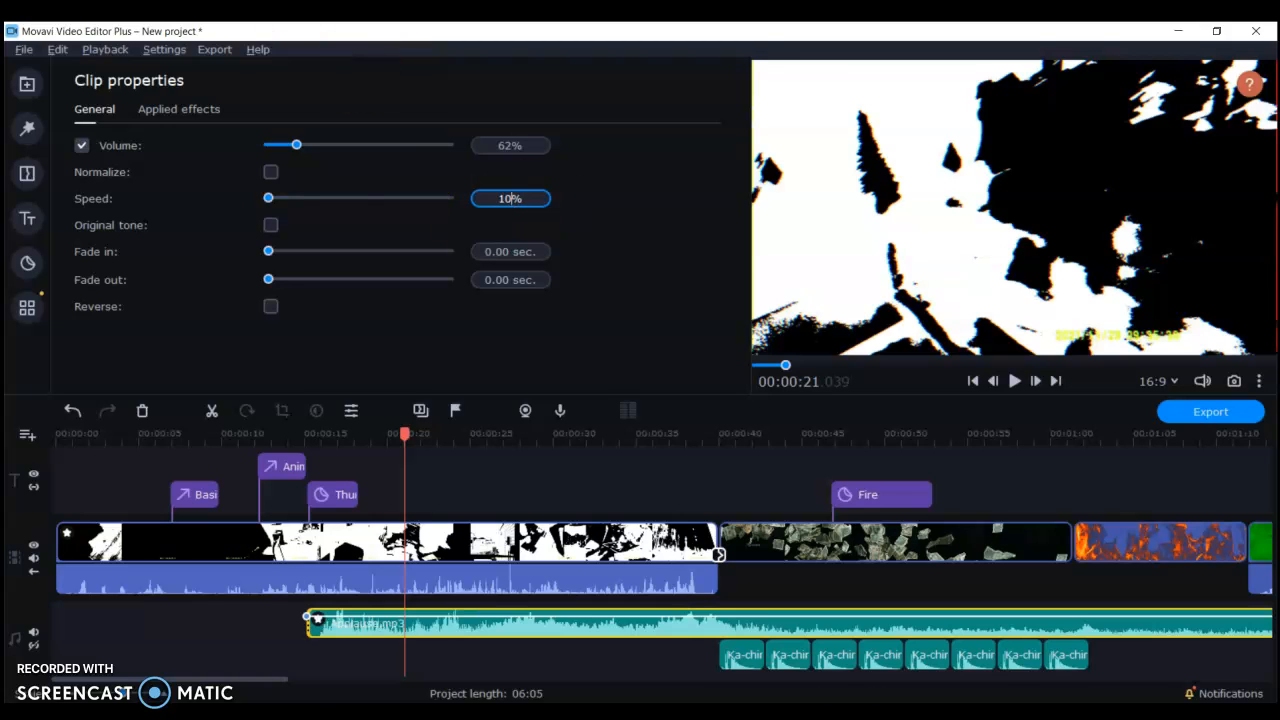
pyautogui.write('00')
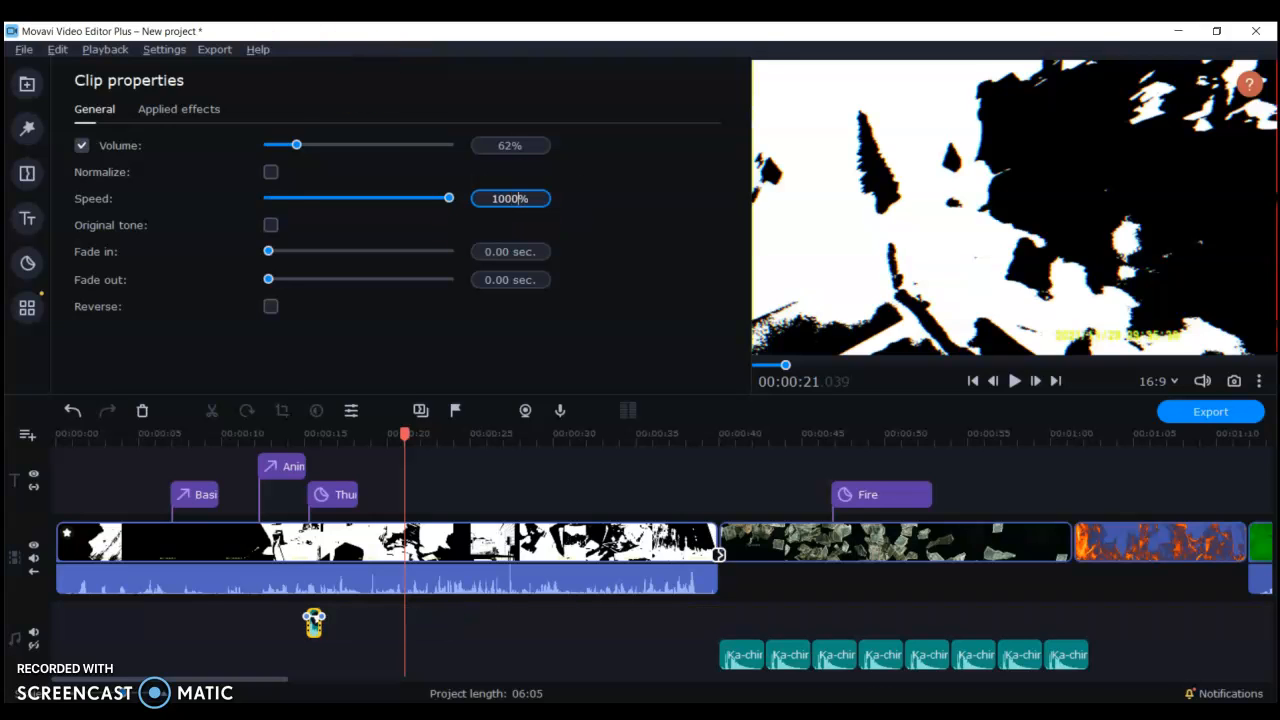
pyautogui.press('BackSpace')
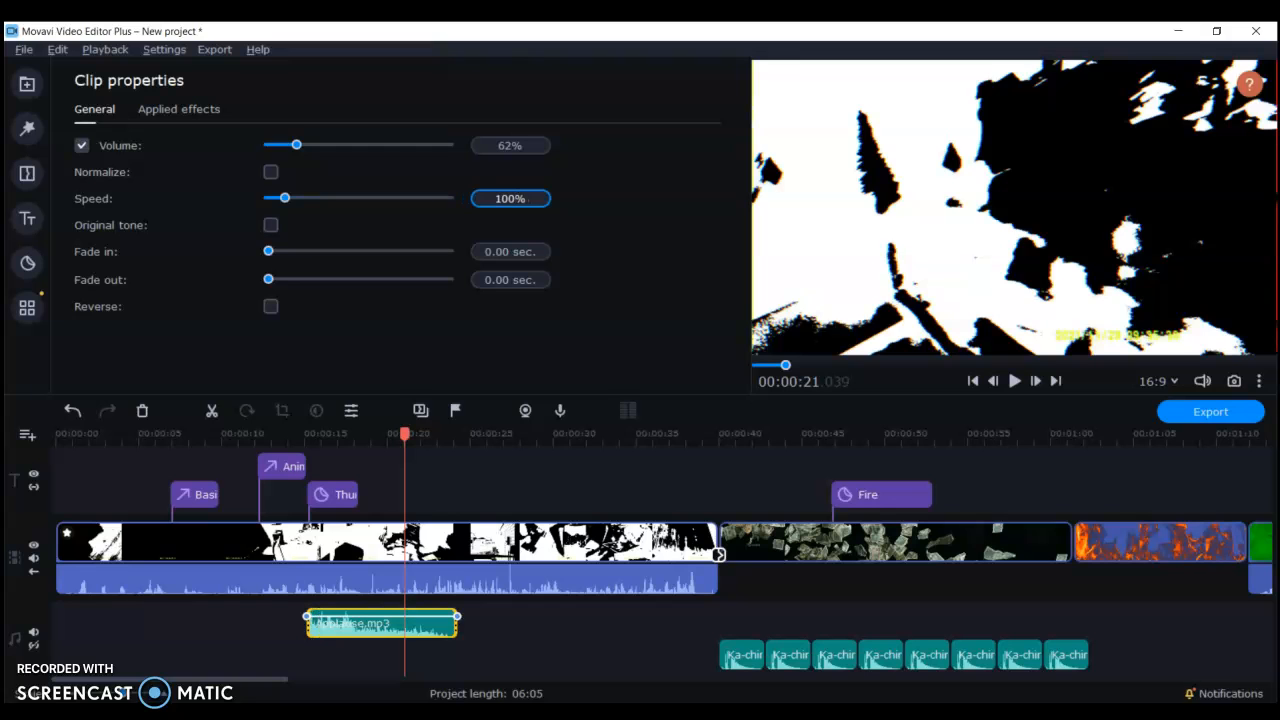
# - Look through the Featured titles and the Color filters collection
pyautogui.click(40, 218)
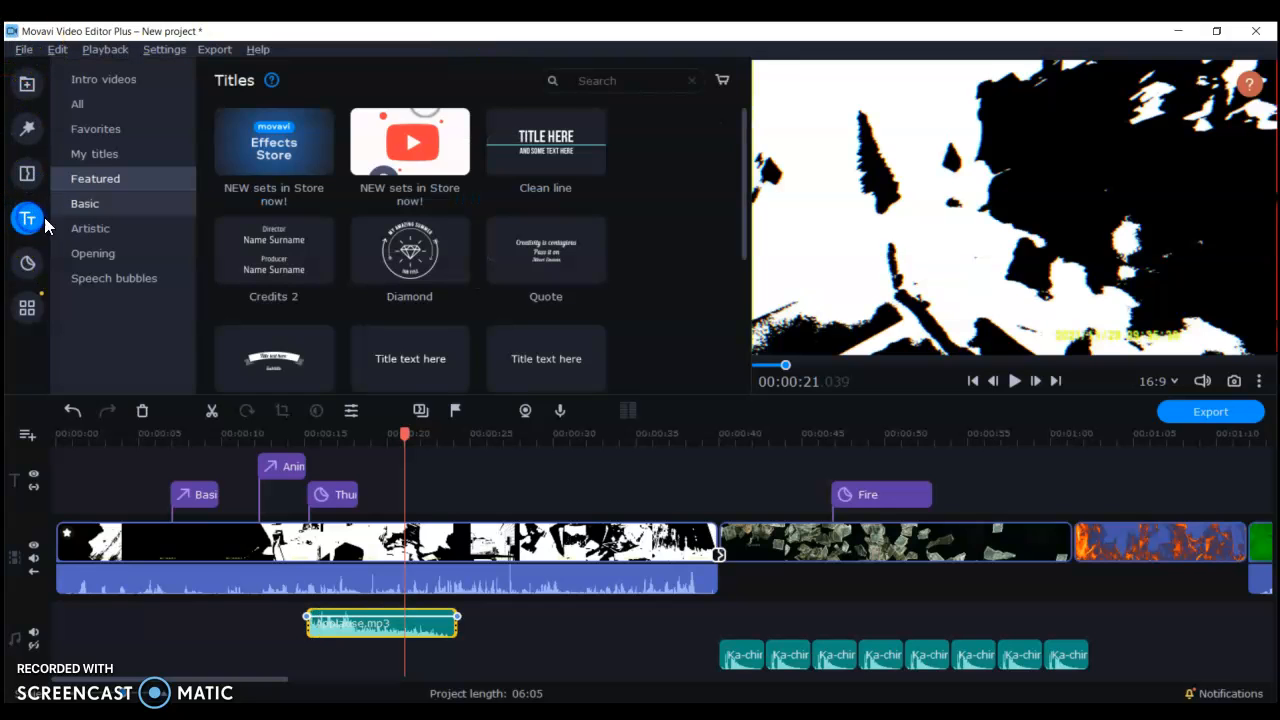
pyautogui.scroll(-5, 500, 258)
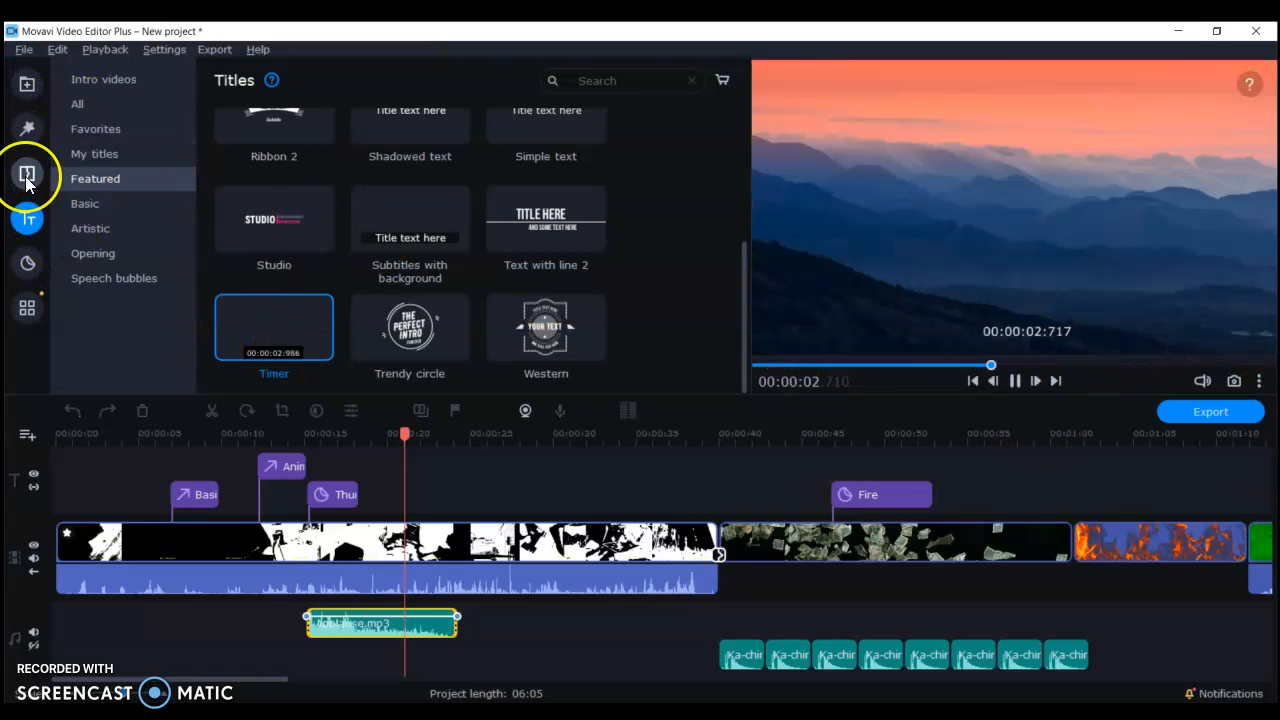
pyautogui.click(19, 126)
pyautogui.scroll(-8, 490, 195)
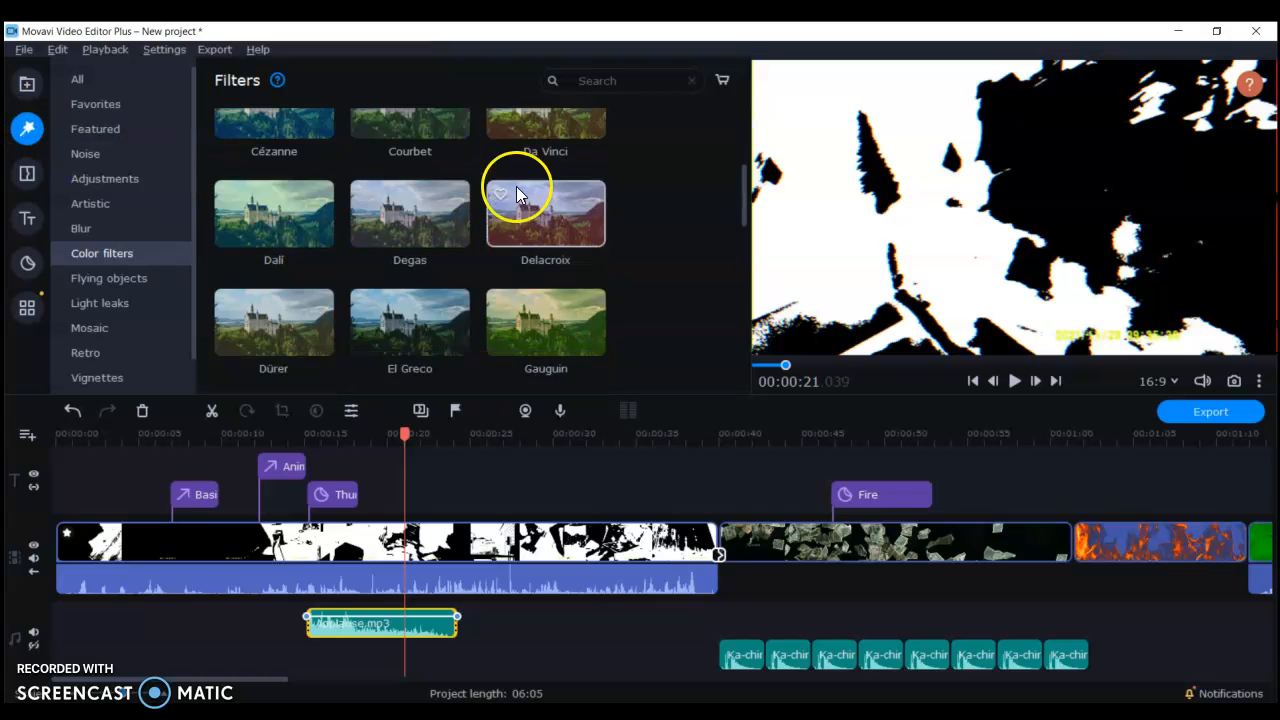
pyautogui.scroll(-8, 463, 220)
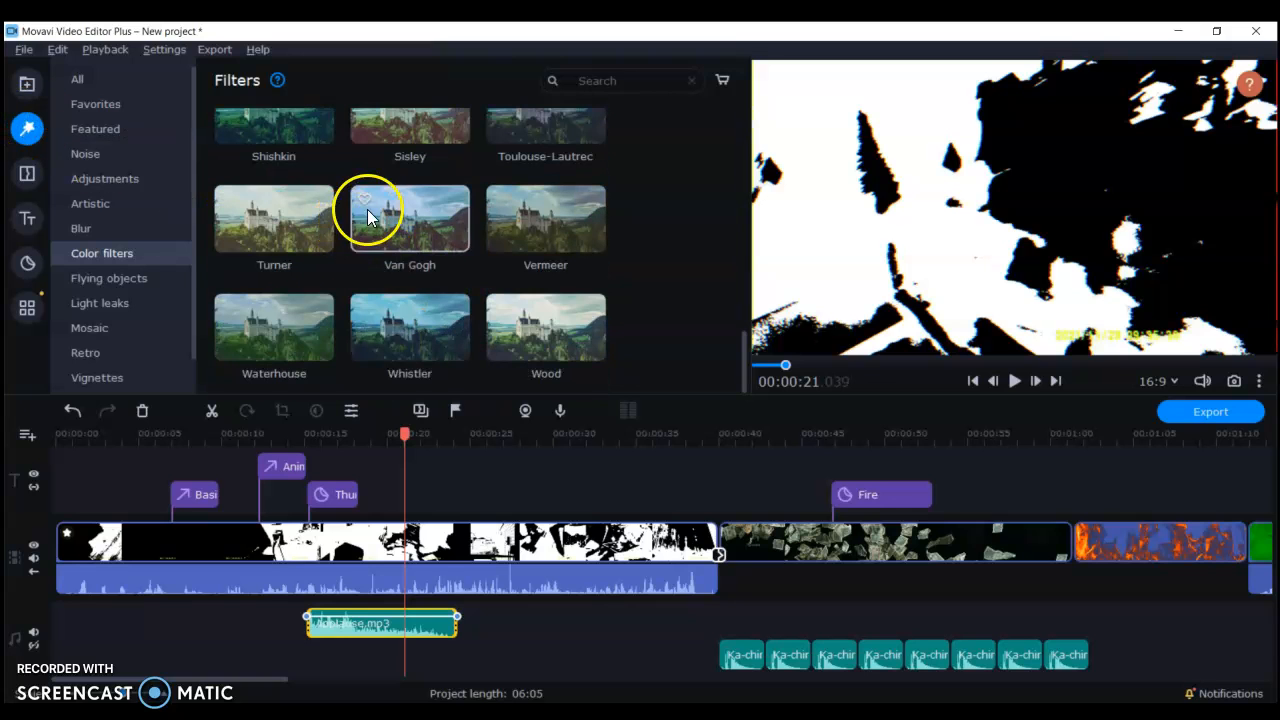
# - Examine the Adjustments and Noise filter categories
pyautogui.click(92, 177)
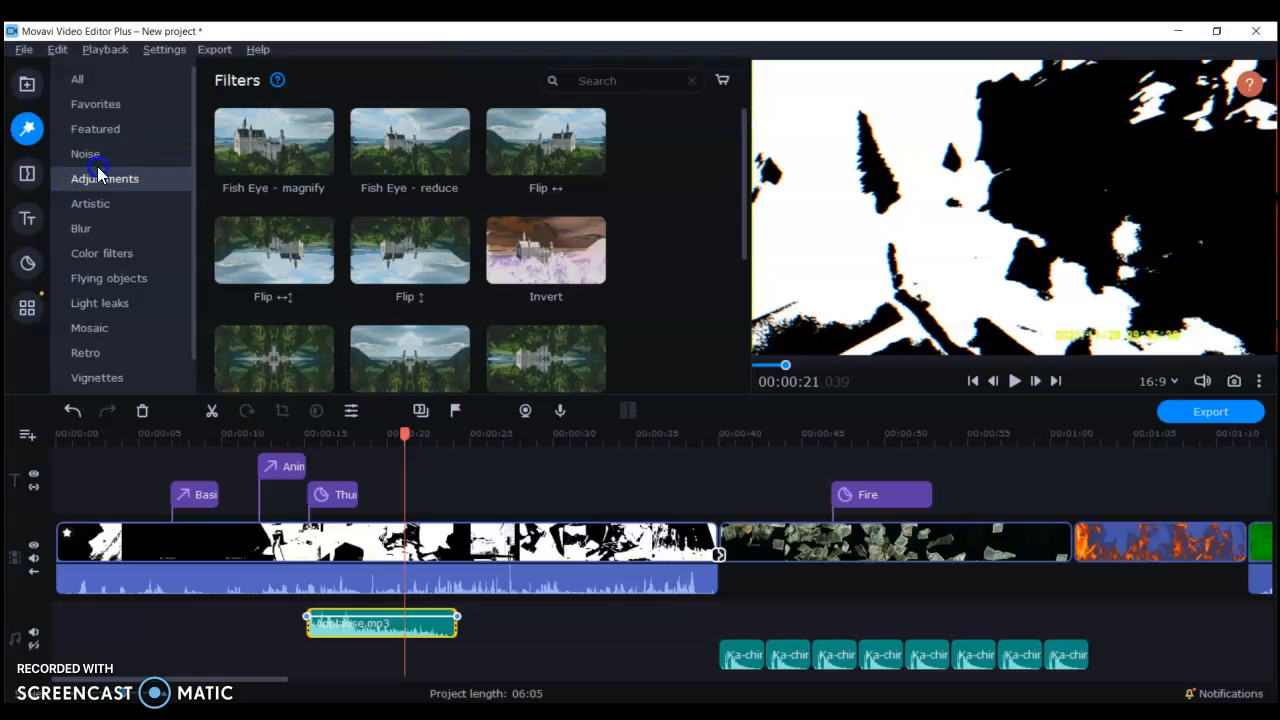
pyautogui.click(82, 152)
pyautogui.scroll(-3, 539, 191)
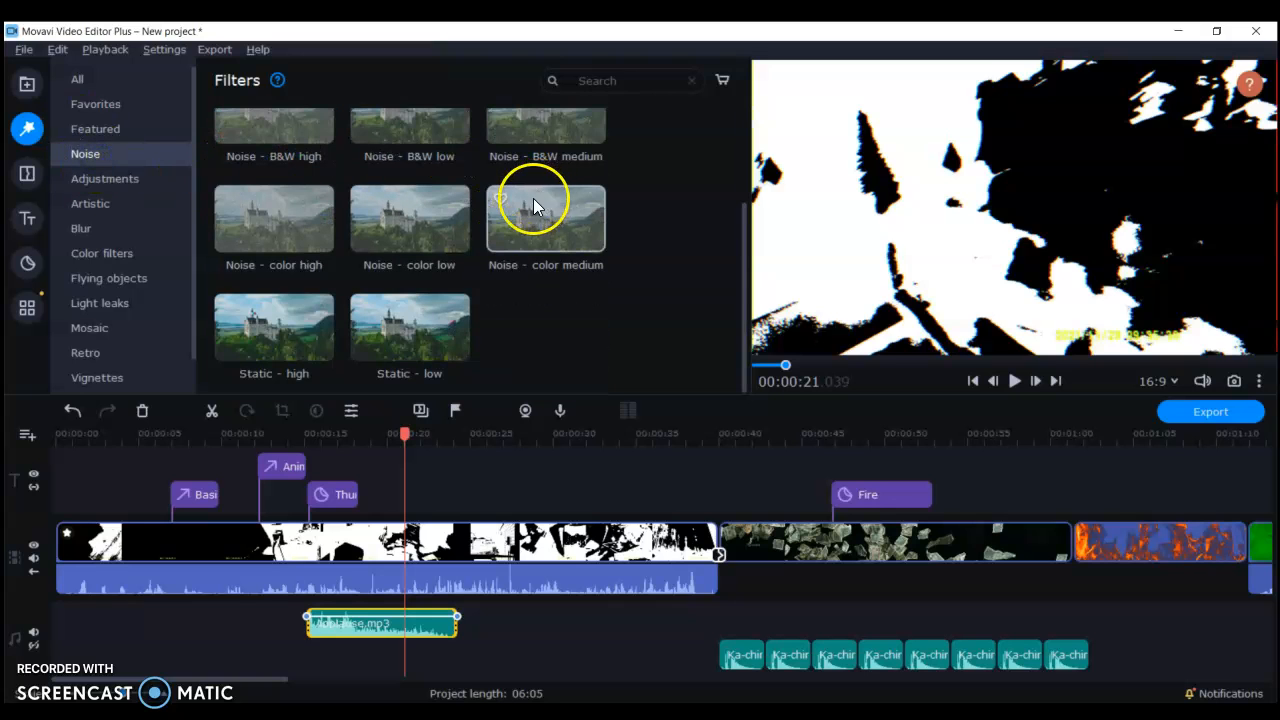
pyautogui.scroll(3, 533, 198)
pyautogui.scroll(-1, 509, 196)
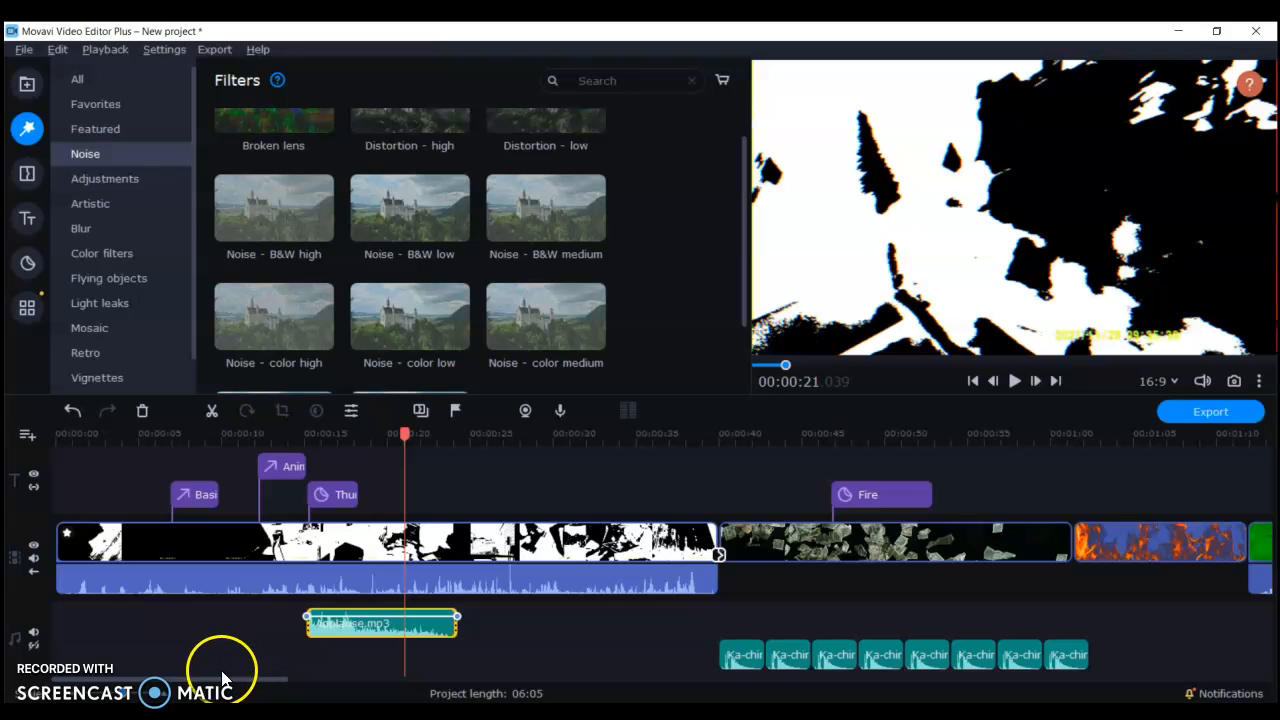
pyautogui.click(60, 680)
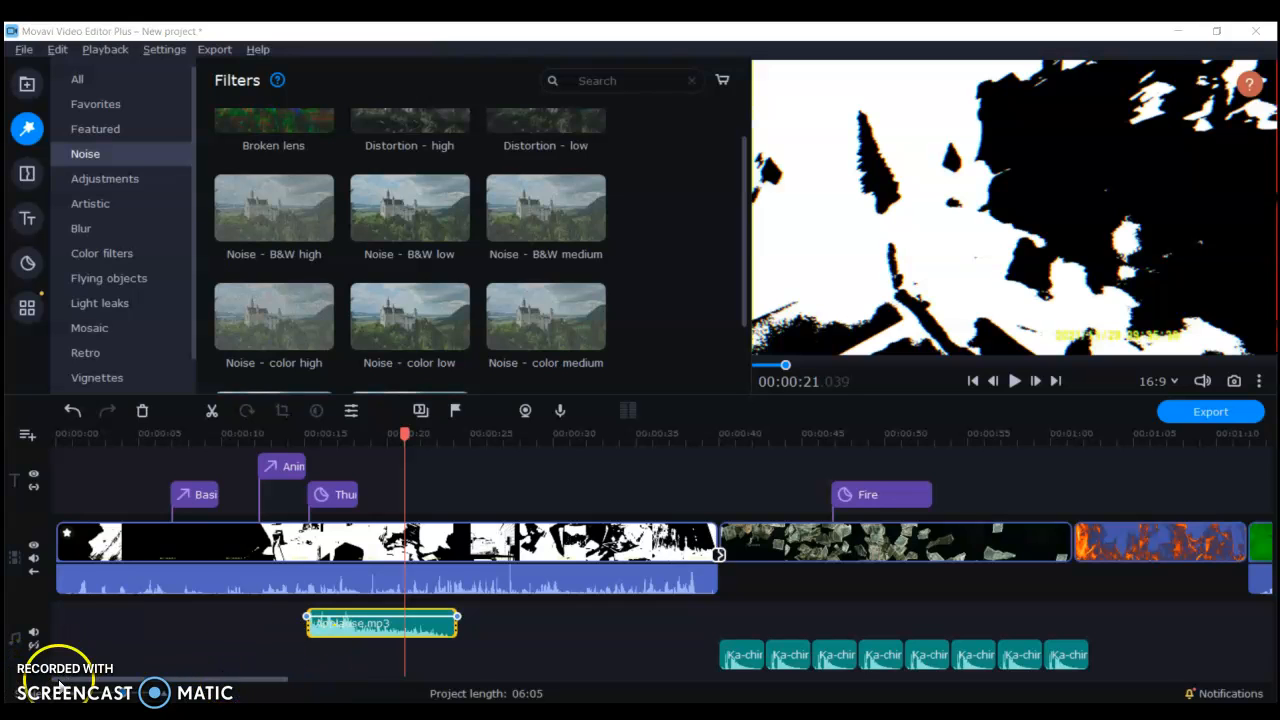
pyautogui.scroll(1, 683, 120)
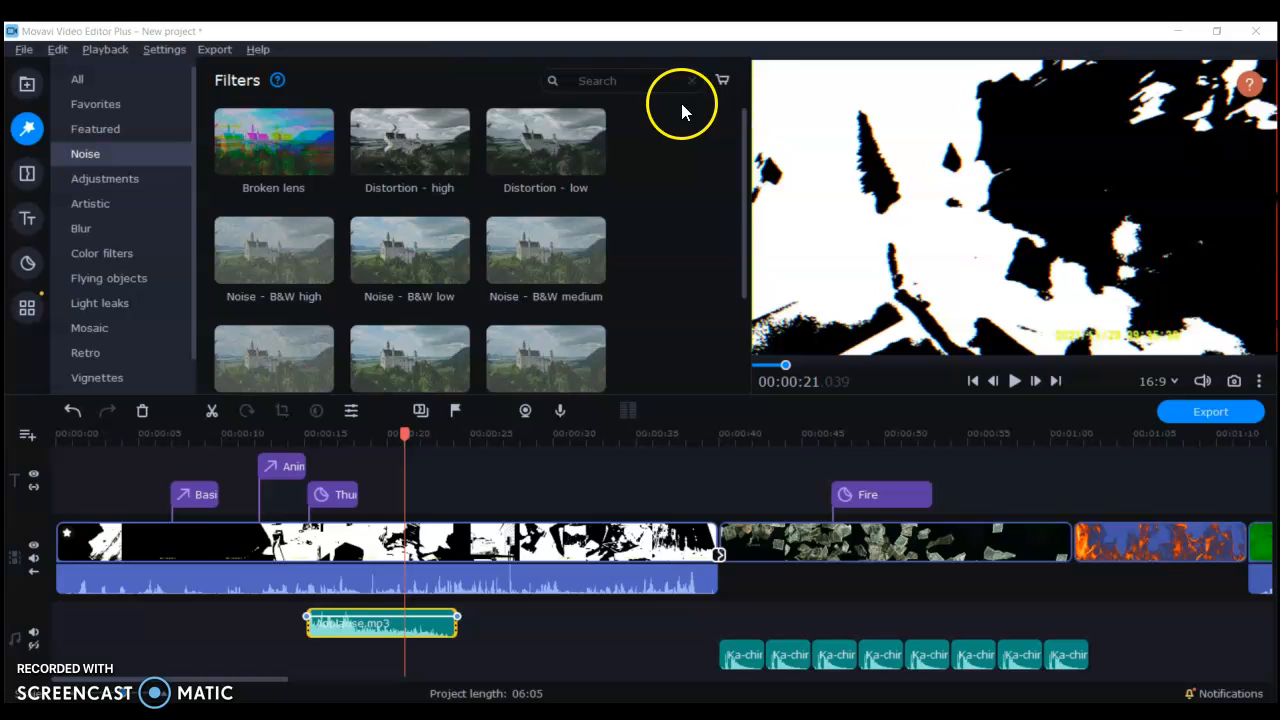
pyautogui.scroll(-3, 588, 332)
# - Select the first clip and look through its Chroma key, Animation, Crop and rotate, and Scene detection tools
pyautogui.click(27, 307)
pyautogui.click(100, 304)
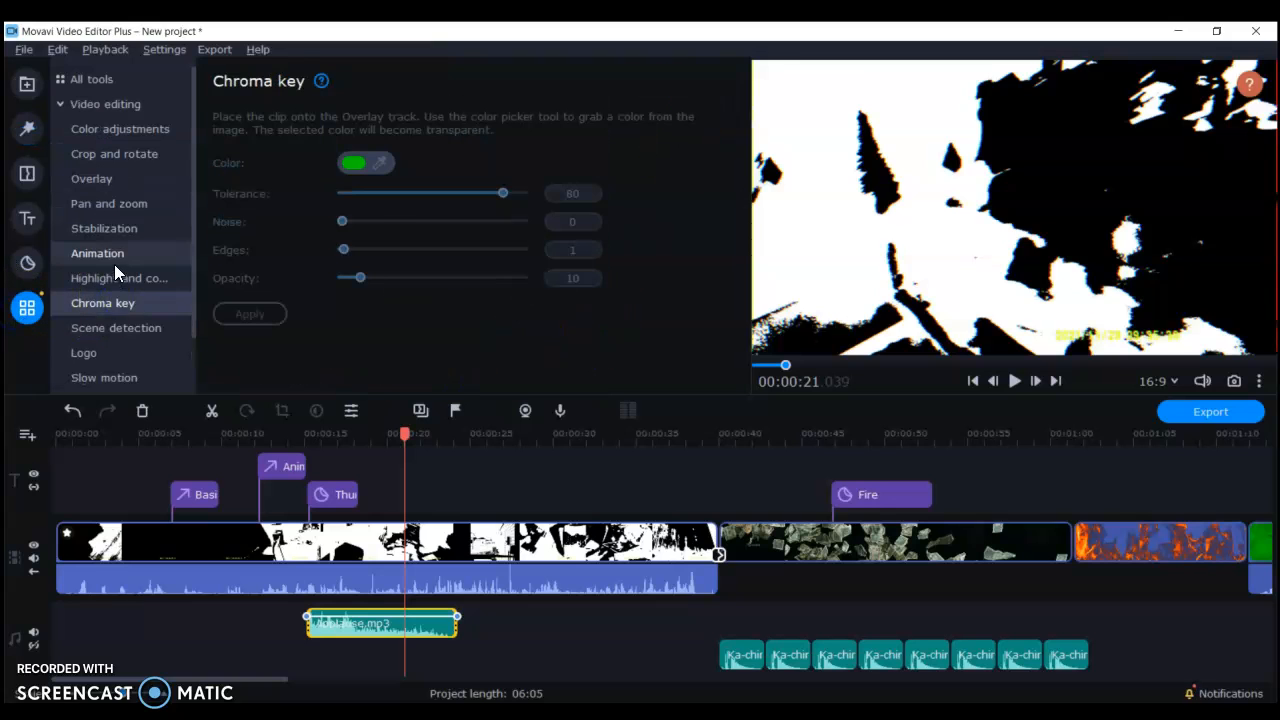
pyautogui.click(100, 254)
pyautogui.click(426, 548)
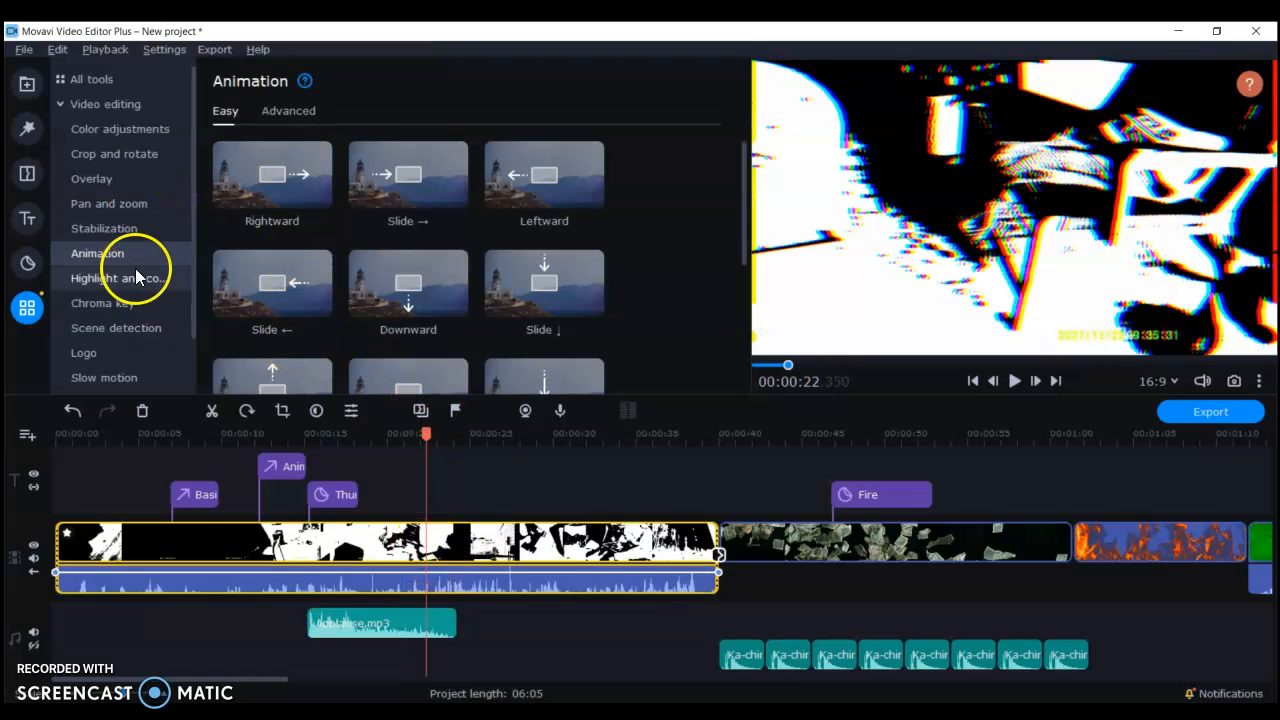
pyautogui.click(137, 174)
pyautogui.click(110, 152)
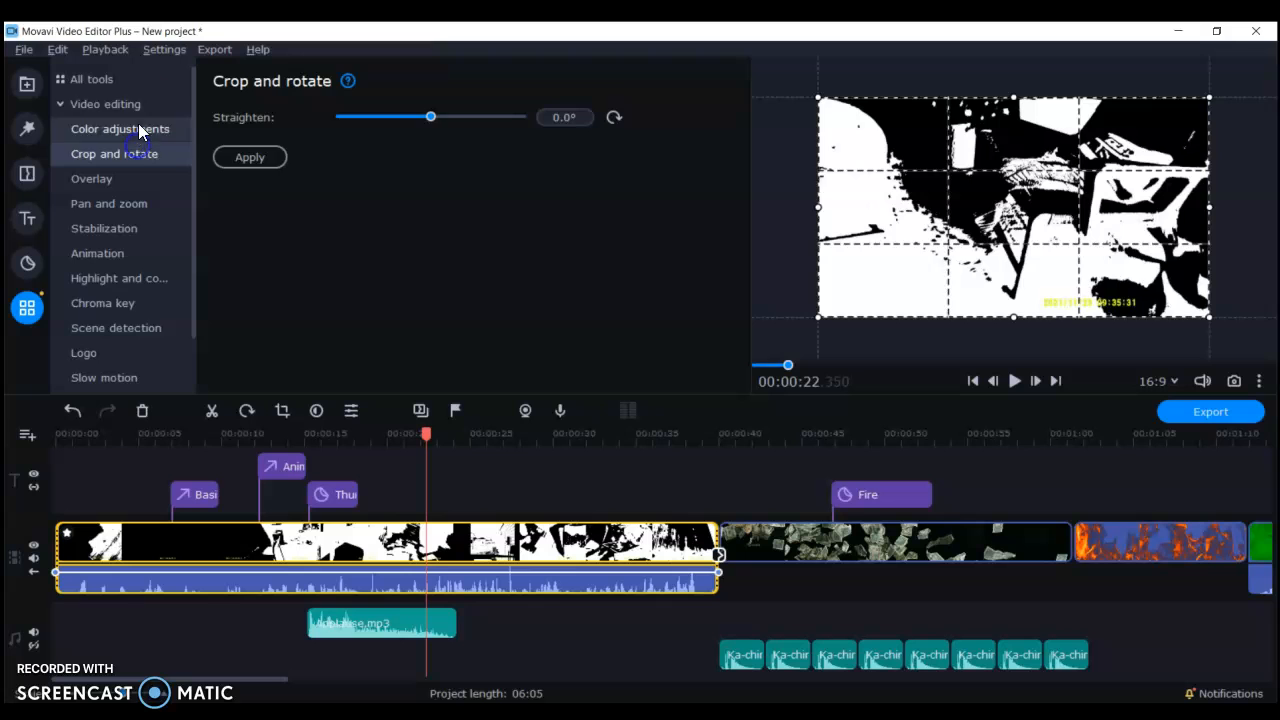
pyautogui.click(100, 102)
pyautogui.click(108, 254)
pyautogui.click(134, 333)
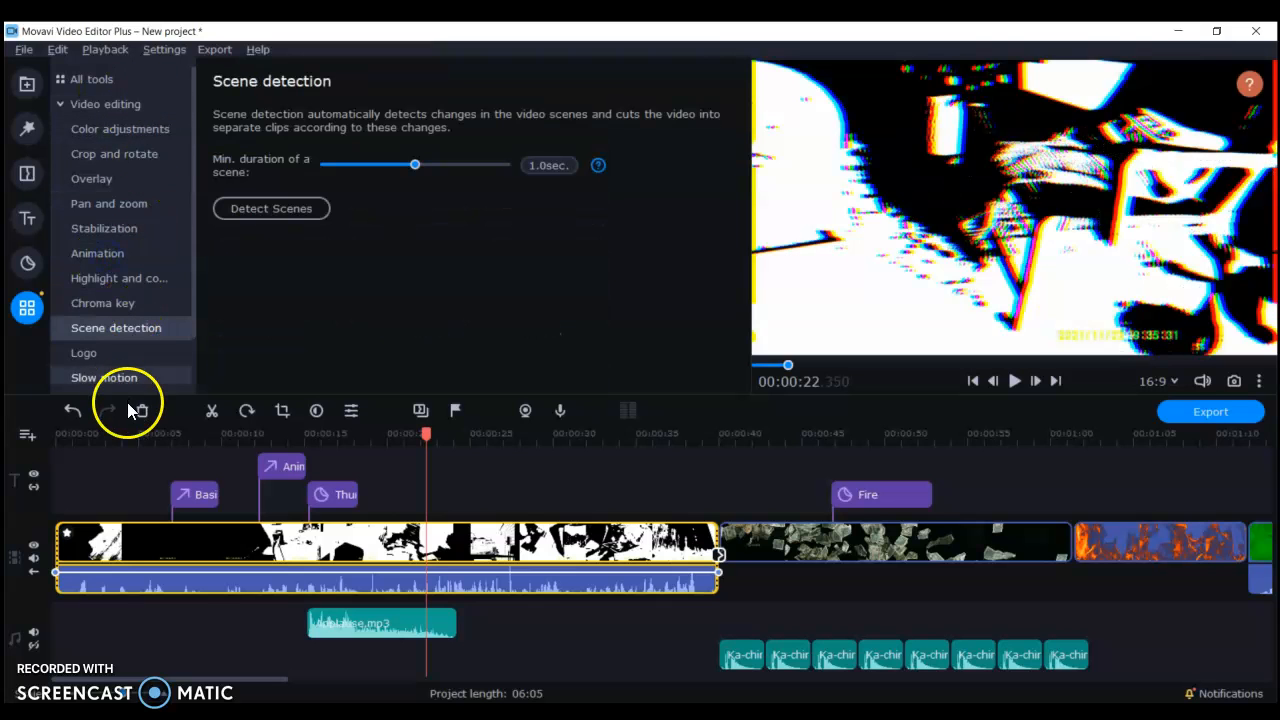
# - Browse more of the video editing tools for the first clip, ending with the Animation presets
pyautogui.click(127, 400)
pyautogui.click(121, 298)
pyautogui.click(120, 253)
pyautogui.click(120, 203)
pyautogui.click(122, 155)
pyautogui.click(128, 200)
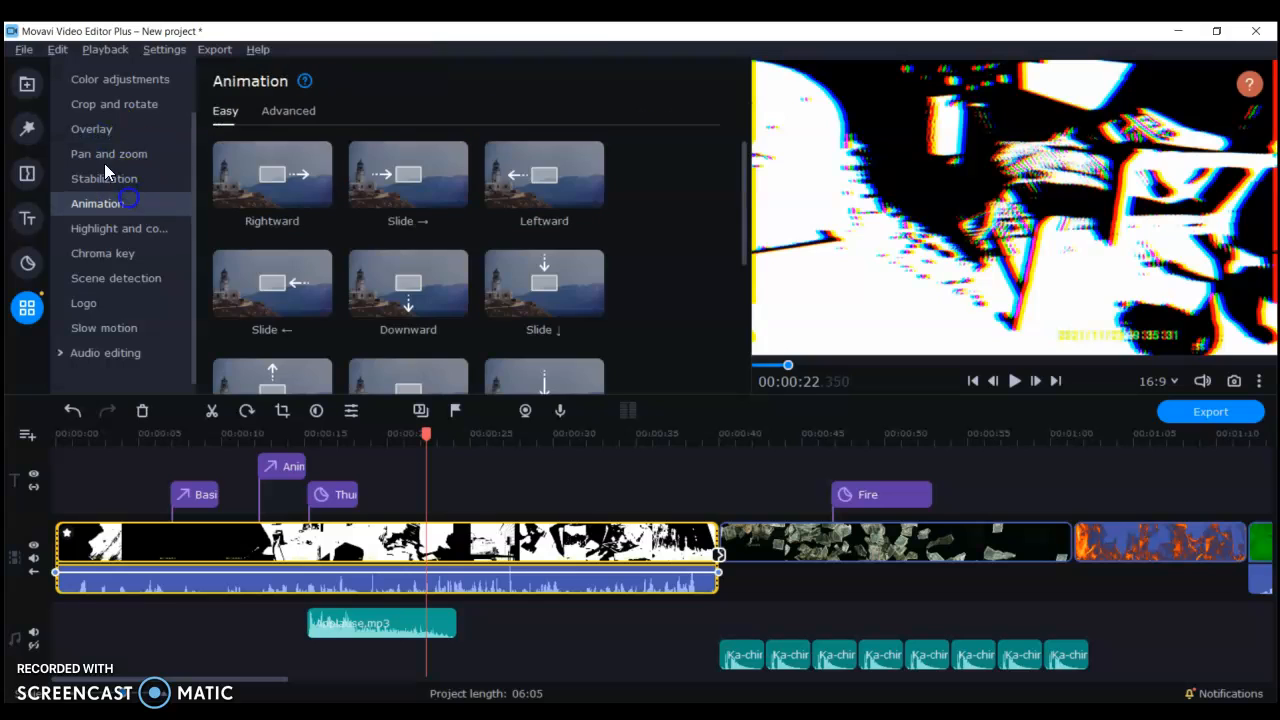
# - Add the wavy rightward path animation preset to the first clip at about 19 seconds and play it back
pyautogui.scroll(-3, 480, 205)
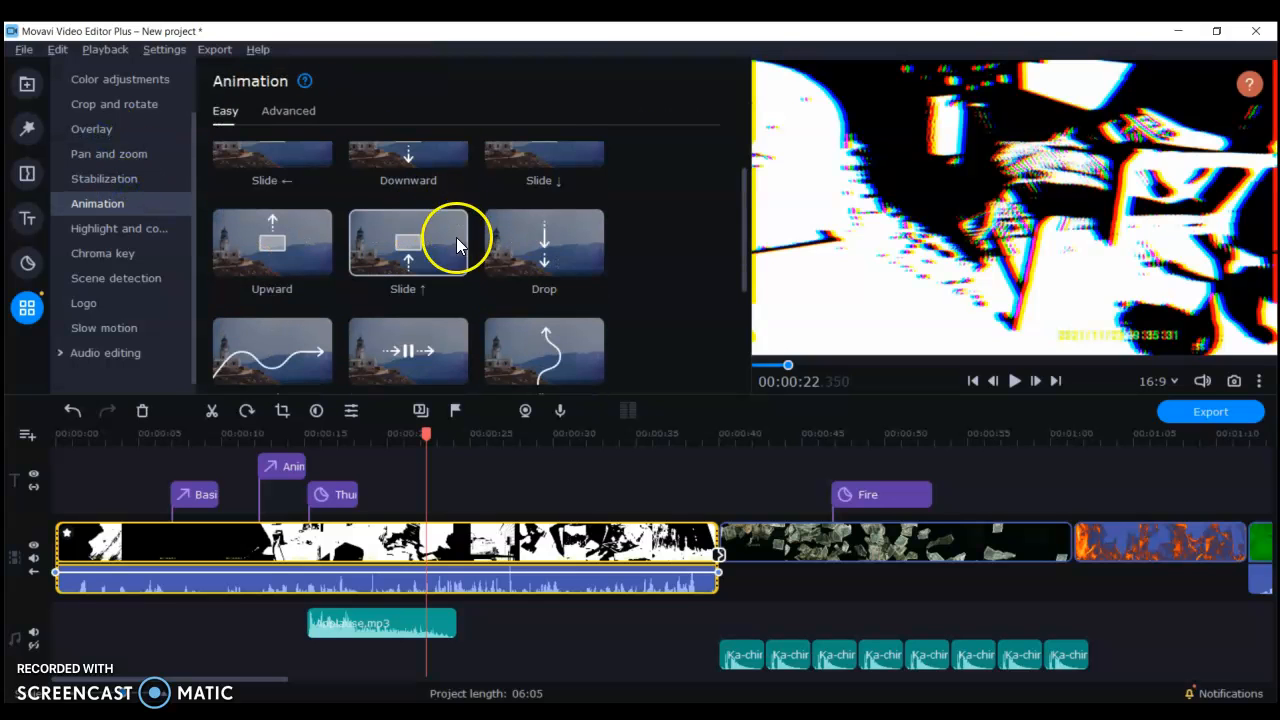
pyautogui.moveTo(219, 370); pyautogui.dragTo(372, 498)
pyautogui.moveTo(348, 435); pyautogui.dragTo(330, 435)
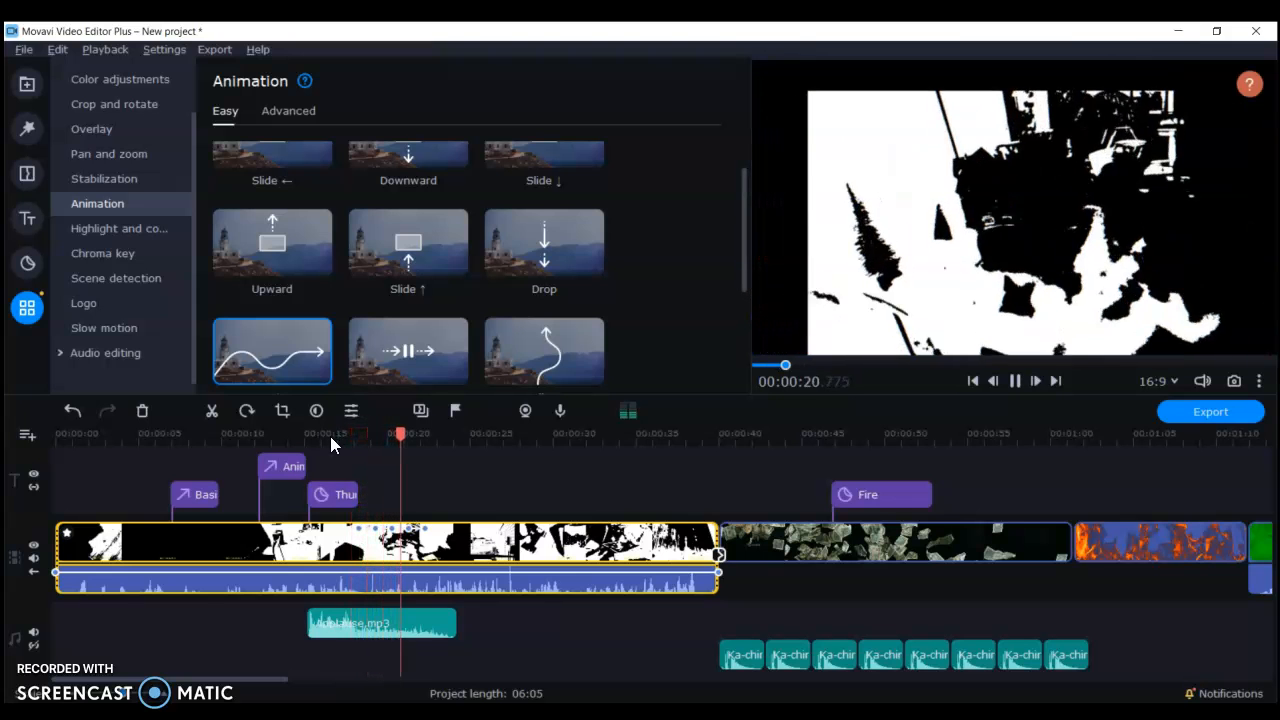
pyautogui.click(330, 449)
pyautogui.press('space')
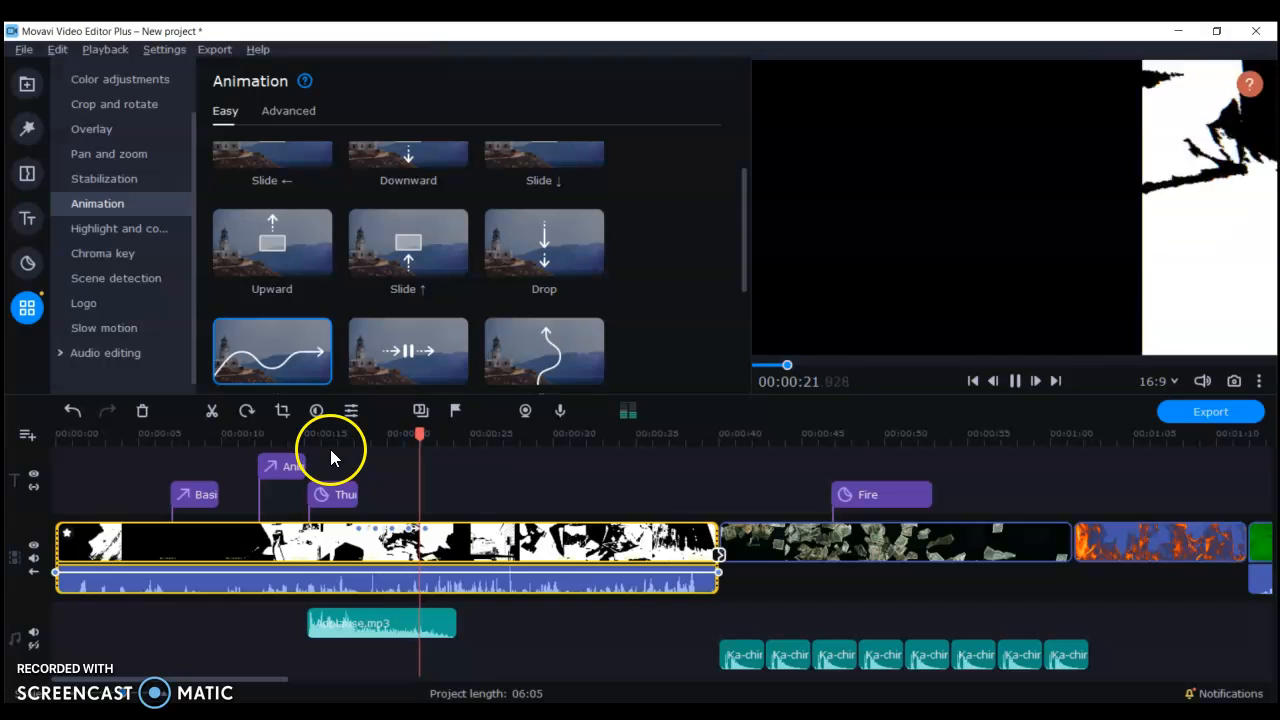
# - Move the playhead around the first clip and replay the section with the wavy path animation
pyautogui.moveTo(440, 436); pyautogui.dragTo(145, 495)
pyautogui.press('space')
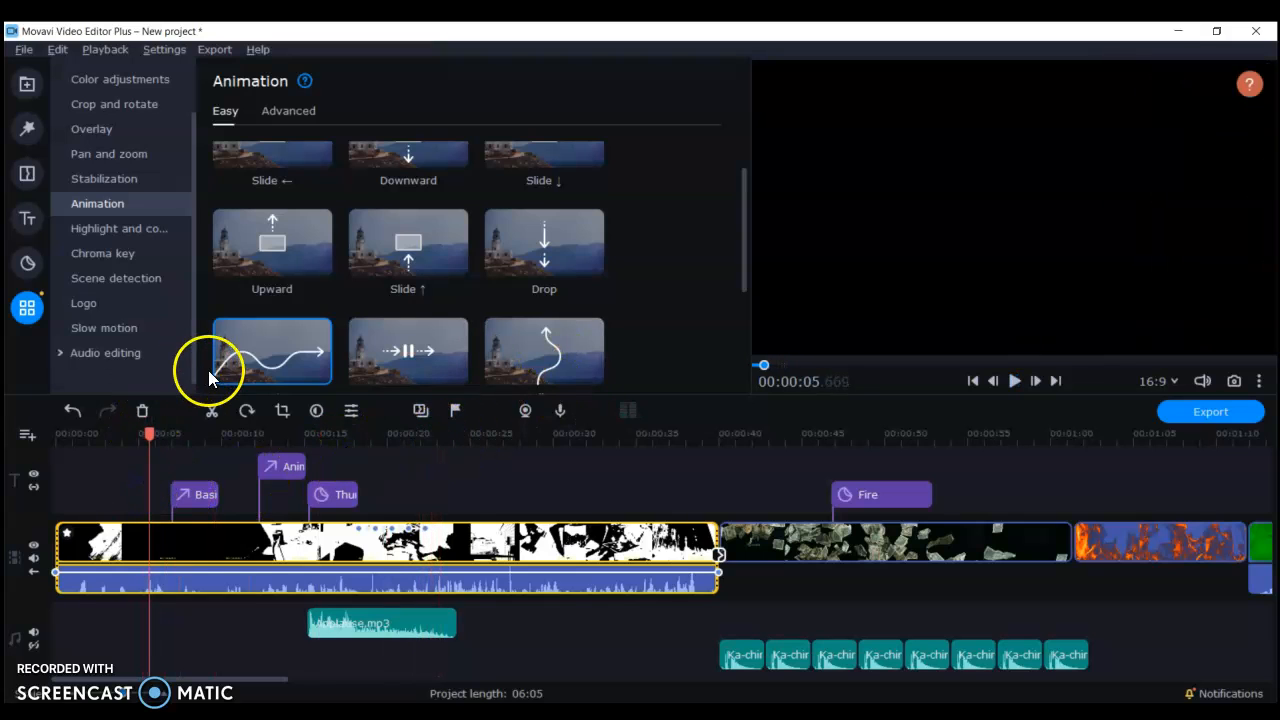
pyautogui.moveTo(379, 524)
pyautogui.mouseDown()
pyautogui.moveTo(356, 523)
pyautogui.moveTo(371, 525)
pyautogui.mouseUp()
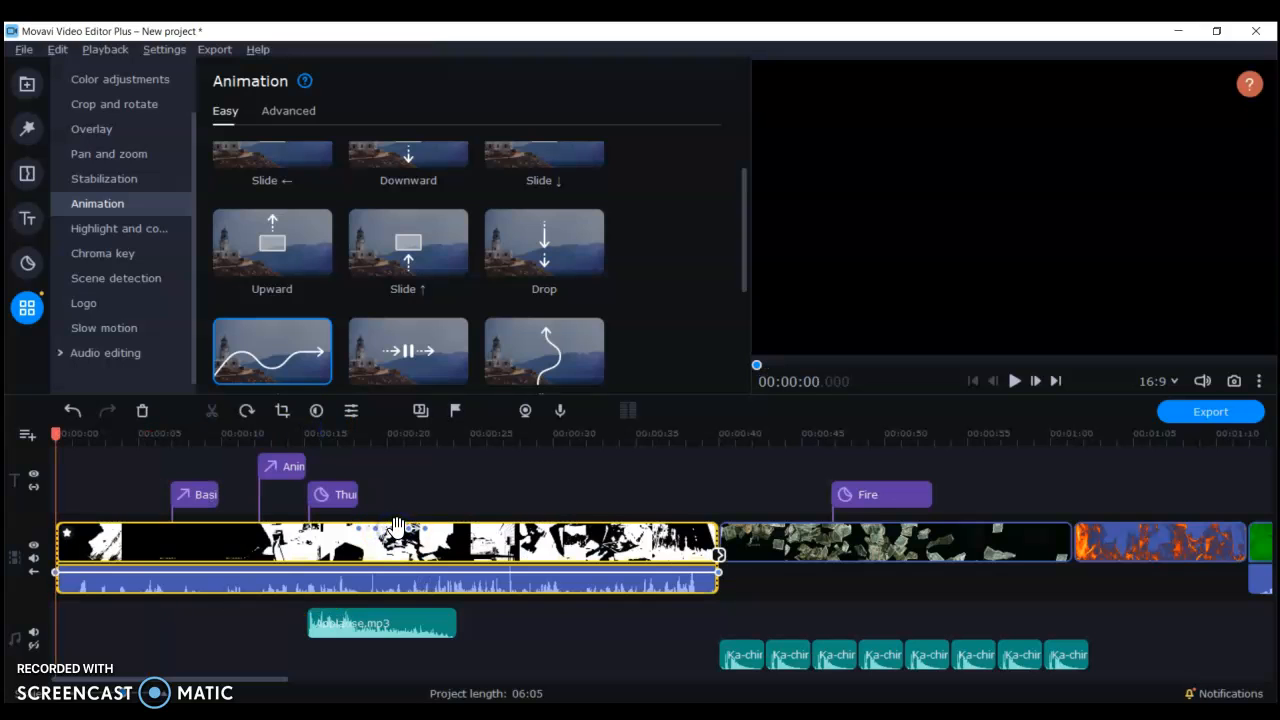
pyautogui.moveTo(408, 530); pyautogui.dragTo(532, 538)
pyautogui.press('space')
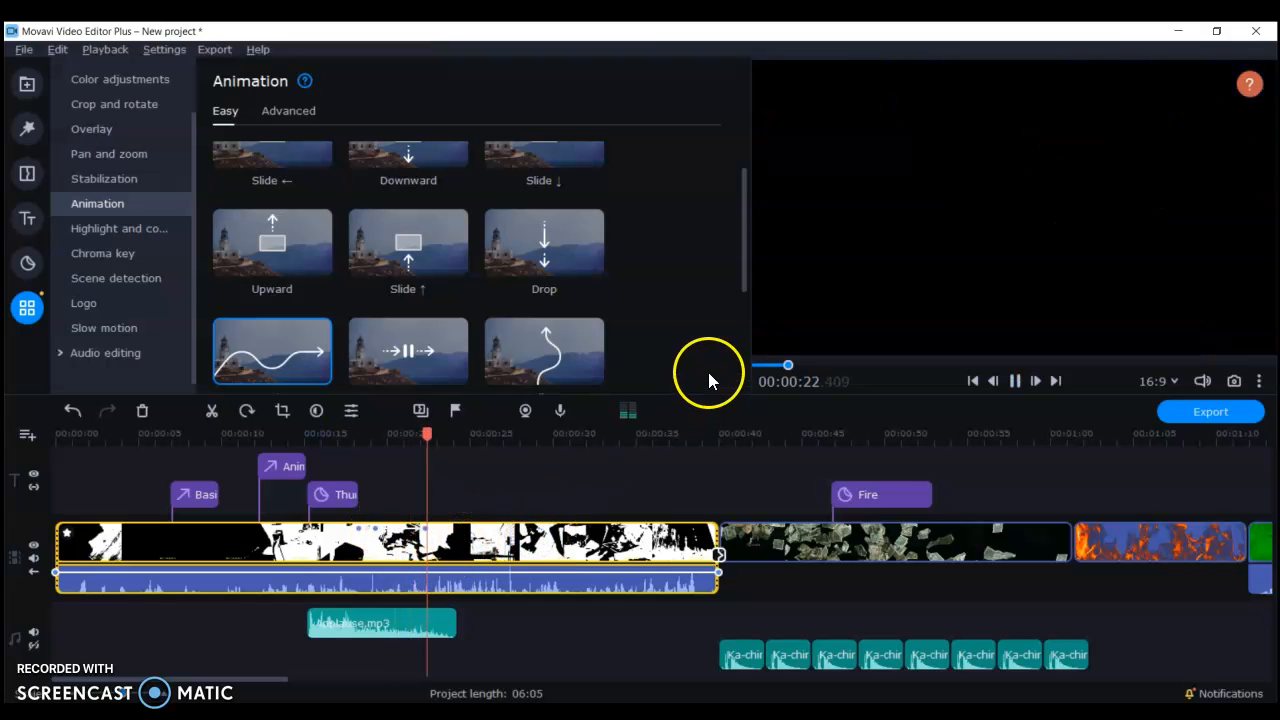
pyautogui.moveTo(354, 529); pyautogui.dragTo(407, 533)
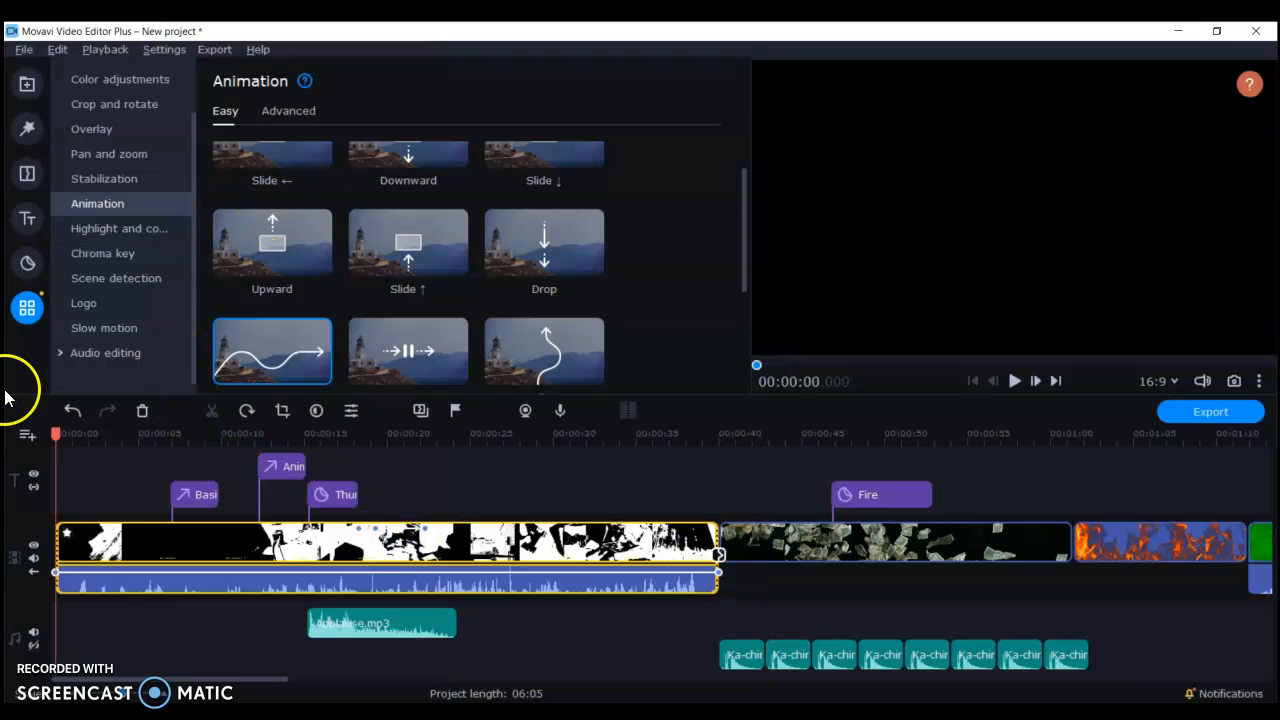
# - Set the first clip's Broken lens filter intensity to 68%
pyautogui.click(66, 533)
pyautogui.click(542, 123)
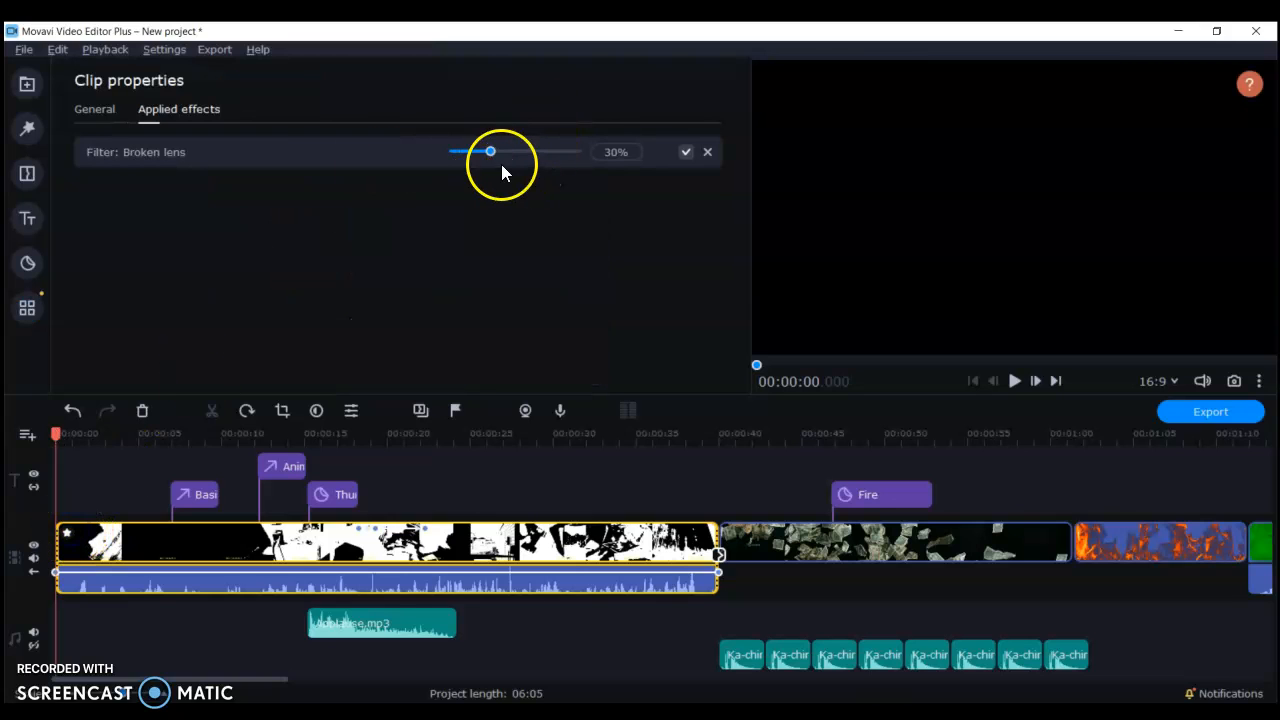
pyautogui.moveTo(494, 152); pyautogui.dragTo(865, 213)
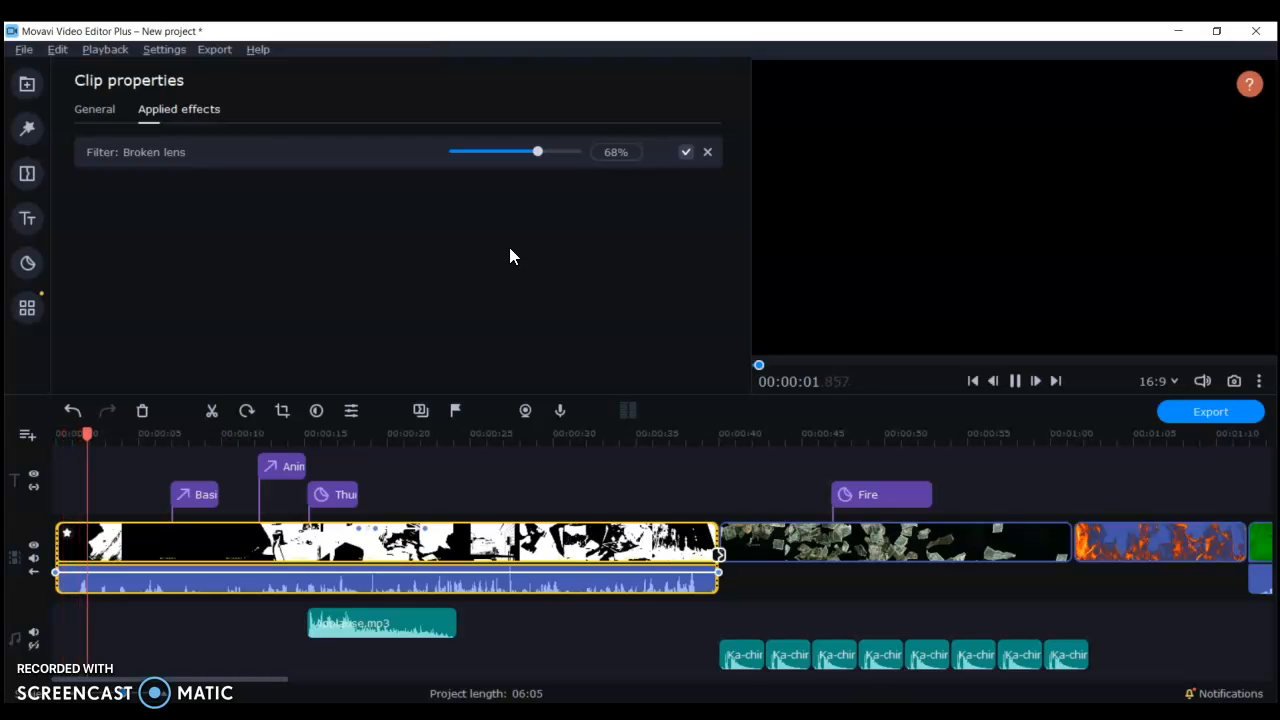
# - Add curved path animation presets to the first clip at about 5, 11 and 26 seconds
pyautogui.click(27, 307)
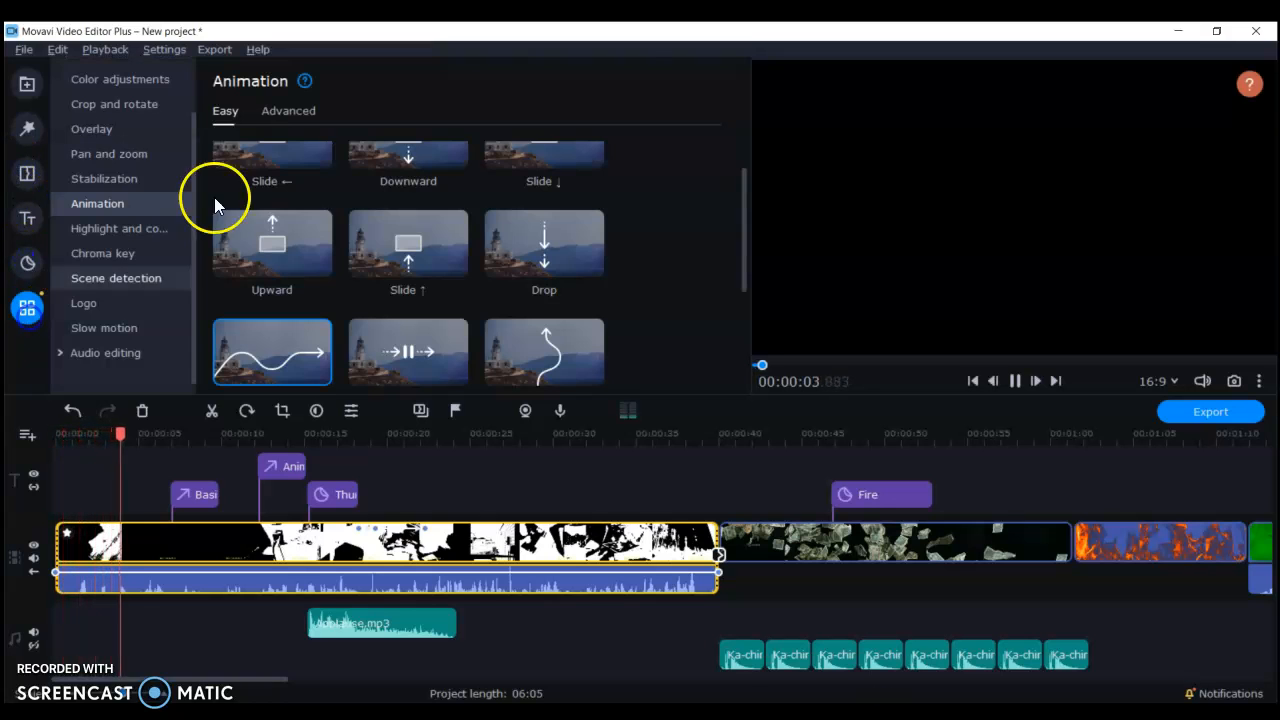
pyautogui.moveTo(599, 365)
pyautogui.mouseDown()
pyautogui.moveTo(229, 562)
pyautogui.moveTo(148, 540)
pyautogui.mouseUp()
pyautogui.moveTo(272, 354)
pyautogui.mouseDown()
pyautogui.moveTo(296, 413)
pyautogui.moveTo(440, 546)
pyautogui.moveTo(495, 542)
pyautogui.mouseUp()
pyautogui.moveTo(235, 364); pyautogui.dragTo(241, 542)
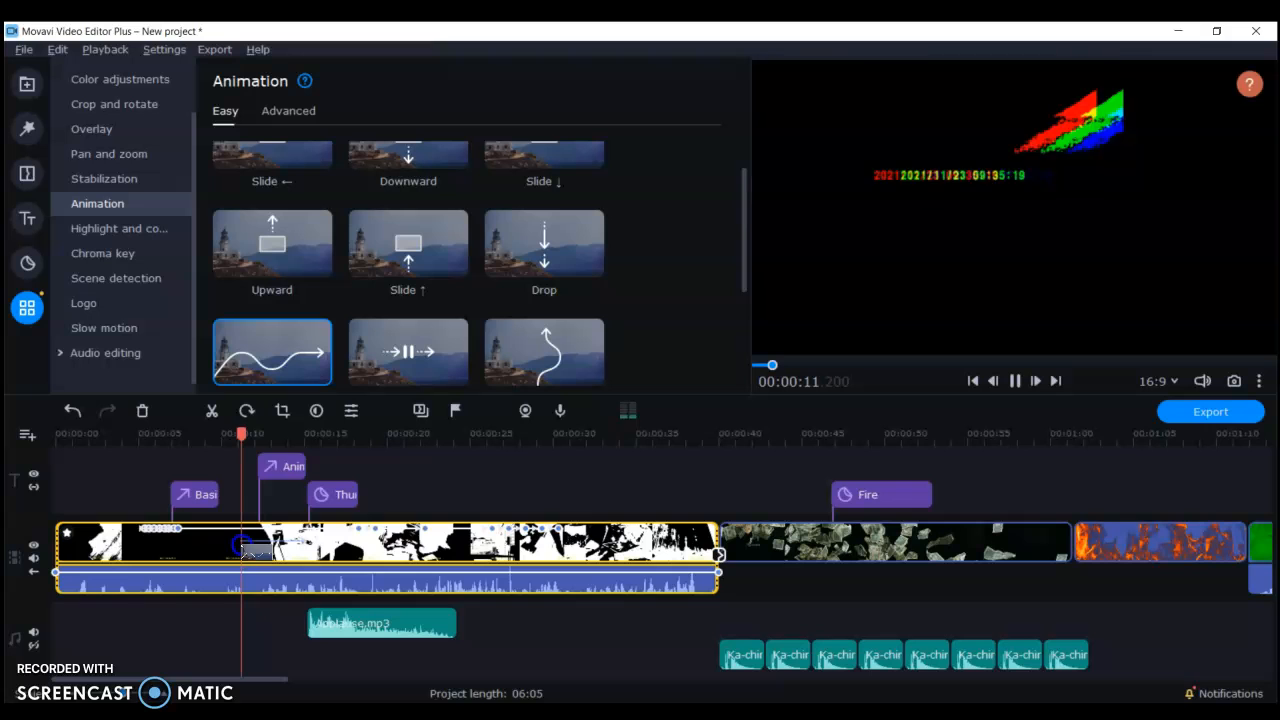
# - Add more animation presets along the first clip, including Drop, Upward, the paused slide, the upward curve and Slide ↓
pyautogui.moveTo(548, 268); pyautogui.dragTo(57, 549)
pyautogui.moveTo(277, 236); pyautogui.dragTo(328, 549)
pyautogui.moveTo(511, 359); pyautogui.dragTo(321, 543)
pyautogui.moveTo(296, 366); pyautogui.dragTo(171, 510)
pyautogui.moveTo(432, 348); pyautogui.dragTo(537, 527)
pyautogui.moveTo(550, 365); pyautogui.dragTo(254, 547)
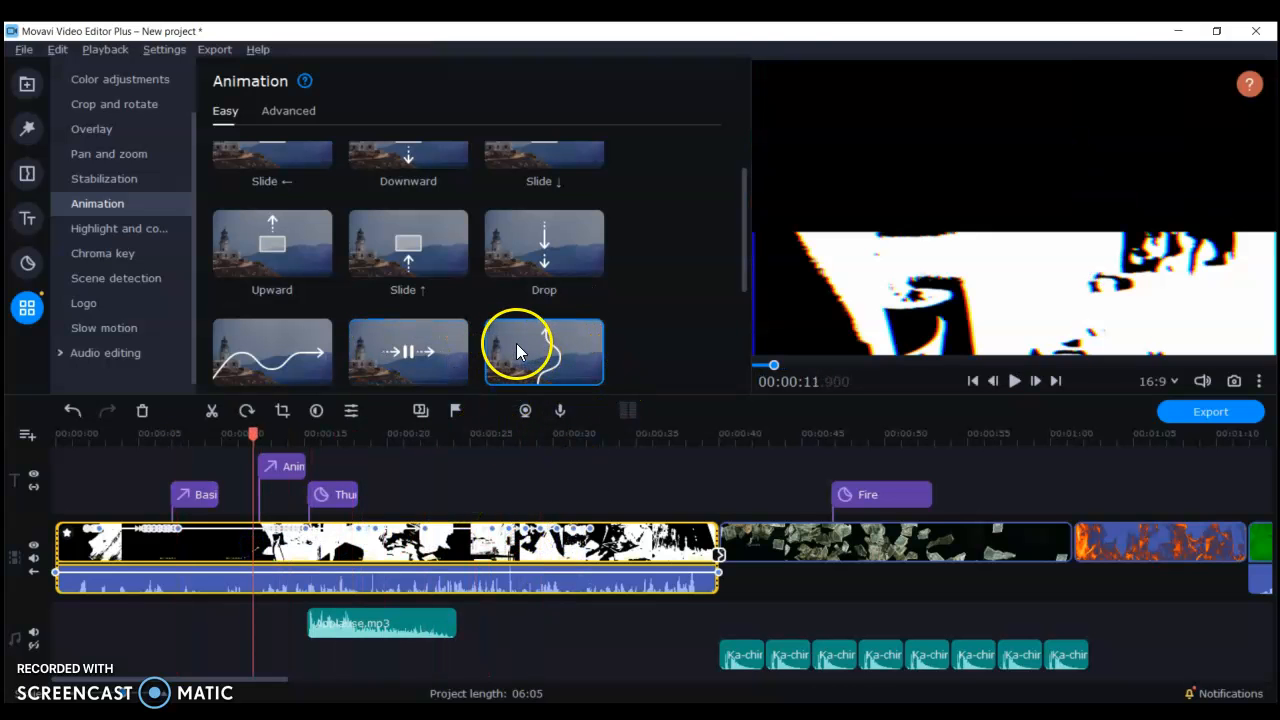
pyautogui.moveTo(546, 148); pyautogui.dragTo(228, 536)
# - Play the first clip from near its start to check the added animations
pyautogui.moveTo(229, 433); pyautogui.dragTo(68, 476)
pyautogui.press('space')
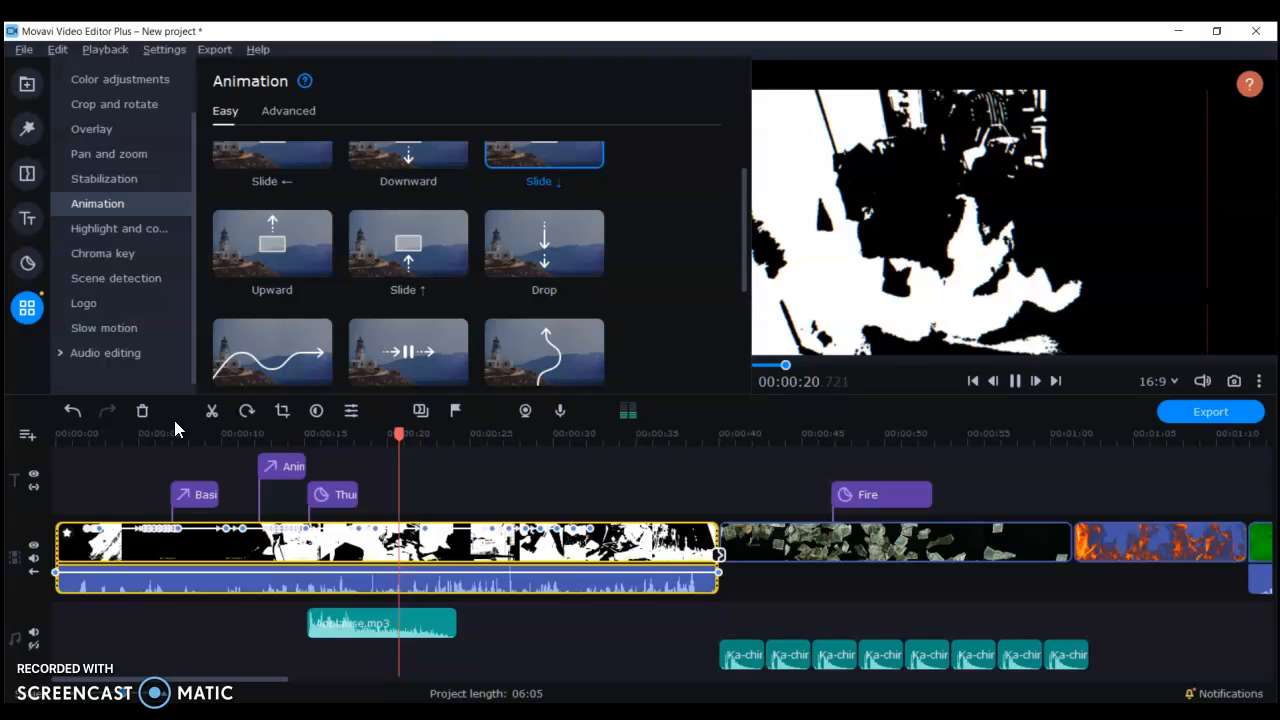
pyautogui.click(184, 391)
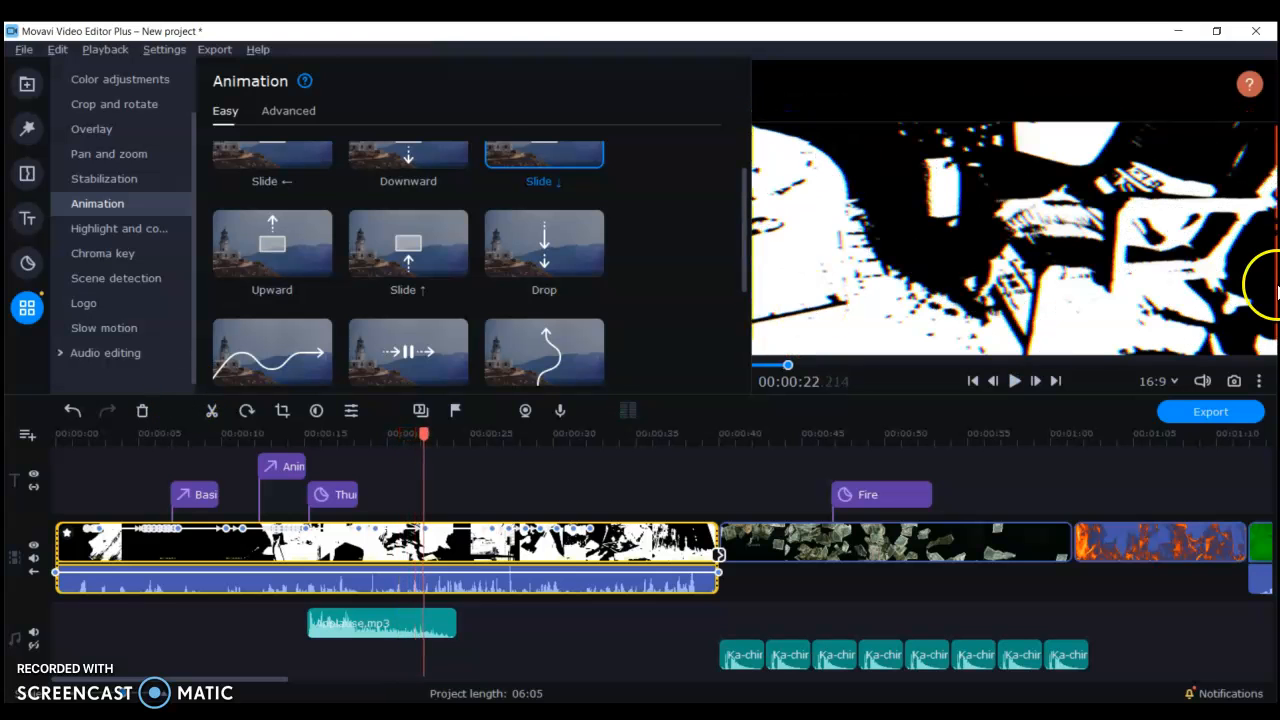
# - Preview the Cyberpunk track from the music collection and add it at the start of the audio track
pyautogui.click(27, 82)
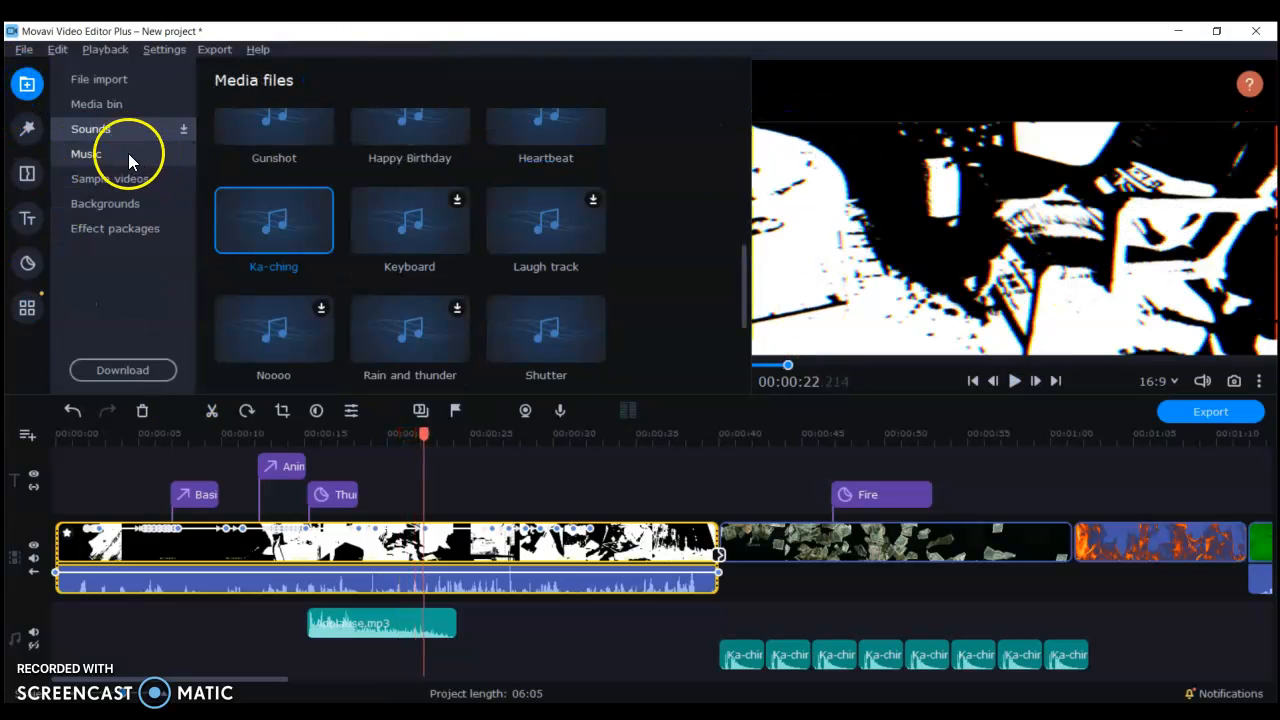
pyautogui.click(128, 153)
pyautogui.scroll(-5, 540, 220)
pyautogui.click(465, 307)
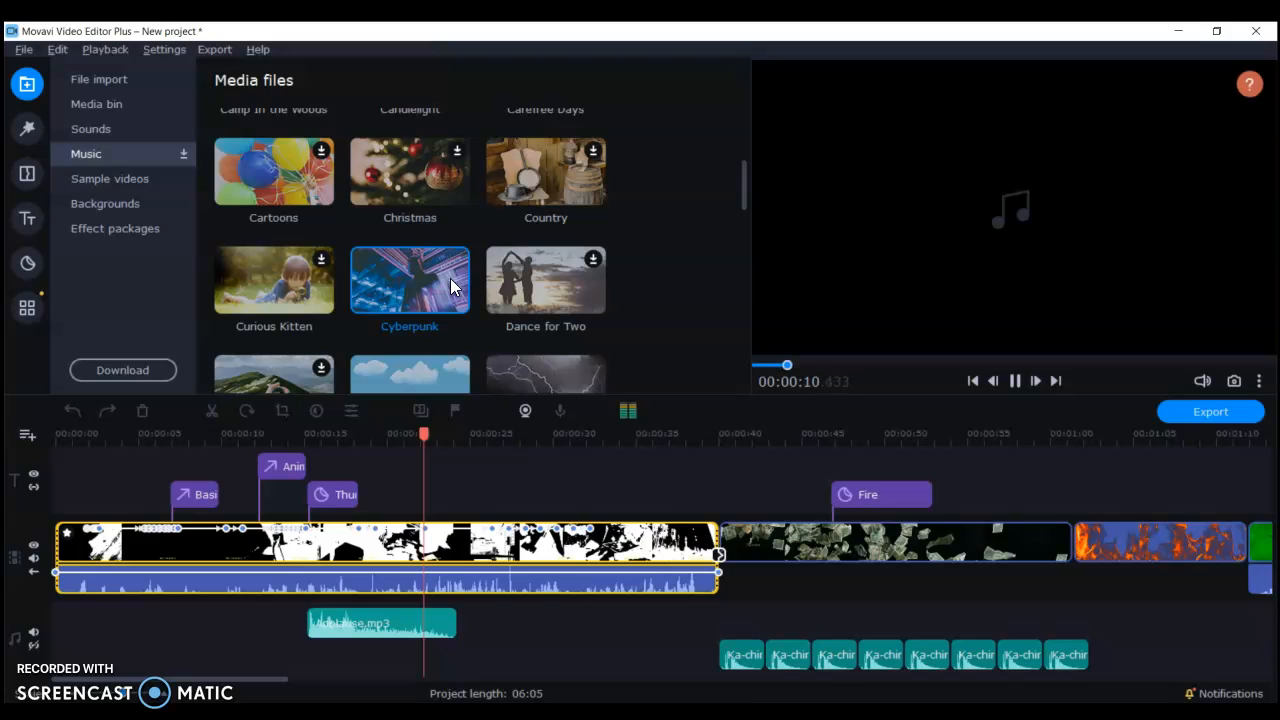
pyautogui.moveTo(449, 278); pyautogui.dragTo(100, 640)
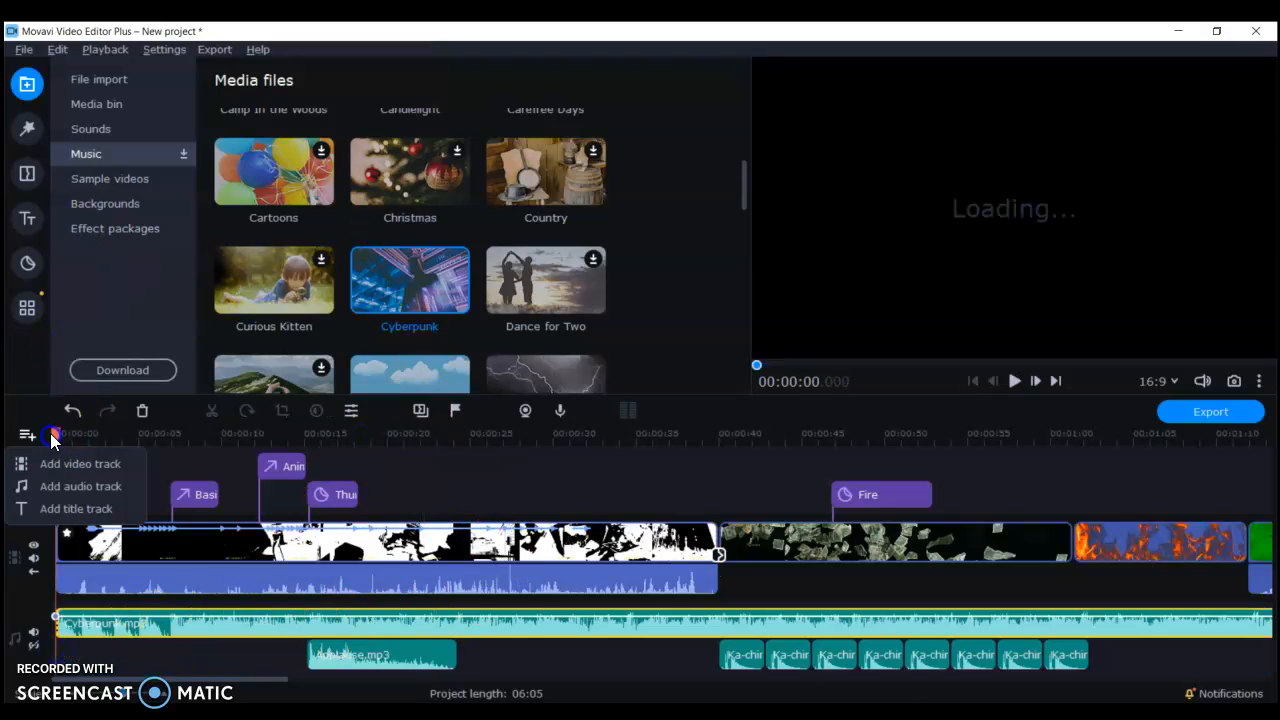
# - Play the project from about 02:40 and again from about 02:28 to check the Cyberpunk music against the footage
pyautogui.moveTo(55, 433); pyautogui.dragTo(712, 601)
pyautogui.press('space')
pyautogui.moveTo(713, 432); pyautogui.dragTo(575, 450)
pyautogui.press('space')
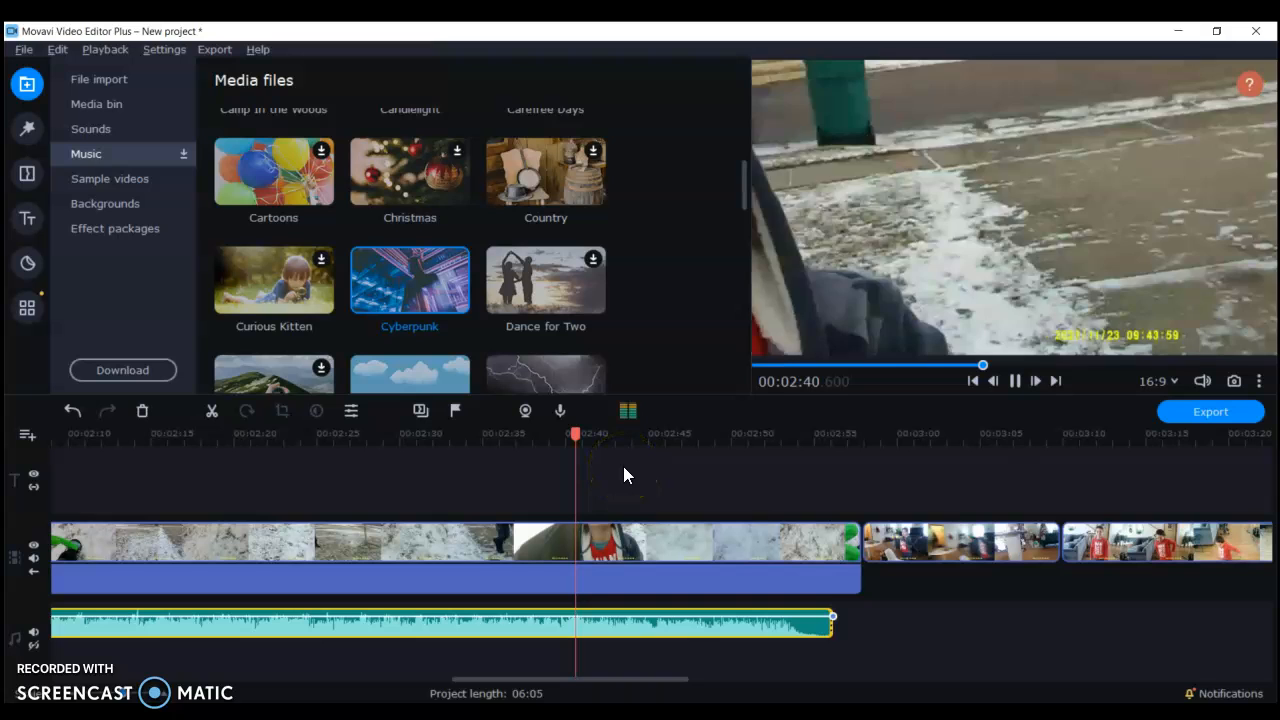
pyautogui.click(337, 345)
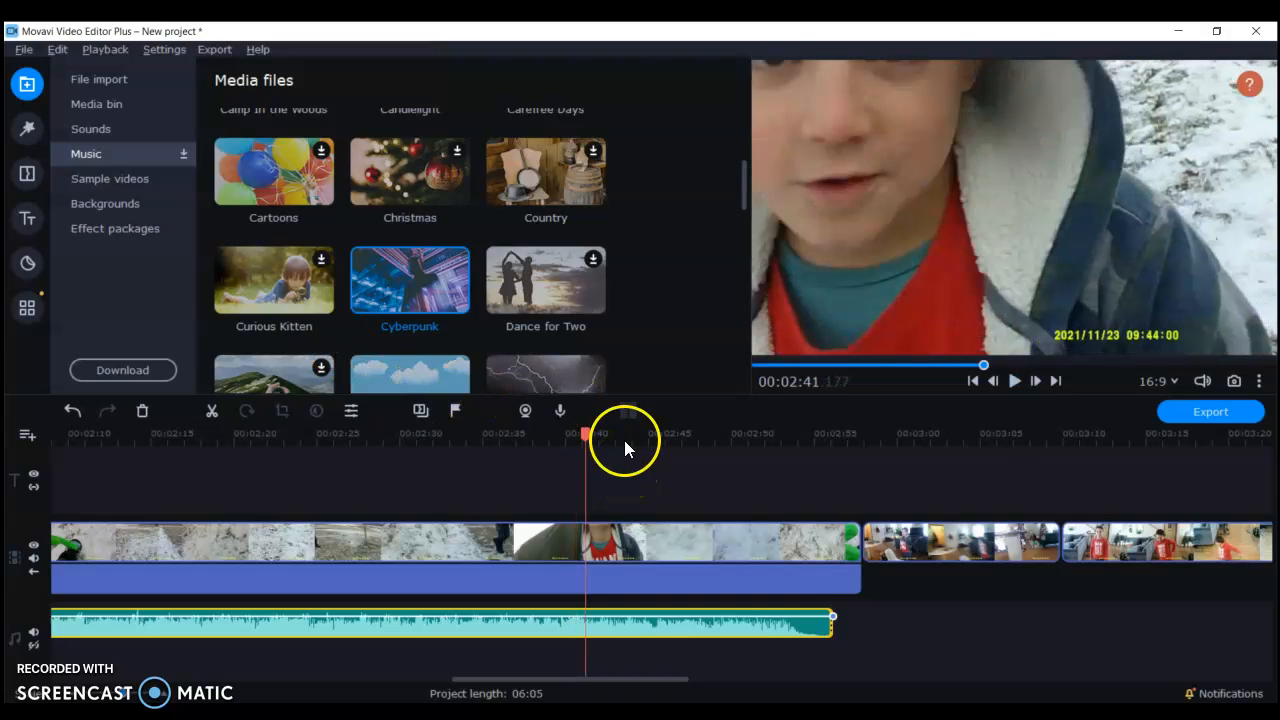
pyautogui.moveTo(577, 432); pyautogui.dragTo(378, 456)
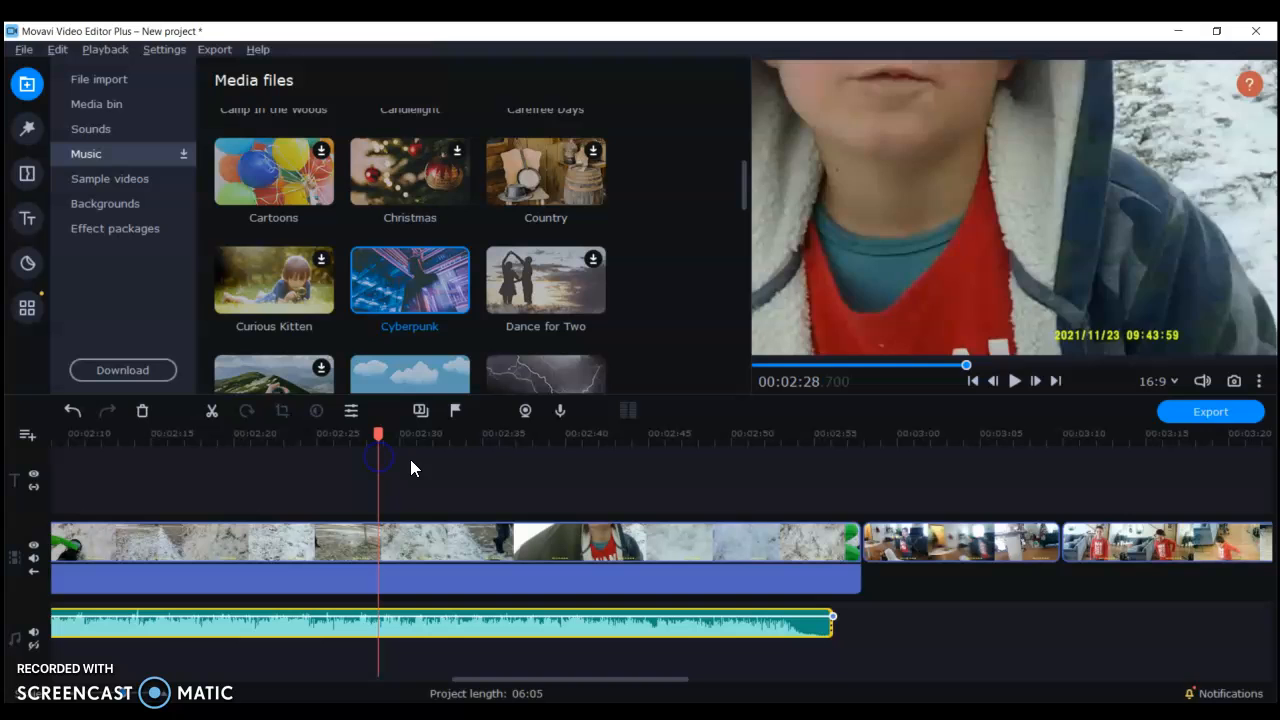
pyautogui.press('space')
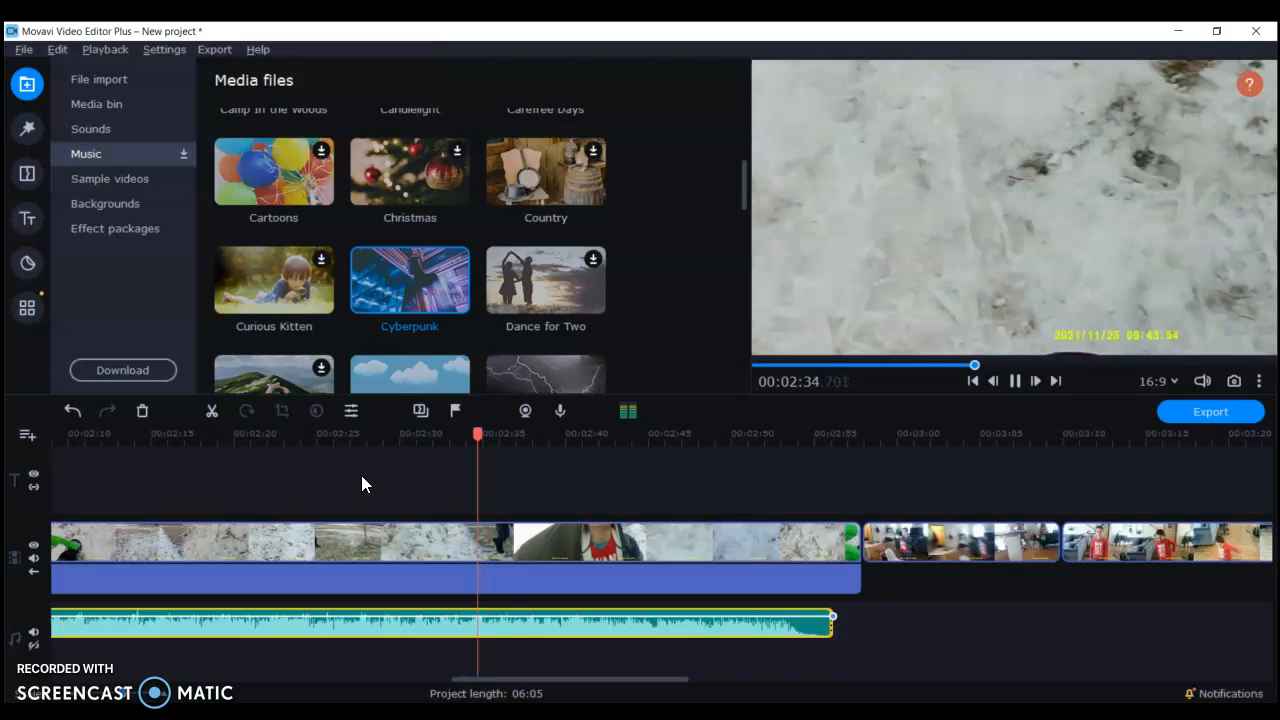
# - Lower the computer's sound volume during playback, look further through the music collection and stop the preview
pyautogui.press('XF86AudioLowerVolume')
pyautogui.press('XF86AudioLowerVolume')
pyautogui.press('XF86AudioLowerVolume')
pyautogui.press('XF86AudioLowerVolume')
pyautogui.press('XF86AudioLowerVolume')
pyautogui.press('XF86AudioLowerVolume')
pyautogui.press('XF86AudioLowerVolume')
pyautogui.press('XF86AudioLowerVolume')
pyautogui.press('XF86AudioLowerVolume')
pyautogui.press('XF86AudioLowerVolume')
pyautogui.press('XF86AudioLowerVolume')
pyautogui.press('XF86AudioLowerVolume')
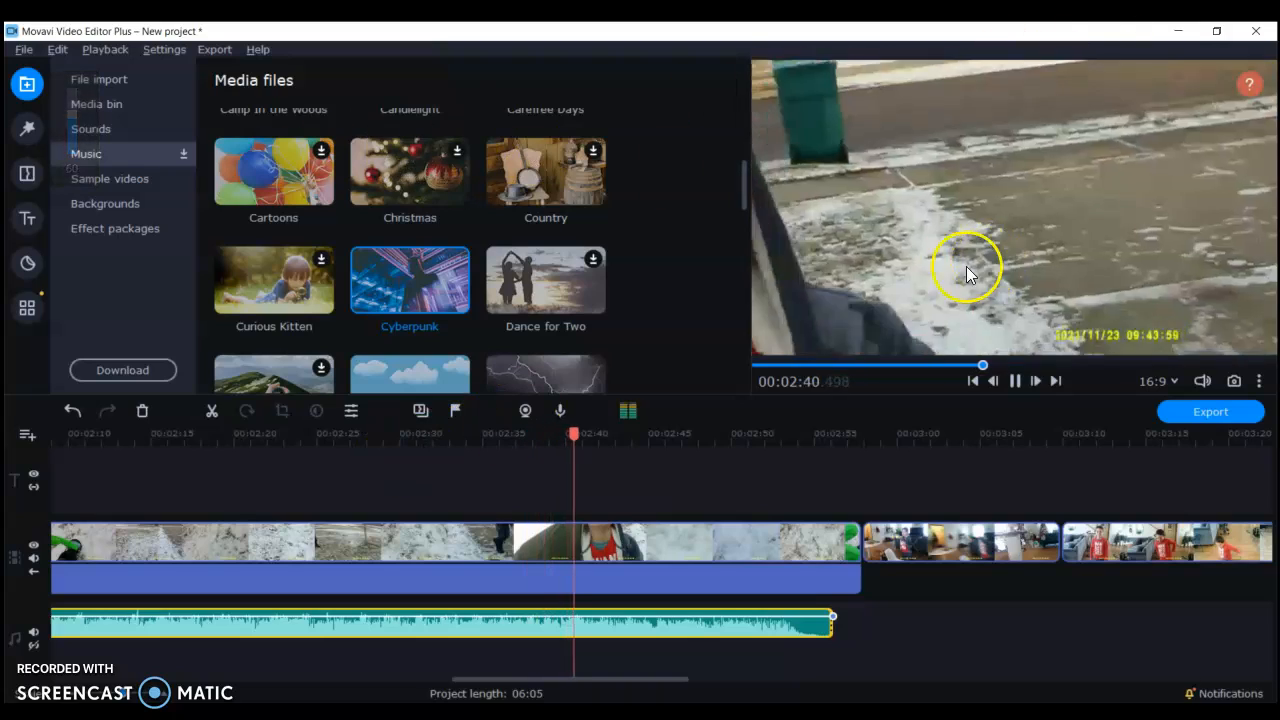
pyautogui.scroll(-3, 438, 219)
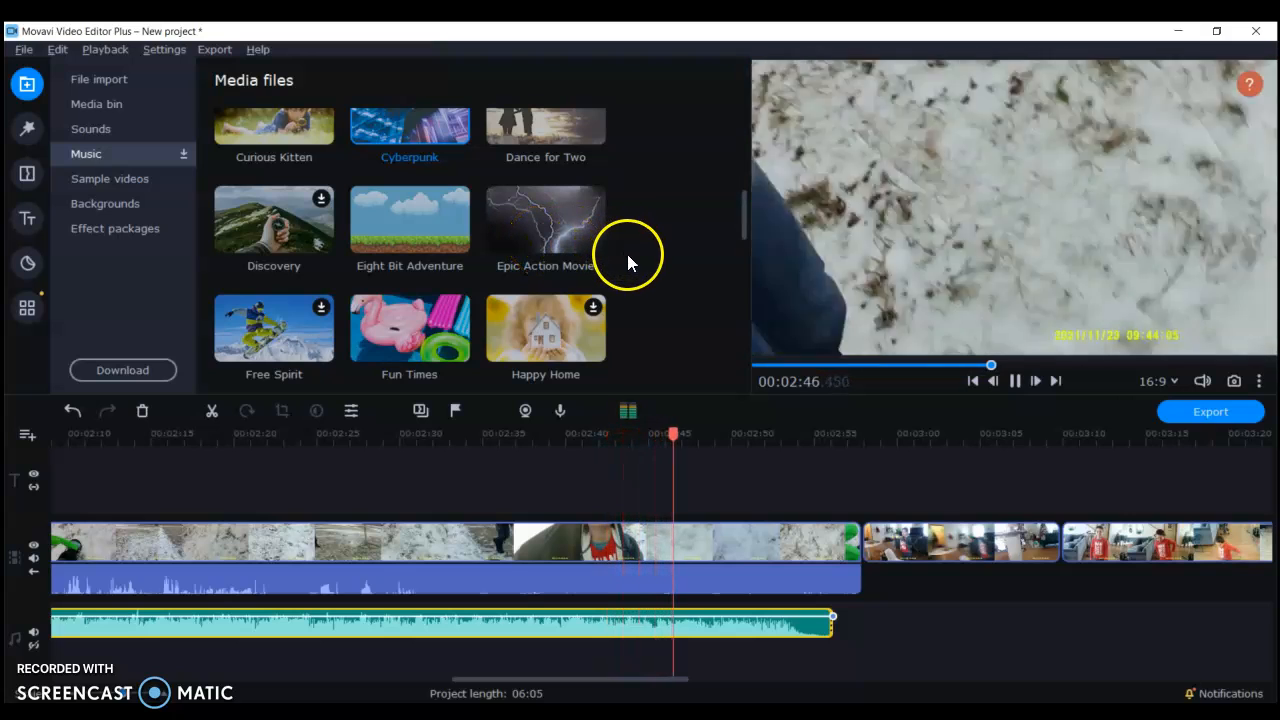
pyautogui.press('space')
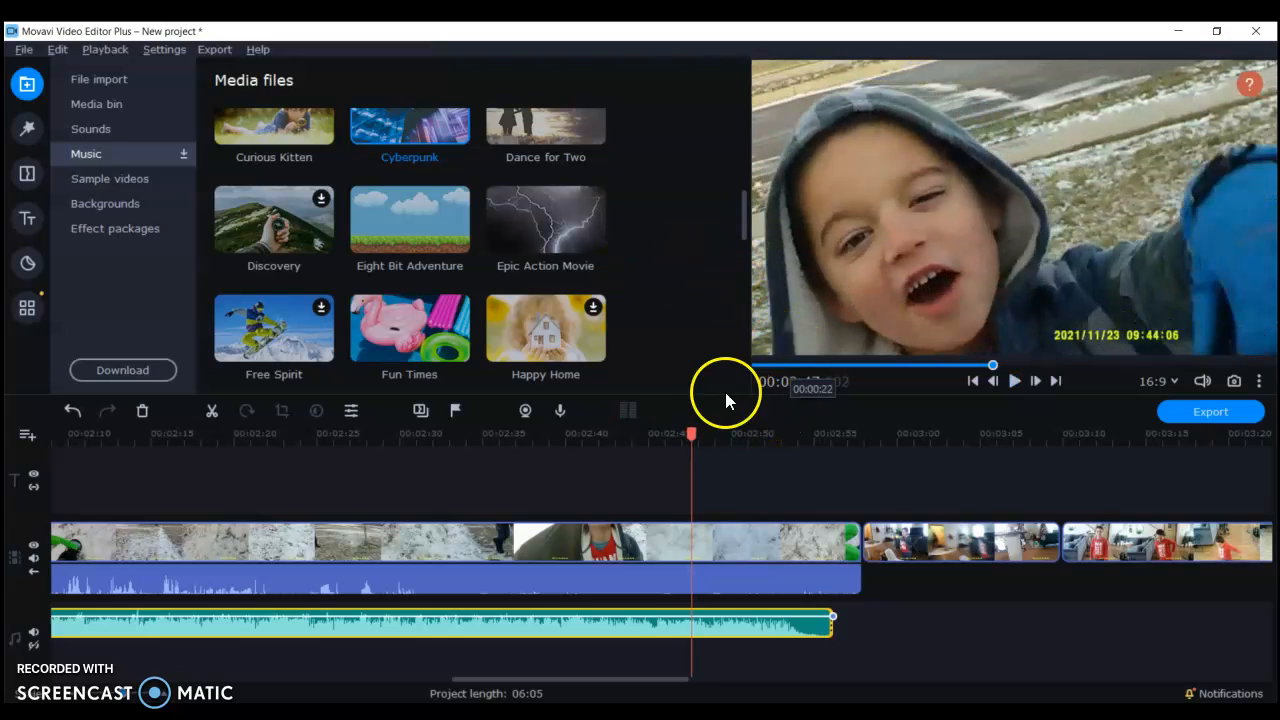
# - Return the playhead to about 01:16 and look through the Effect packages, Sample videos, Backgrounds and Music collections
pyautogui.moveTo(688, 440); pyautogui.dragTo(22, 402)
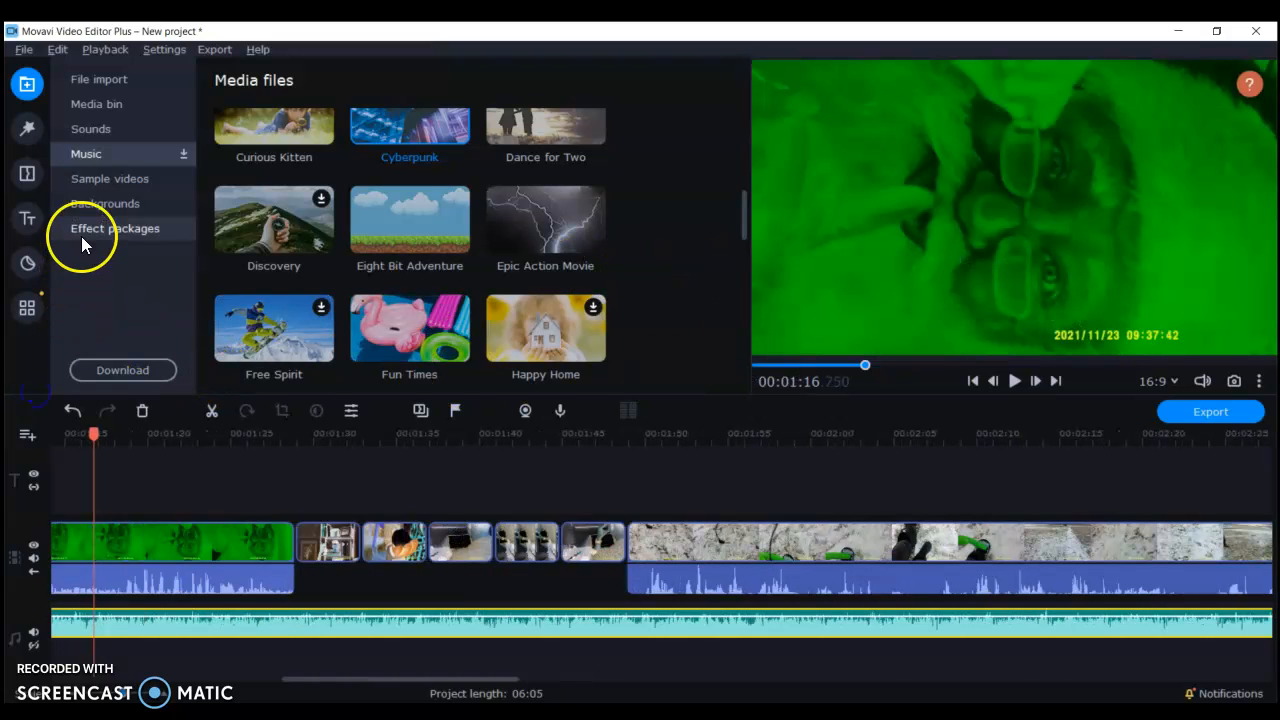
pyautogui.click(110, 229)
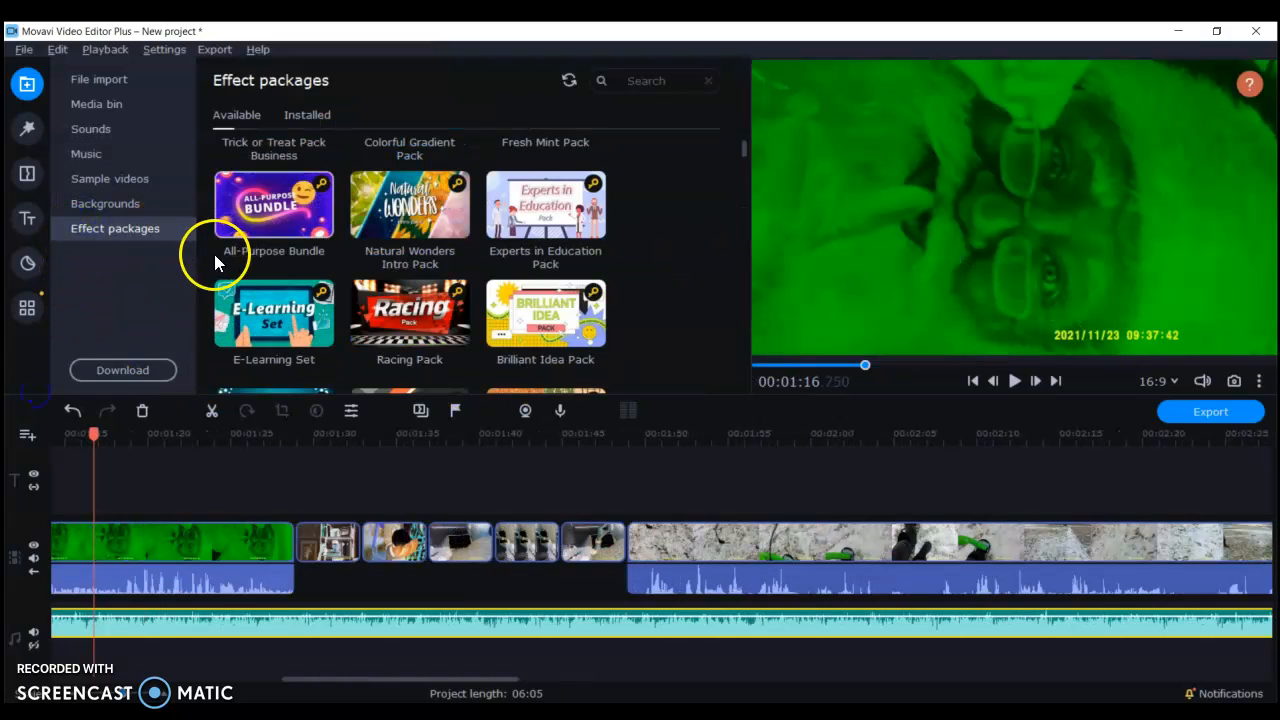
pyautogui.click(151, 185)
pyautogui.click(150, 210)
pyautogui.click(65, 178)
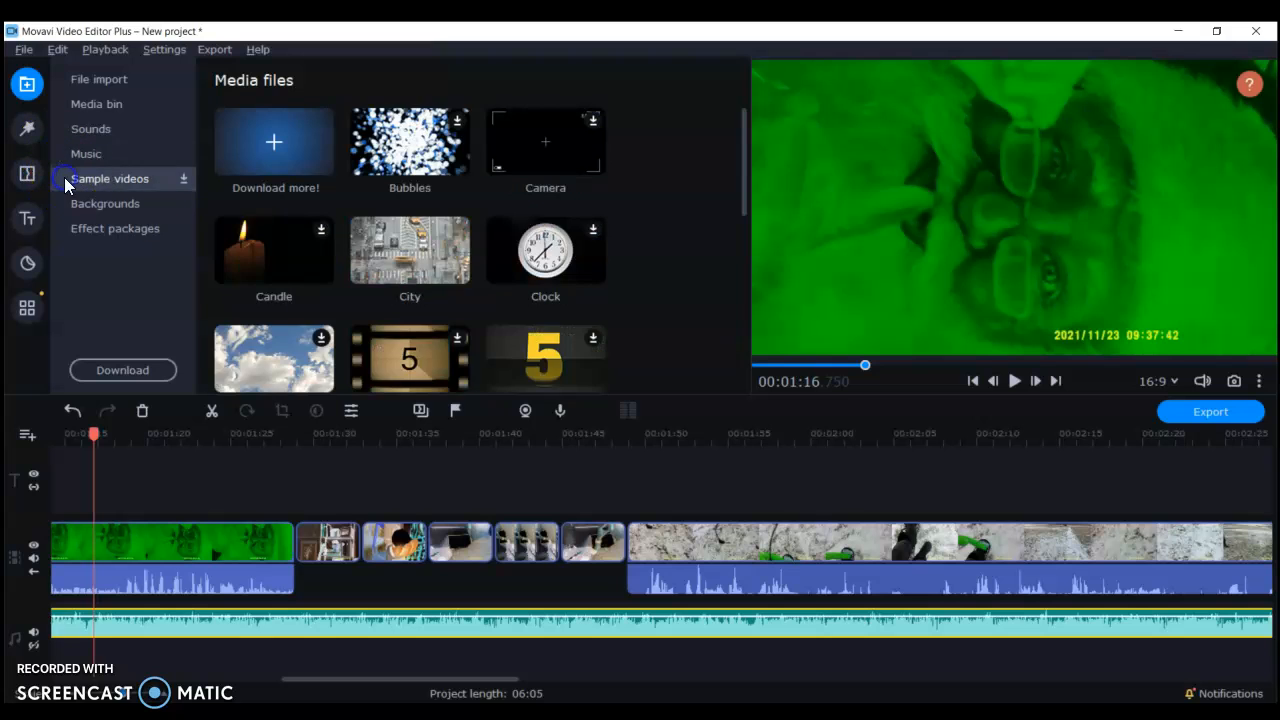
pyautogui.click(67, 153)
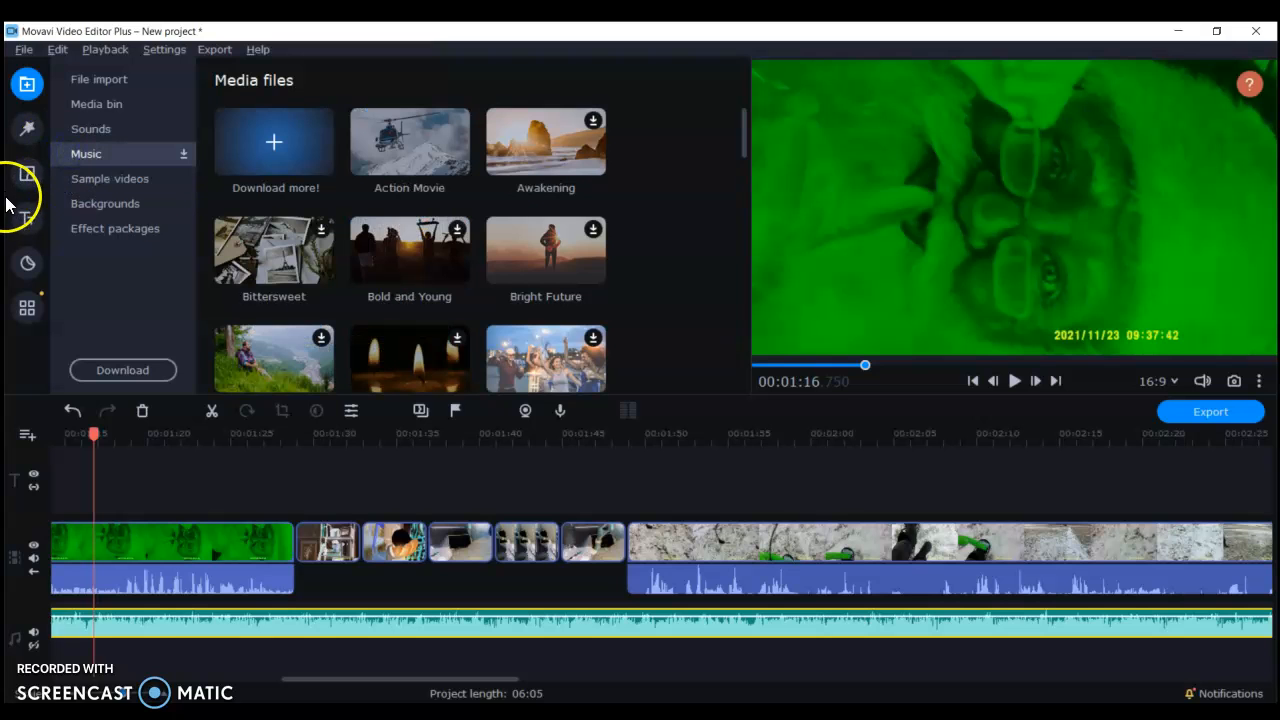
# - Add the Zoom in transition between the first two short clips after the green clip and play it back
pyautogui.click(27, 173)
pyautogui.moveTo(274, 322); pyautogui.dragTo(343, 553)
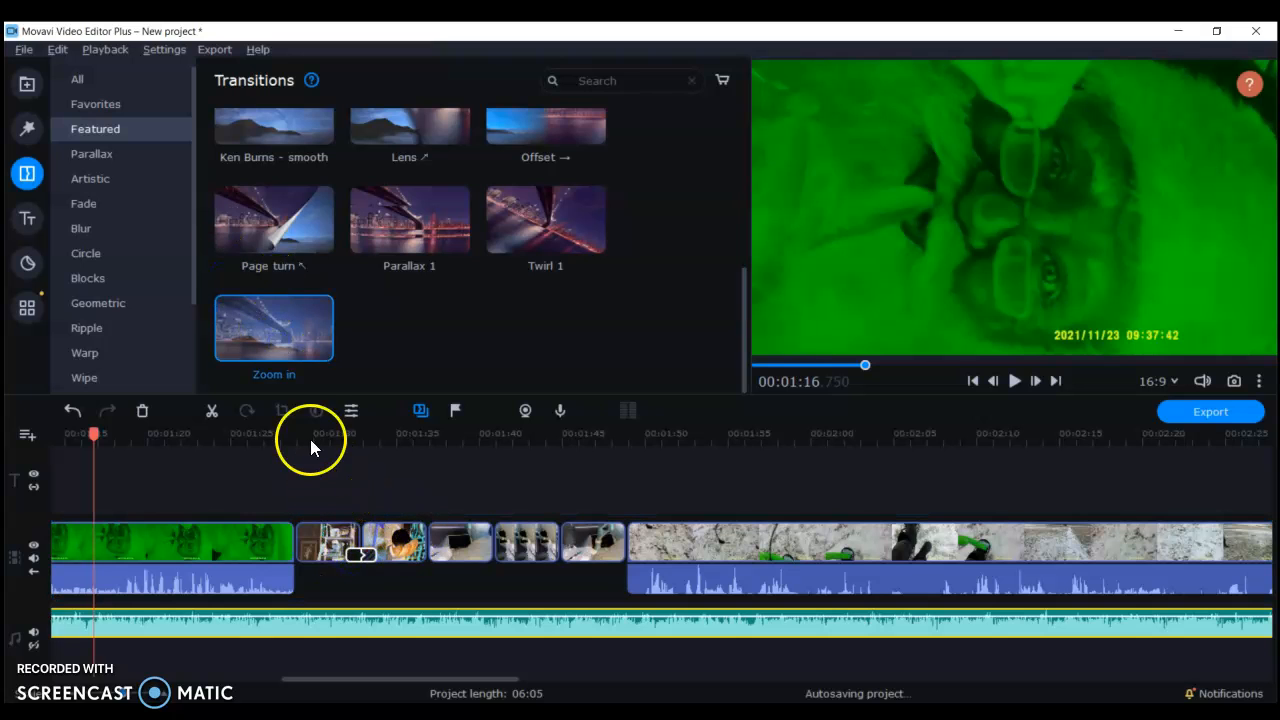
pyautogui.click(400, 435)
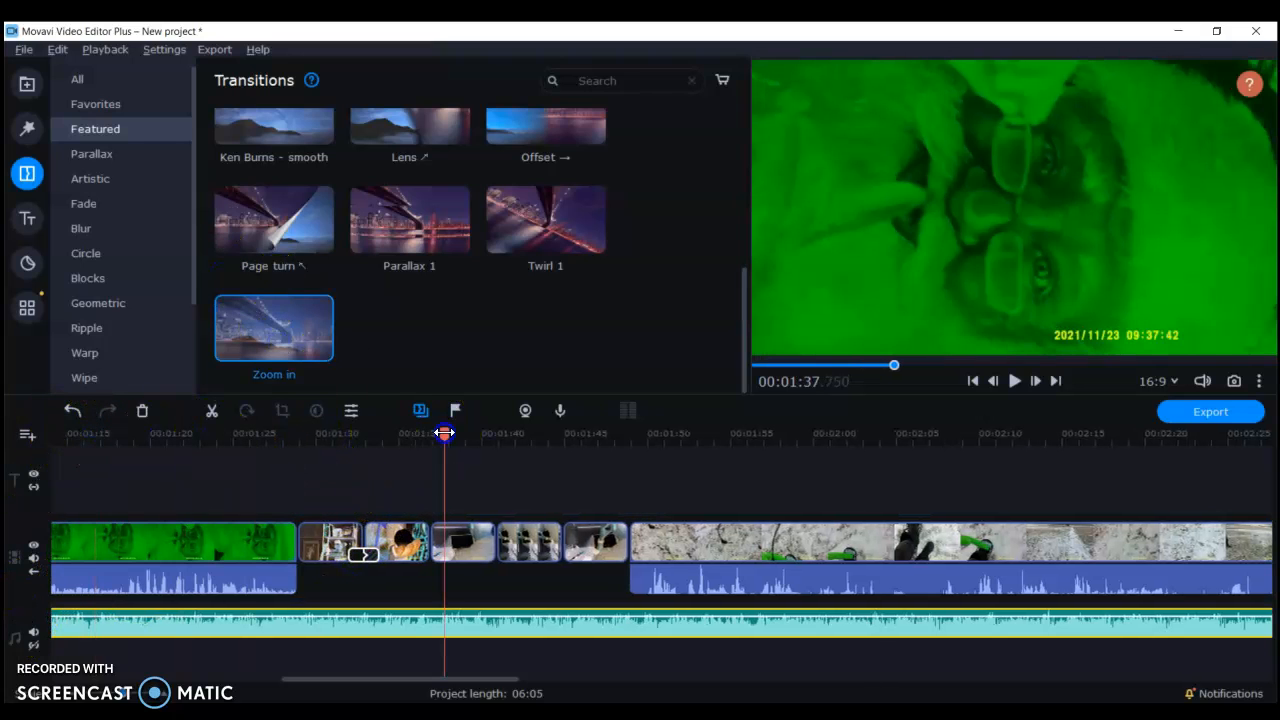
pyautogui.moveTo(363, 463); pyautogui.dragTo(338, 480)
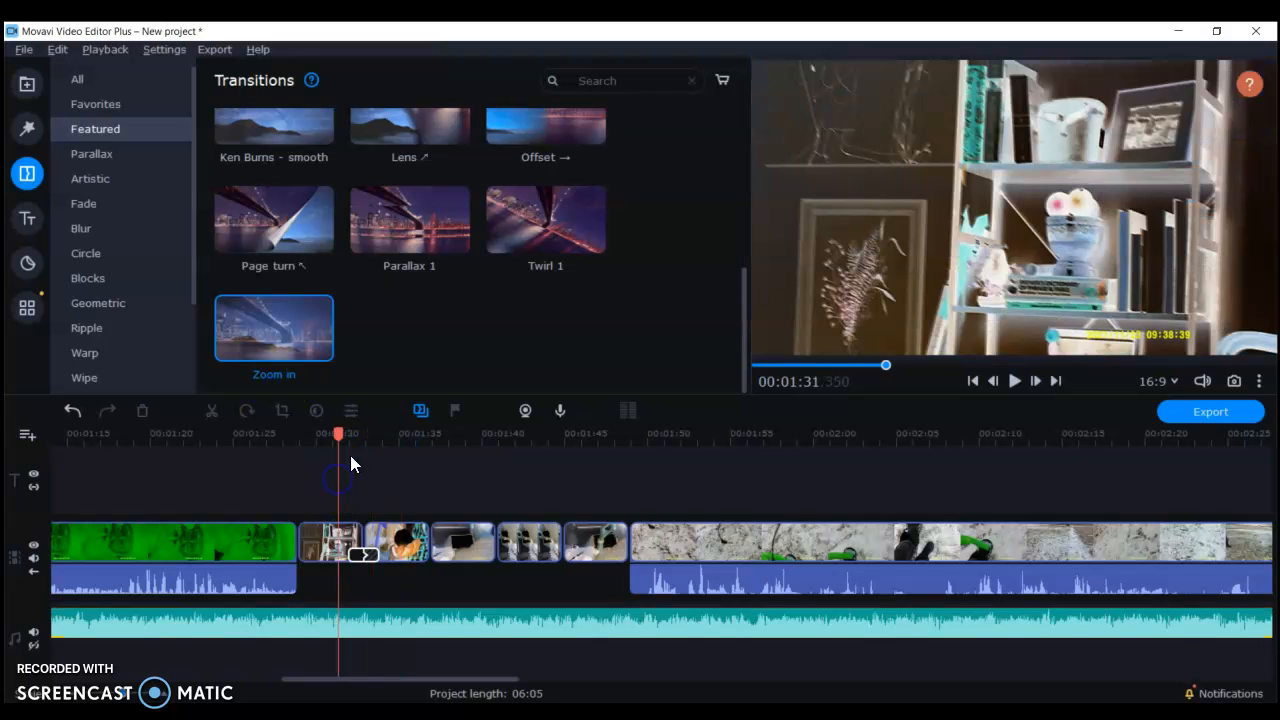
pyautogui.press('space')
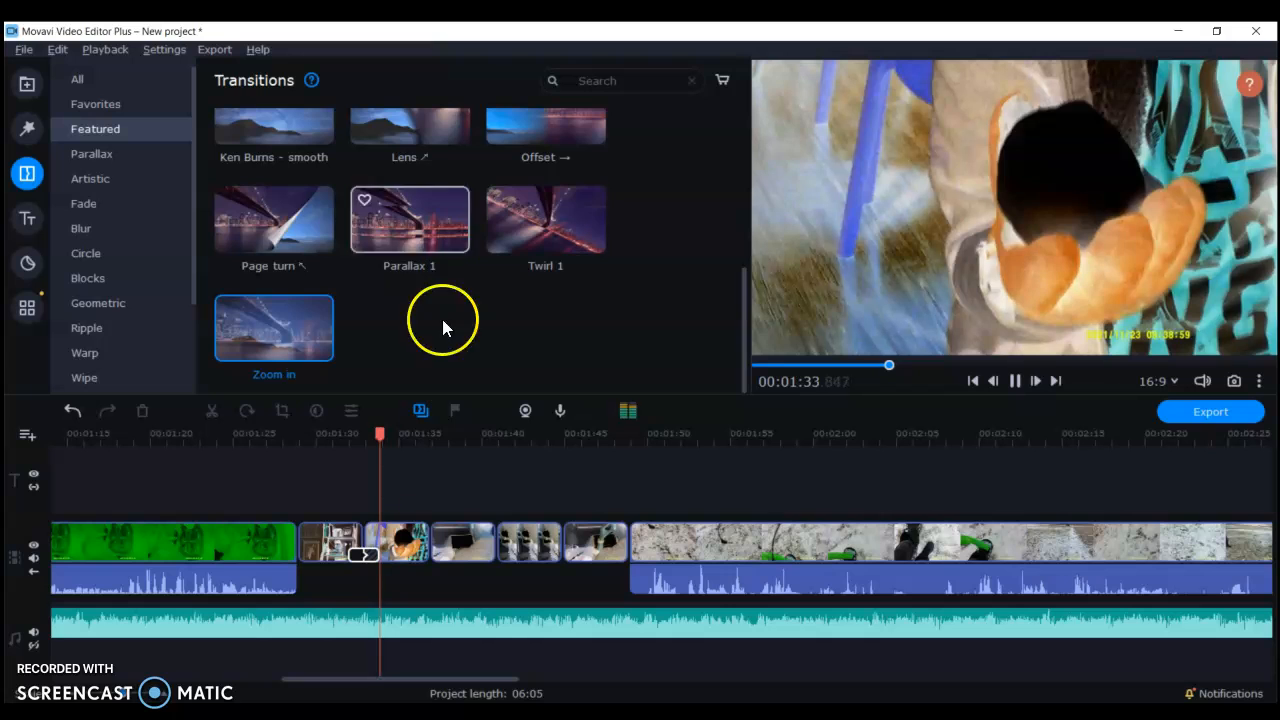
pyautogui.click(400, 478)
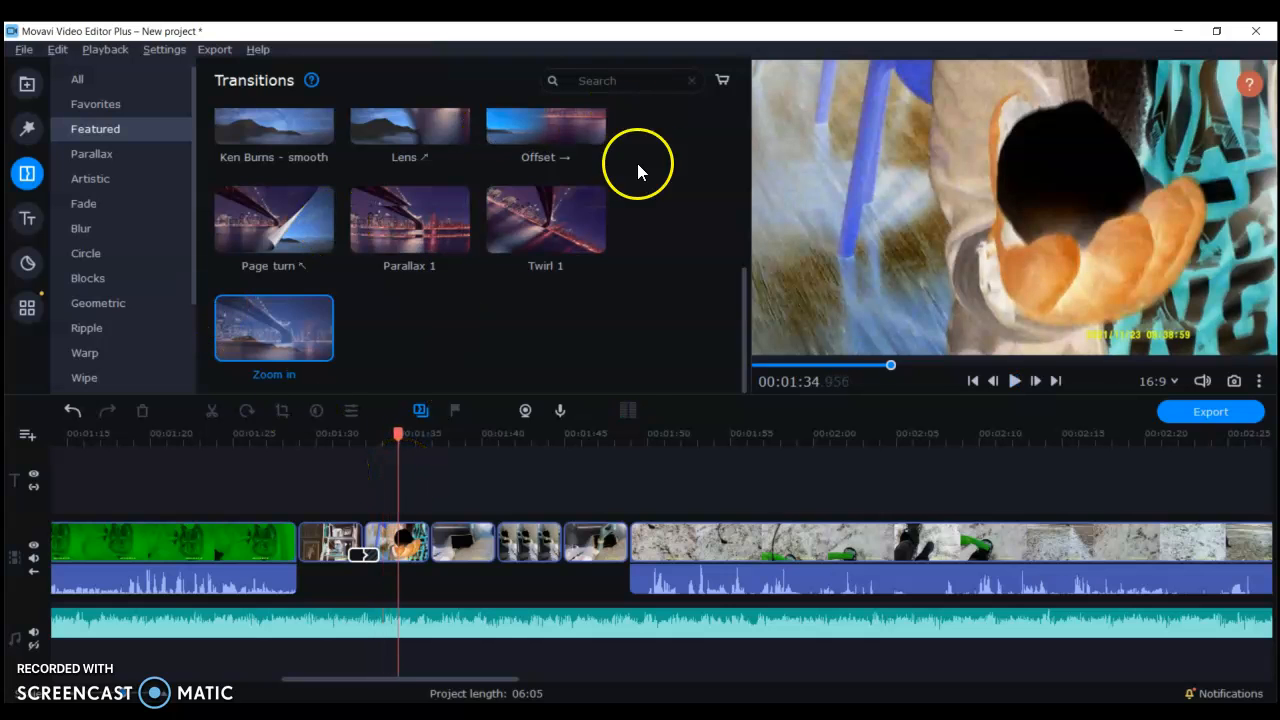
# - Add the Twirl 1 transition between the second and third short clips after the green clip
pyautogui.moveTo(559, 251); pyautogui.dragTo(447, 506)
pyautogui.moveTo(425, 550); pyautogui.dragTo(430, 552)
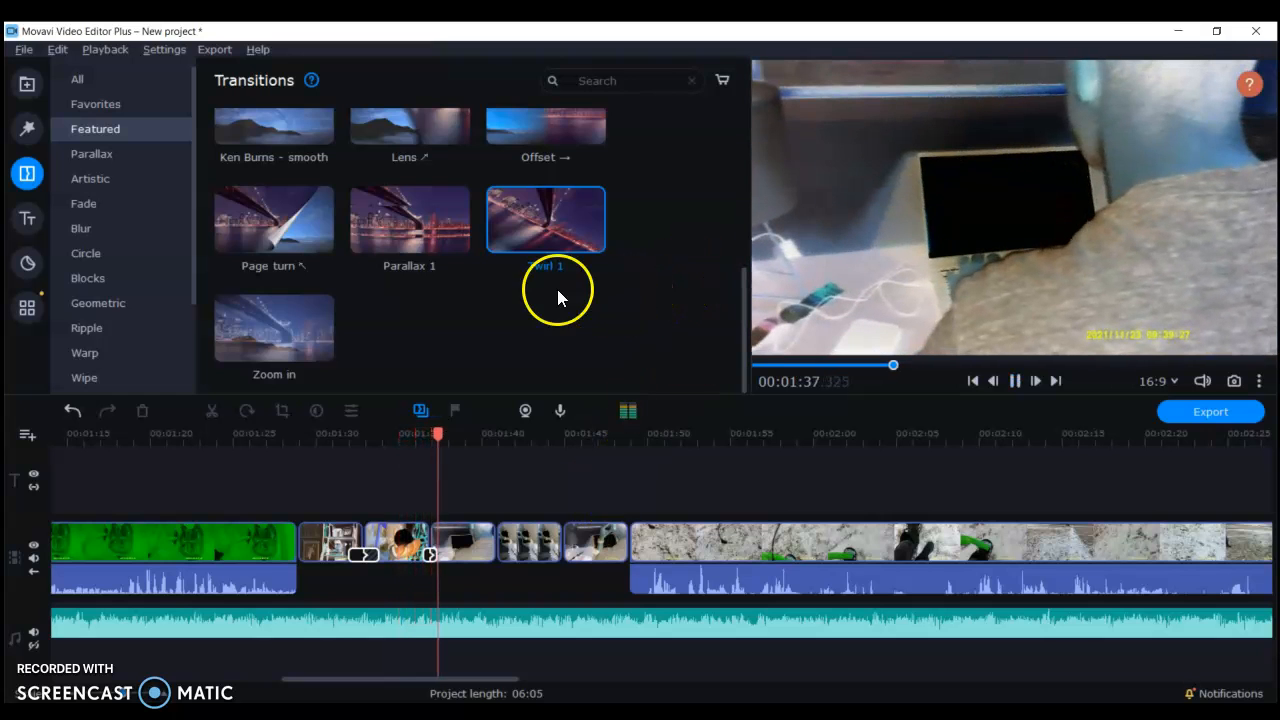
# - Add the Circle out transition between the third and fourth short clips after the green clip and play it back
pyautogui.click(100, 226)
pyautogui.click(110, 256)
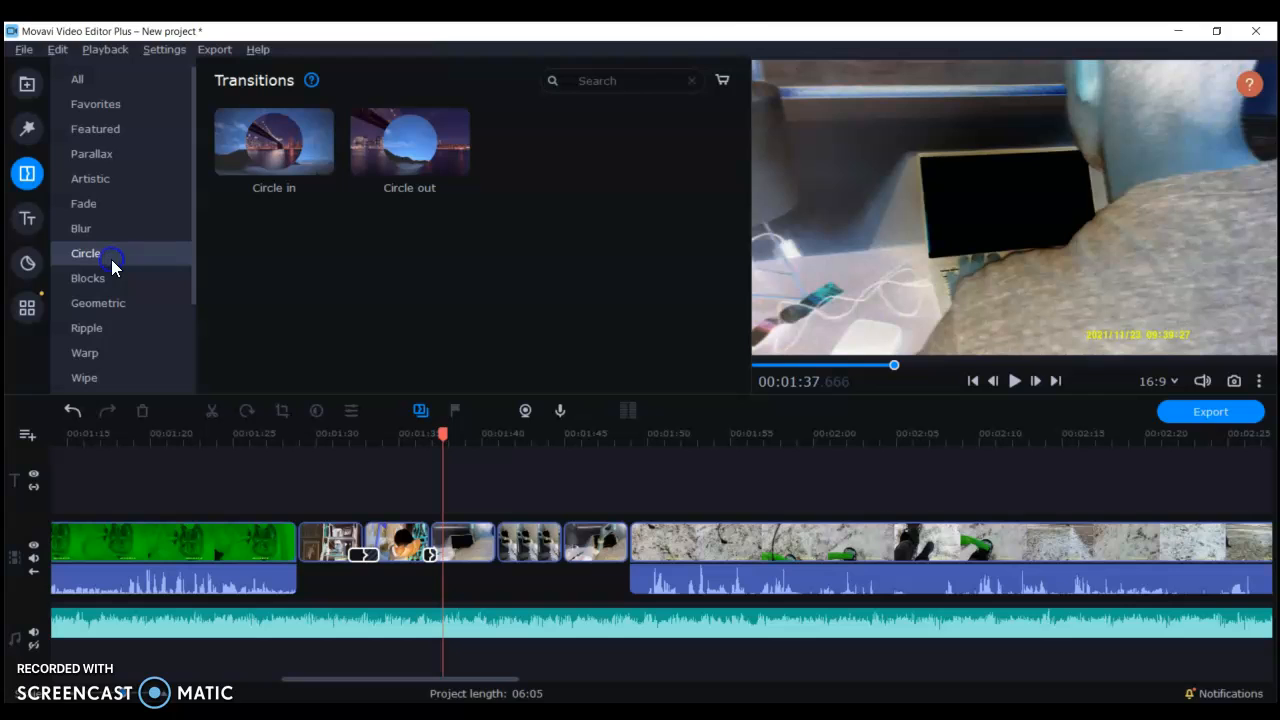
pyautogui.moveTo(462, 176); pyautogui.dragTo(496, 552)
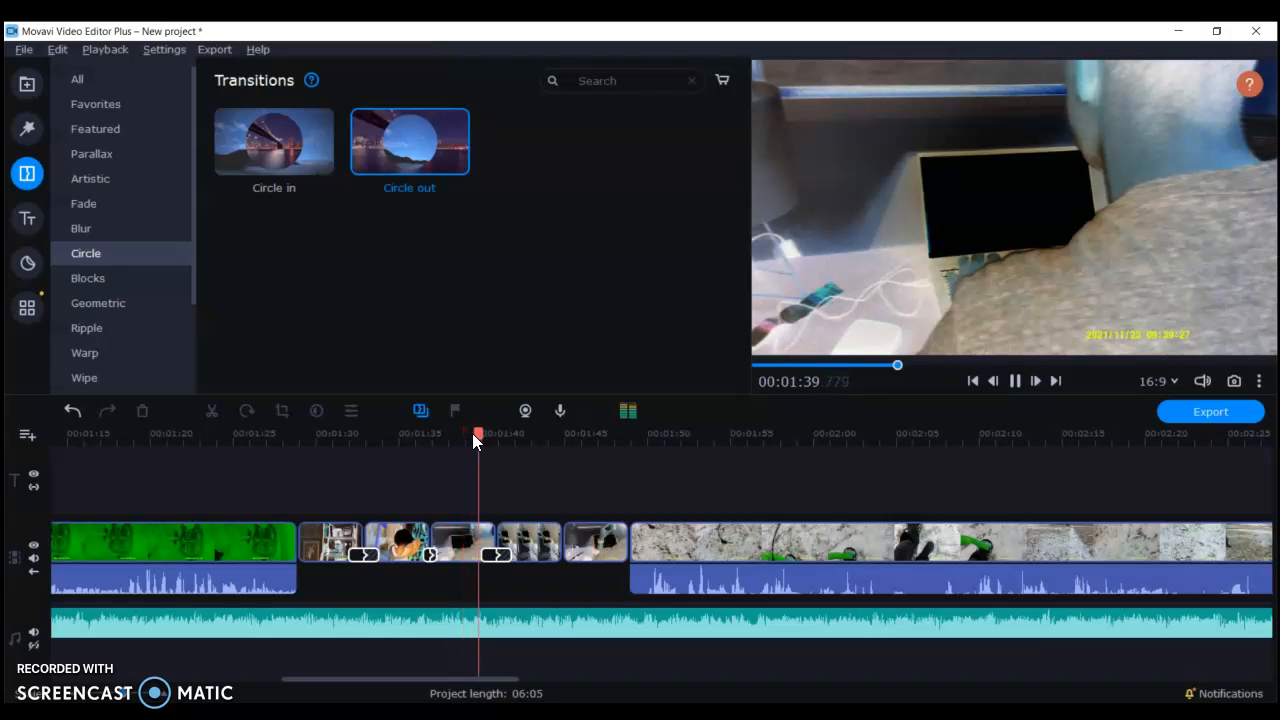
pyautogui.press('space')
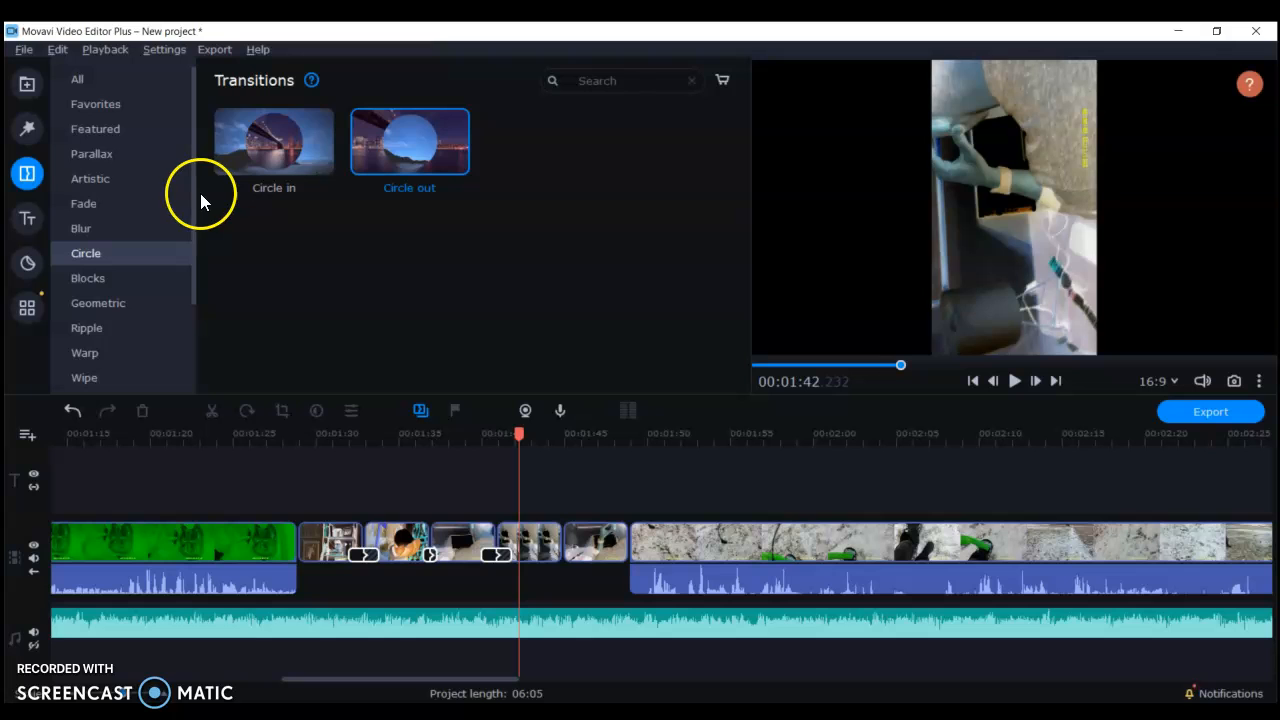
# - Look through the Fade transitions and the Animation, Slow motion, Scene detection, Logo and Chroma key tools with the green clip selected
pyautogui.click(80, 205)
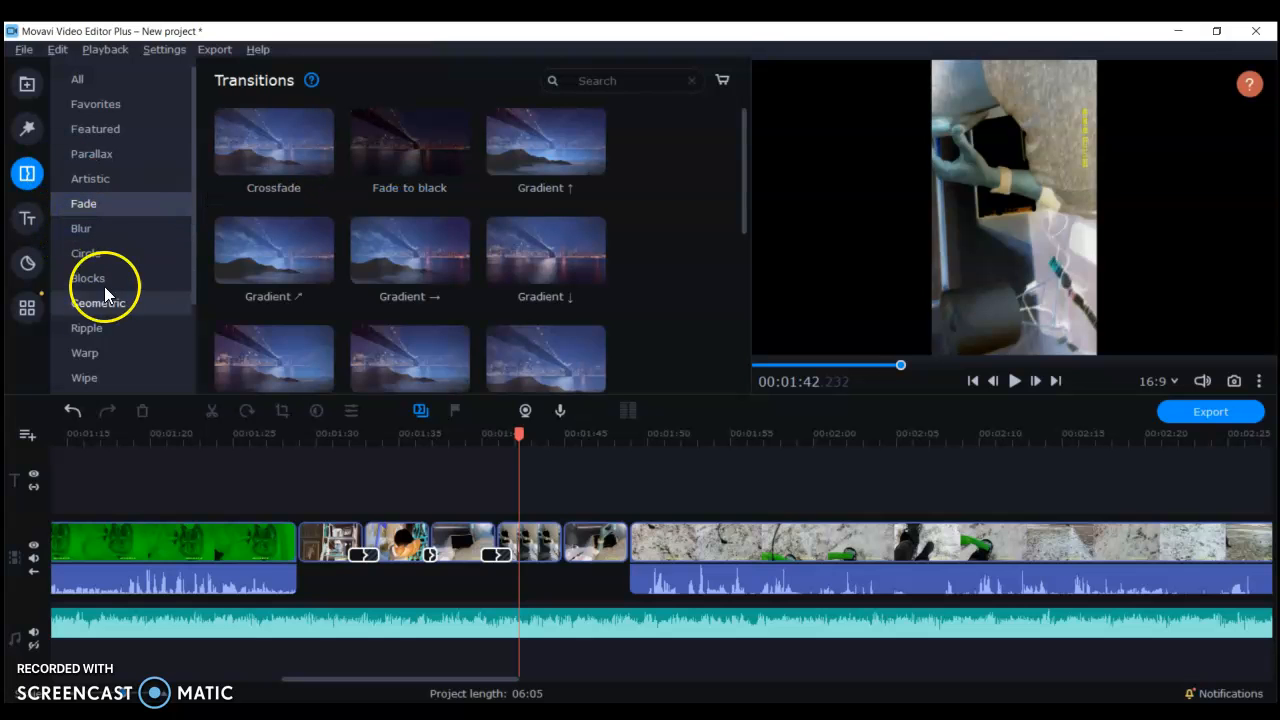
pyautogui.click(27, 307)
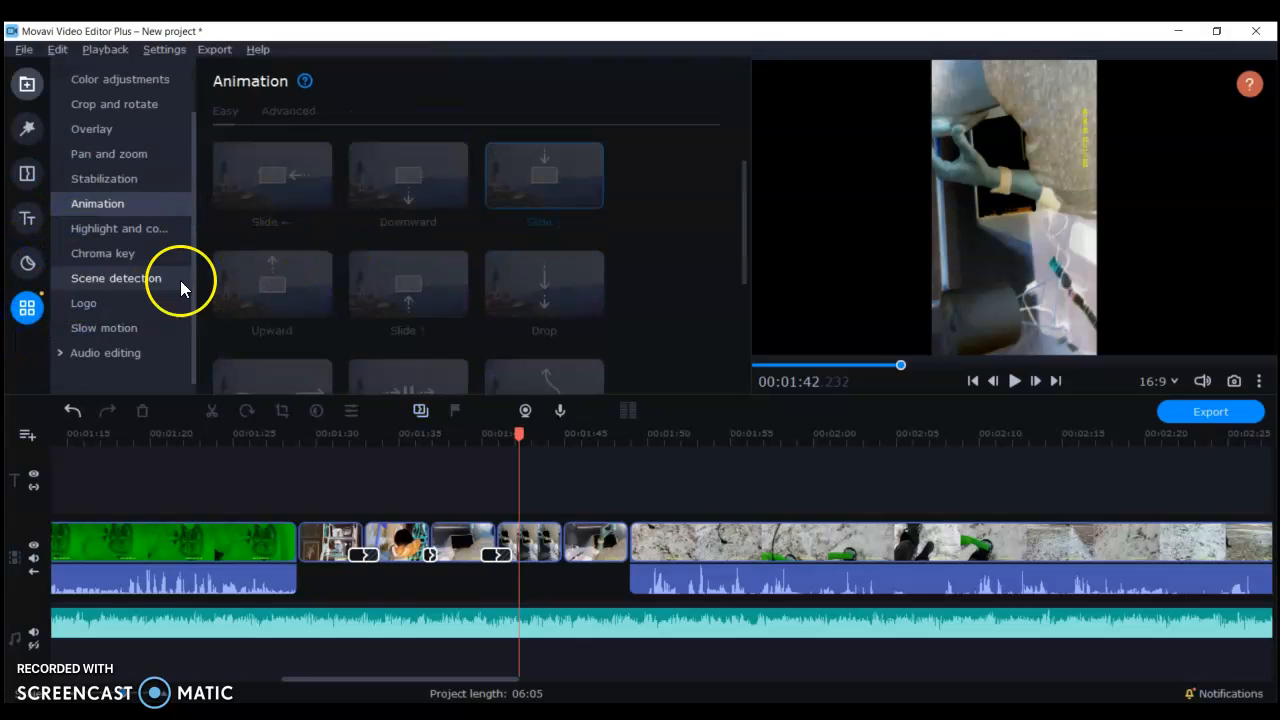
pyautogui.click(243, 538)
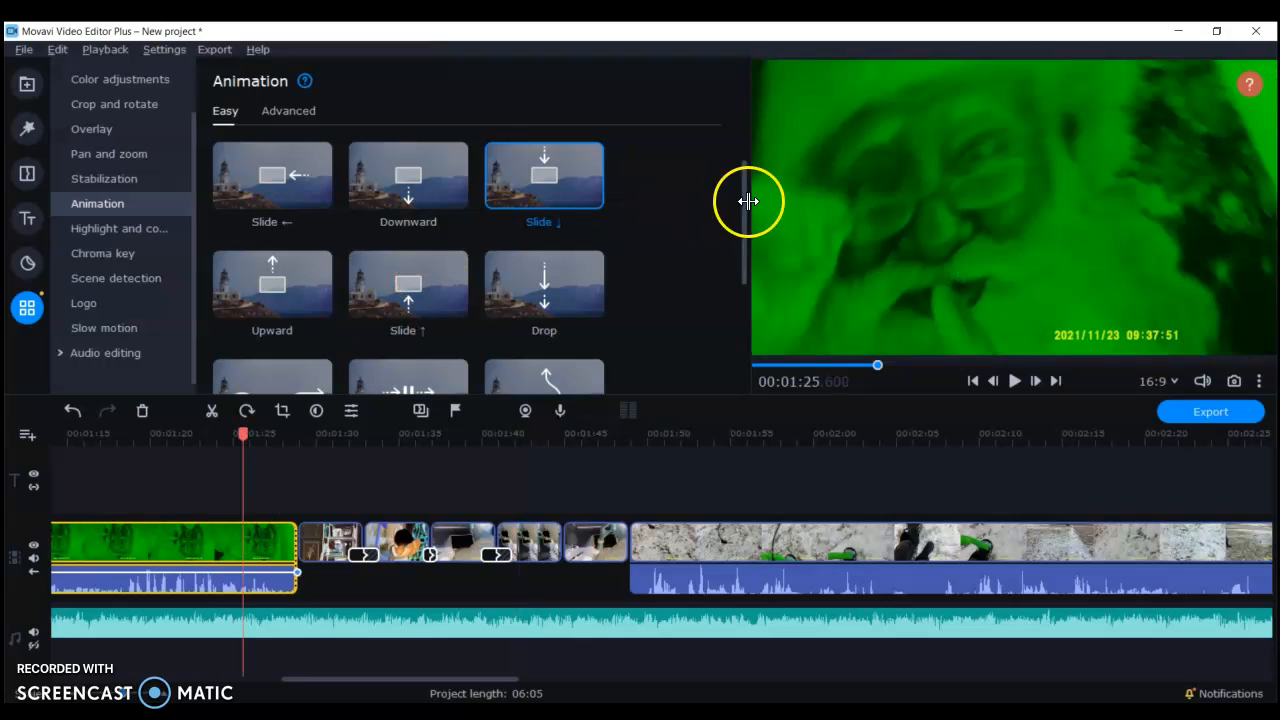
pyautogui.moveTo(741, 209); pyautogui.dragTo(737, 455)
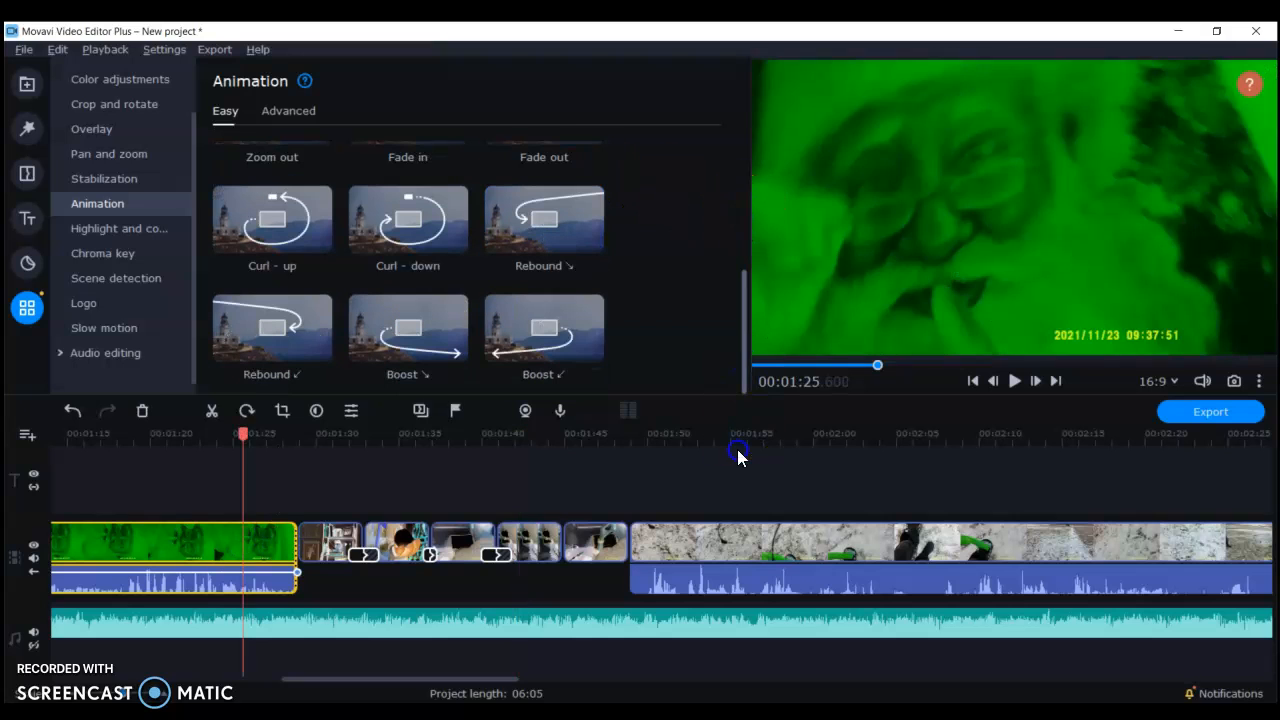
pyautogui.click(108, 330)
pyautogui.click(120, 279)
pyautogui.click(111, 301)
pyautogui.click(100, 287)
# - Cover the centre of the green clip's picture with the Blurred rectangle mask from Highlight and conceal
pyautogui.click(100, 232)
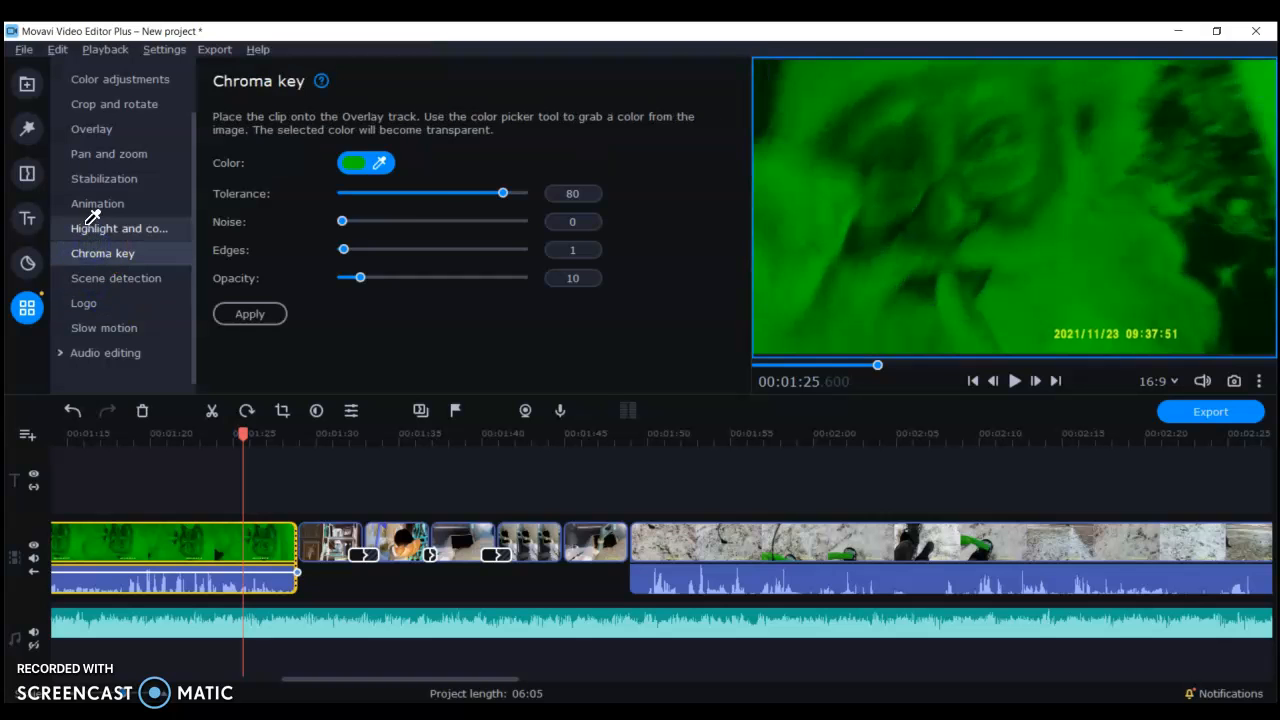
pyautogui.click(363, 233)
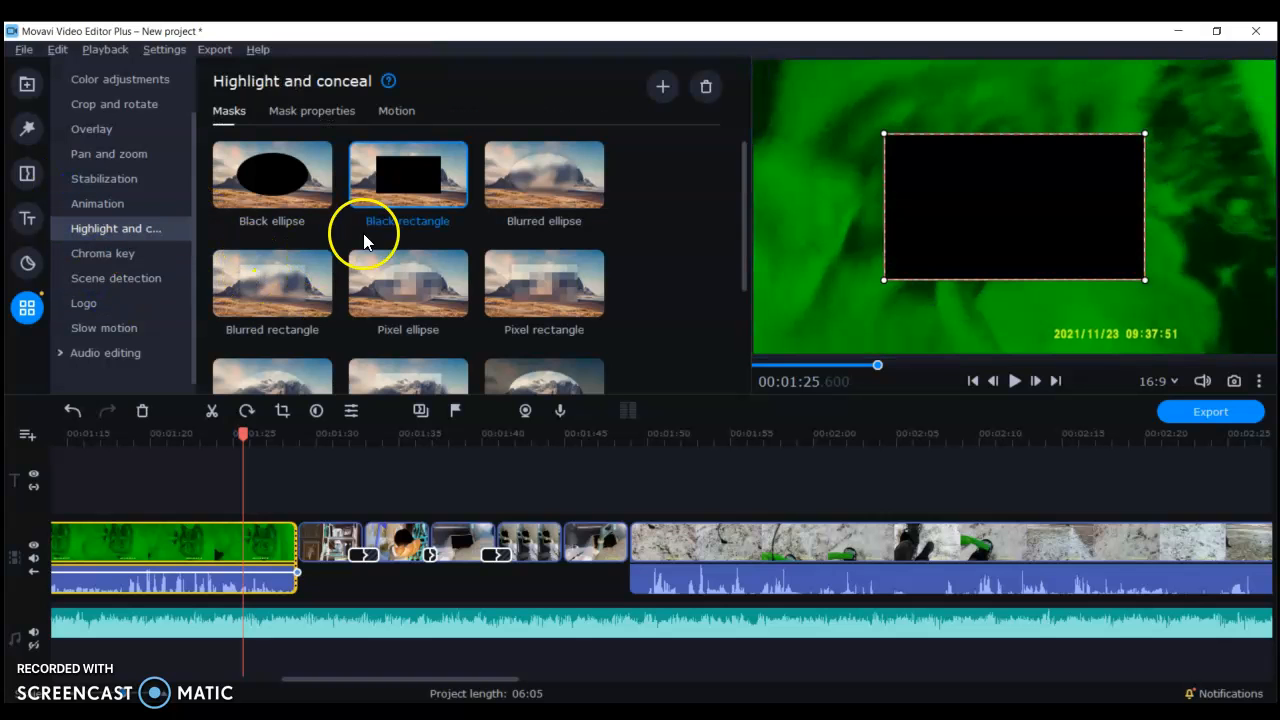
pyautogui.click(285, 296)
# - Look over the Stabilization, Pan and zoom, Crop and rotate and Overlay tools, and apply Auto Contrast to the green clip
pyautogui.click(104, 182)
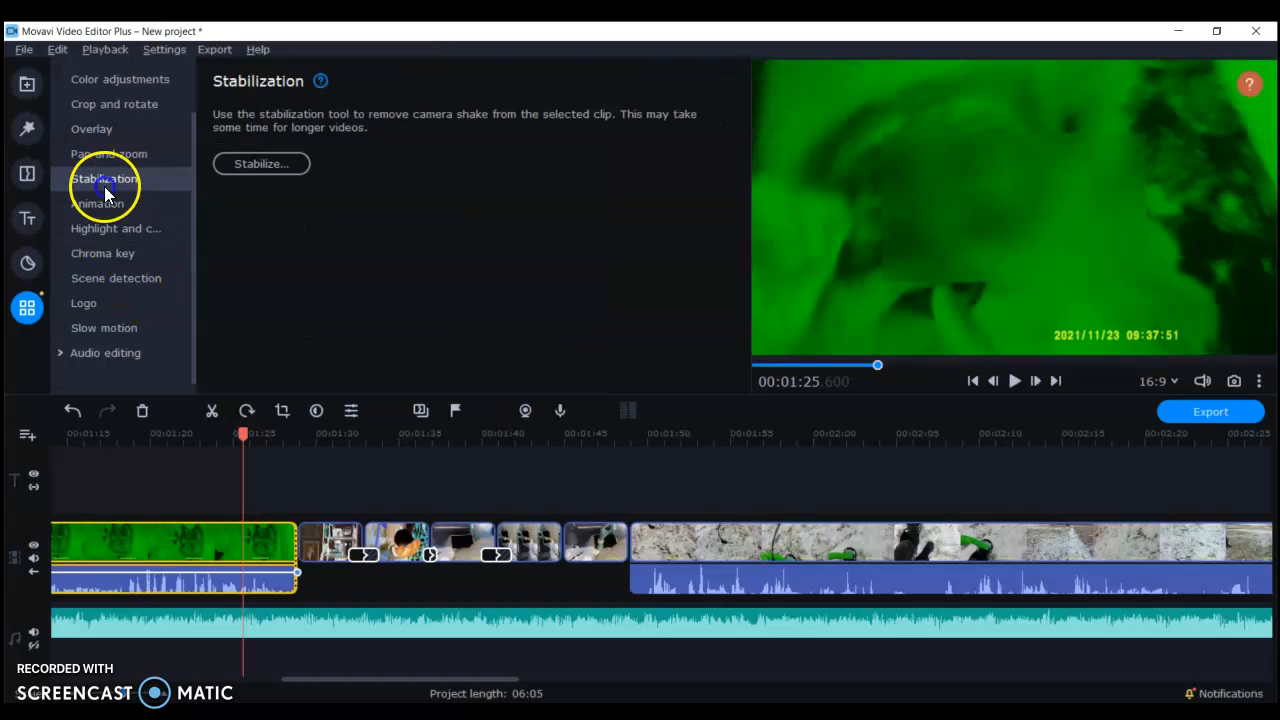
pyautogui.click(98, 154)
pyautogui.click(100, 110)
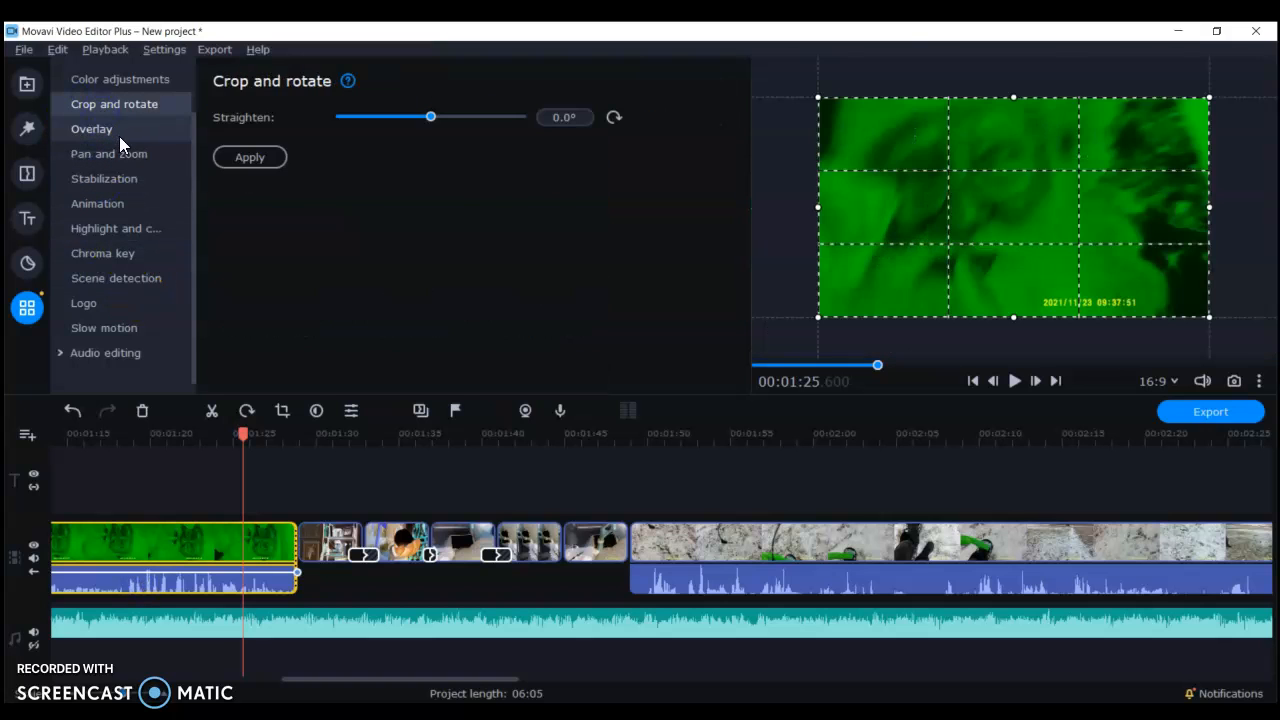
pyautogui.click(100, 130)
pyautogui.click(100, 79)
pyautogui.click(318, 185)
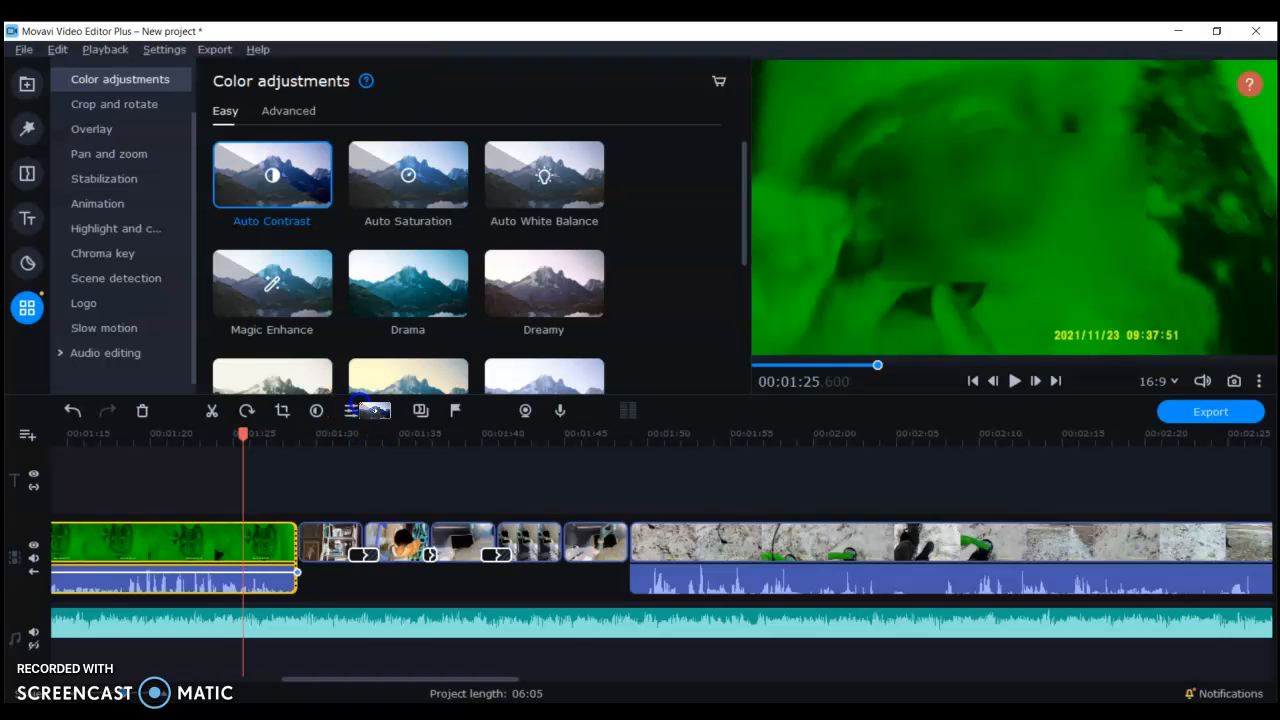
pyautogui.click(261, 546)
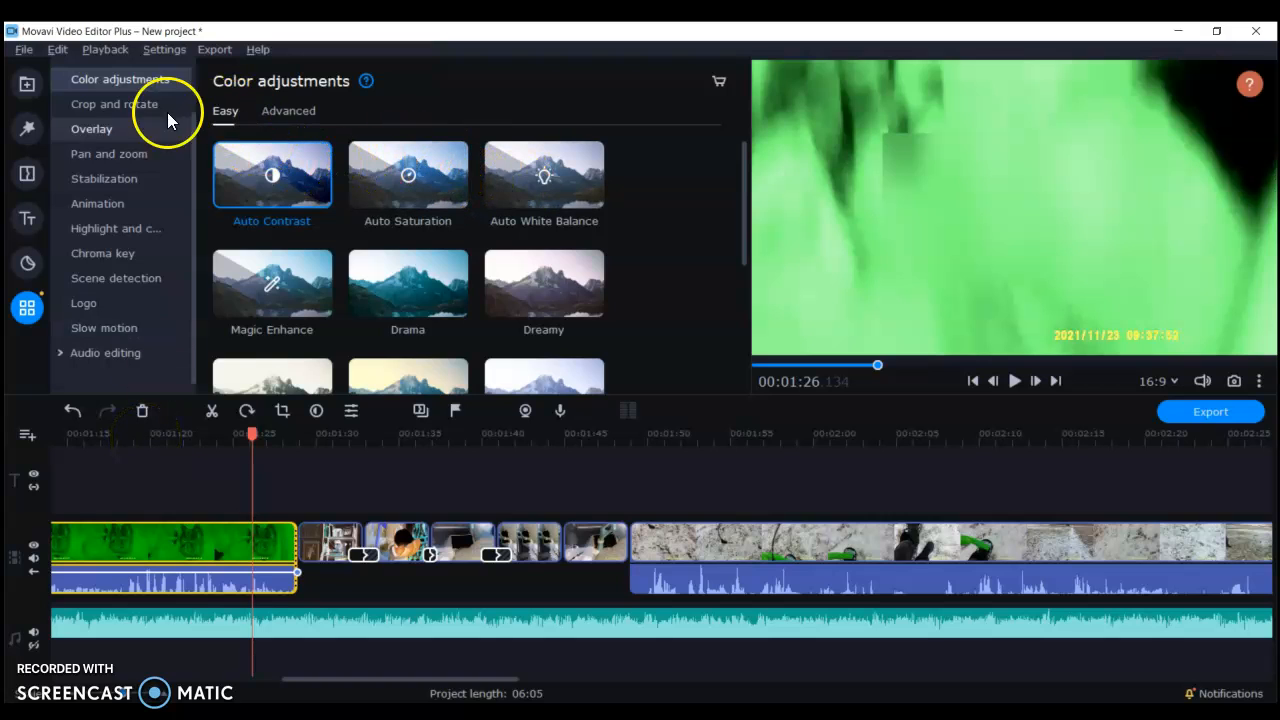
# - Add the Bottom to top pan and zoom effect near the end of the green clip and play it back
pyautogui.click(110, 154)
pyautogui.moveTo(284, 275); pyautogui.dragTo(226, 554)
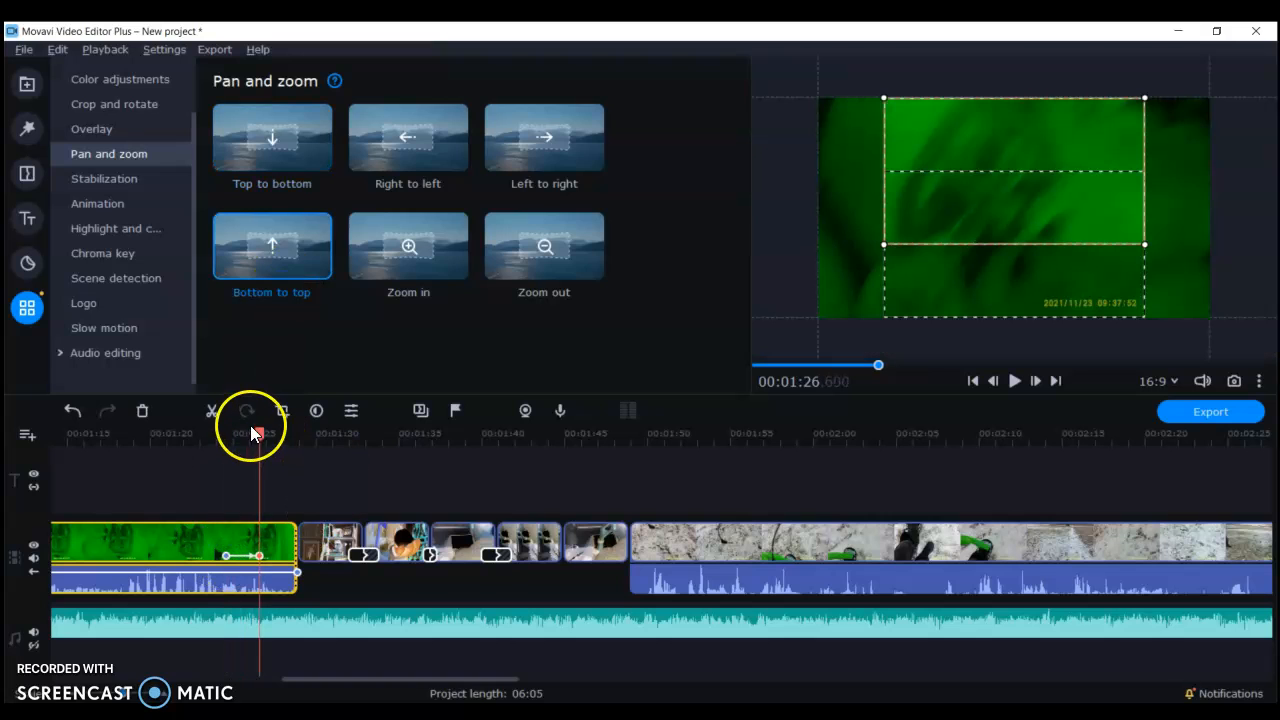
pyautogui.moveTo(260, 435); pyautogui.dragTo(226, 435)
pyautogui.press('space')
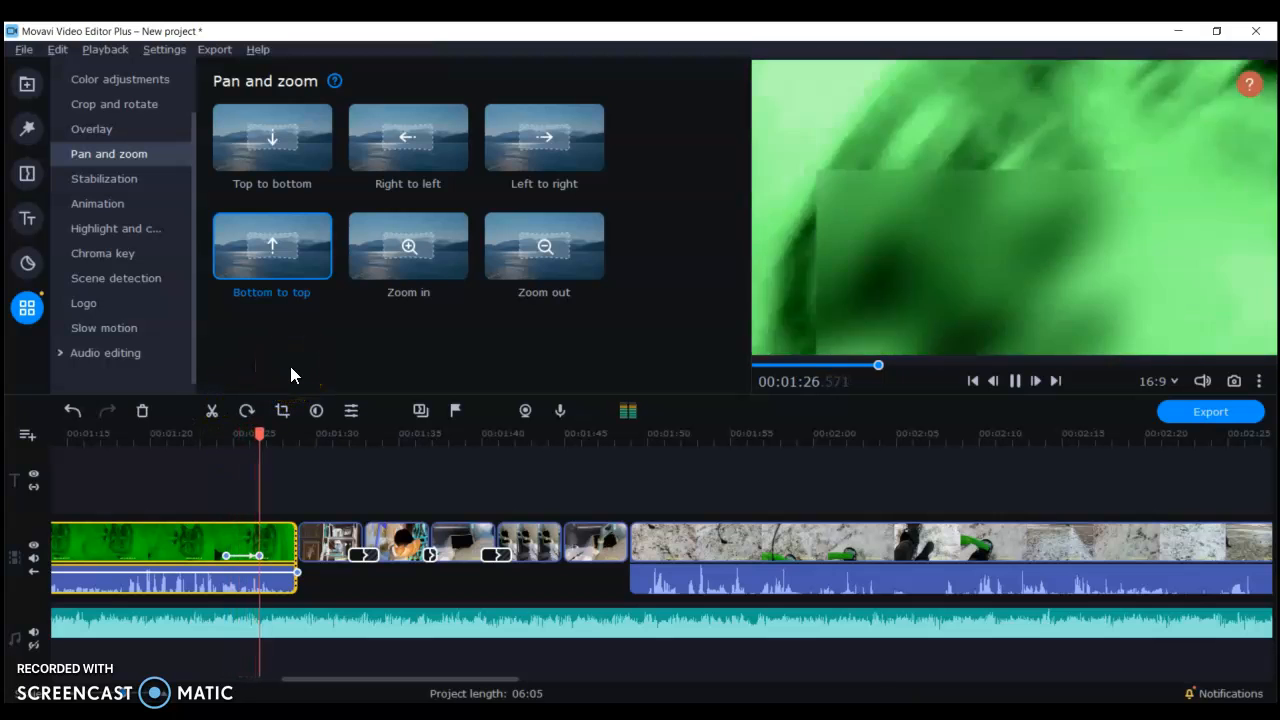
pyautogui.press('space')
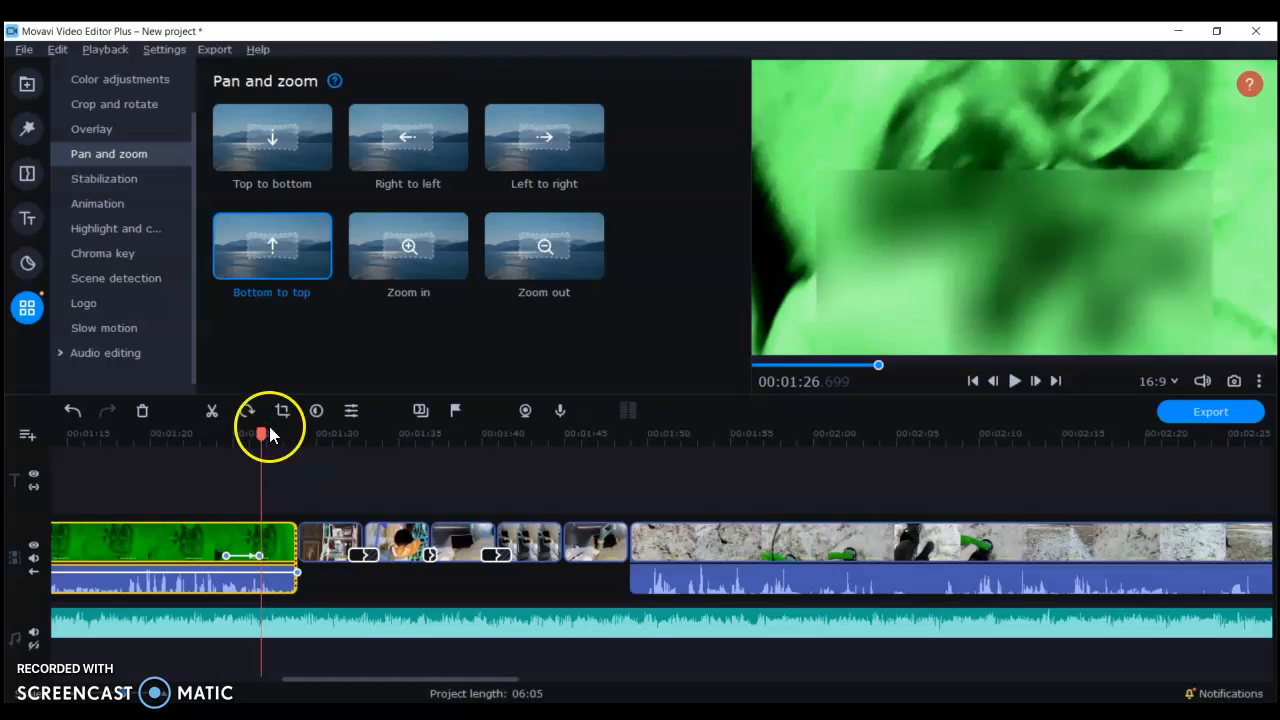
# - Look at the Slow motion, Scene detection and Animation tools for the green clip
pyautogui.click(88, 329)
pyautogui.click(116, 278)
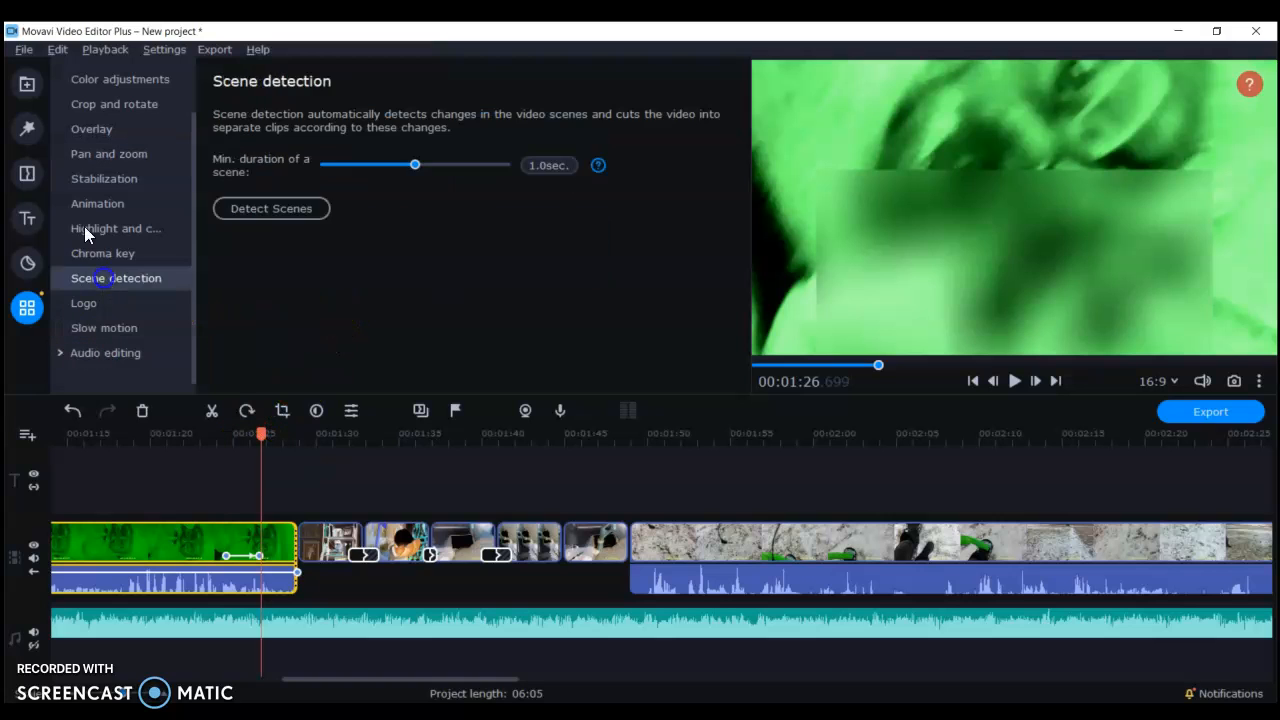
pyautogui.click(112, 205)
pyautogui.click(894, 488)
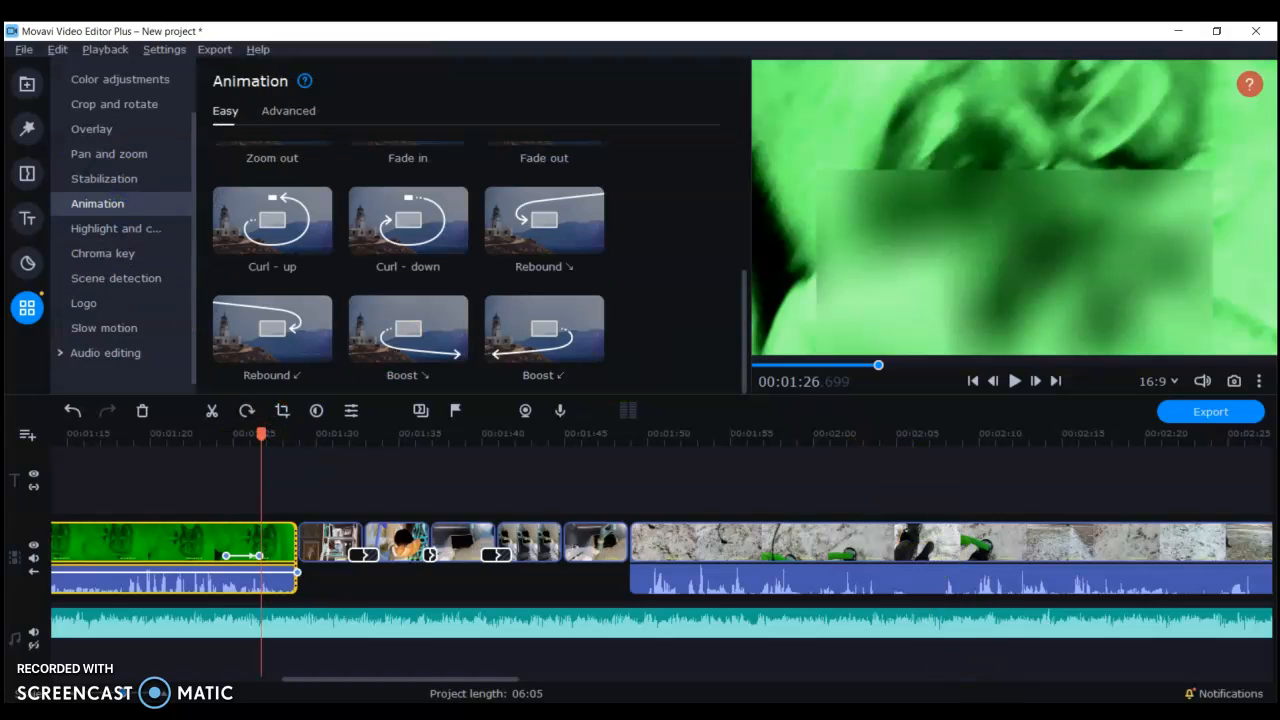
pyautogui.click(1028, 712)
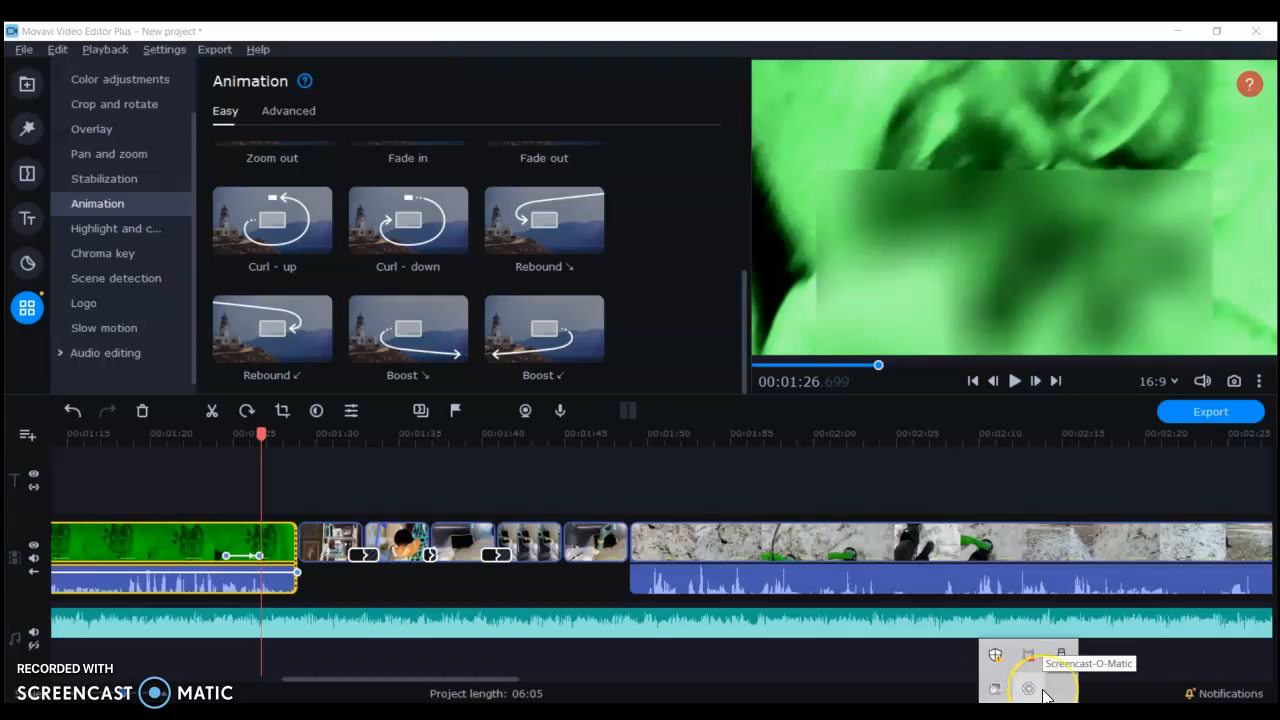
pyautogui.click(1115, 662)
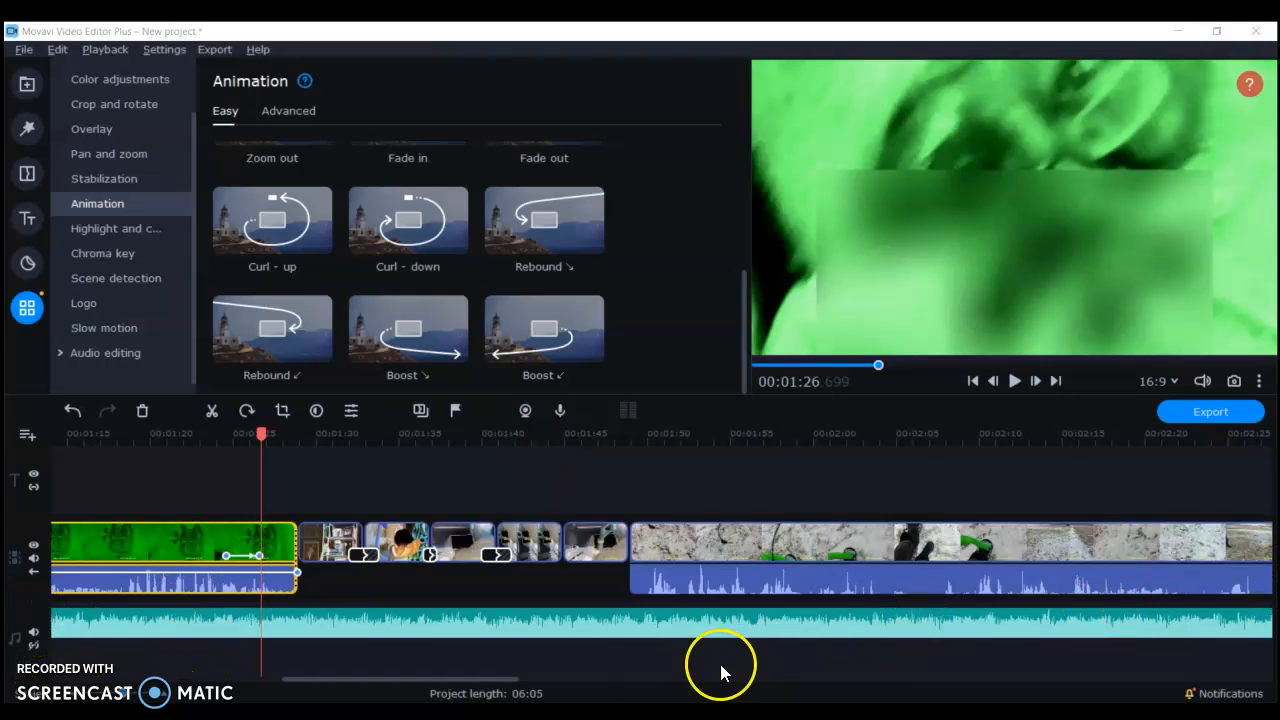
pyautogui.click(881, 677)
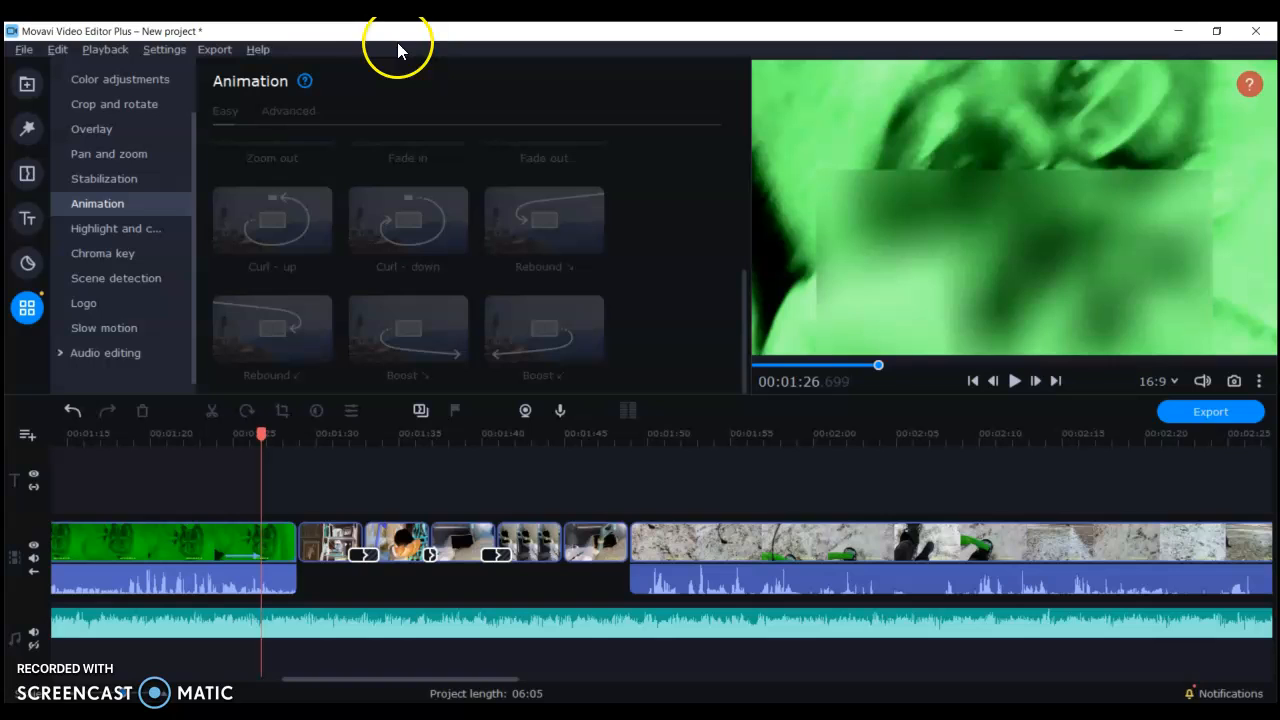
pyautogui.moveTo(684, 171)
pyautogui.mouseDown()
pyautogui.moveTo(568, 318)
pyautogui.moveTo(626, 232)
pyautogui.mouseUp()
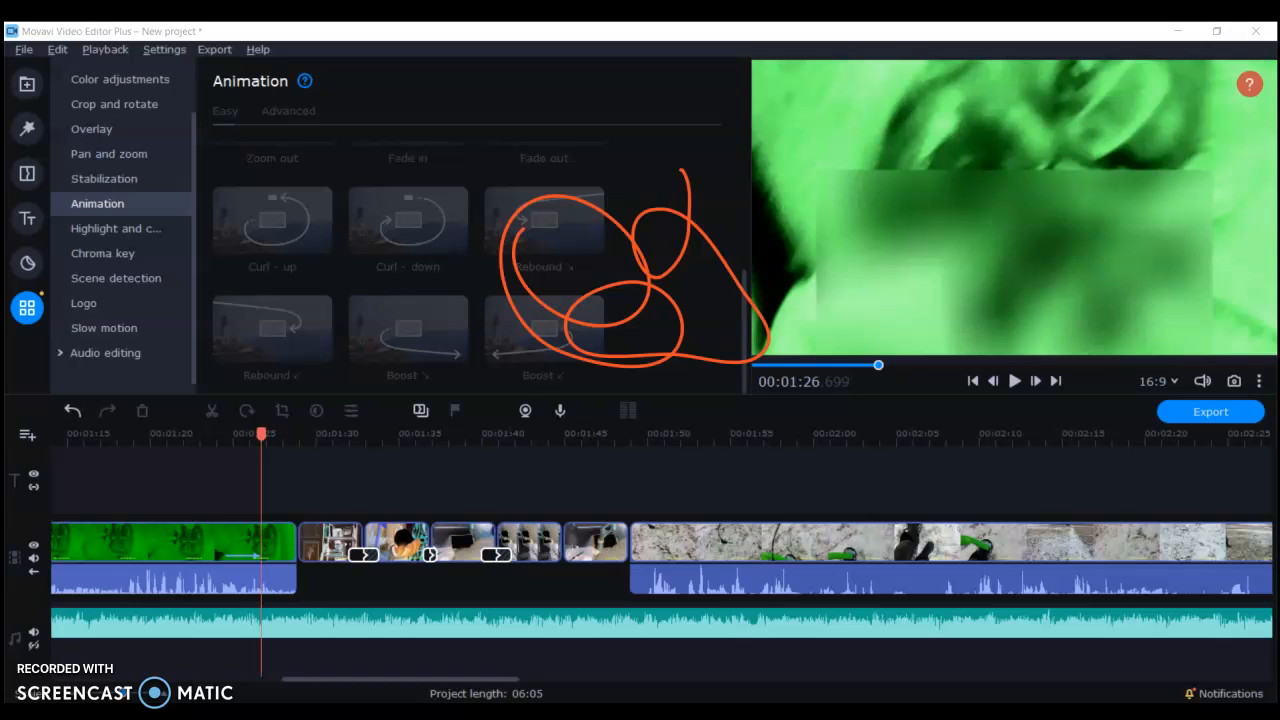
pyautogui.press('Escape')
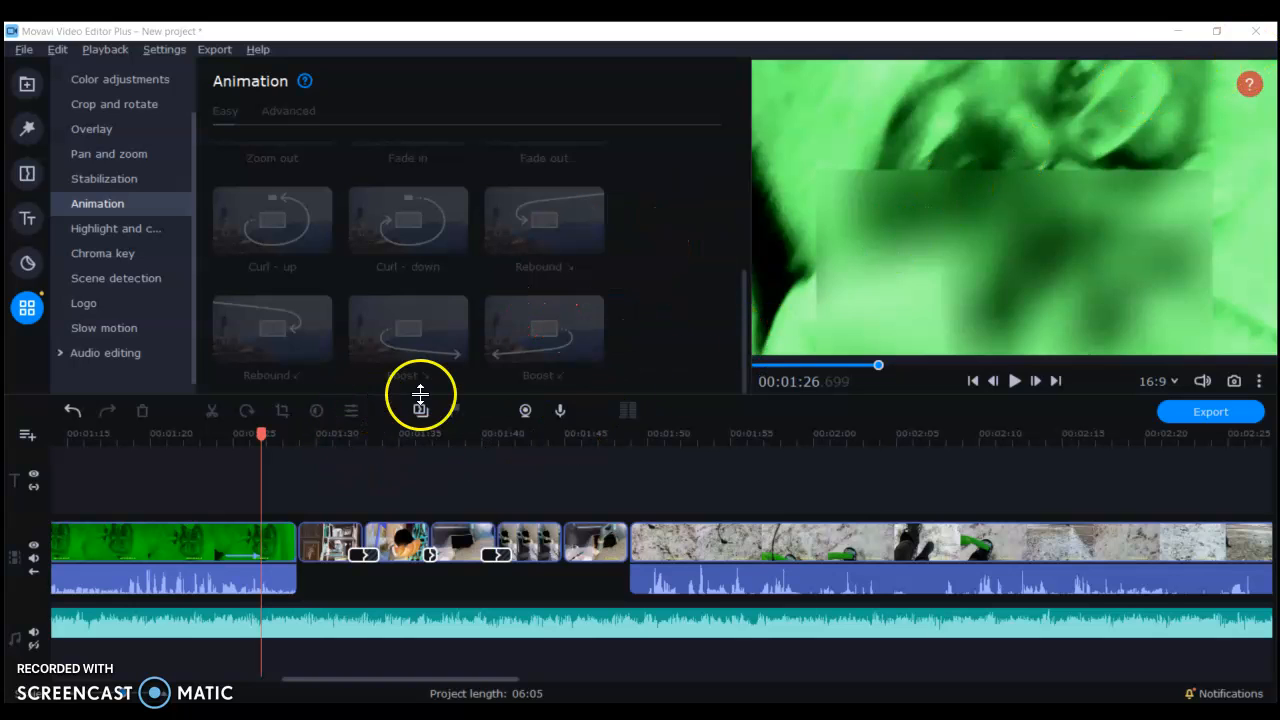